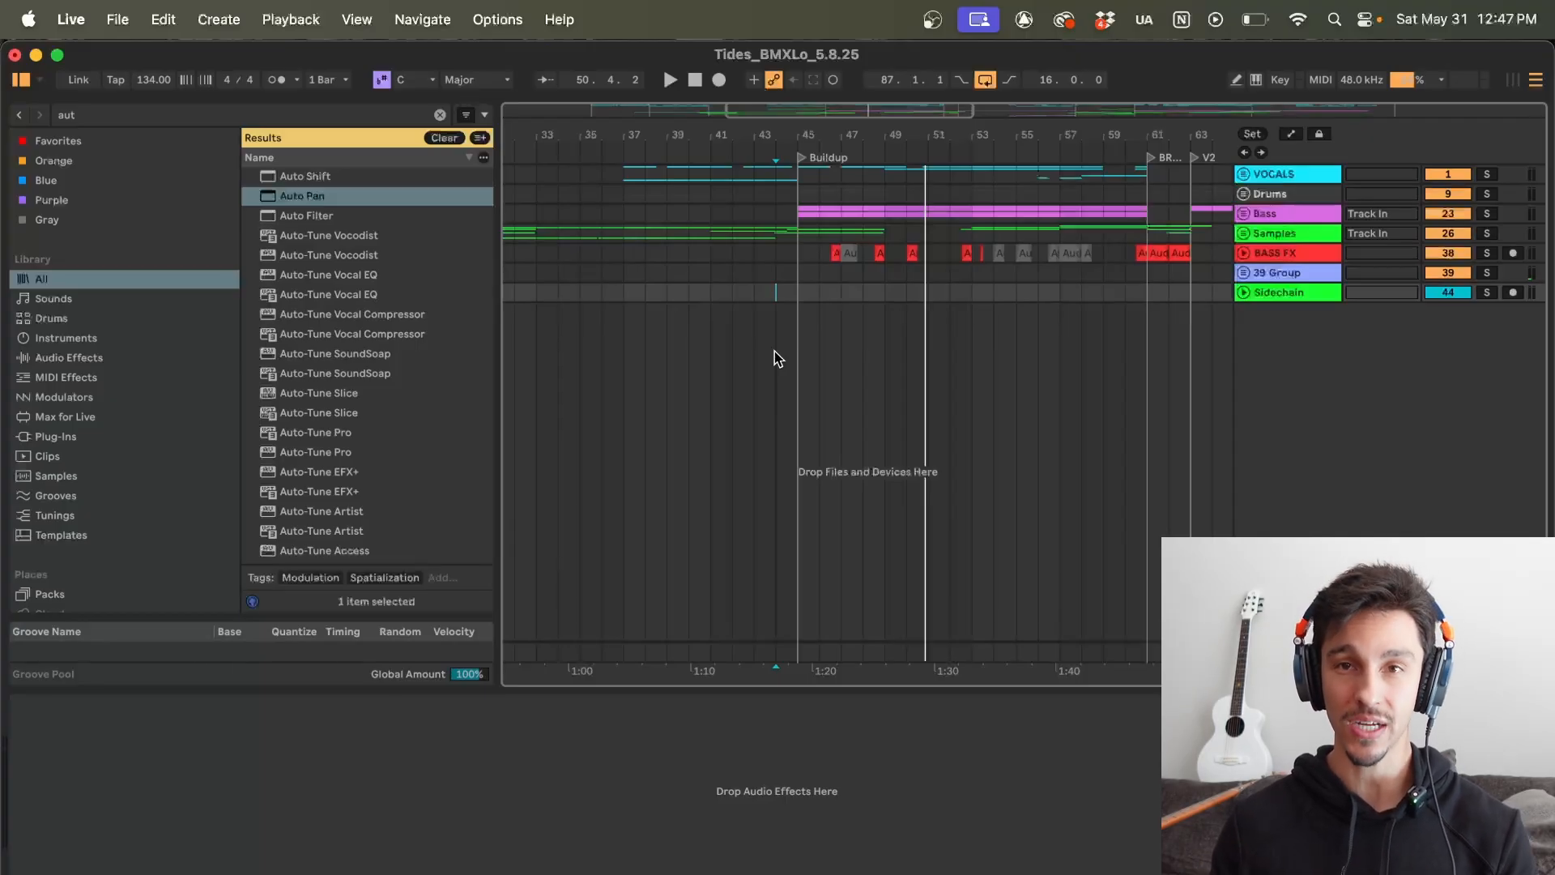
Step: Place the insert marker at the Buildup locator, expand the Drums group and hide the browser
left_click(797, 293)
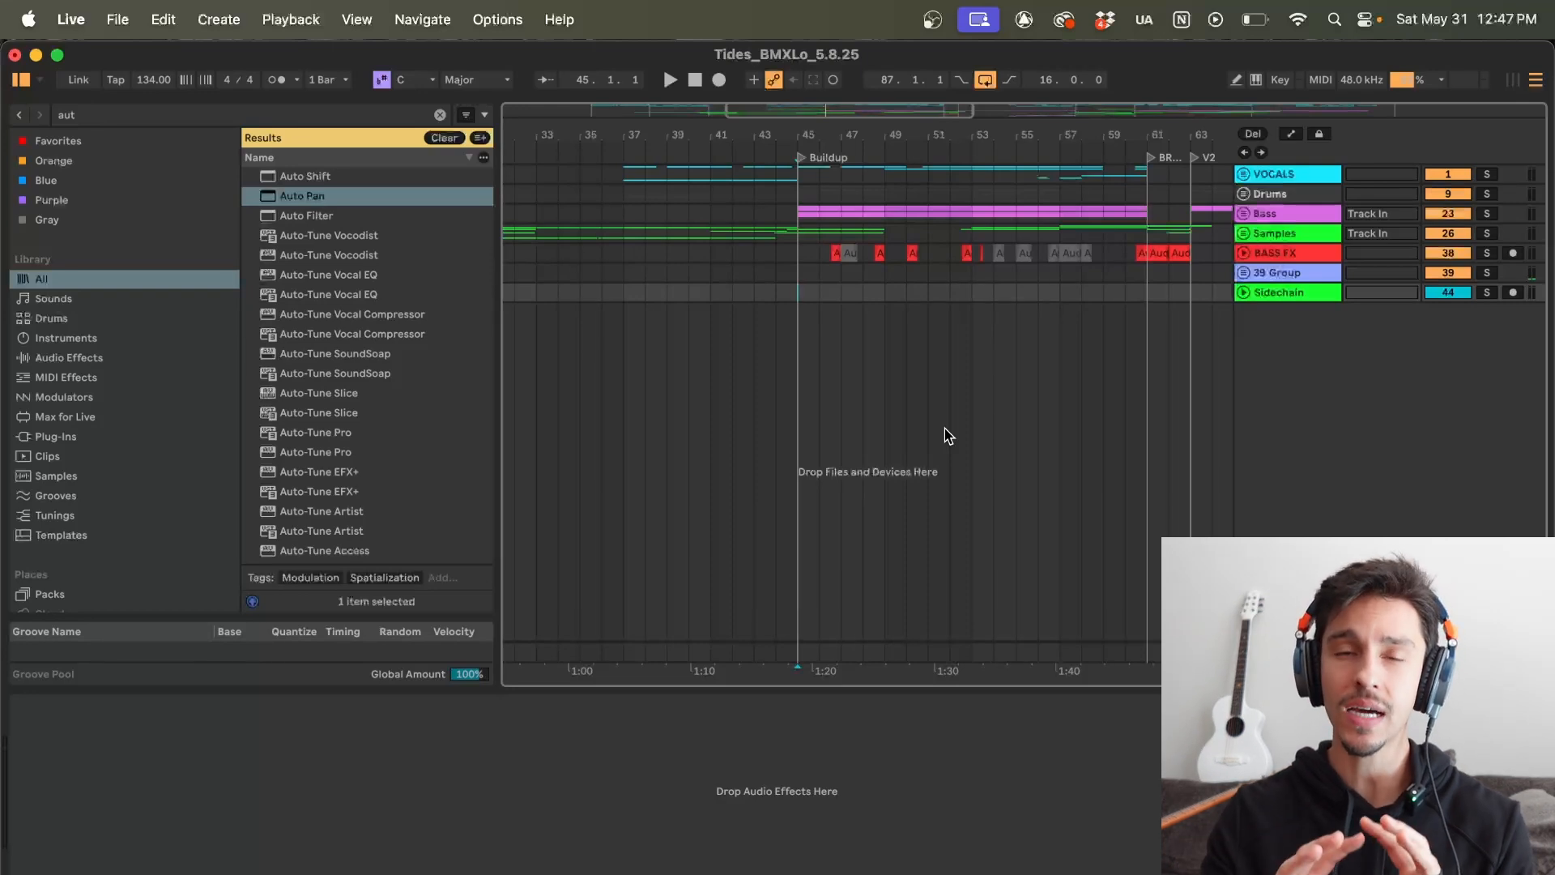
left_click(1243, 195)
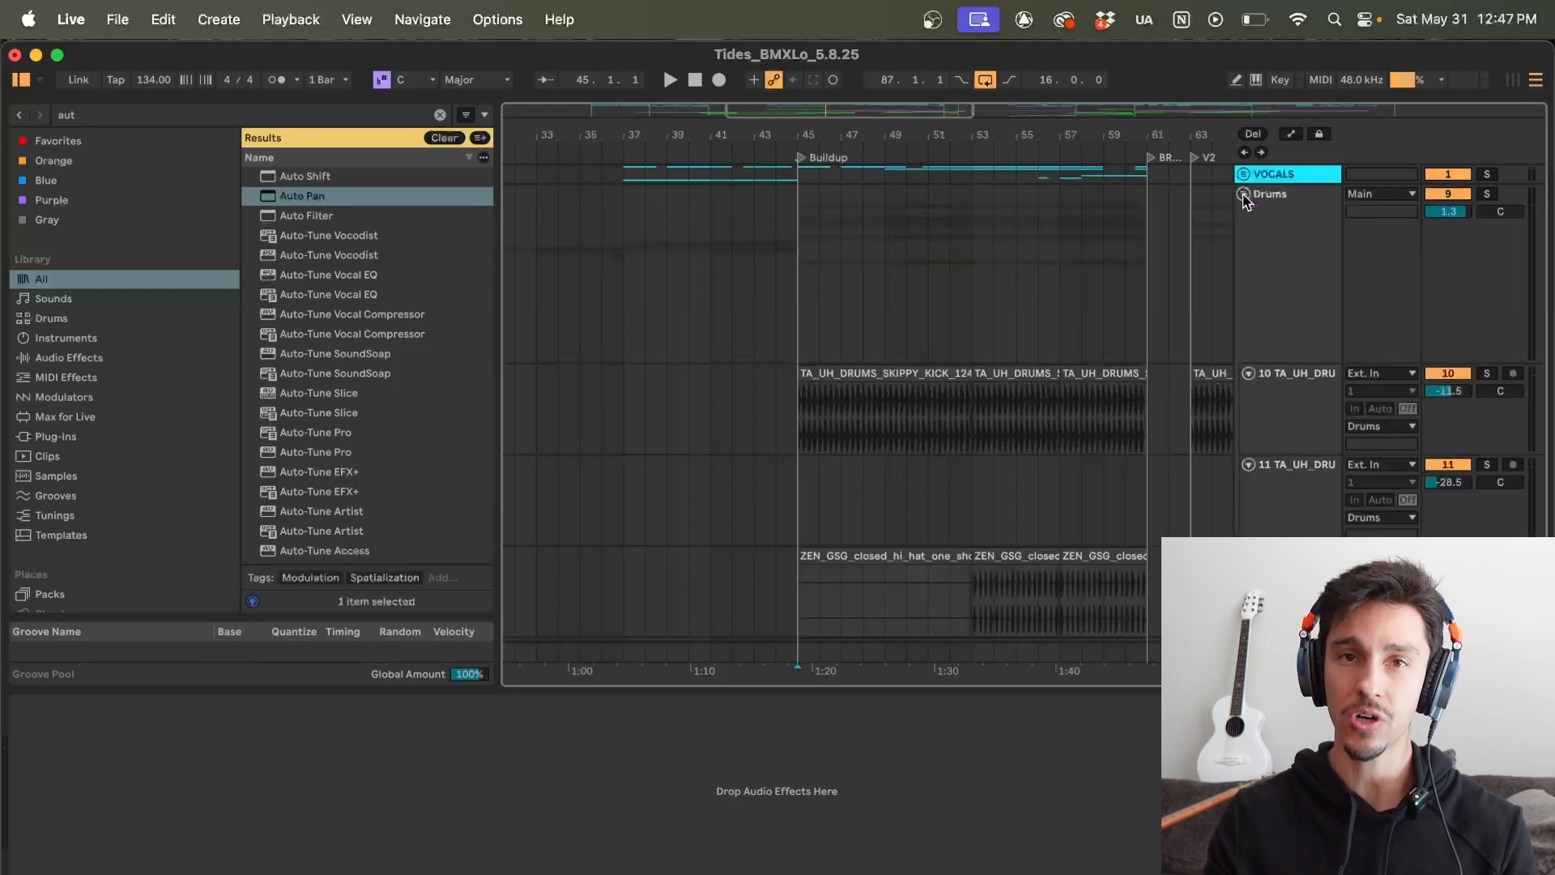
left_click(802, 416)
key("super+alt+b")
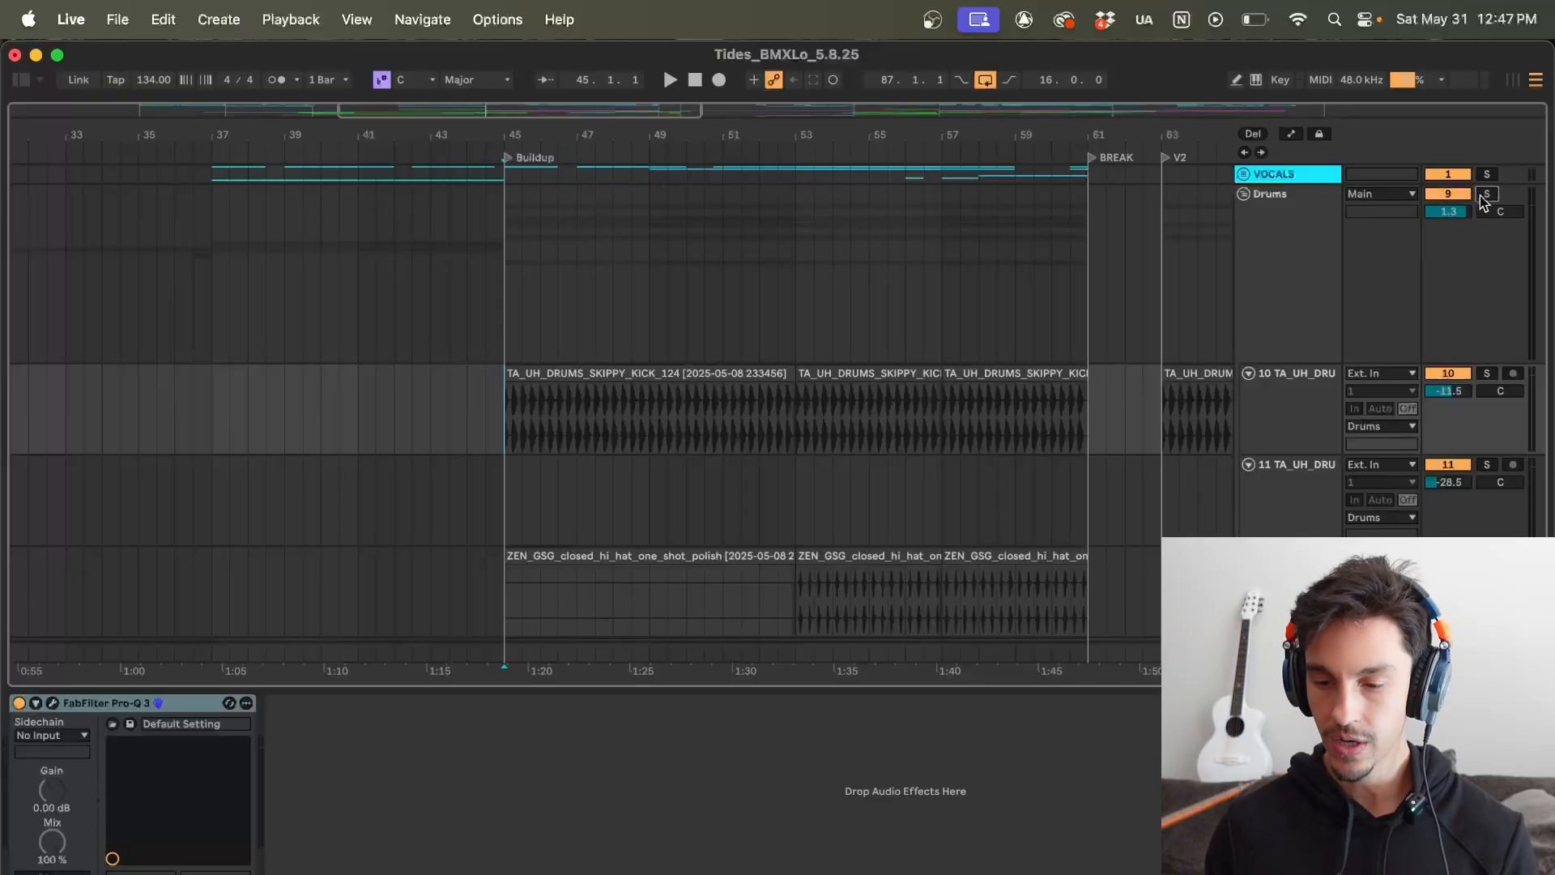
Step: Solo the Drums group and play the arrangement from the start of the Buildup at bar 45
left_click(1486, 194)
left_click(512, 434)
key("plus")
key("plus")
left_click(483, 438)
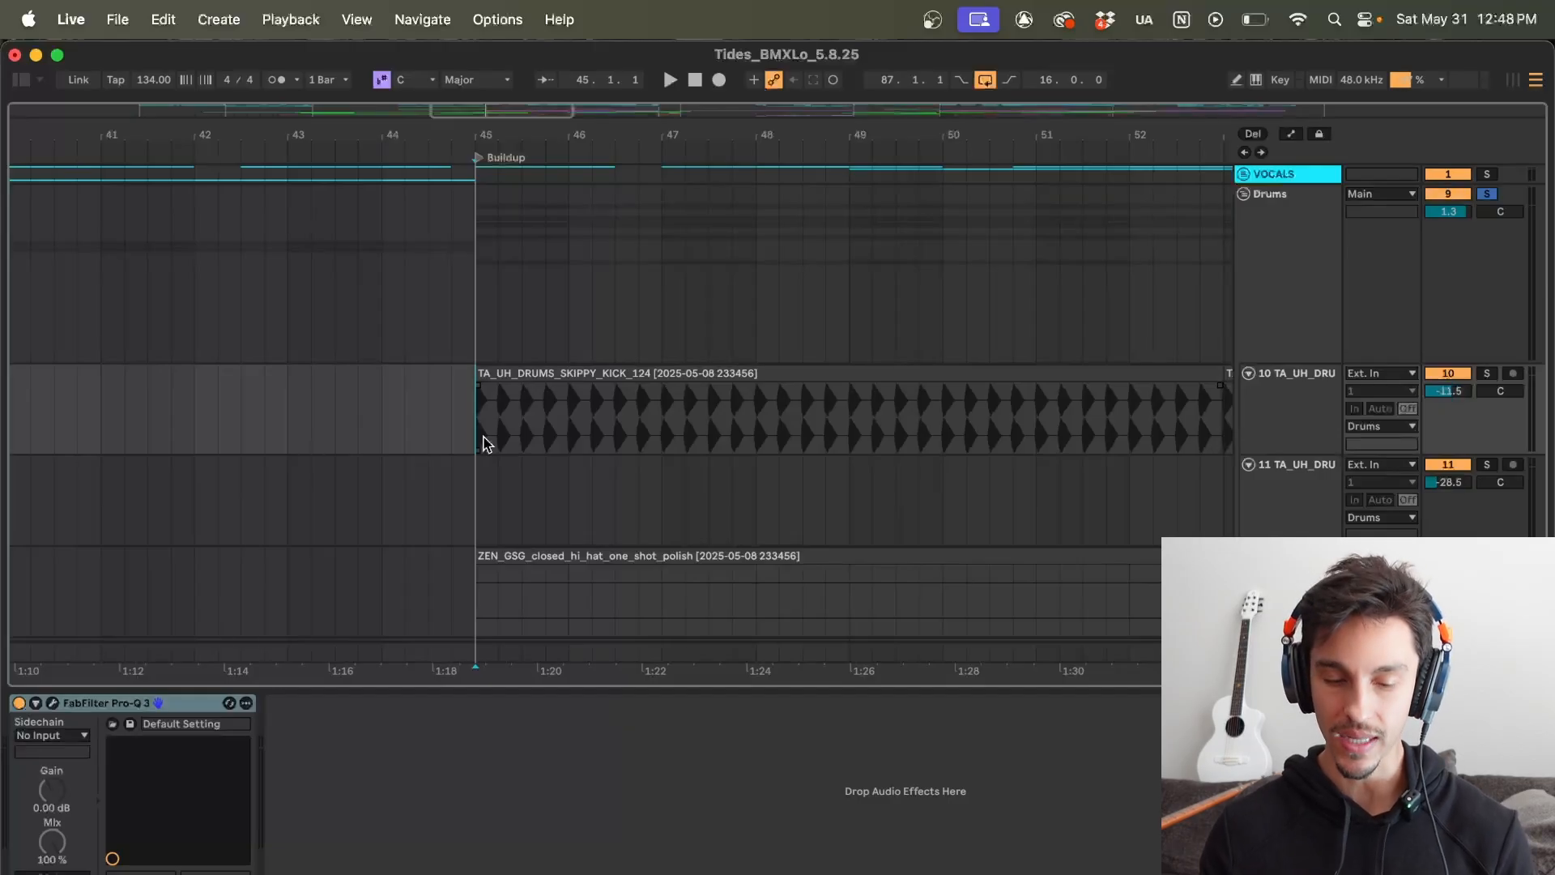
scroll(486, 443, "down", 2)
key("minus")
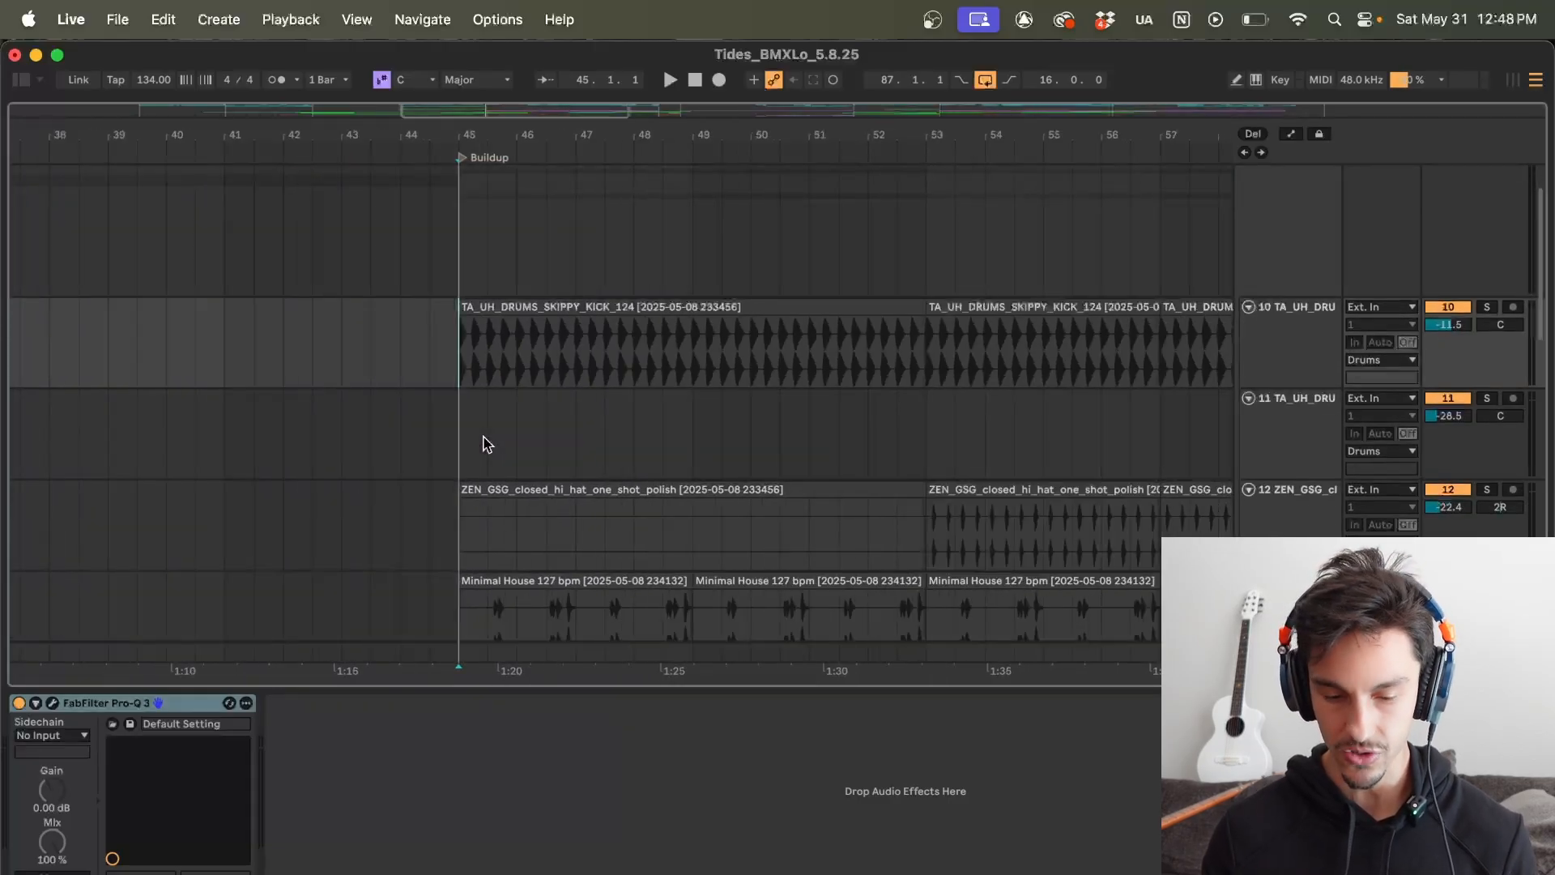
key("space")
scroll(751, 437, "down", 2)
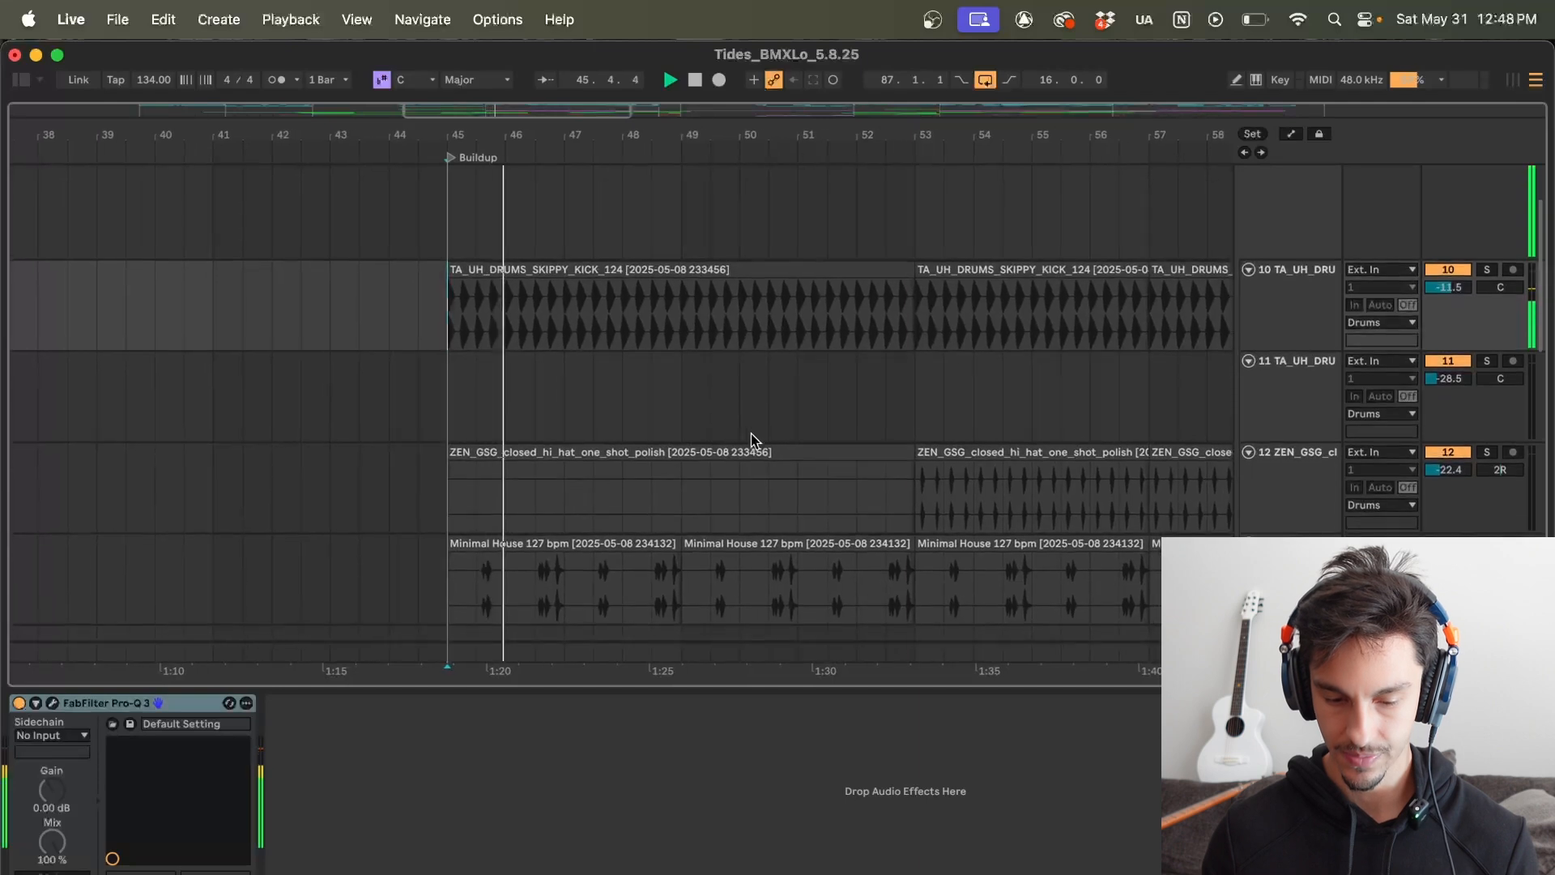
key("super+alt+b")
key("space")
Step: Examine the waveform of the first kick hit at bar 53 on track 10, focusing on its attack
left_click(851, 311)
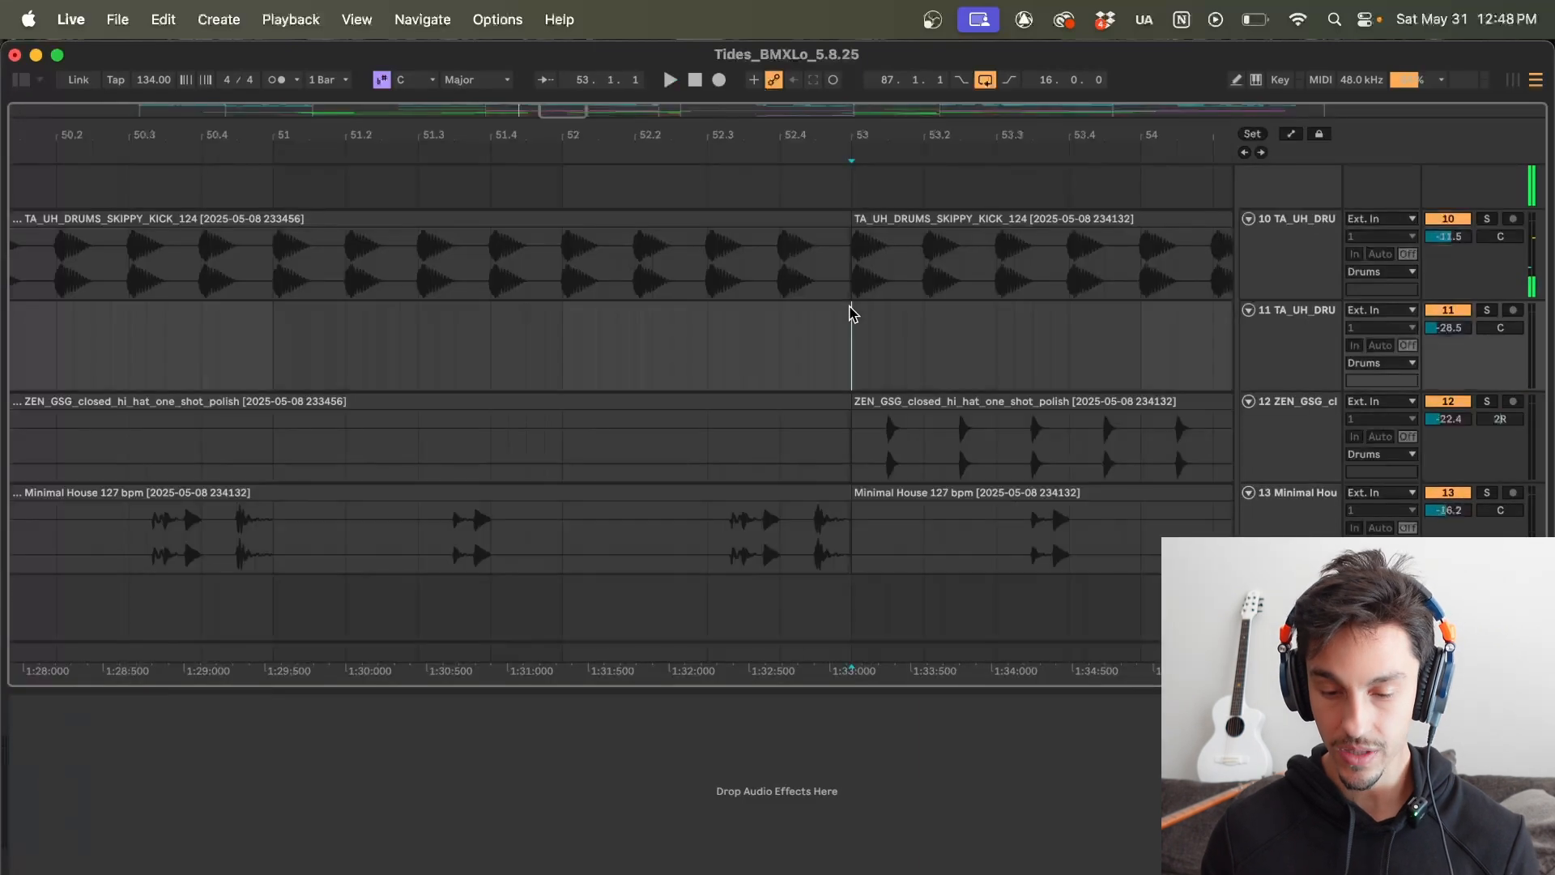
scroll(843, 305, "right", 3)
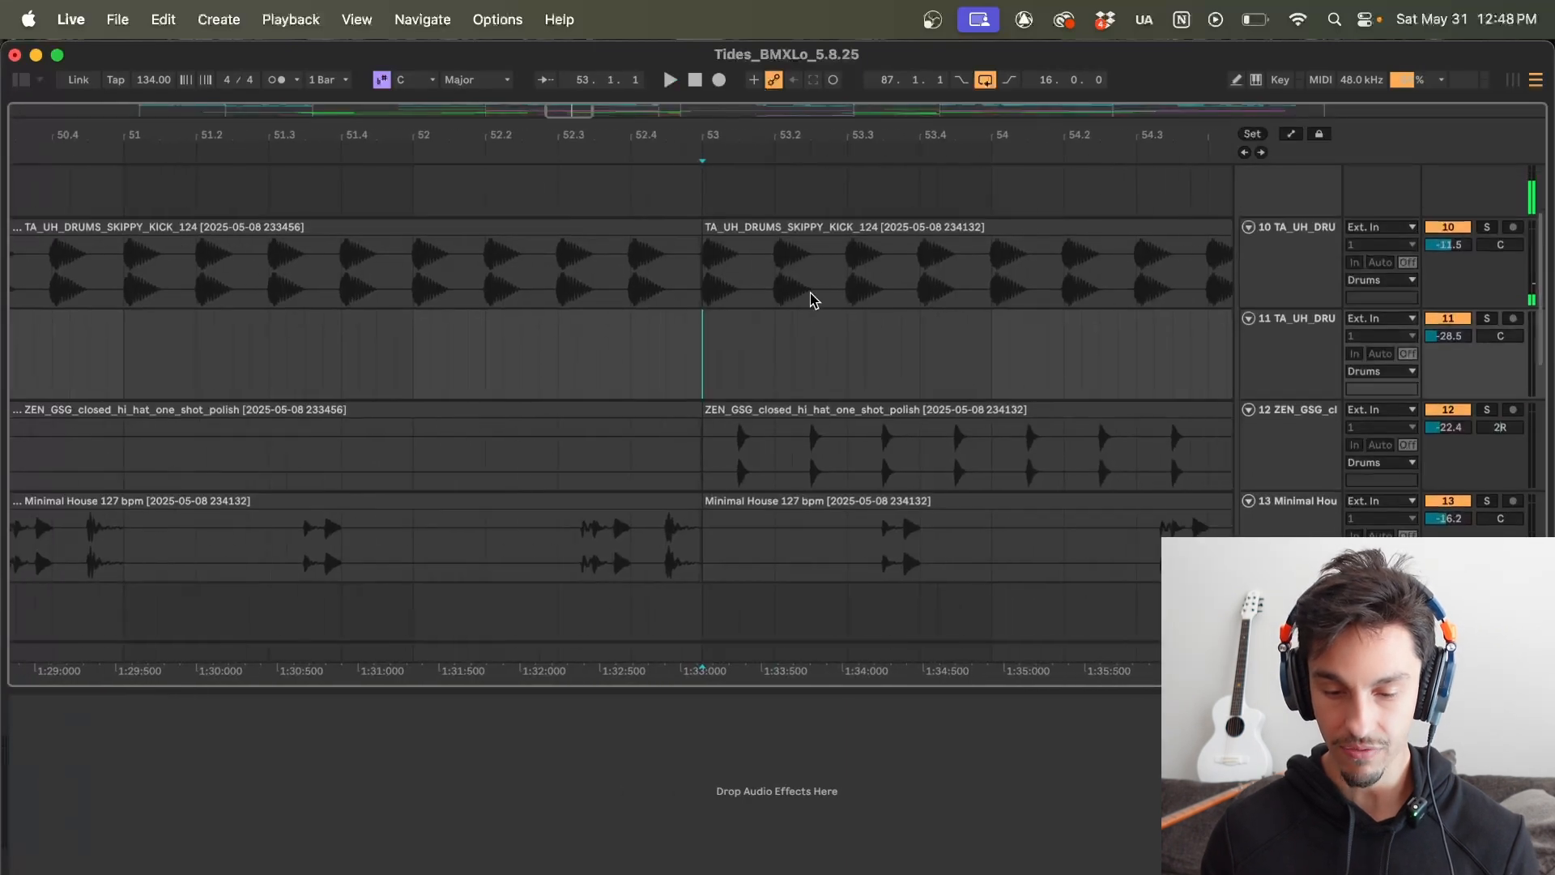
left_click_drag(716, 275, 769, 275)
key("equal")
key("equal")
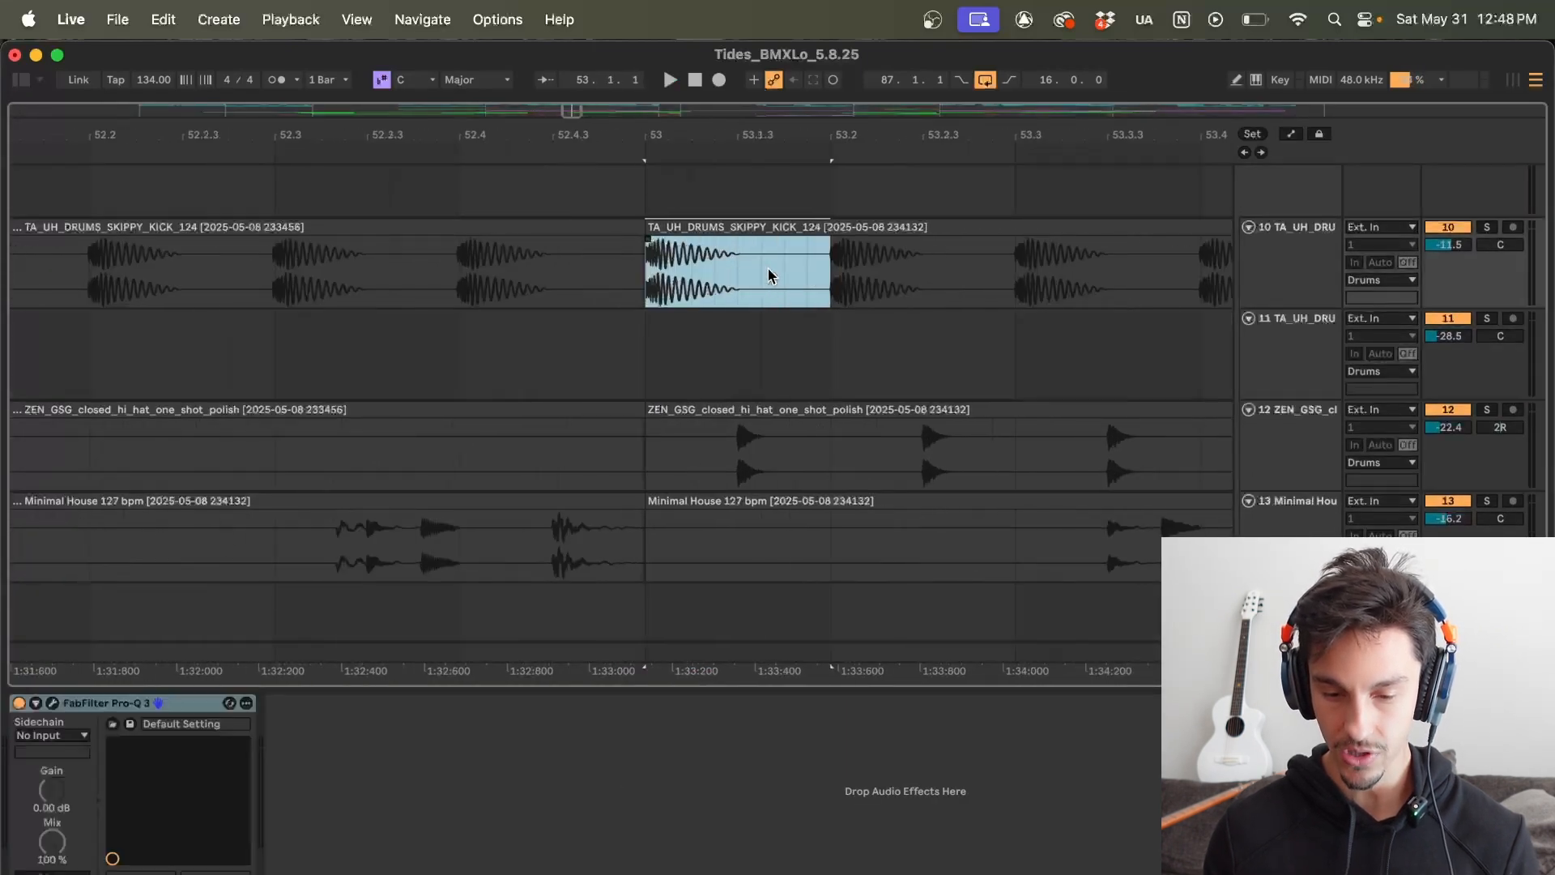
key("equal")
key("equal")
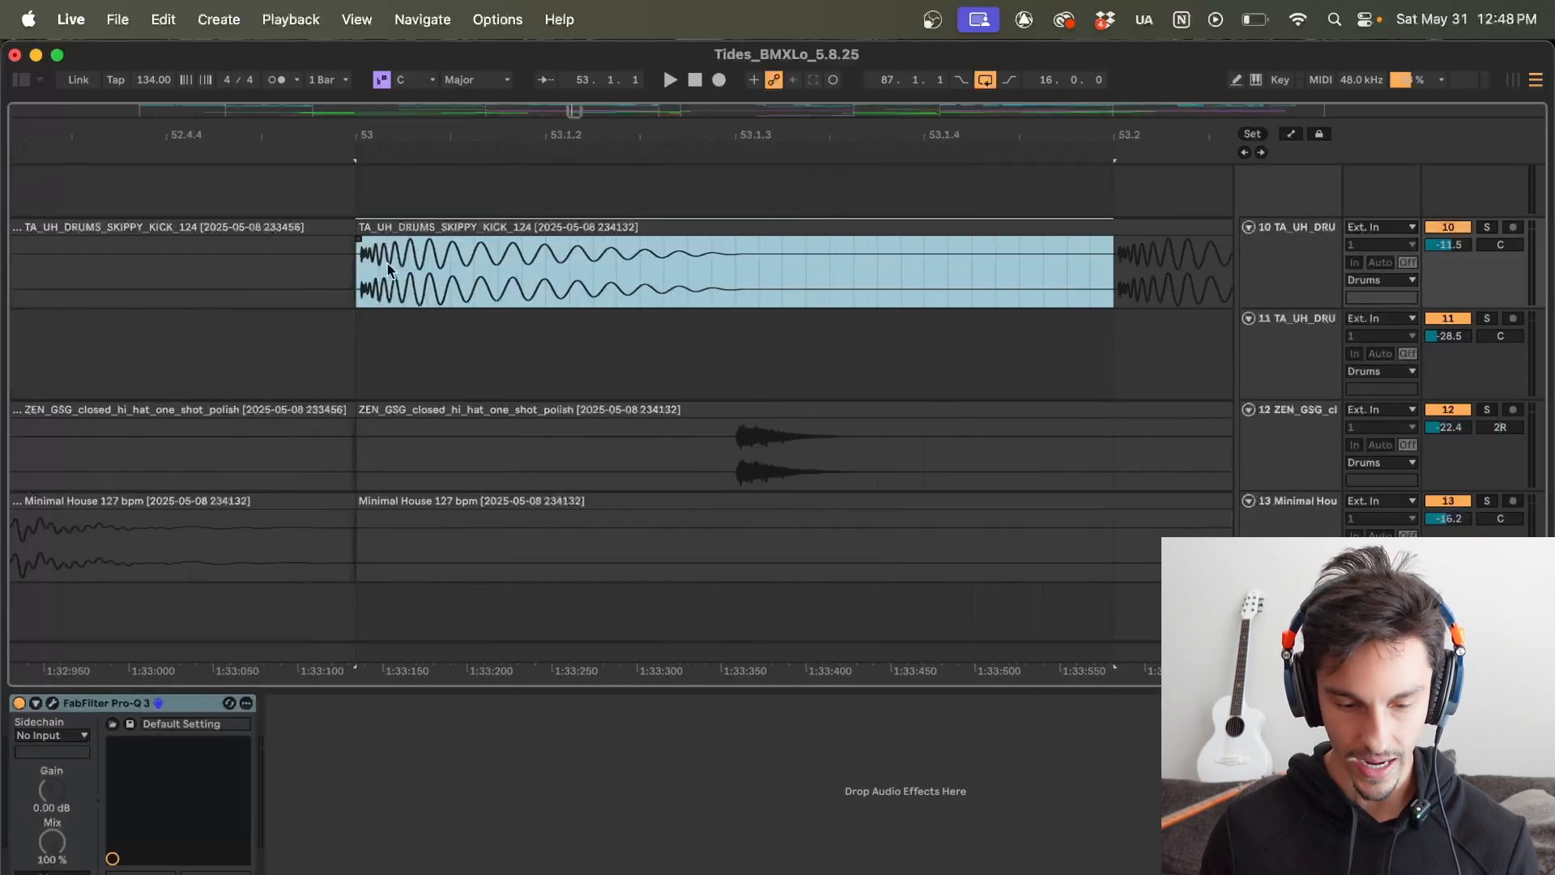
left_click_drag(357, 267, 370, 267)
key("equal")
key("equal")
key("equal")
key("equal")
key("equal")
key("minus")
key("minus")
key("minus")
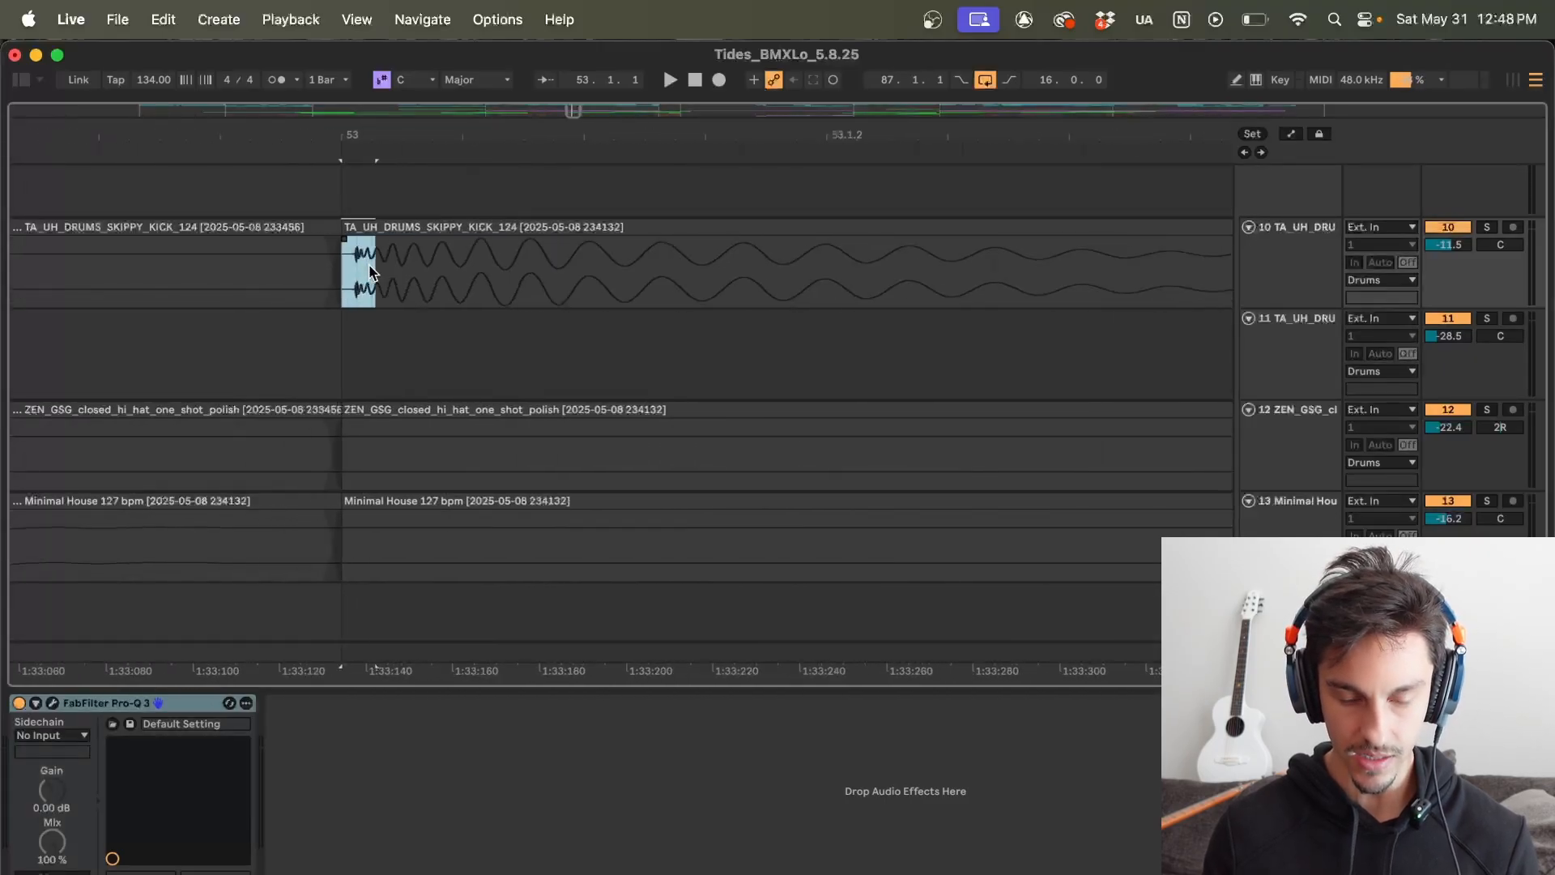
Step: Split the kick hit around beat 53.2 into its own clip, nudge it slightly later and undo the nudge
key("super+e")
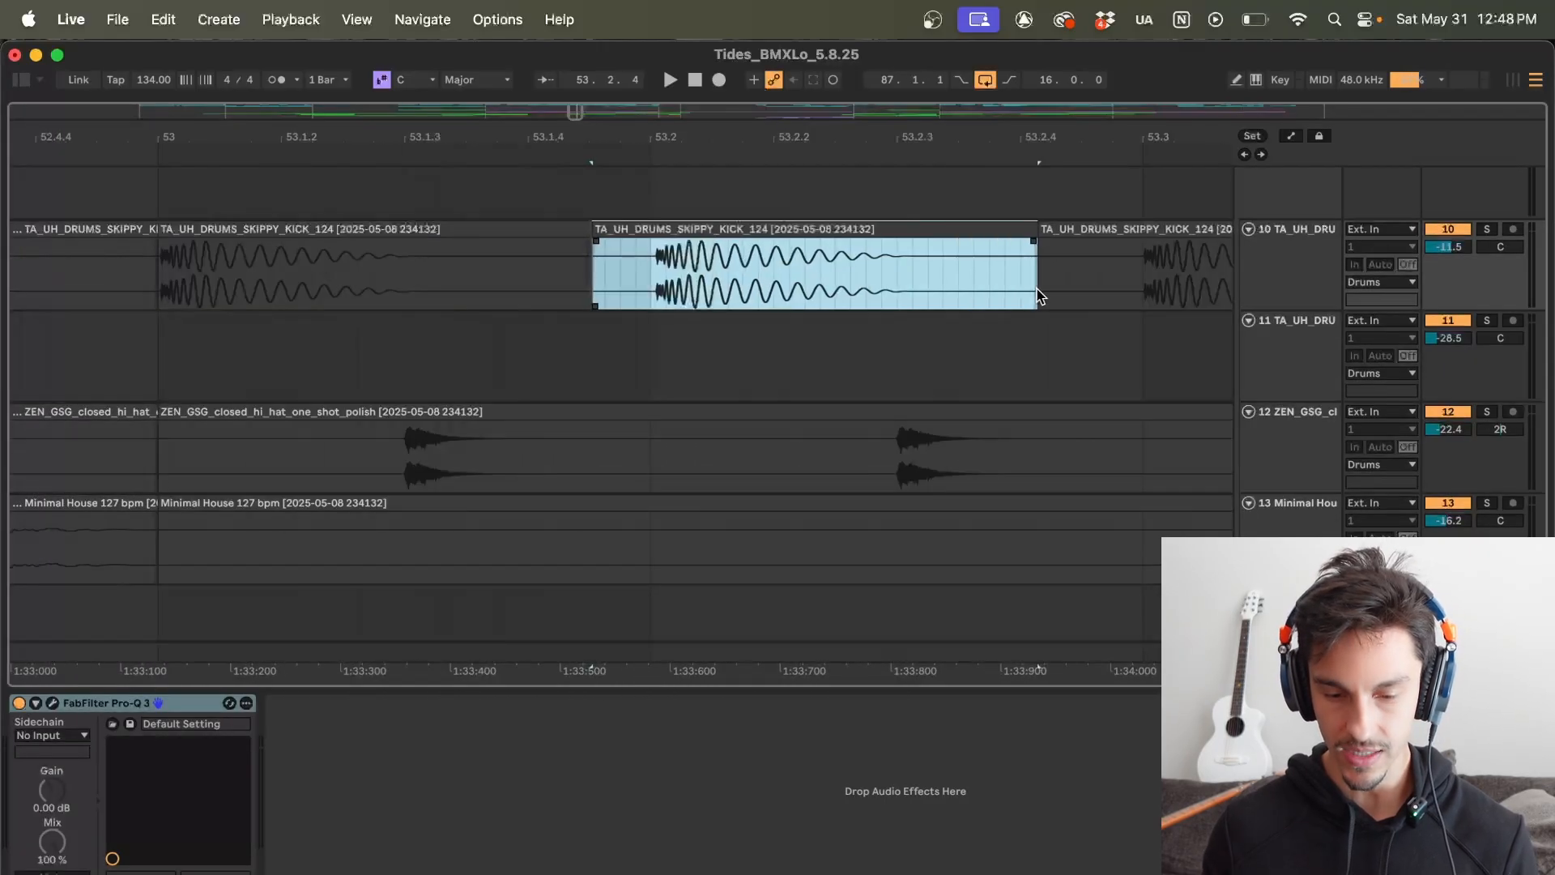
key("Right")
key("Right")
key("super+z")
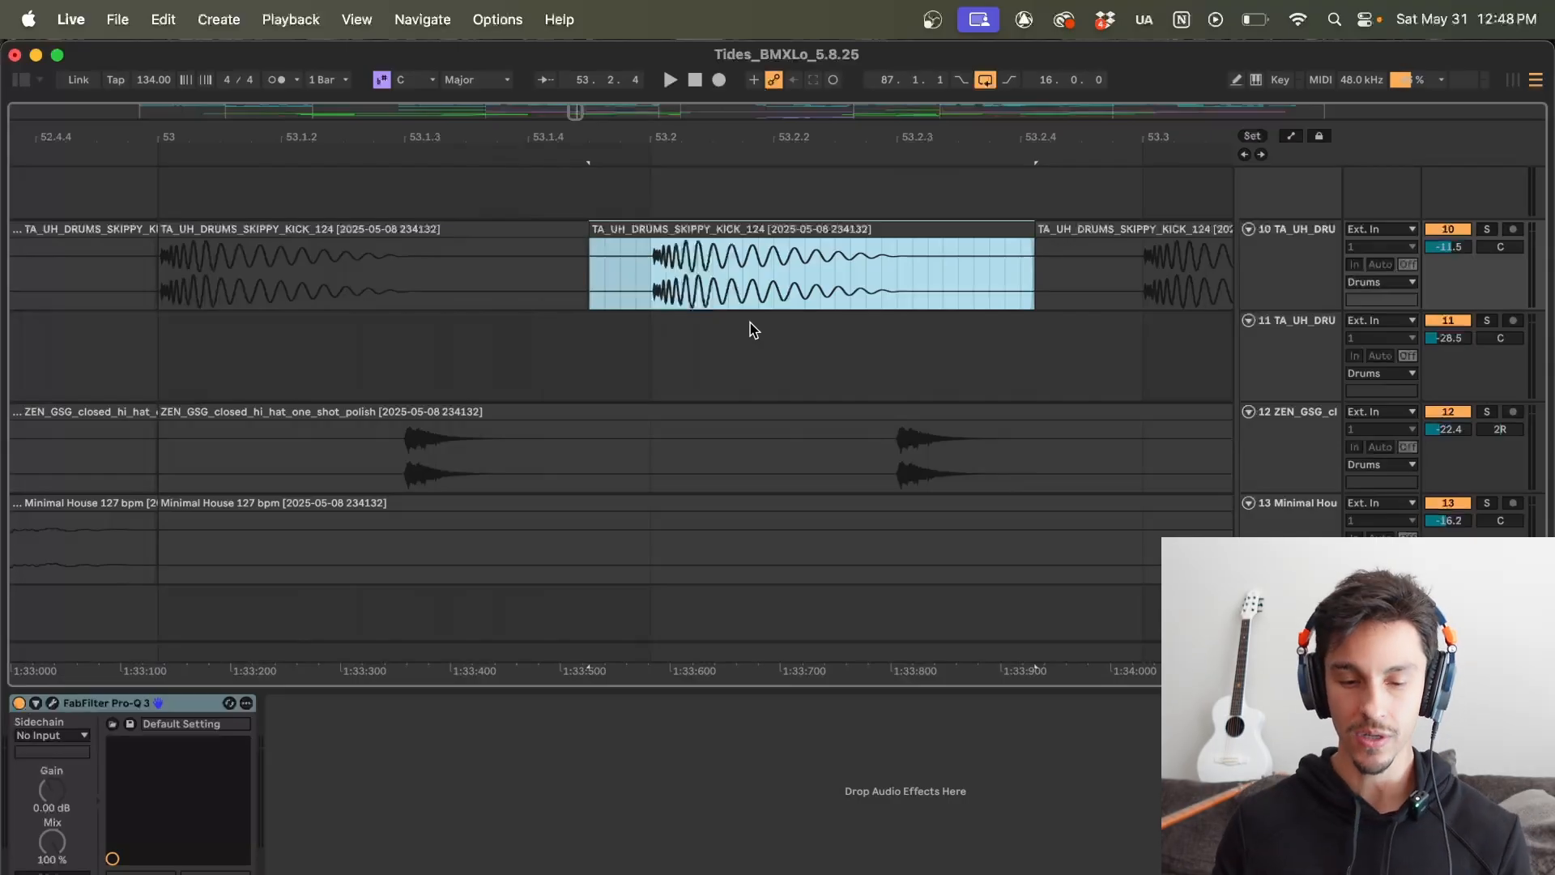
Step: Examine the gap between the 53.2 grid line and the start of the kick's transient
left_click(639, 267)
key("equal")
key("equal")
key("equal")
key("equal")
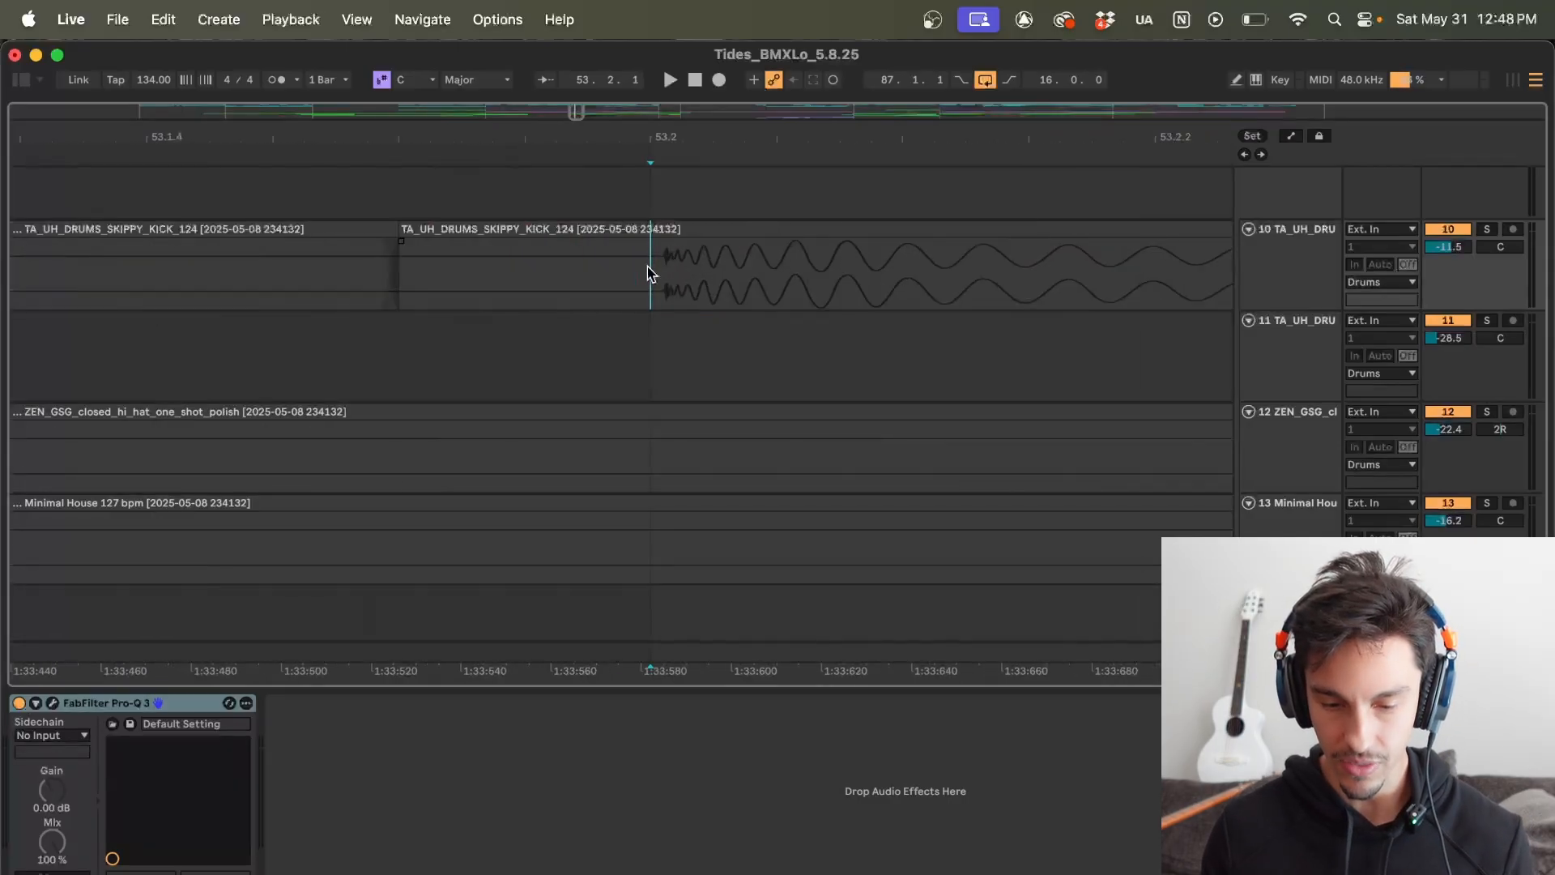
left_click_drag(648, 273, 684, 272)
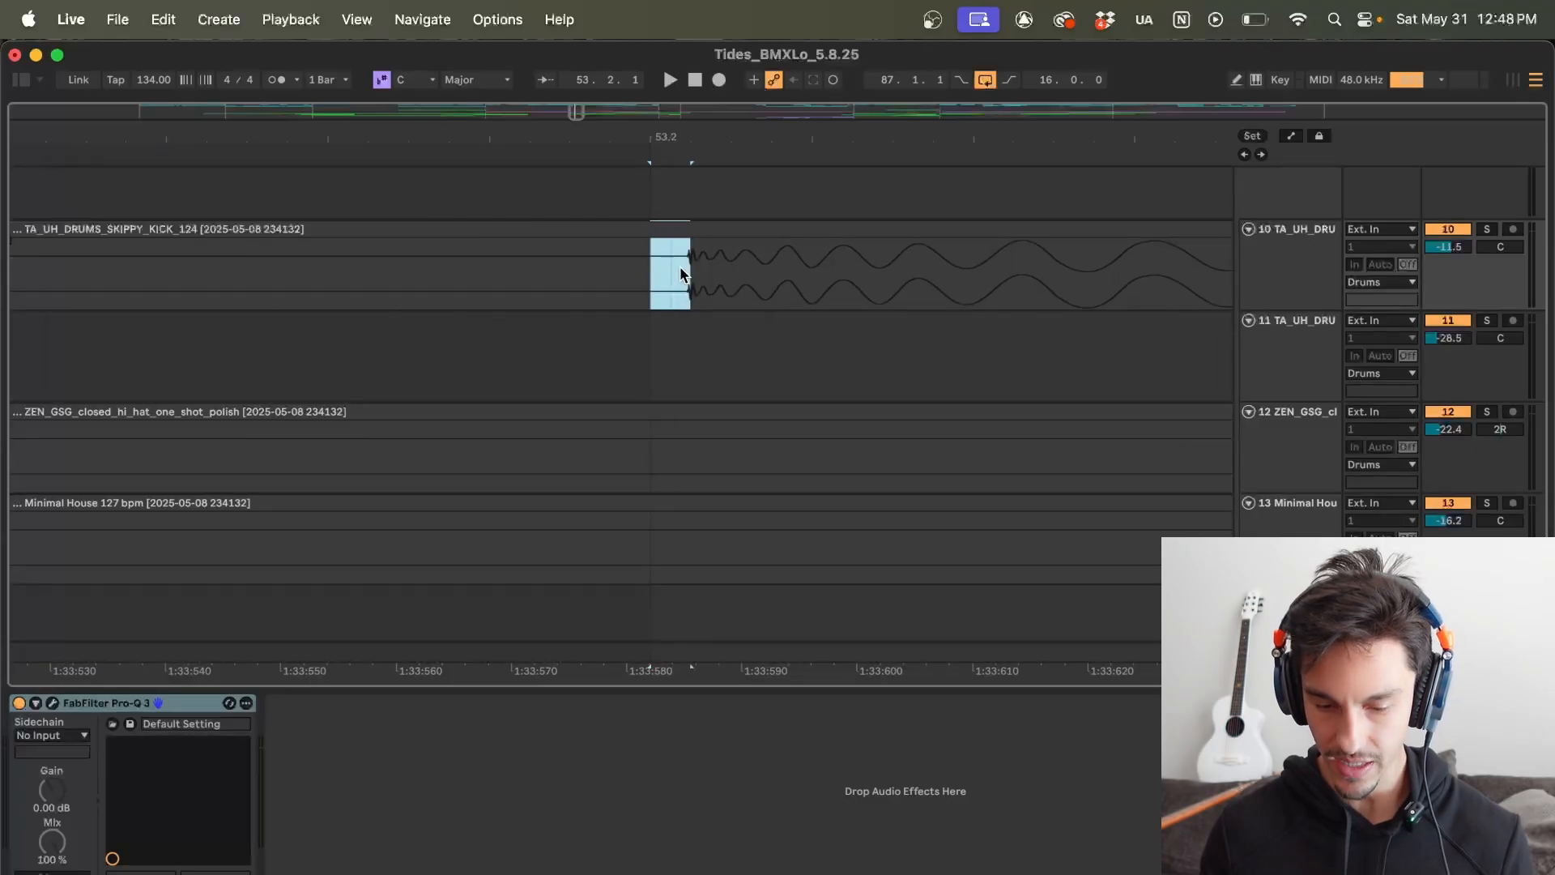
key("minus")
key("minus")
key("minus")
key("minus")
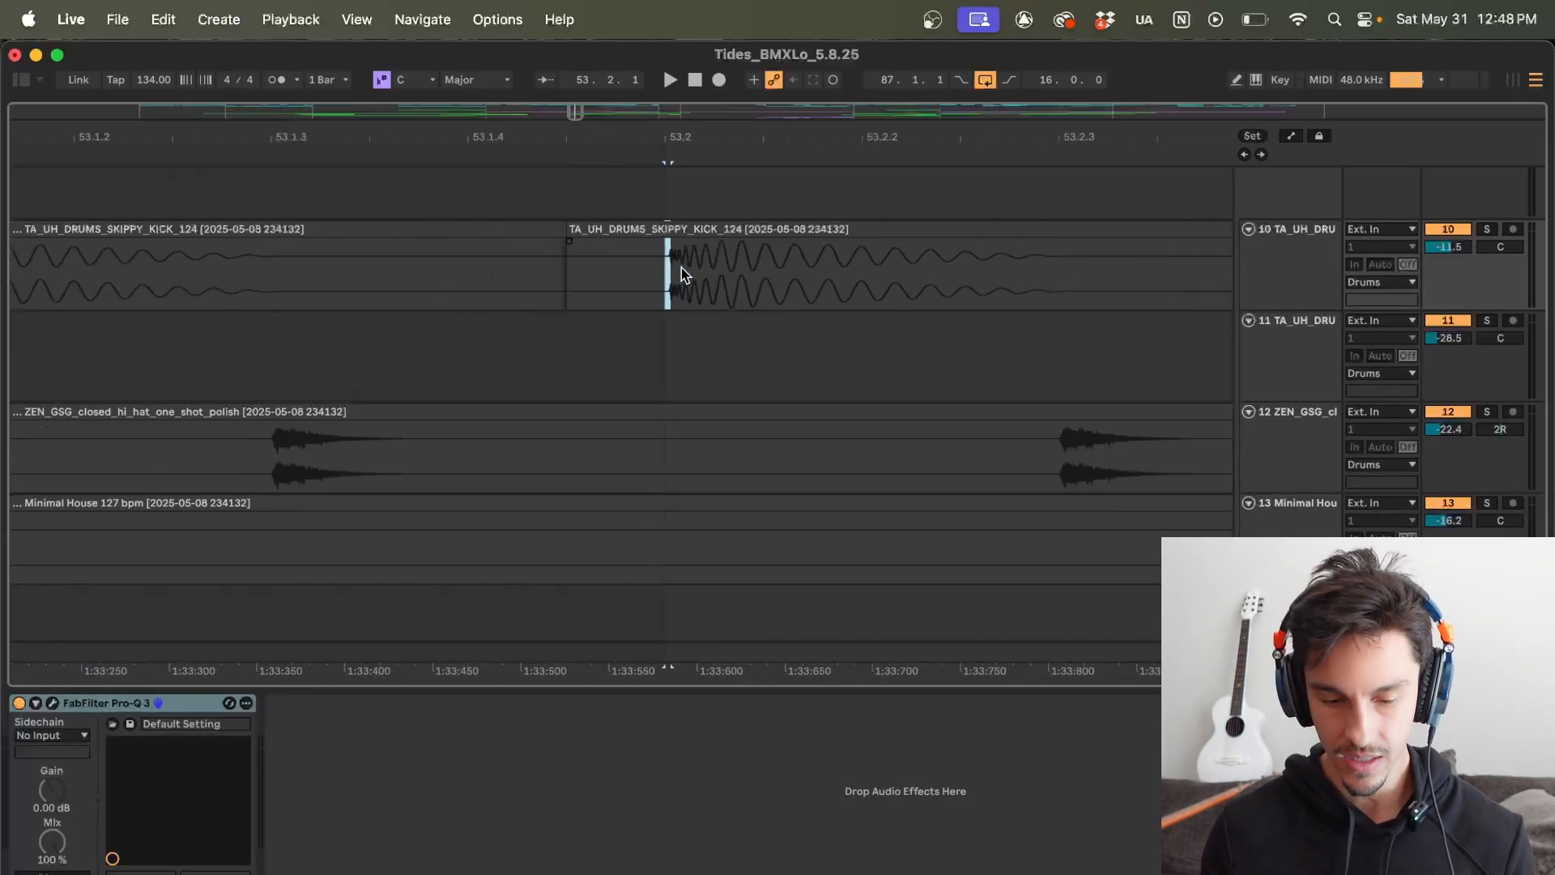
key("minus")
key("minus")
Step: Inspect the Pro-Q 3 EQ curve on the closed hi-hat track 12 and close the plug-in window
scroll(672, 348, "down", 4)
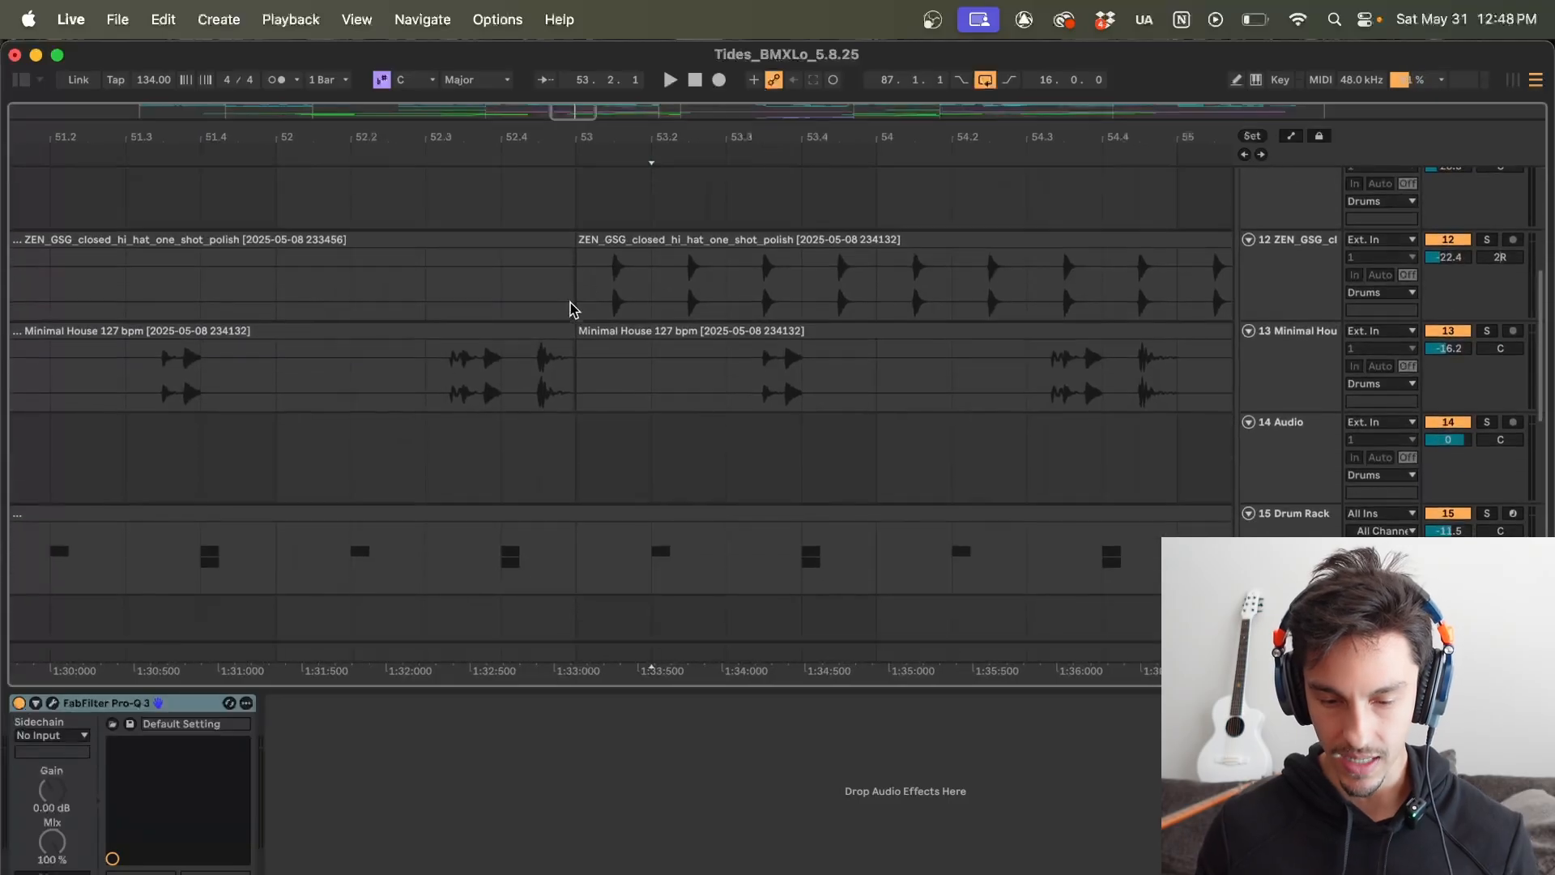
left_click(572, 302)
scroll(582, 283, "up", 1)
scroll(729, 348, "up", 2)
left_click(1295, 406)
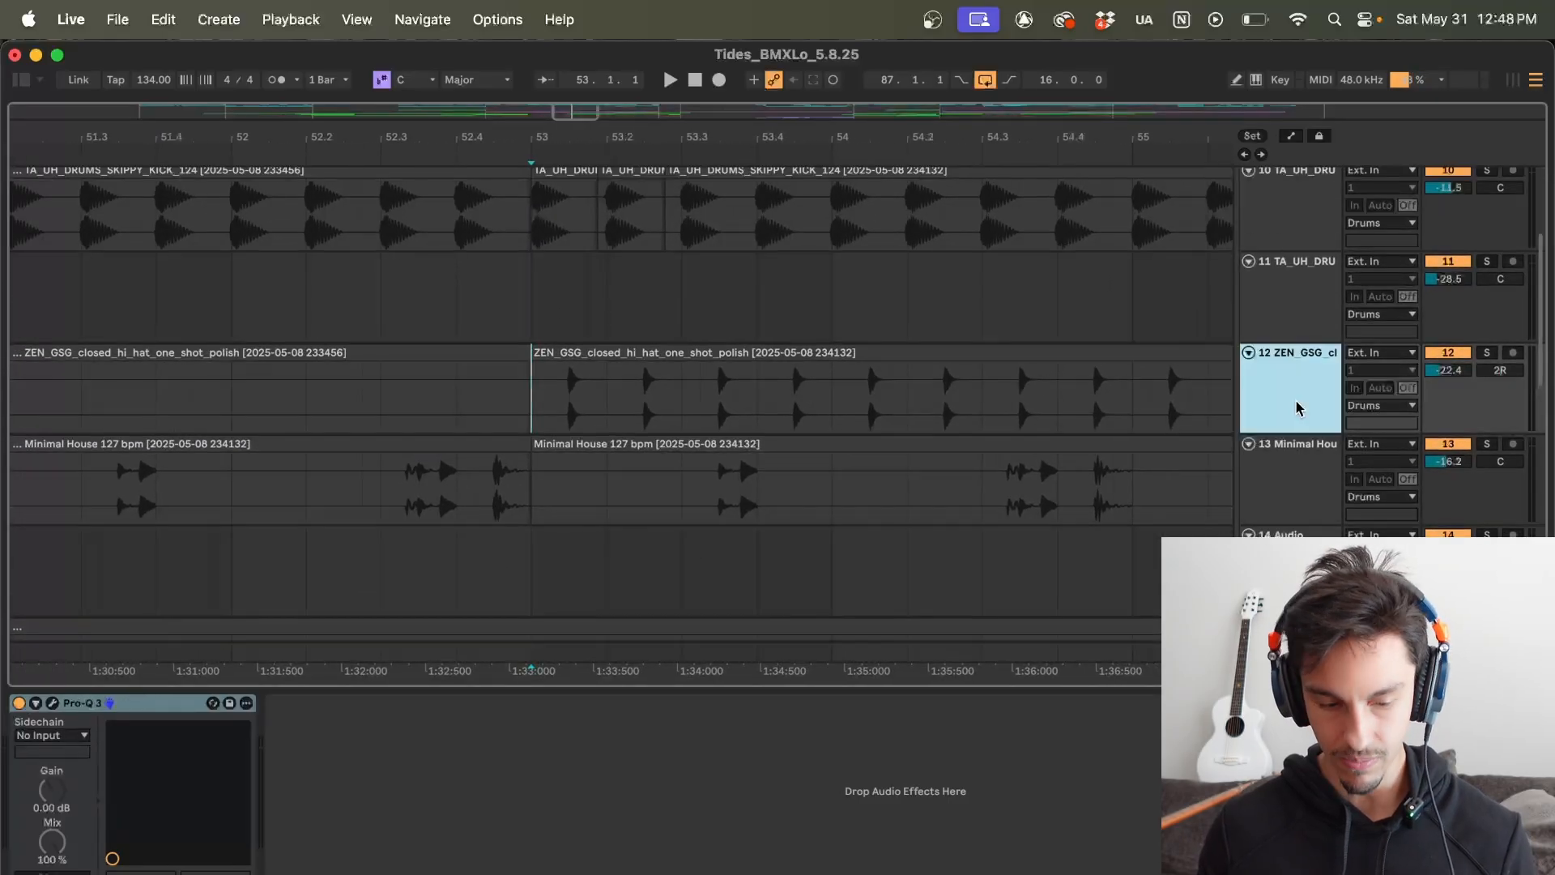
left_click(53, 703)
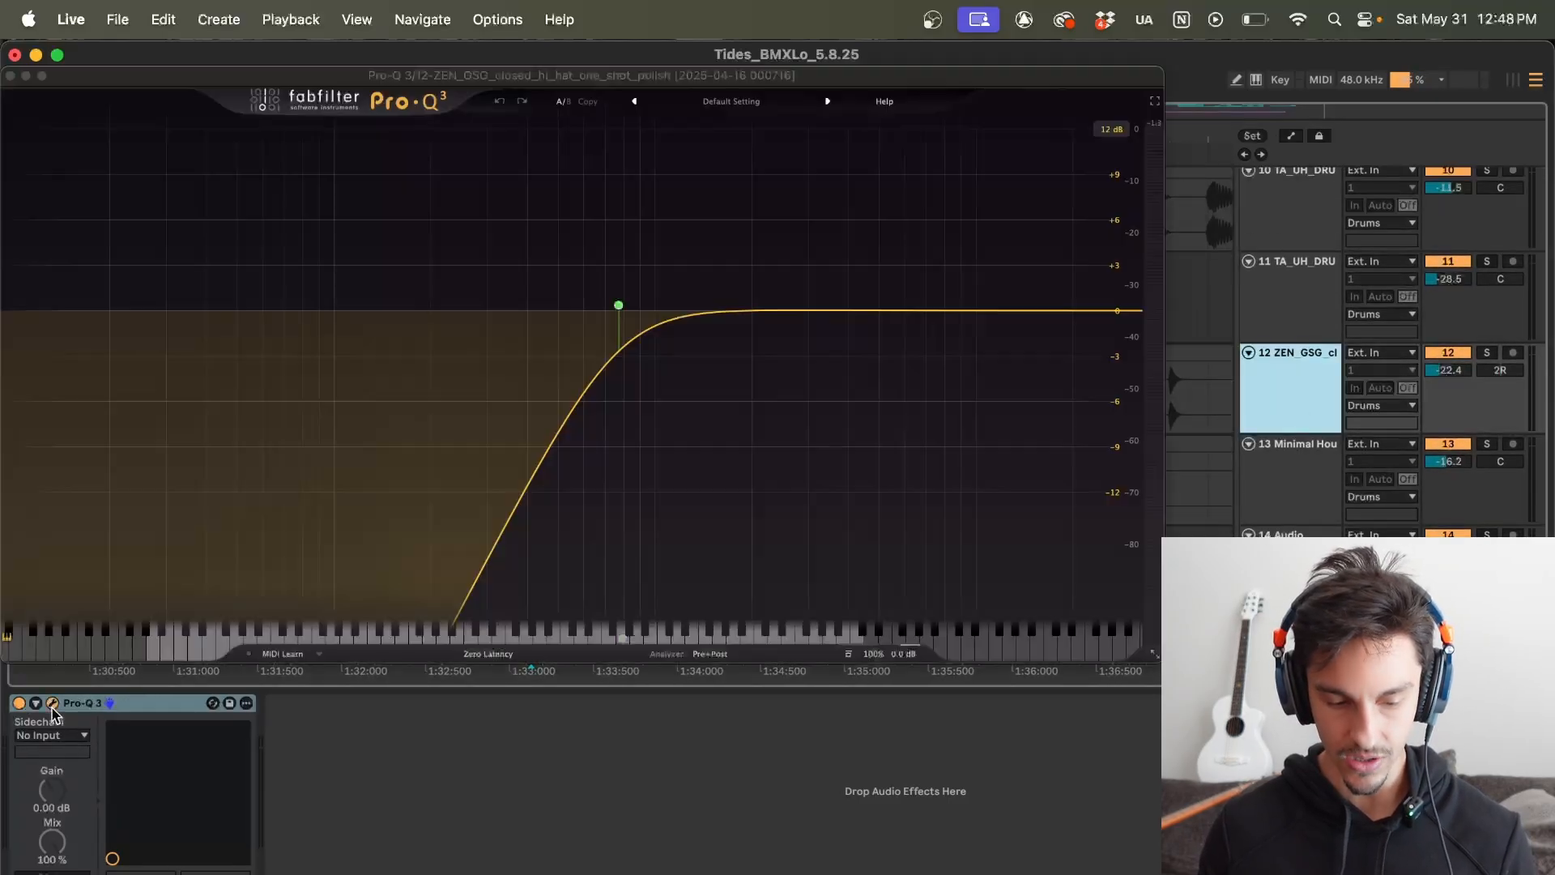
left_click(9, 76)
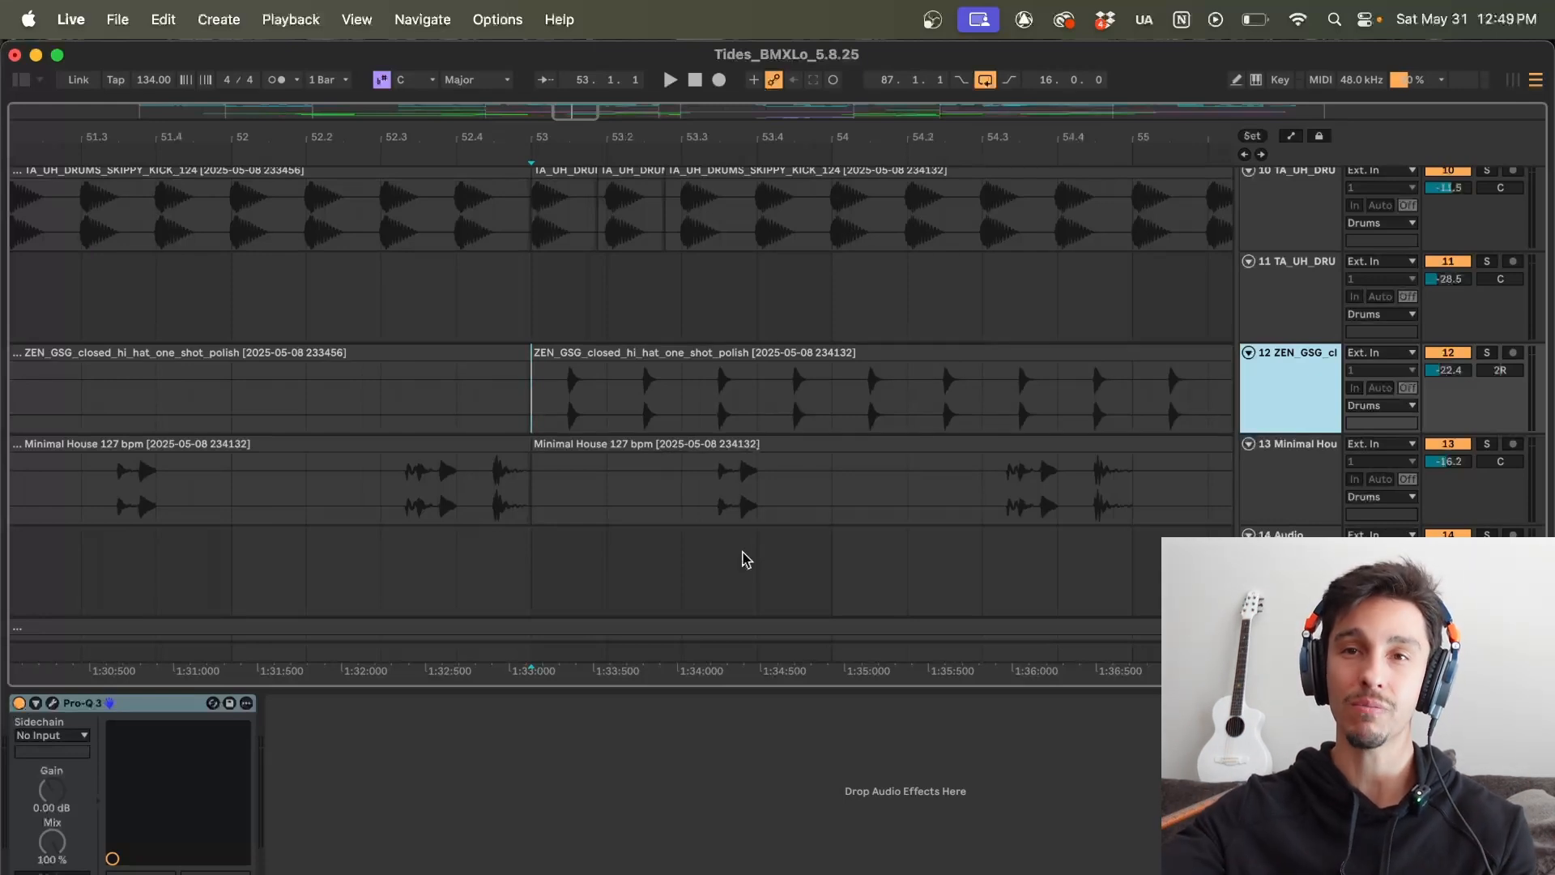
Step: Highlight the first bar of the Minimal House clip on track 13, from 53 to 54, and its percussion hits
scroll(742, 558, "down", 2)
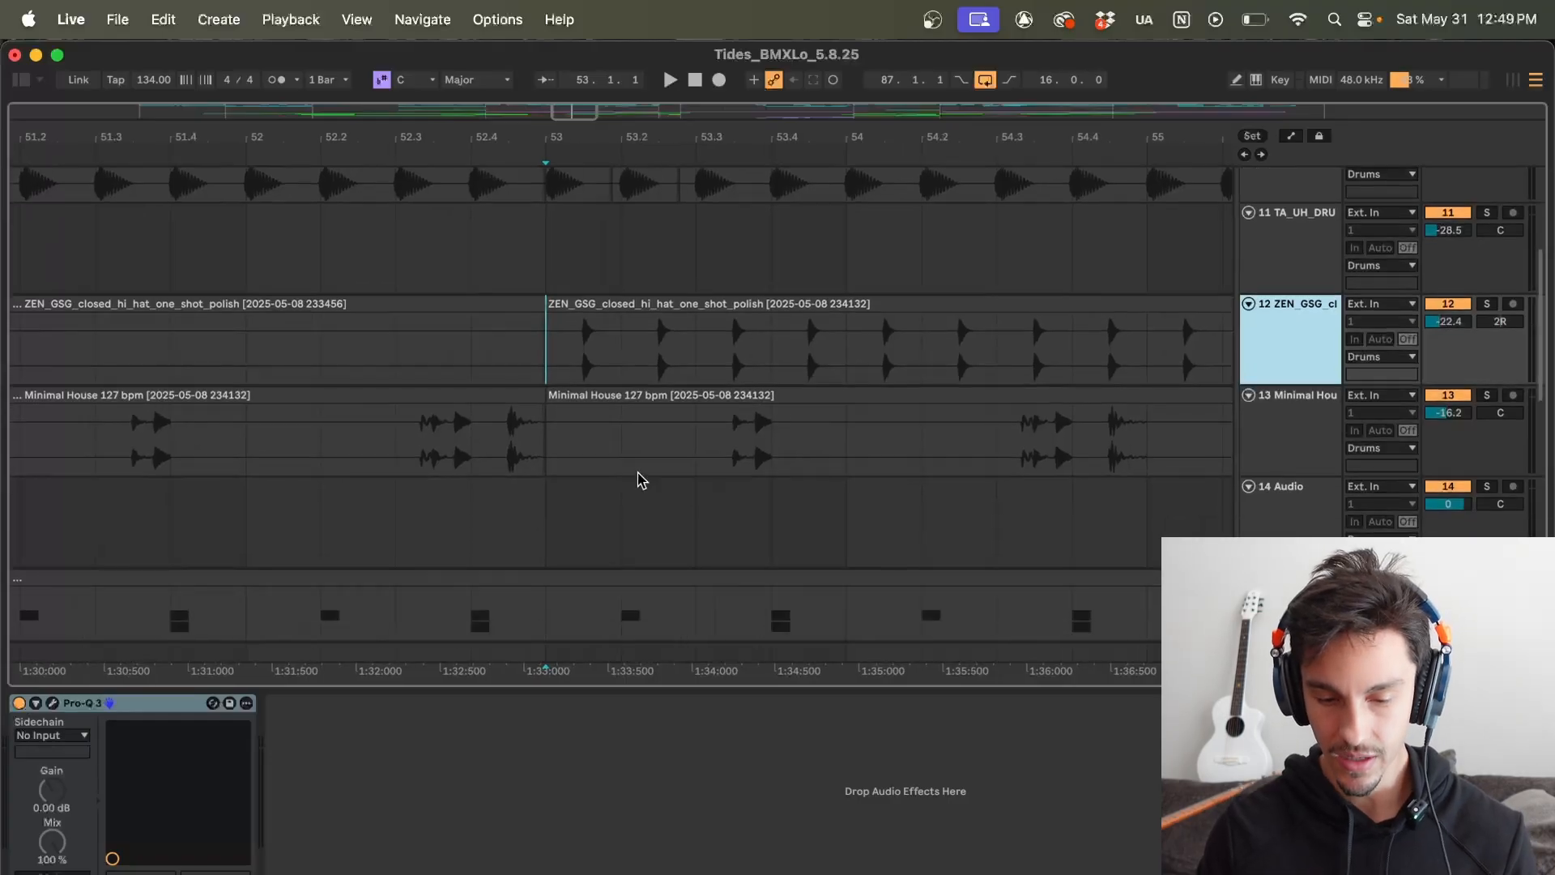
scroll(538, 454, "down", 2)
left_click_drag(541, 447, 731, 447)
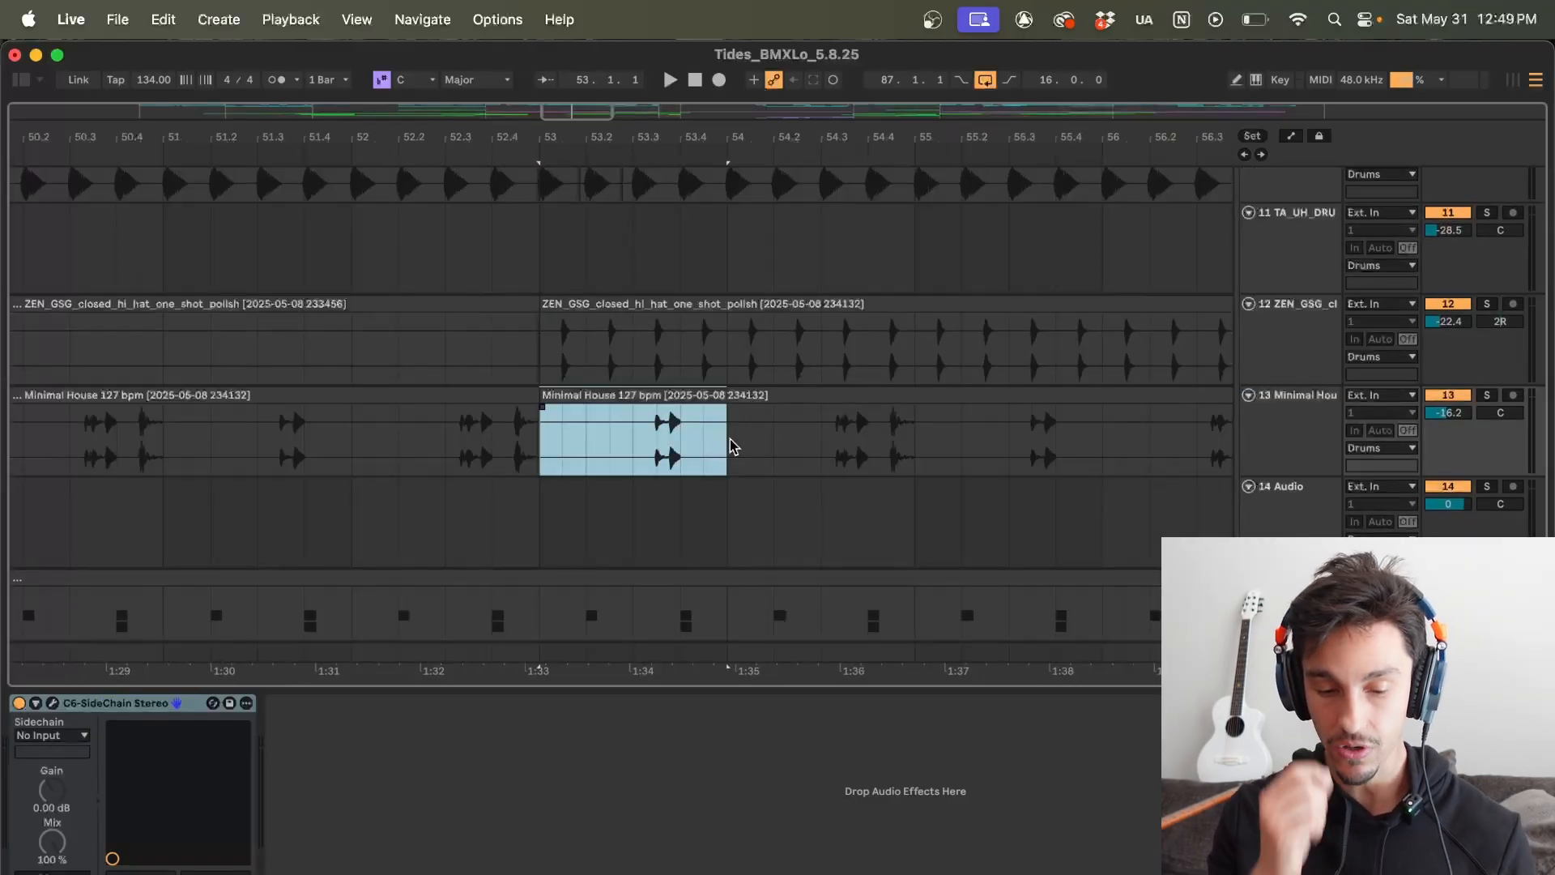
left_click_drag(732, 447, 651, 447)
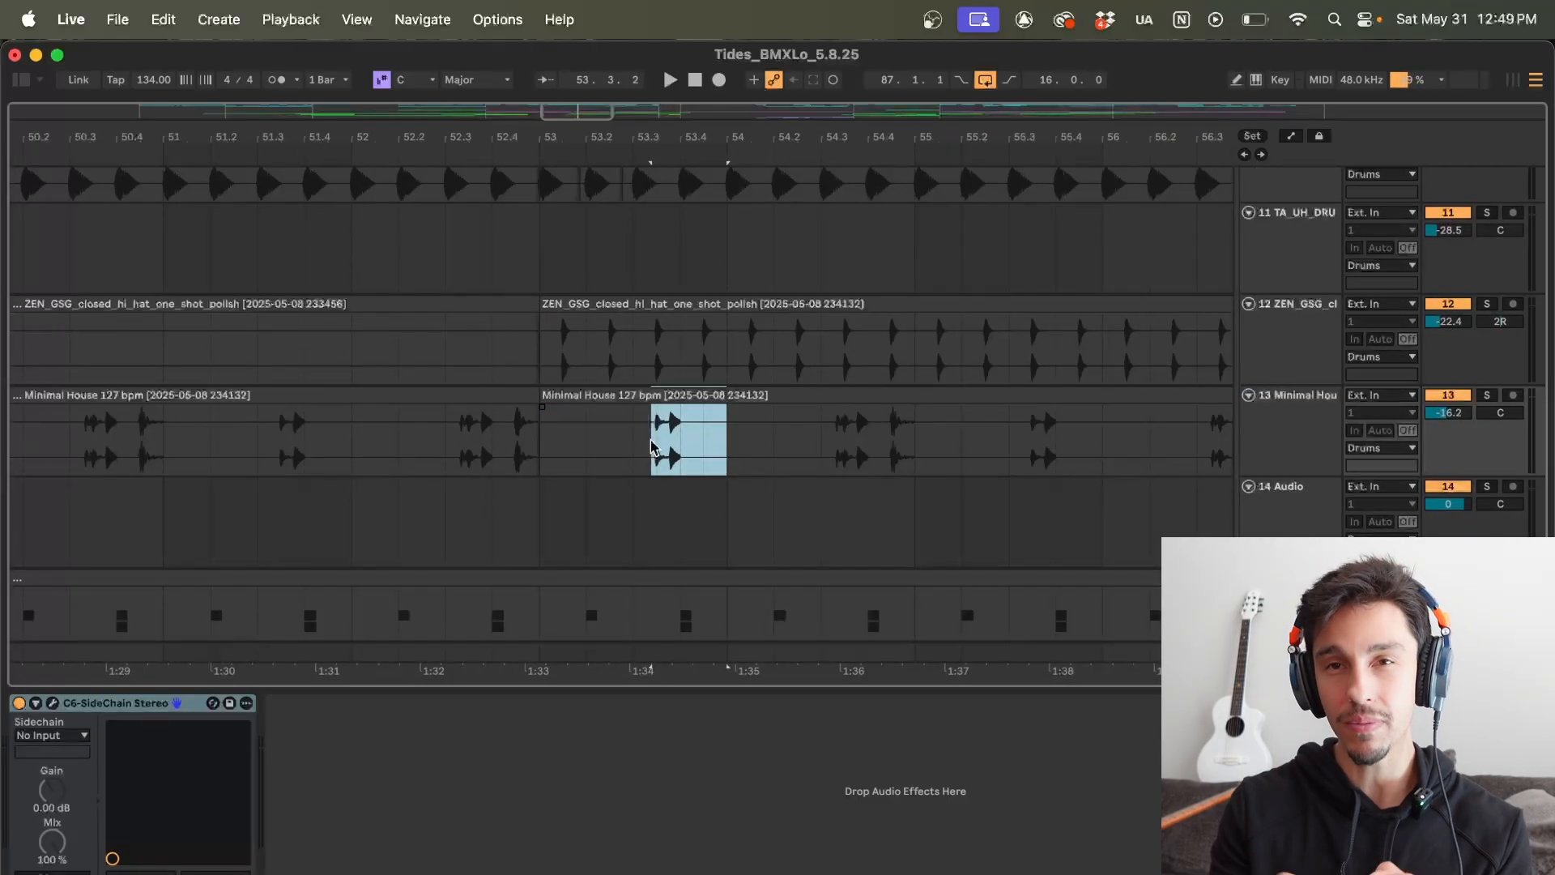
left_click_drag(543, 459, 724, 440)
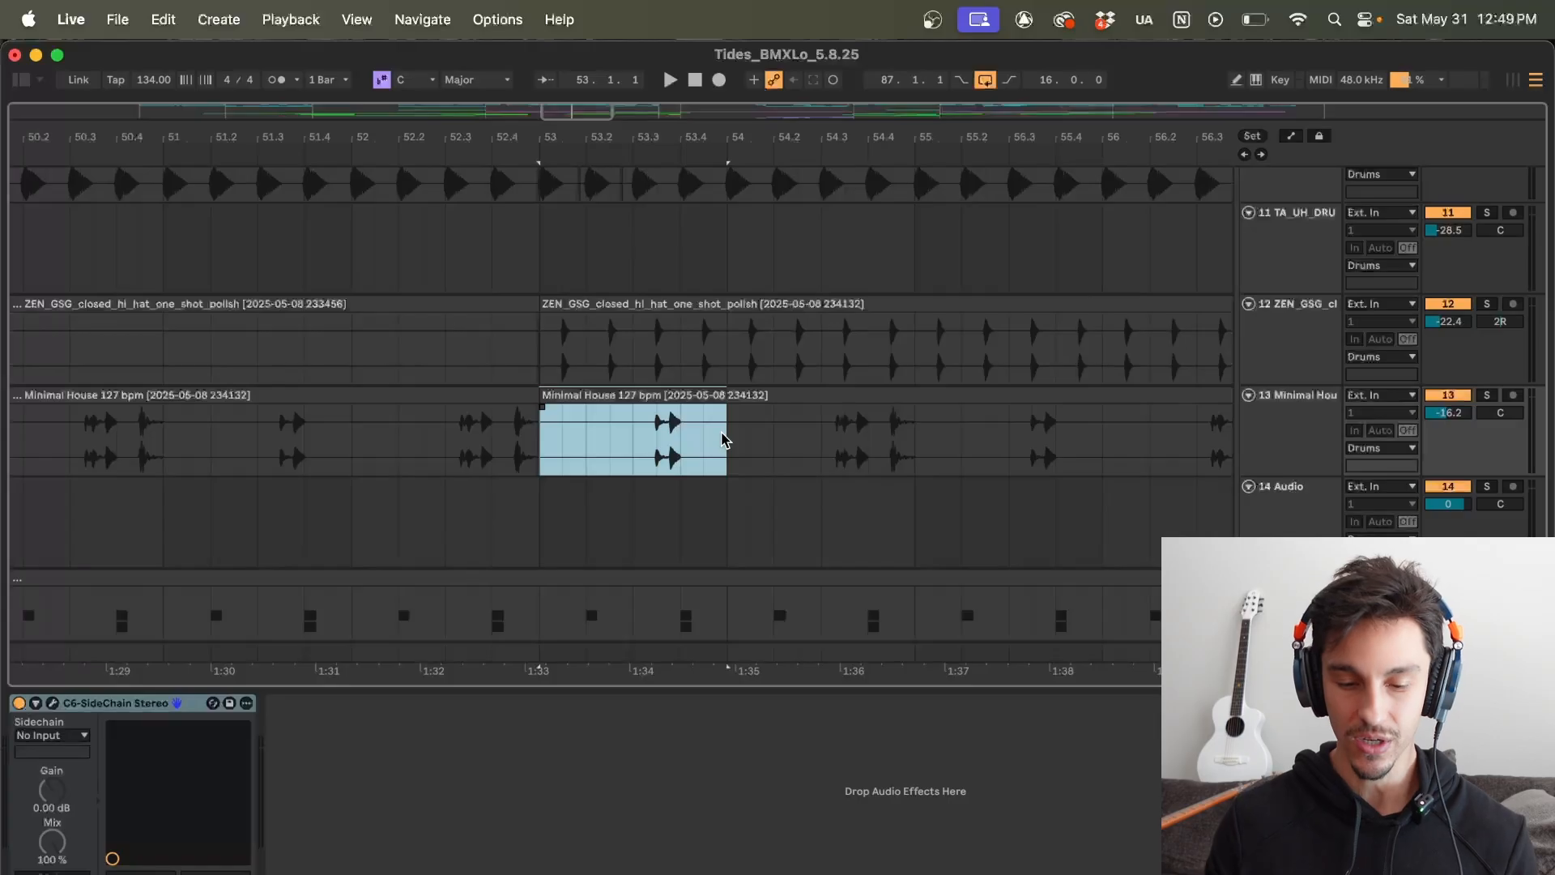
left_click(723, 440)
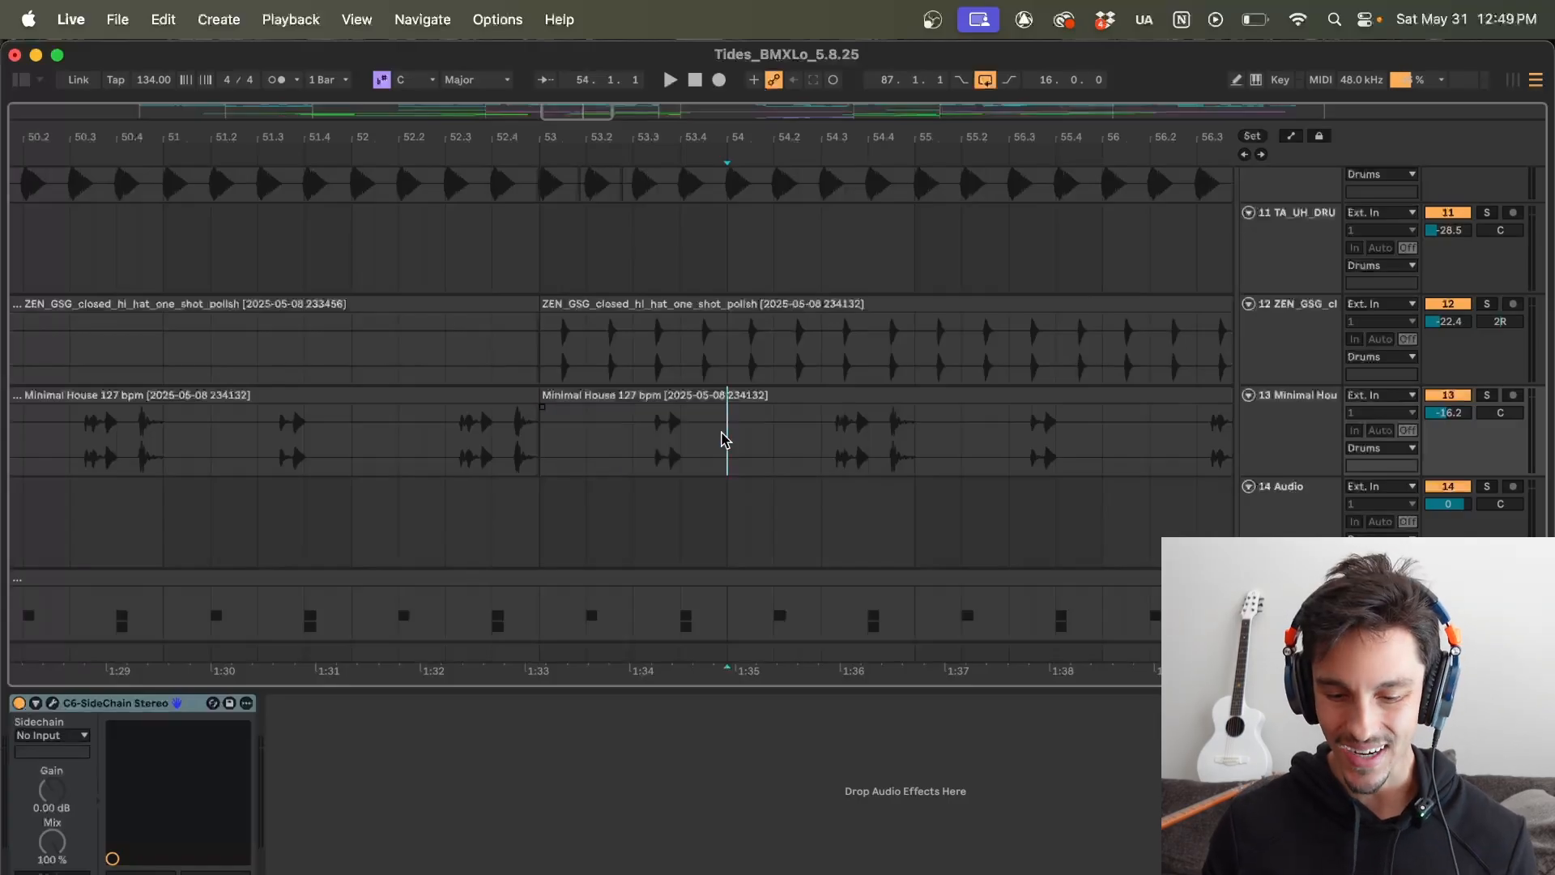
Step: Solo the Minimal House track 13 and play it from 53.3.3
scroll(723, 439, "down", 2)
left_click(632, 430)
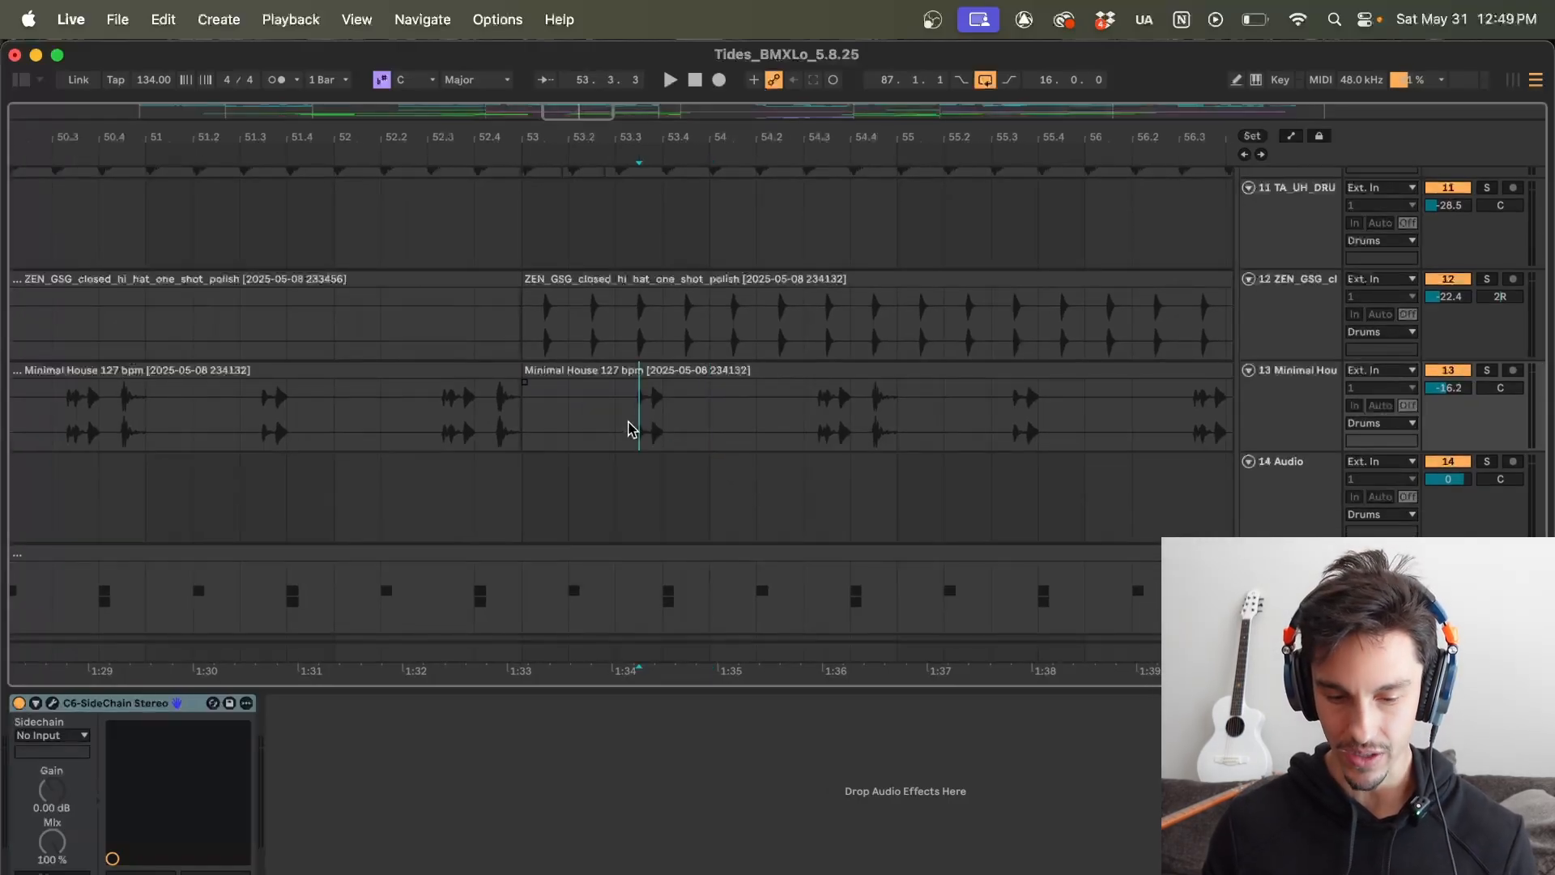
key("s")
key("space")
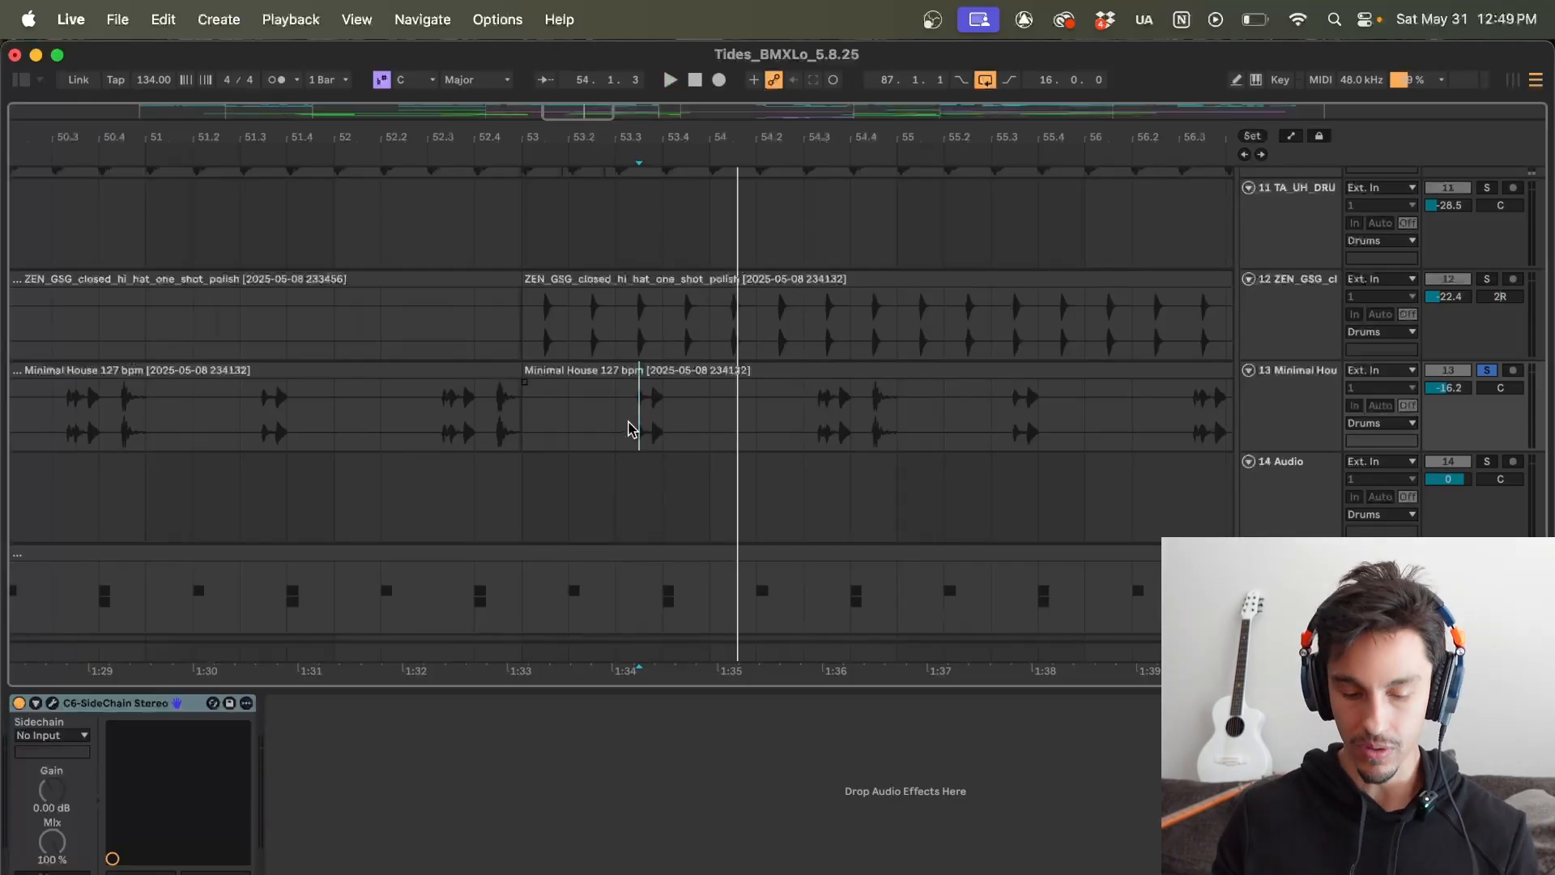
Step: Search the browser for "minimal" and place Minimal House 127 bpm.aif on track 14 at bar 53
key("super+f")
type("minimal")
left_click(339, 198)
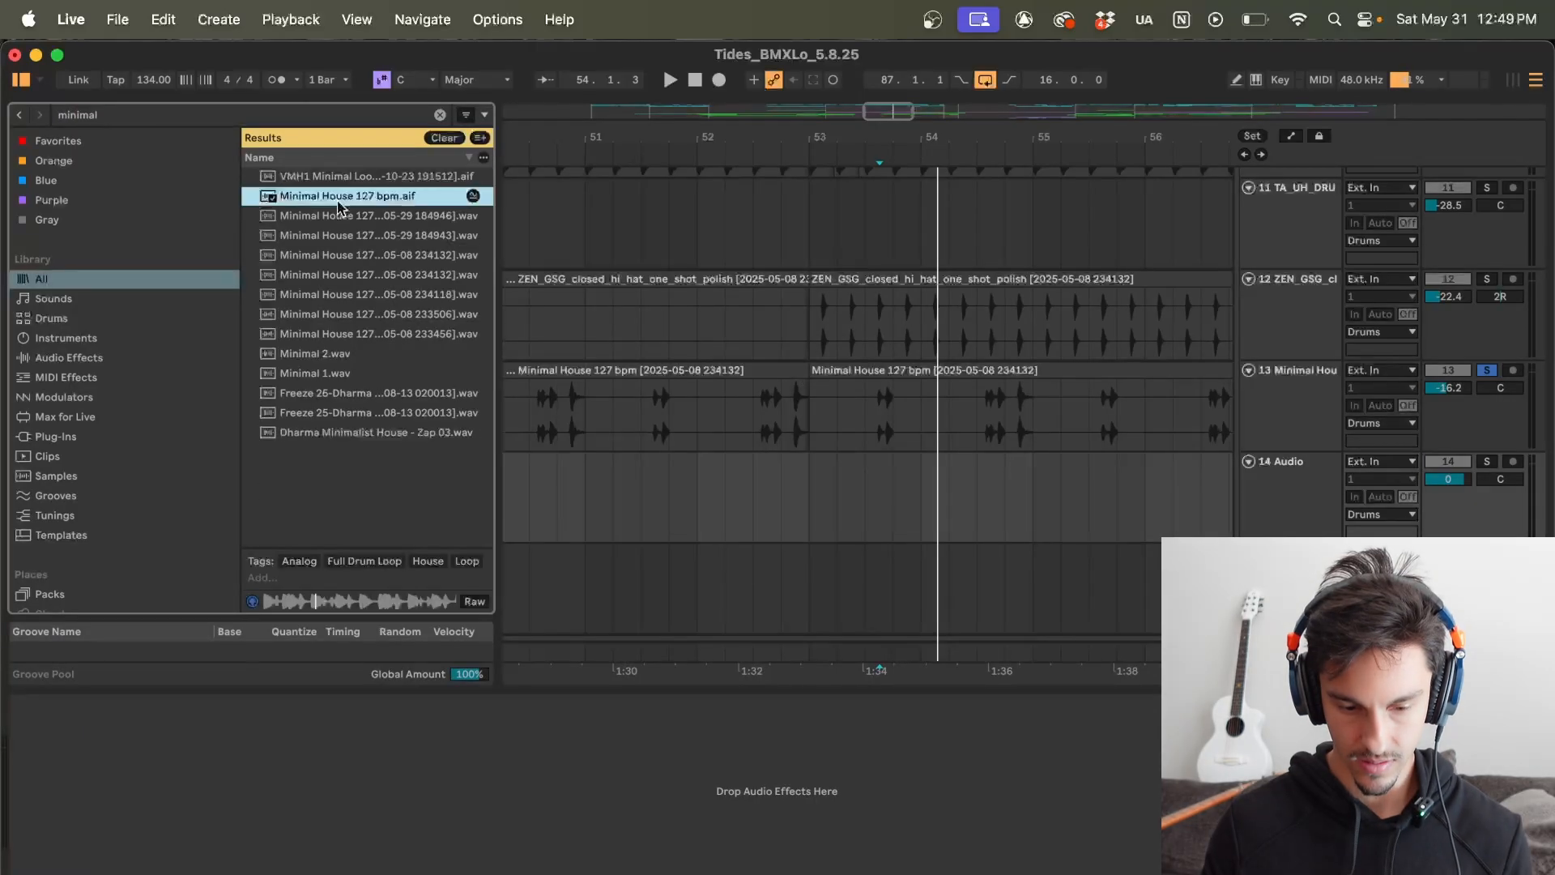
left_click_drag(320, 201, 830, 413)
Step: Split the inserted loop on track 14 to isolate the percussion hits at about 53.3.3 and 54.3.2
key("z")
key("super+e")
left_click_drag(1085, 494, 1115, 409)
key("super+e")
key("super+z")
Step: Play the sliced loop on track 14 from bar 53, hide the browser and highlight the isolated hit at 53.3.3
left_click(635, 519)
key("space")
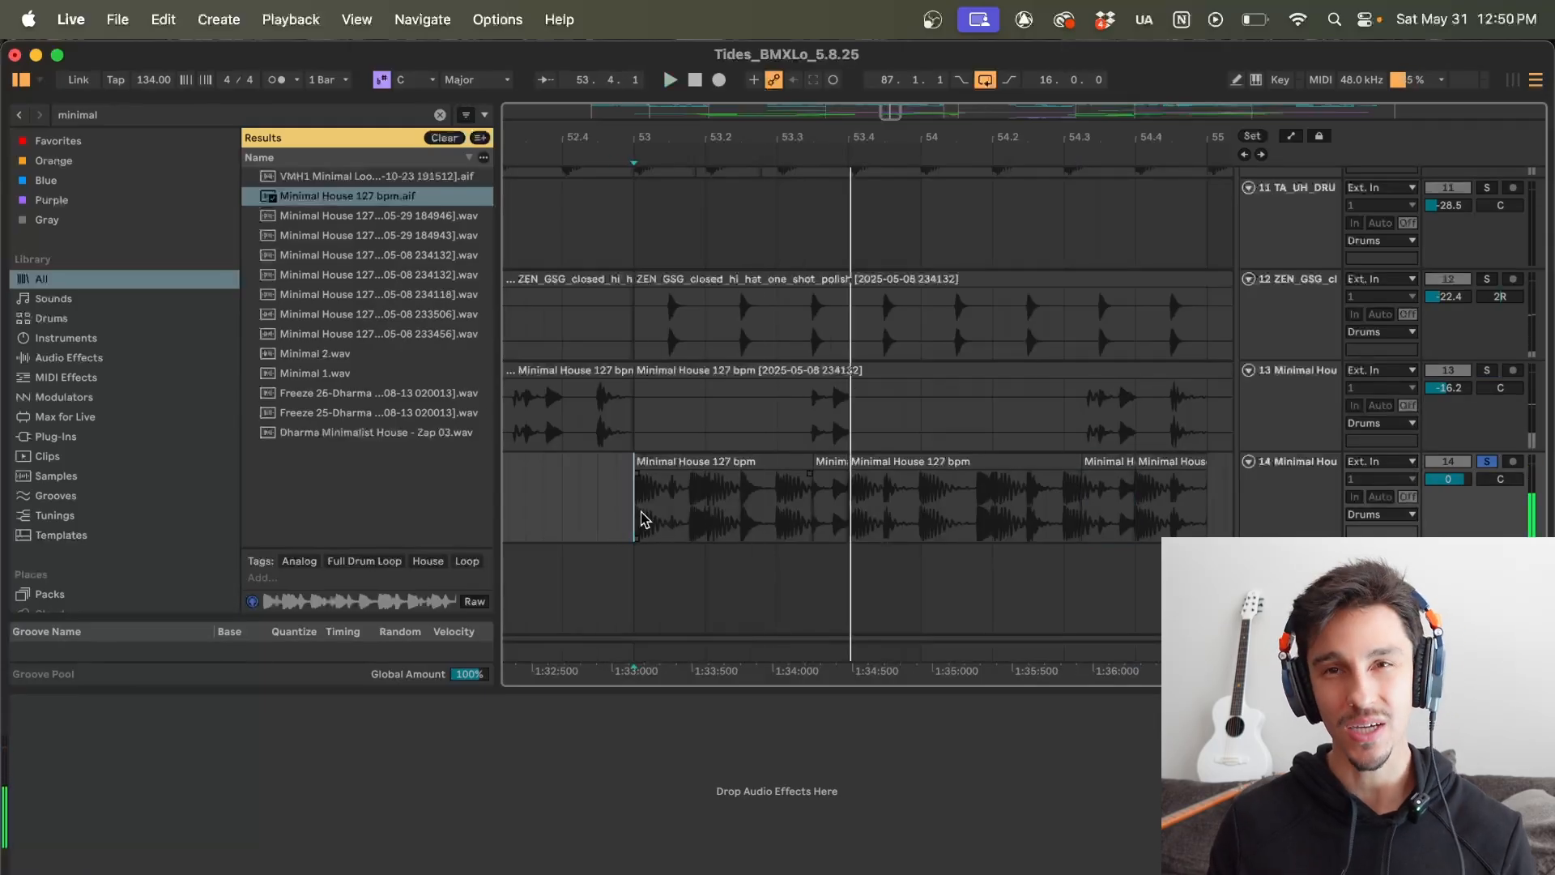
key("super+alt+b")
left_click_drag(528, 490, 578, 511)
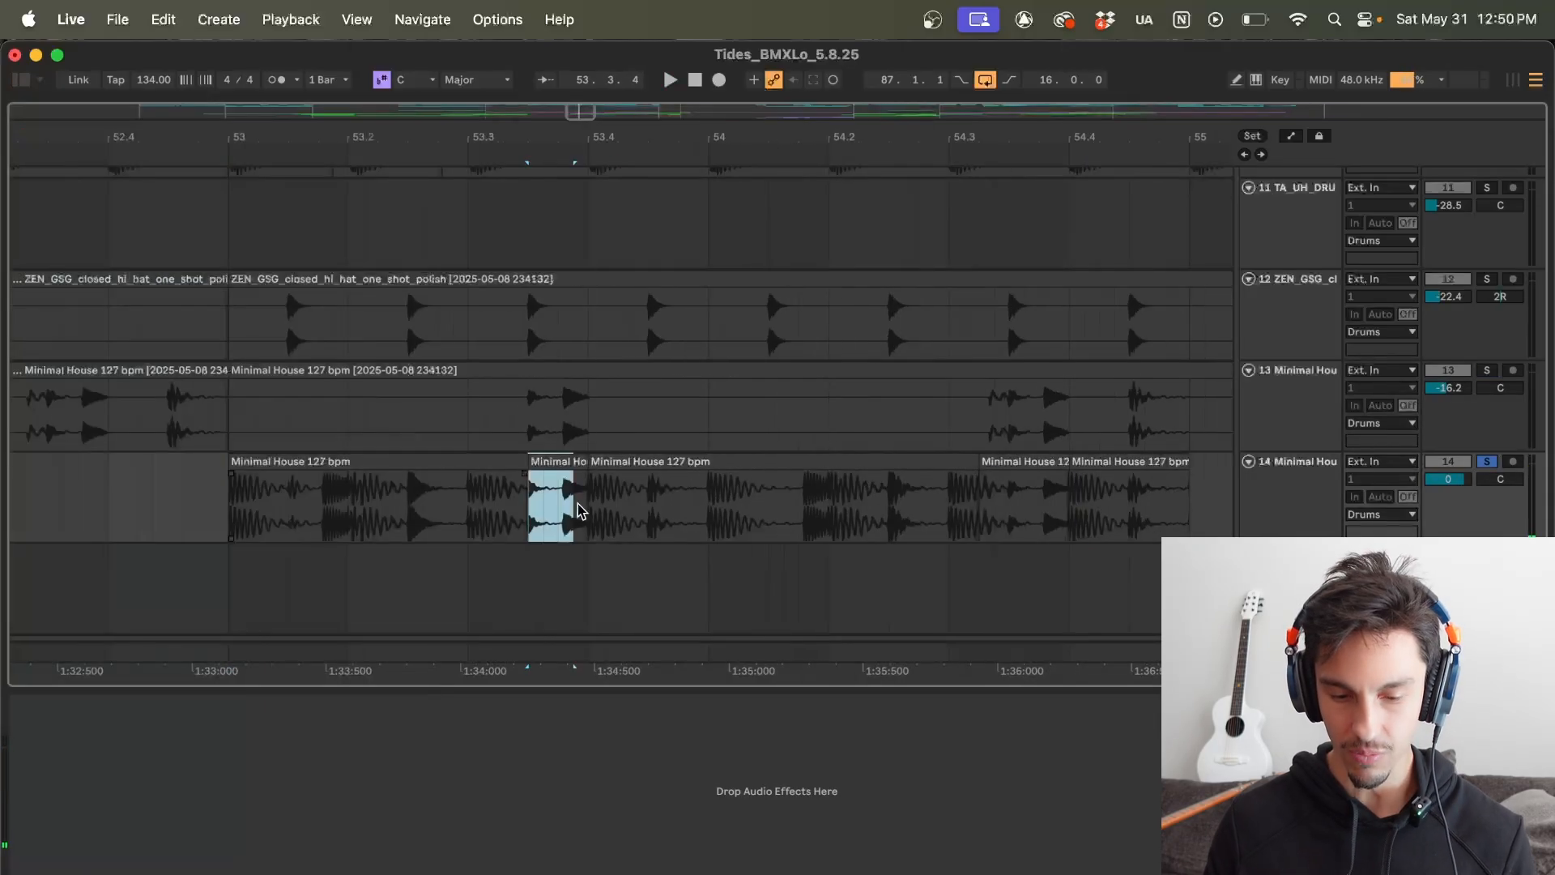
Step: Delete all the sliced Minimal House loop clips from track 14
key("minus")
key("minus")
left_click_drag(845, 498, 372, 498)
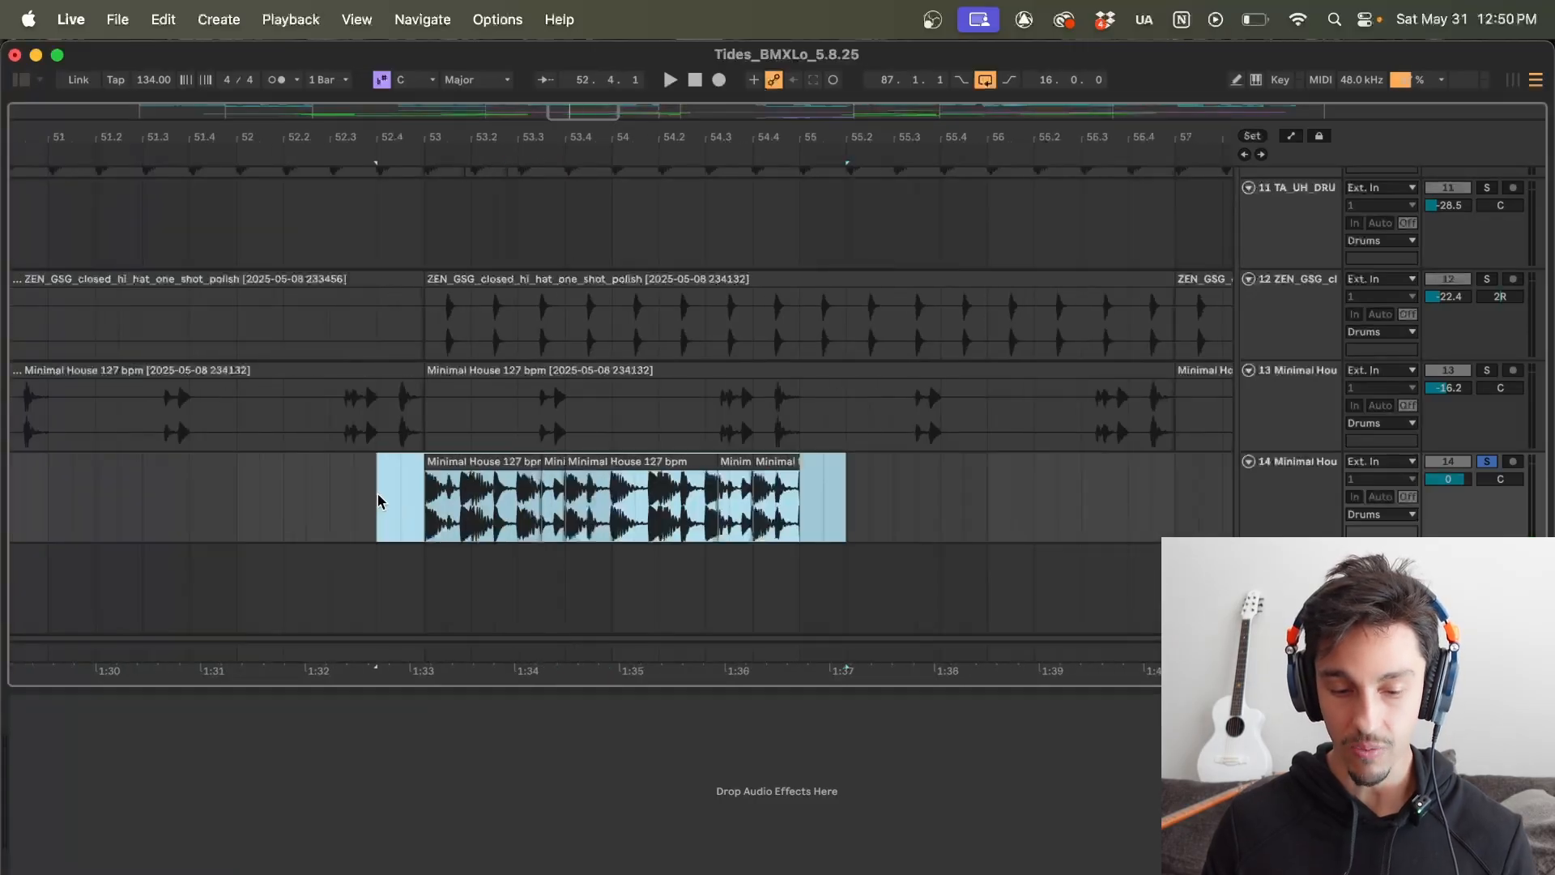
key("Delete")
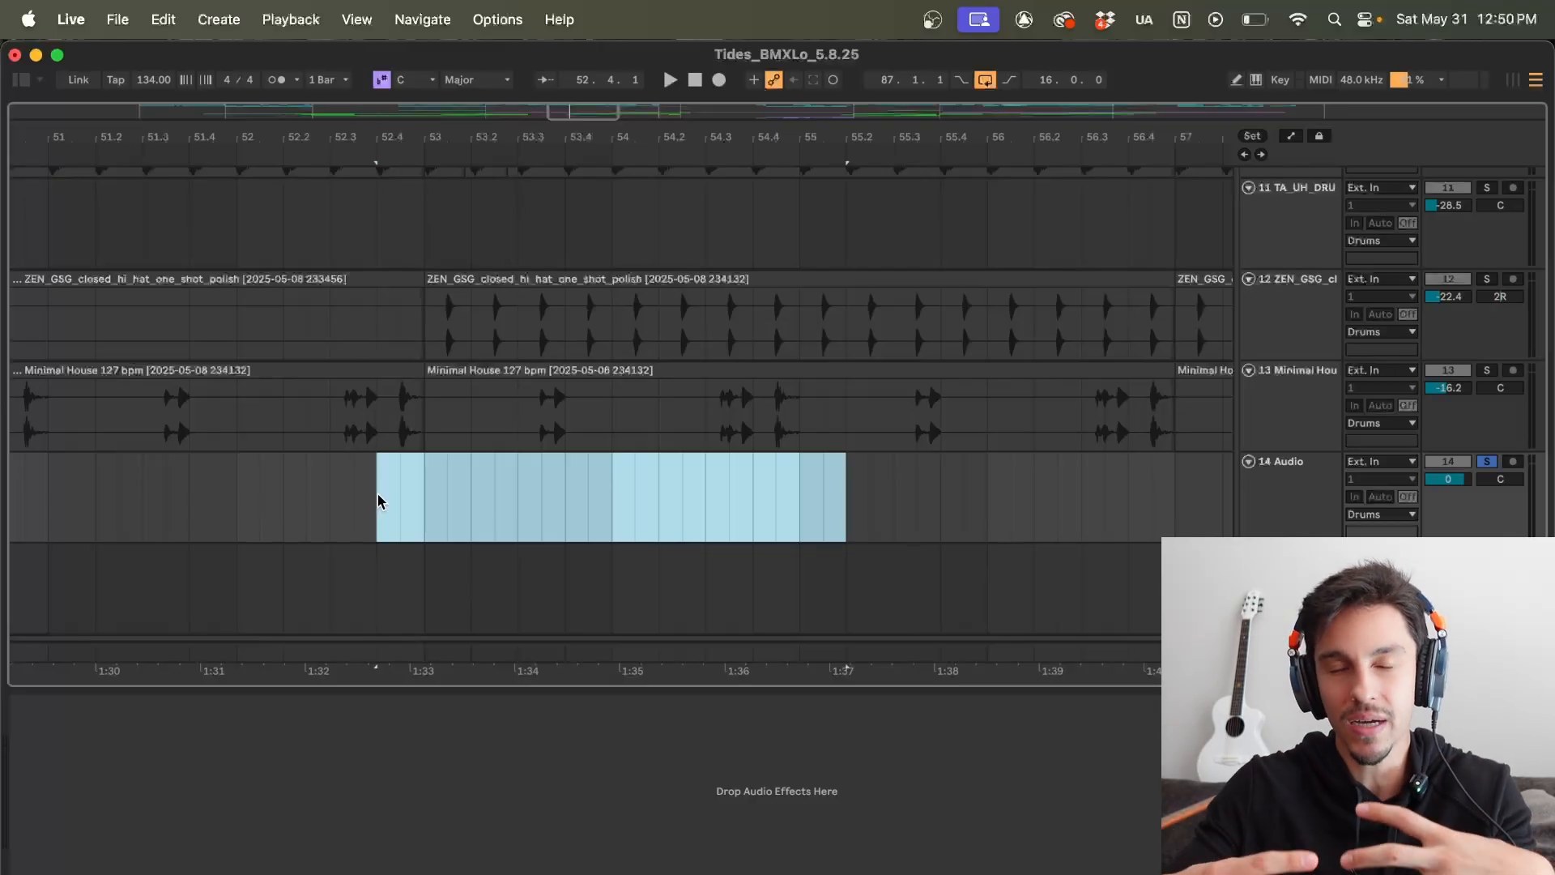
Step: Review the remaining Drums group tracks beneath track 14 across the Buildup section
left_click(422, 515)
scroll(1110, 478, "down", 5)
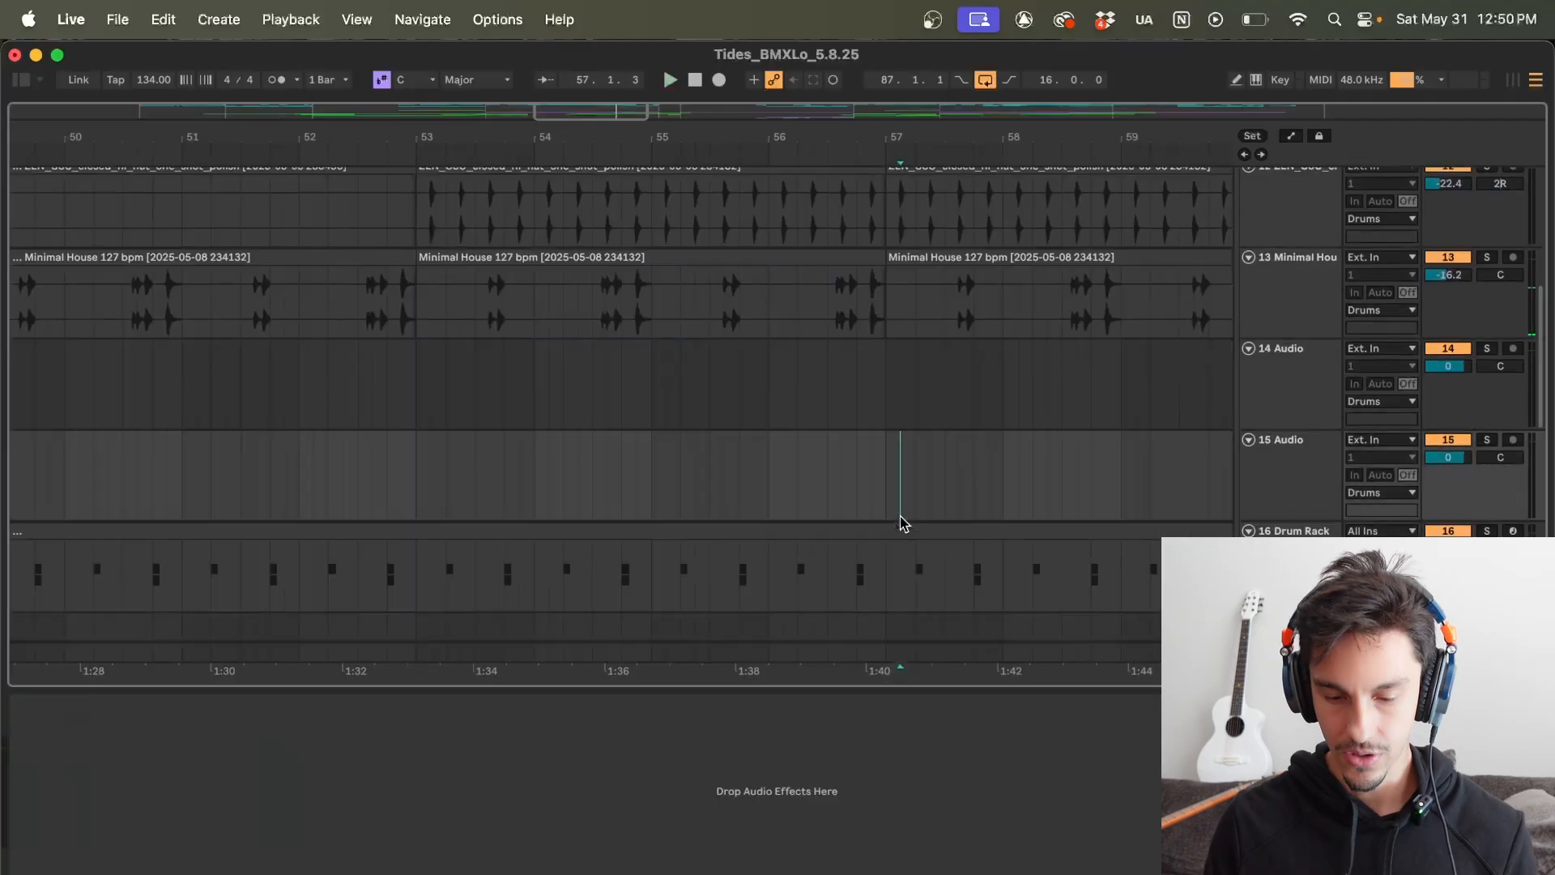
scroll(901, 519, "down", 5)
scroll(901, 519, "down", 5)
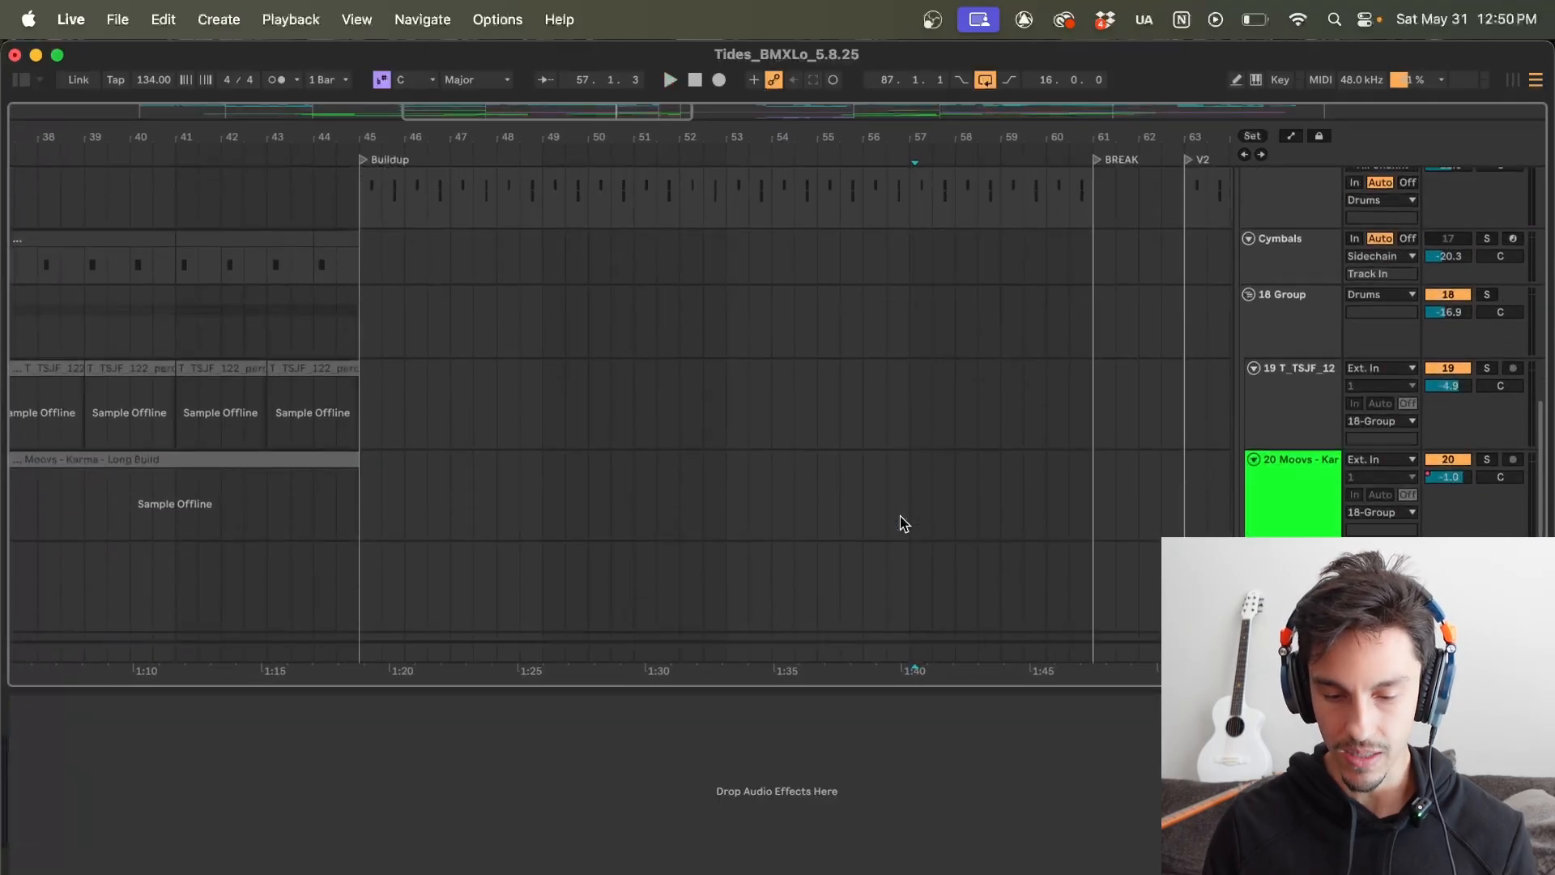
scroll(904, 522, "down", 5)
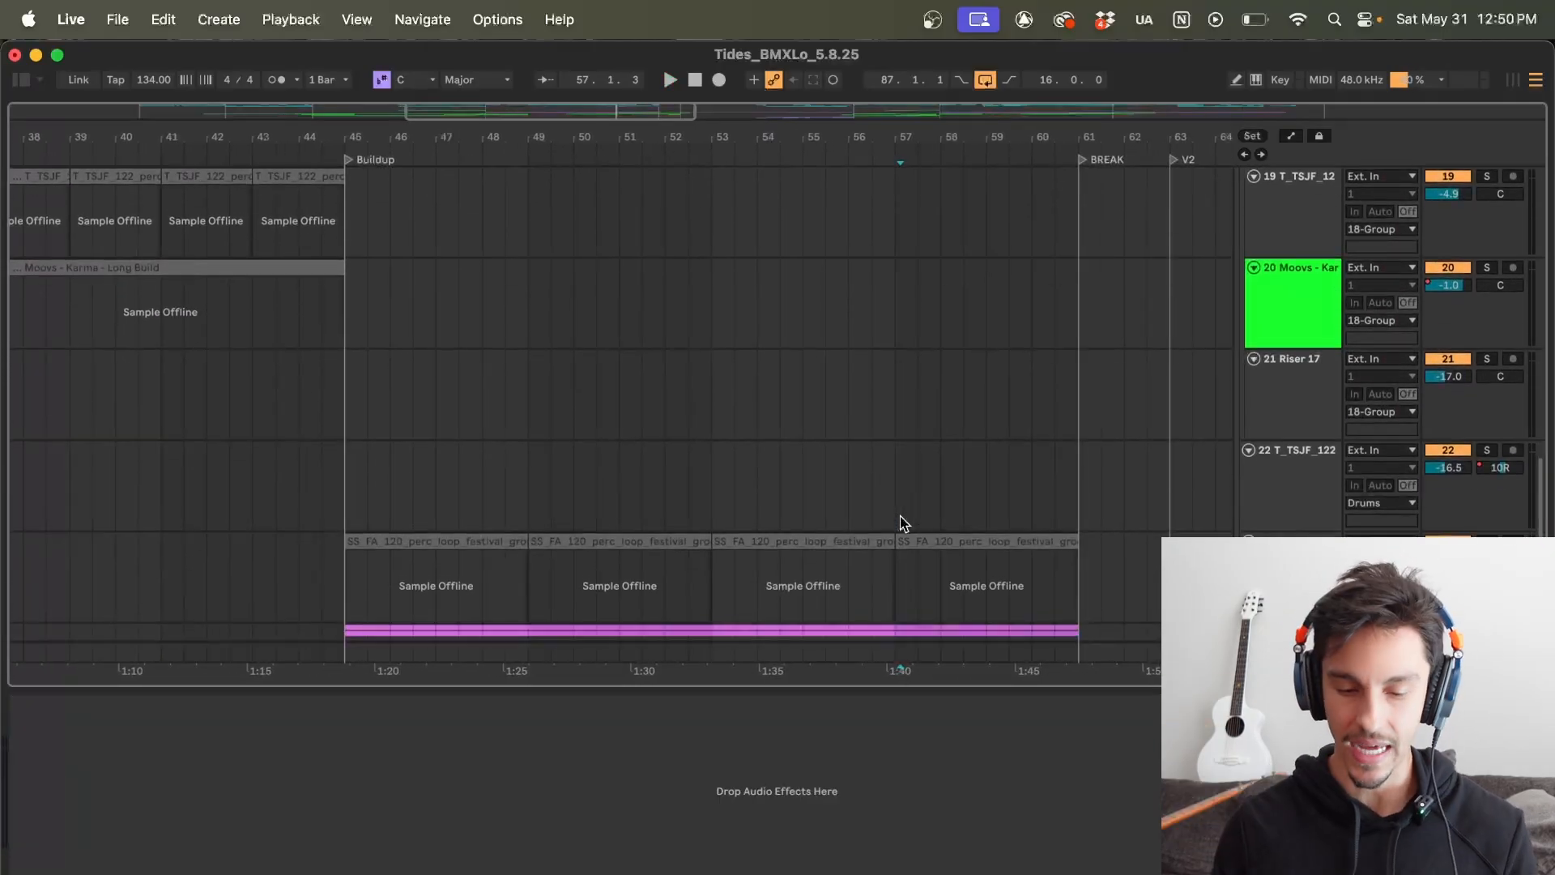
Step: Select bars 45 to 53 of the Drum Rack pattern on track 16 and play it
scroll(902, 521, "down", 2)
scroll(621, 476, "up", 8)
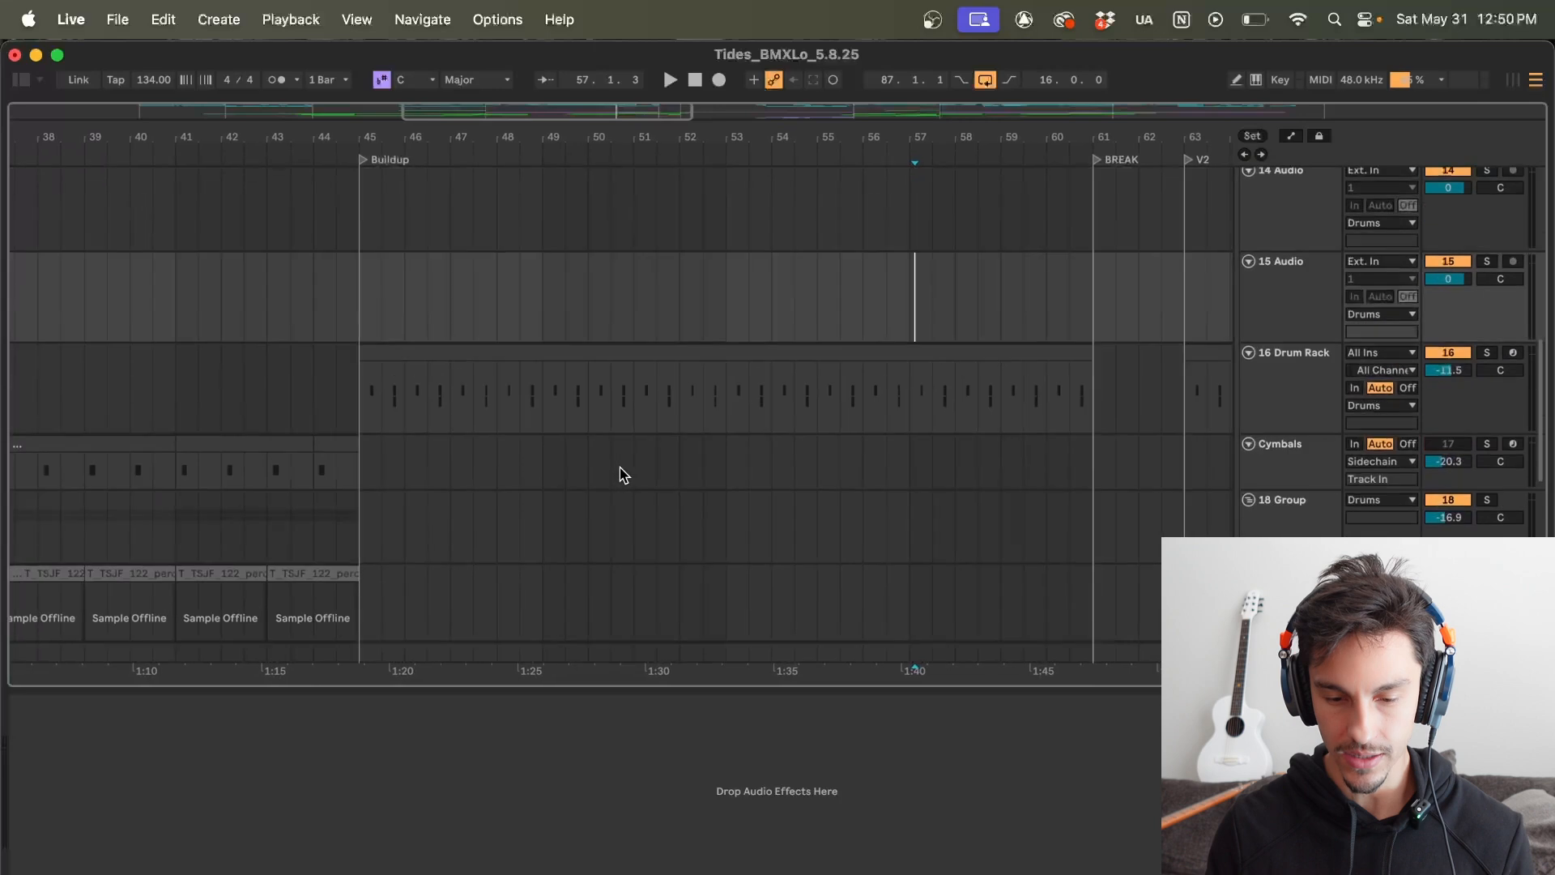
left_click_drag(367, 413, 723, 417)
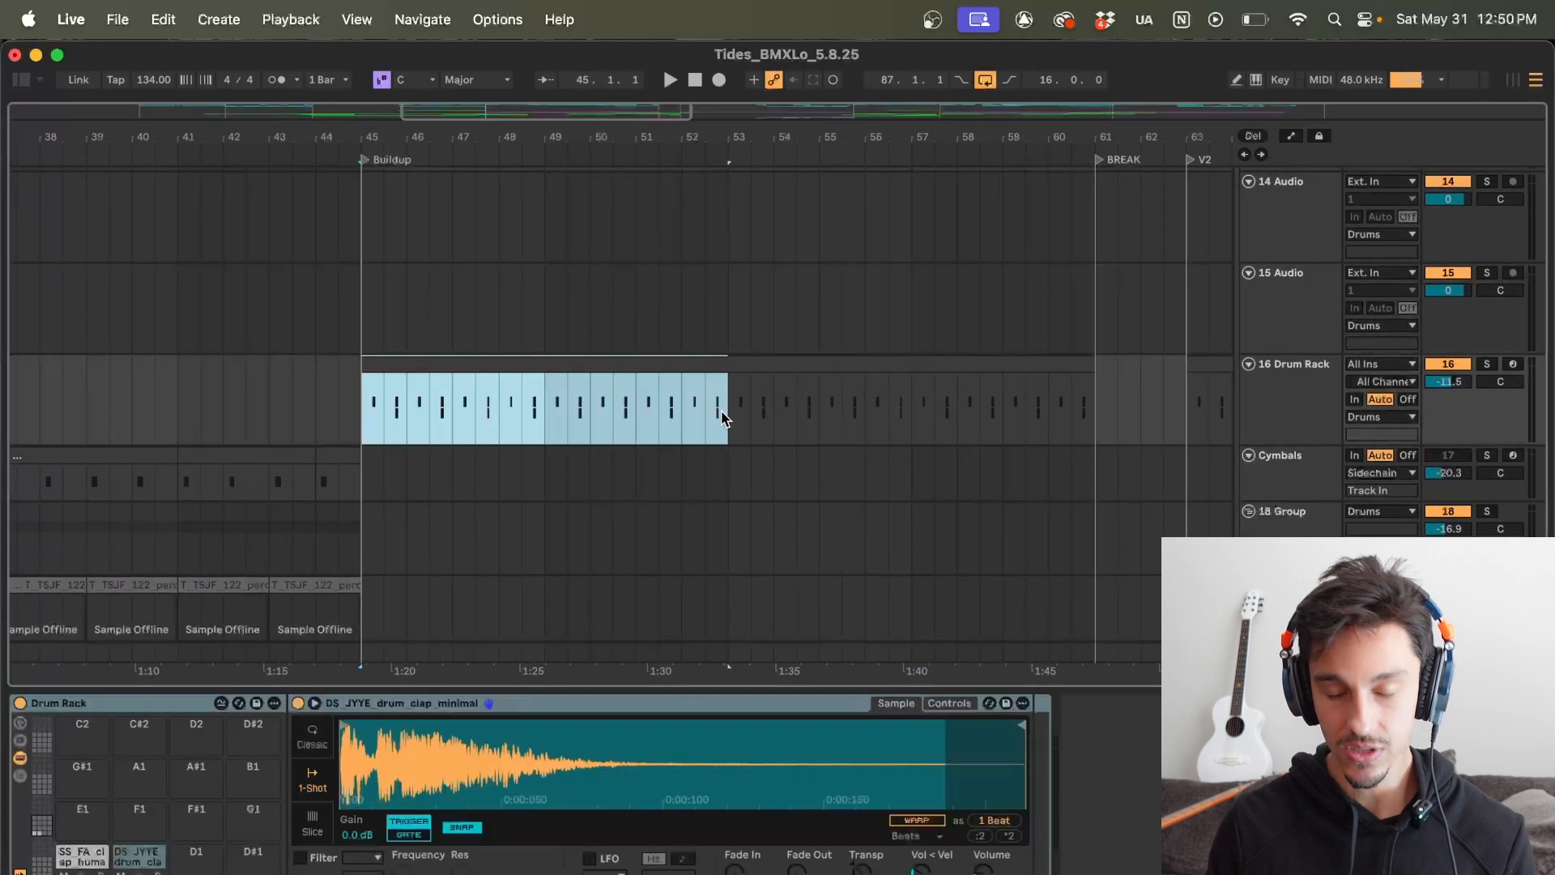
key("space")
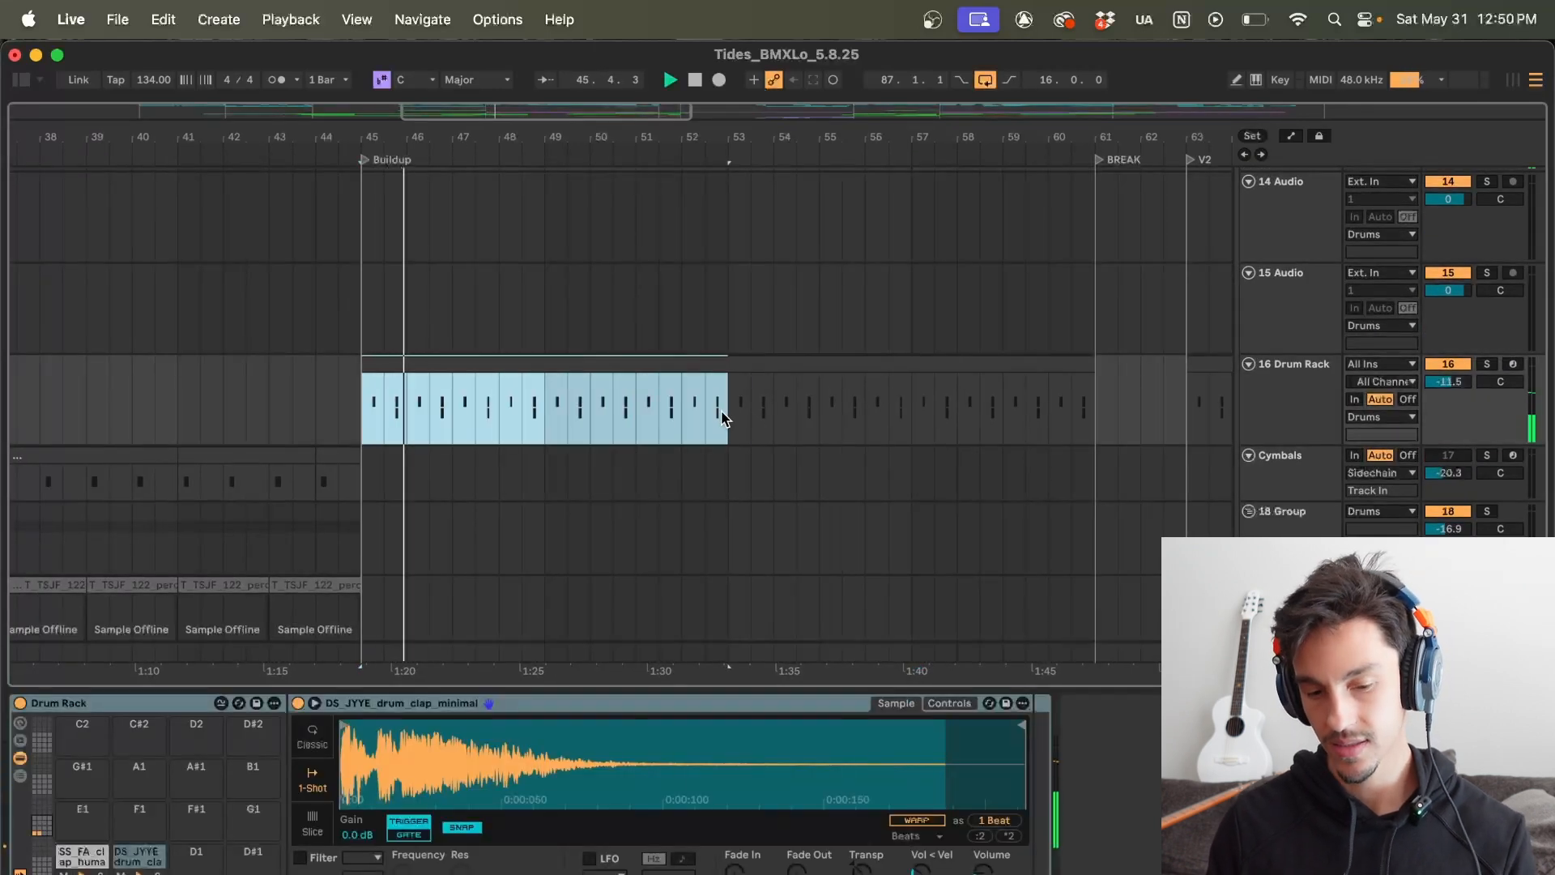
scroll(723, 417, "up", 3)
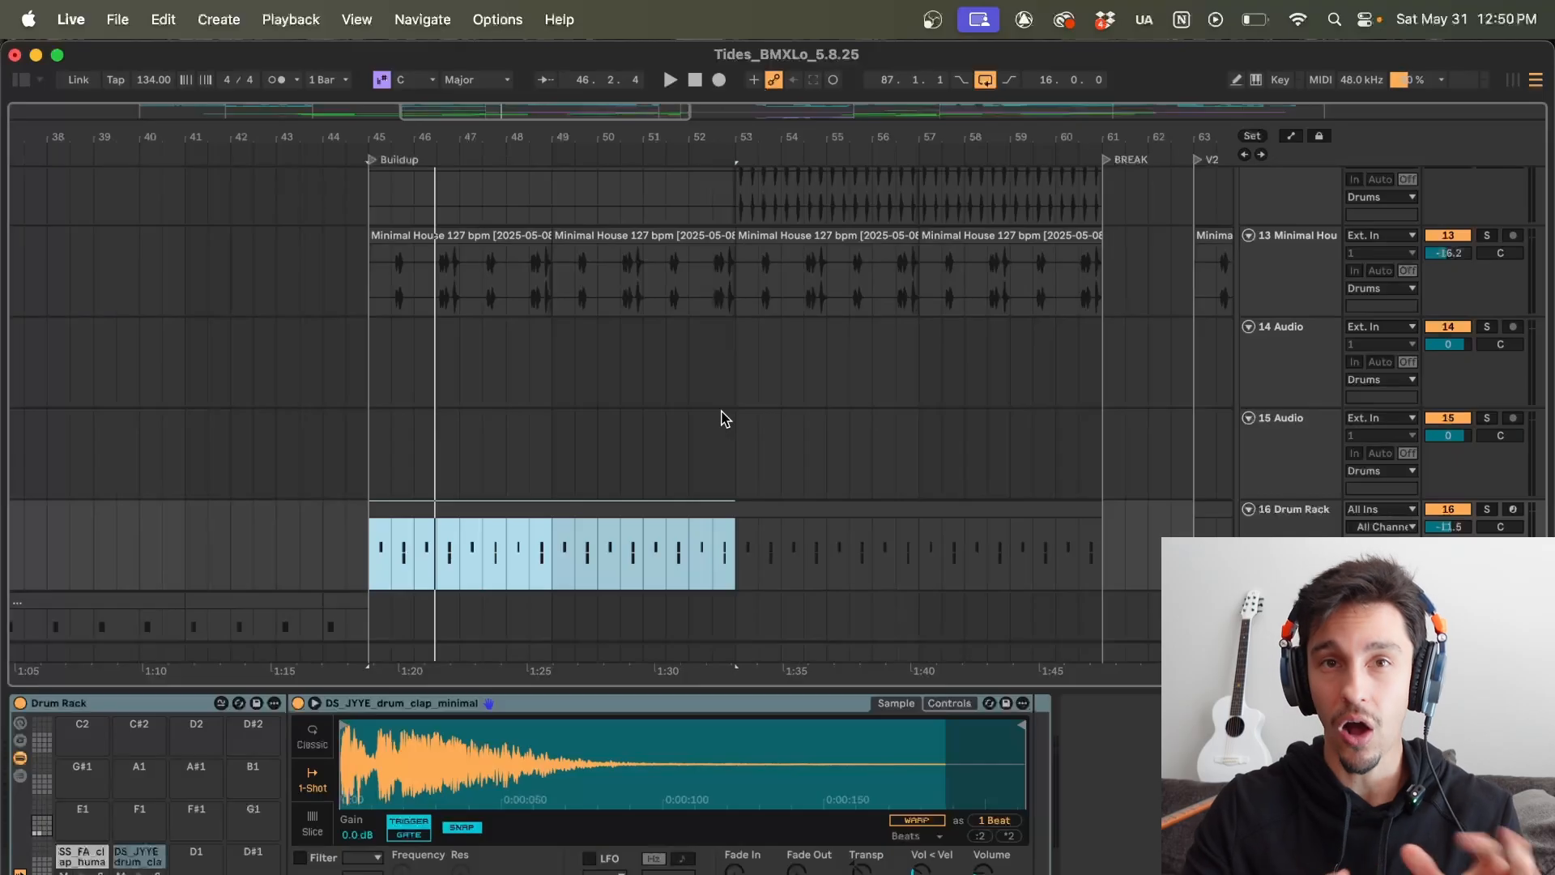
Step: Play the combined drum layers from bar 52 through the hi-hat entry at bar 53
left_click(723, 418)
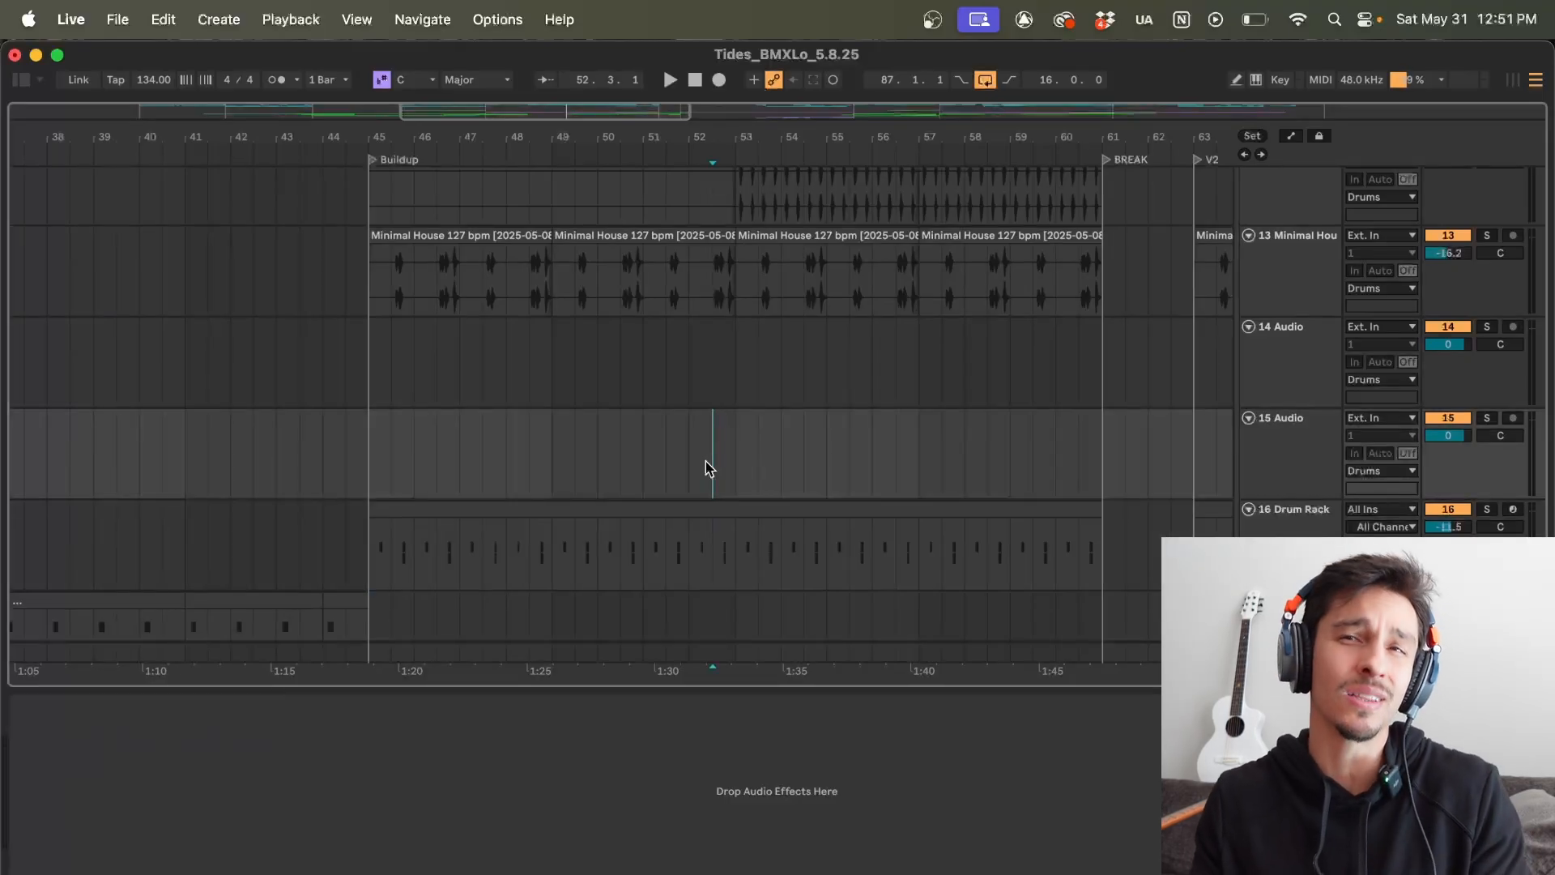
left_click(671, 466)
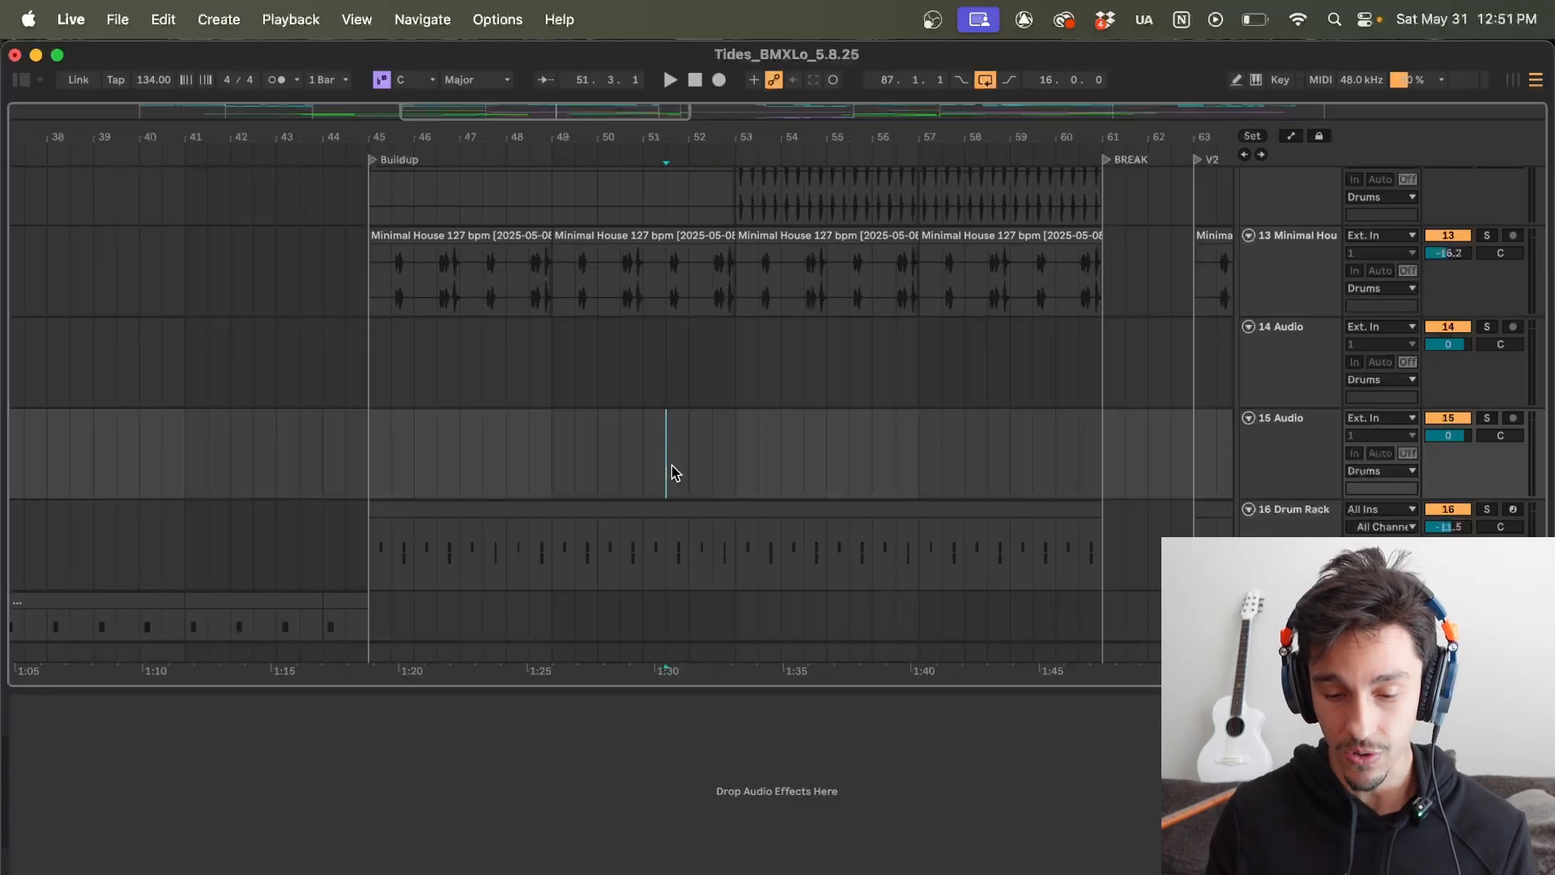
left_click(689, 467)
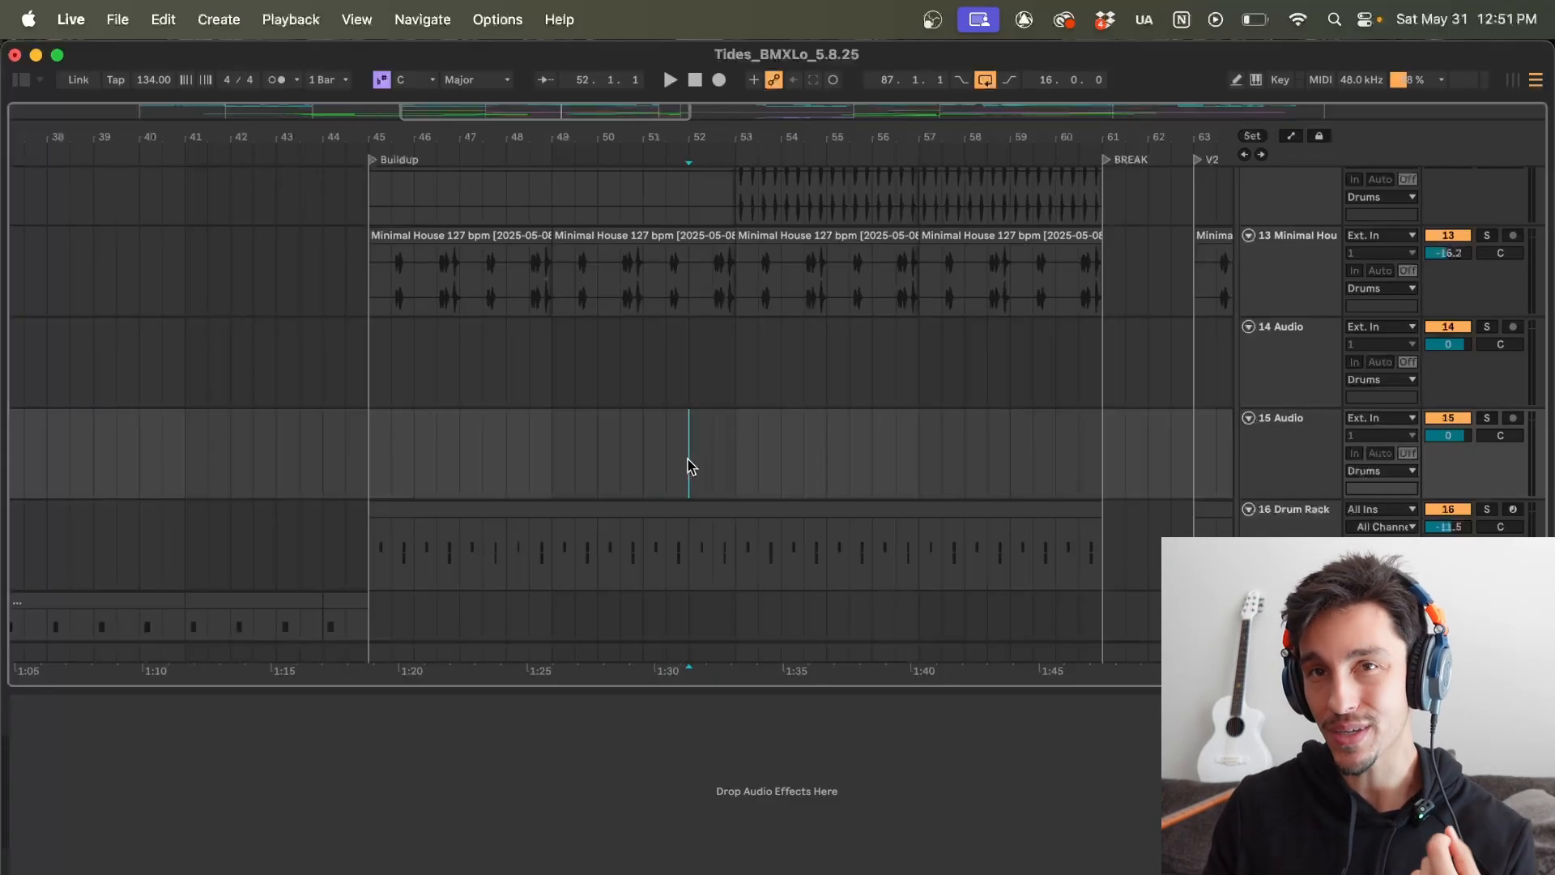
key("space")
scroll(688, 468, "up", 5)
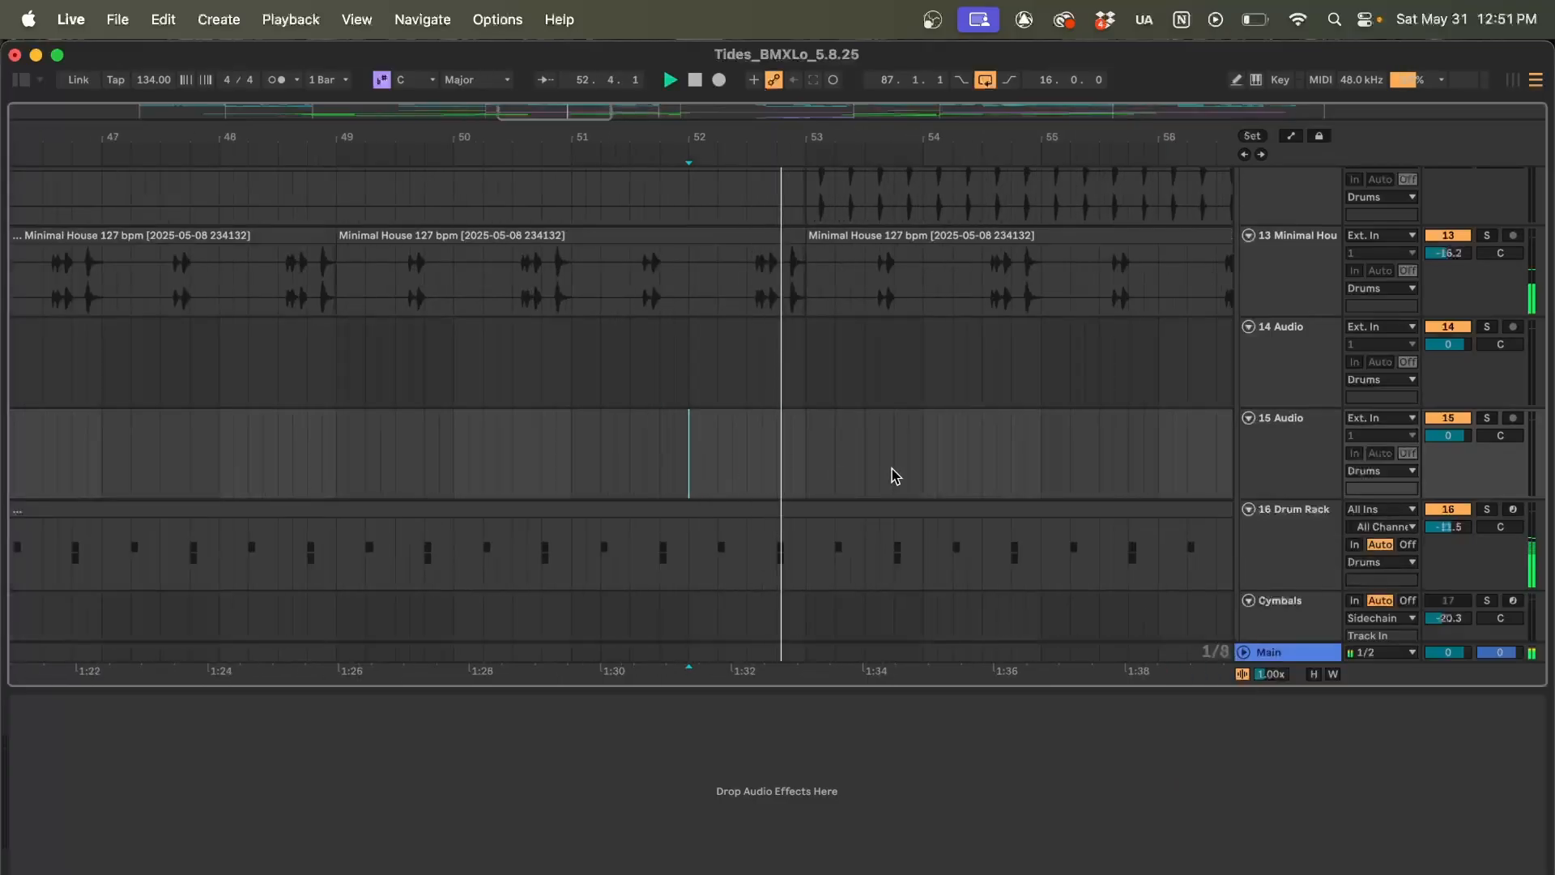
scroll(890, 476, "right", 1)
scroll(894, 476, "up", 6)
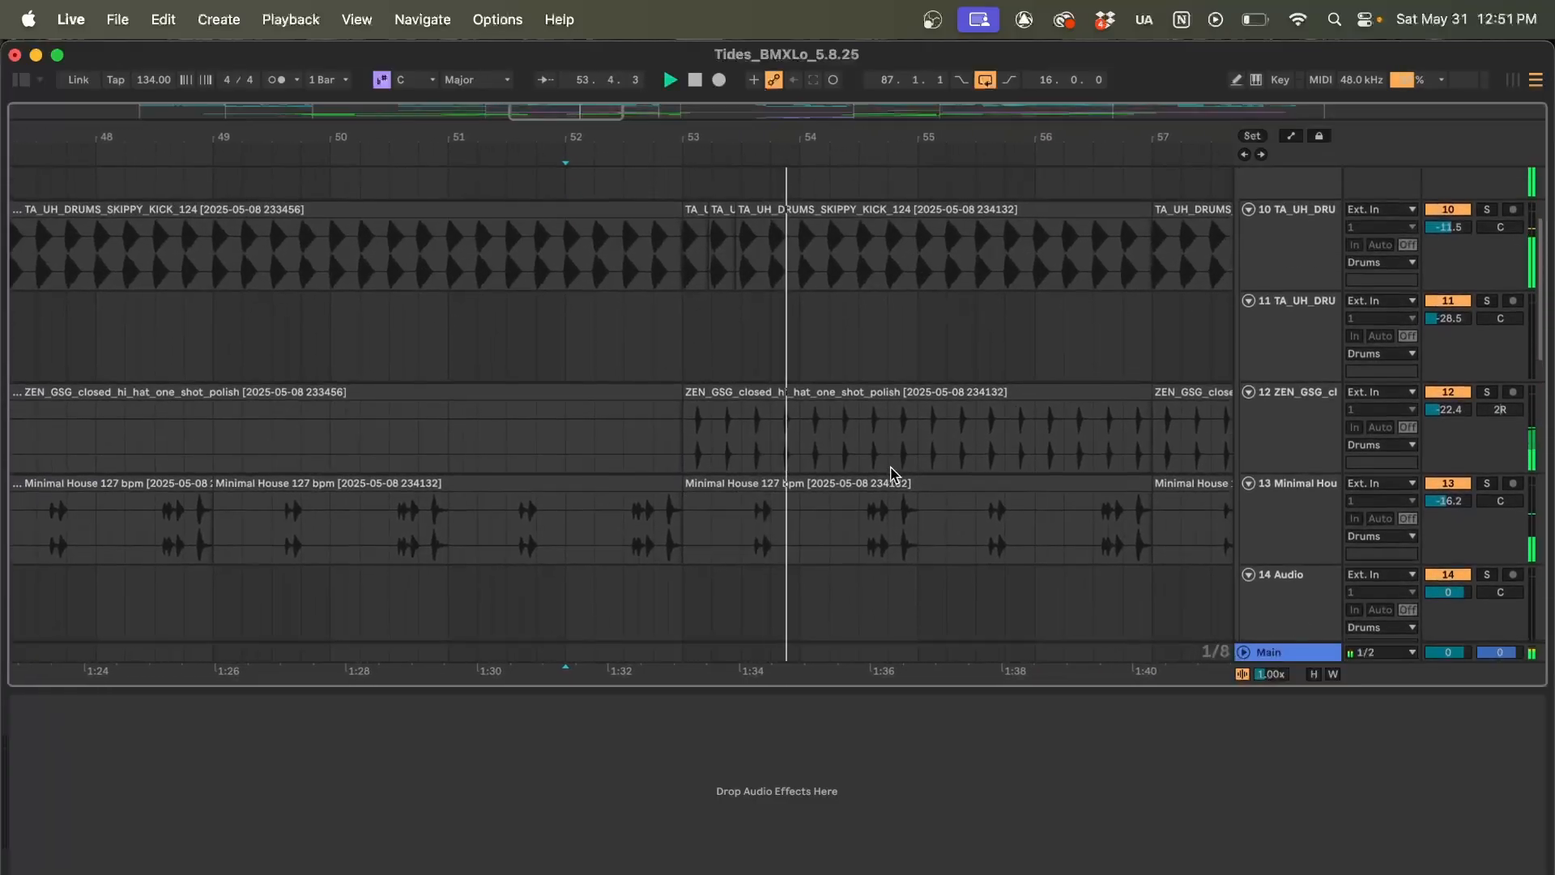
Step: Compare the groove with the closed hi-hat on track 12 muted and unmuted, and stop playback
left_click(1448, 405)
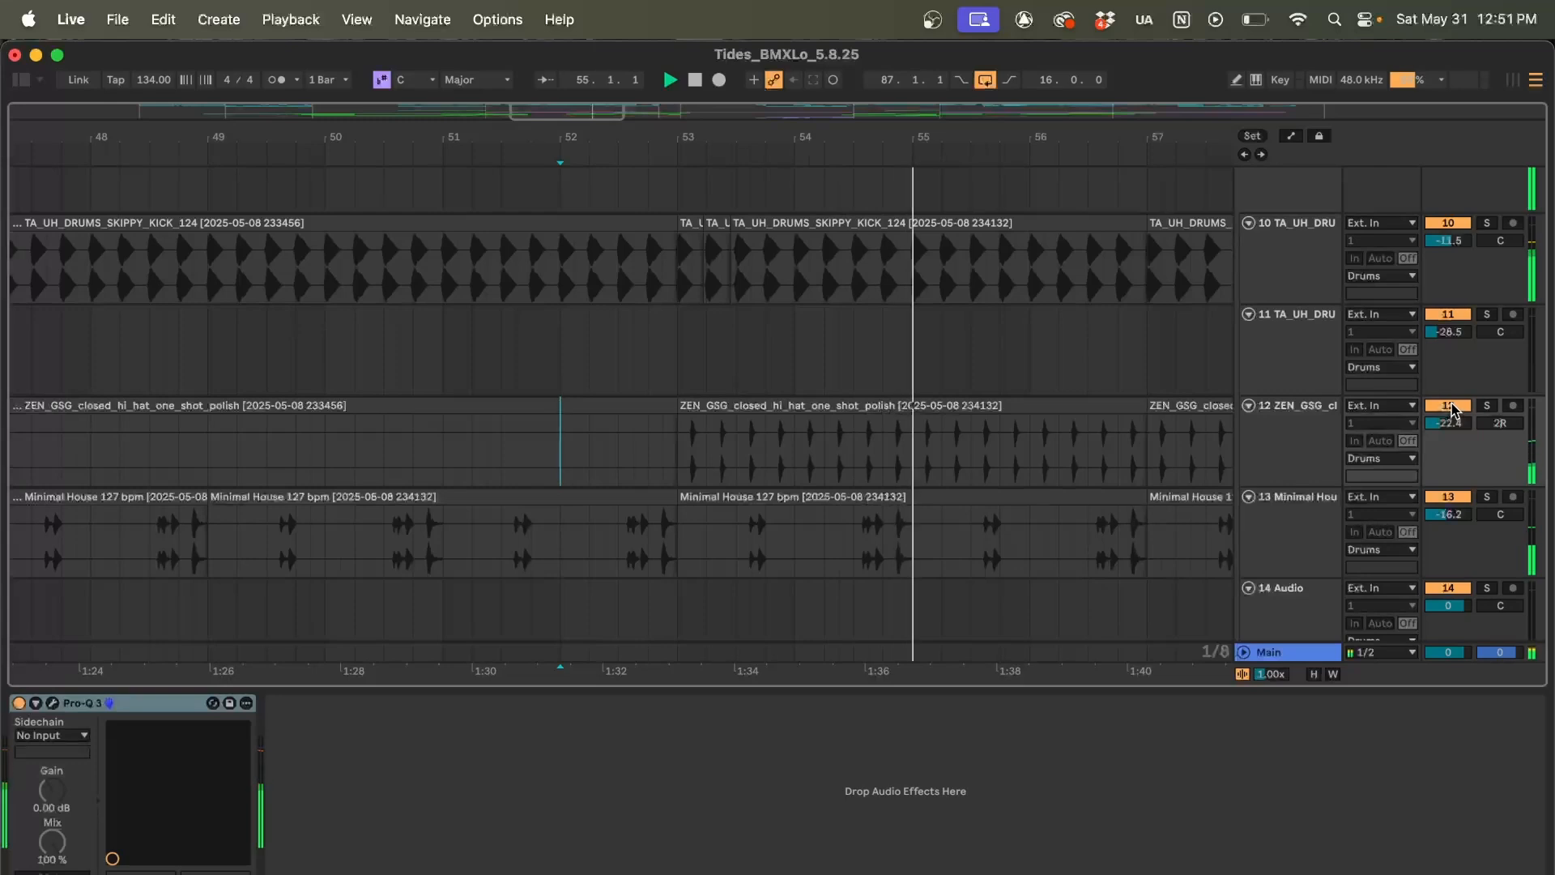
left_click(1448, 405)
left_click(1087, 418)
key("space")
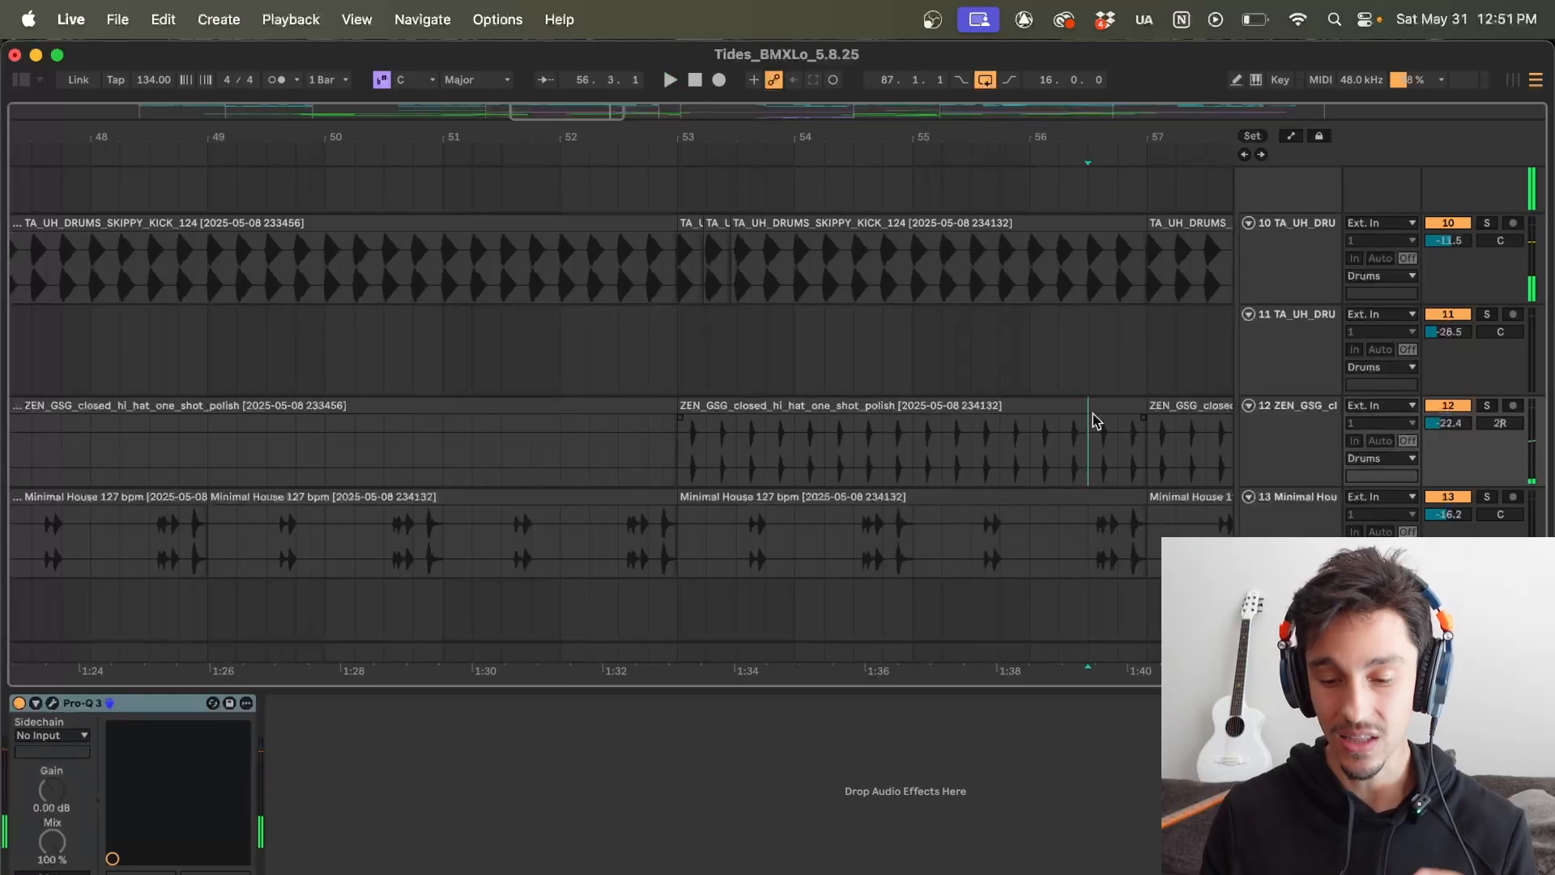
Step: Show the Drums group's effect chain and deactivate its Drum Buss and The God Particle devices
scroll(1094, 419, "up", 5)
left_click(1291, 248)
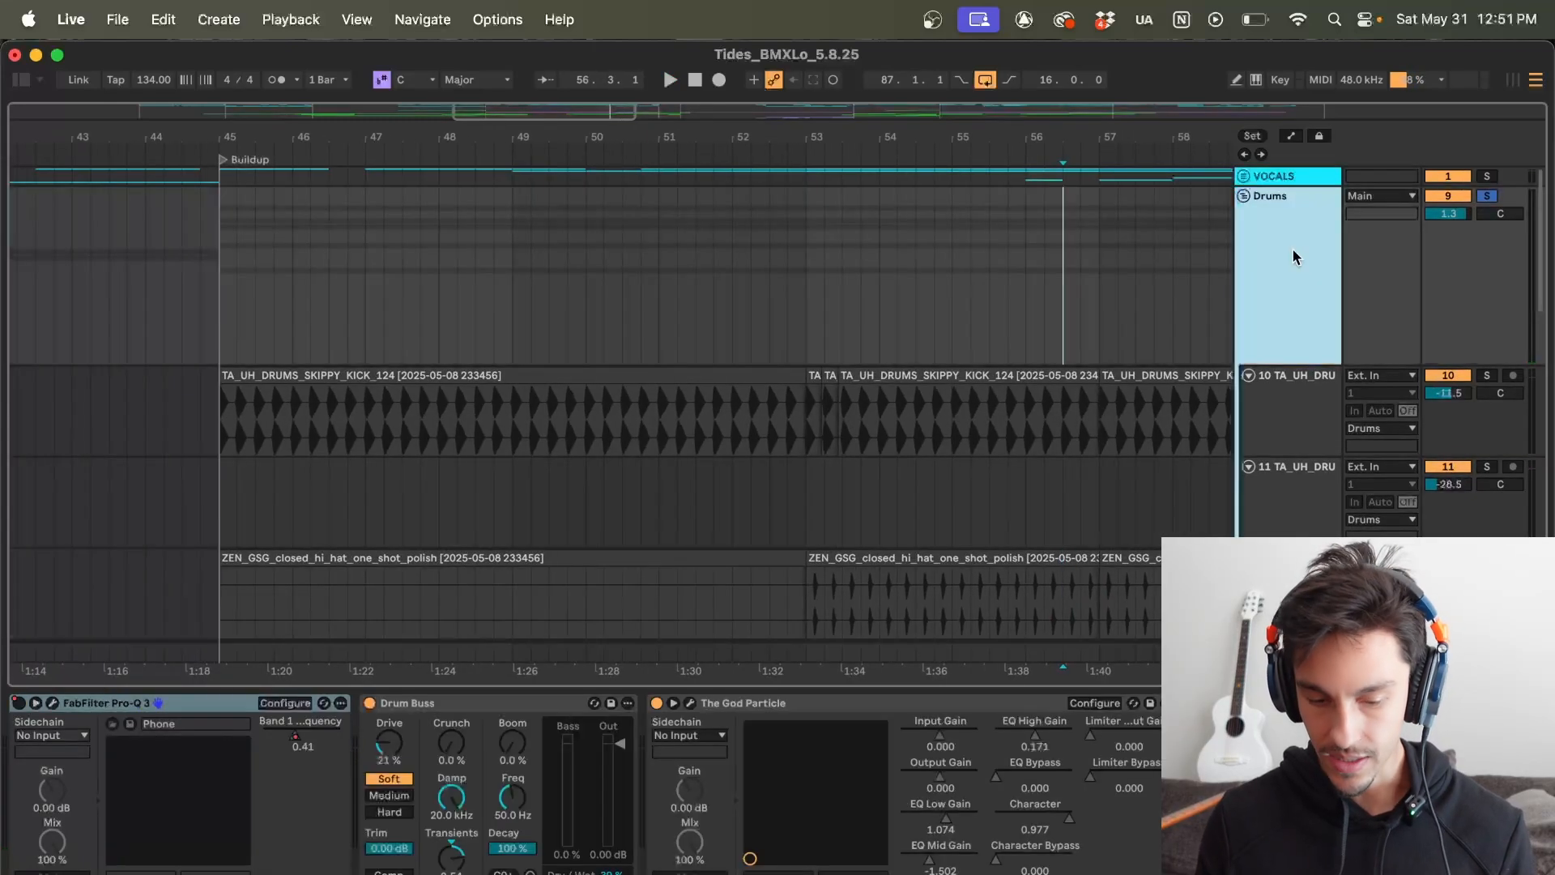
scroll(972, 810, "right", 4)
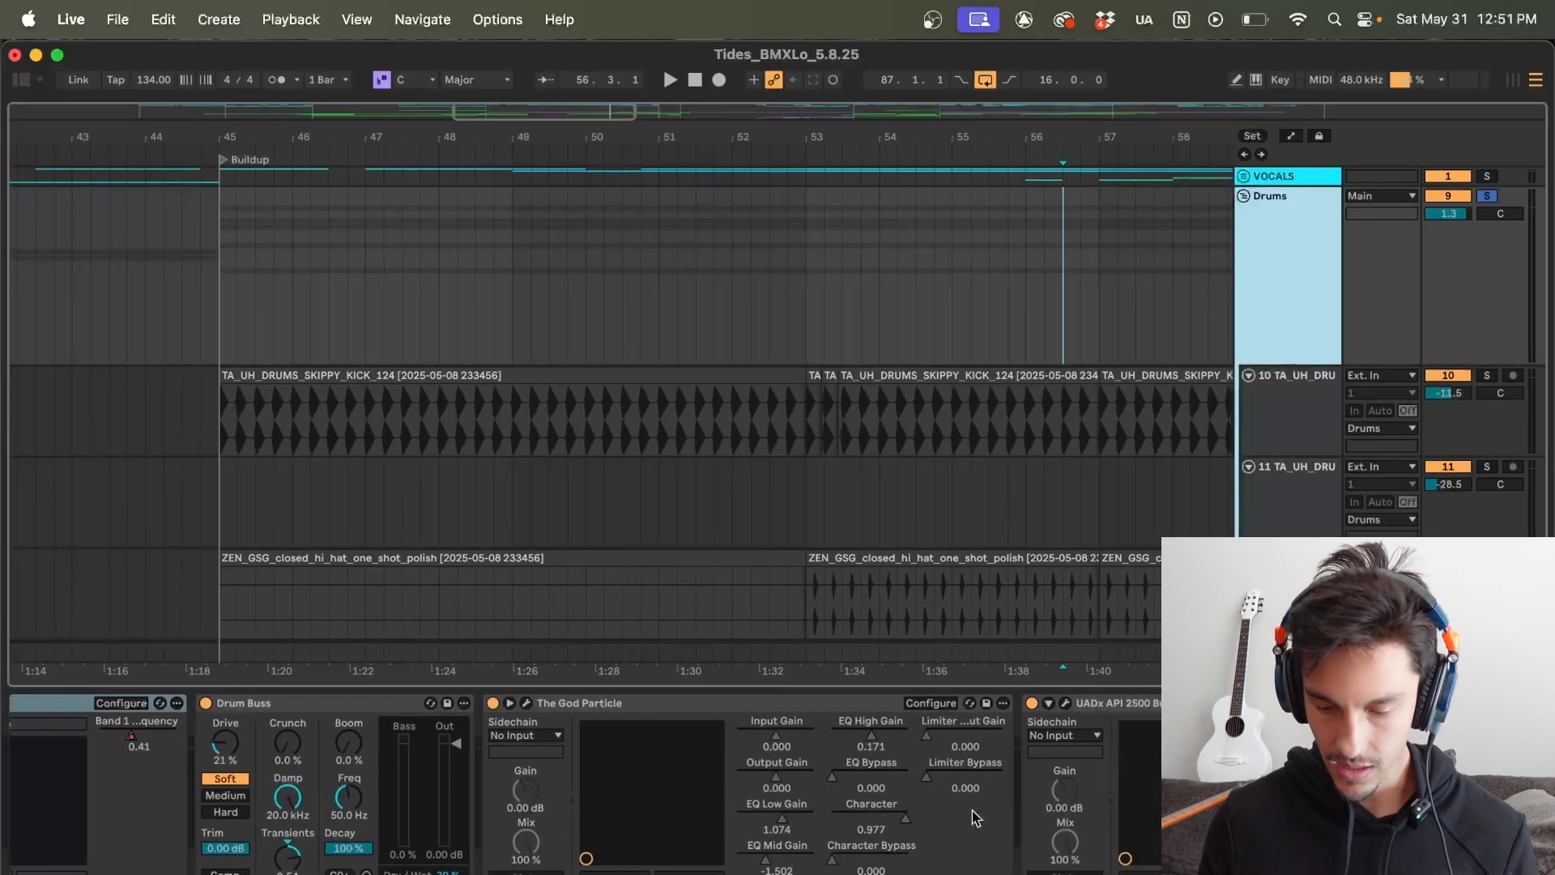
scroll(972, 810, "left", 4)
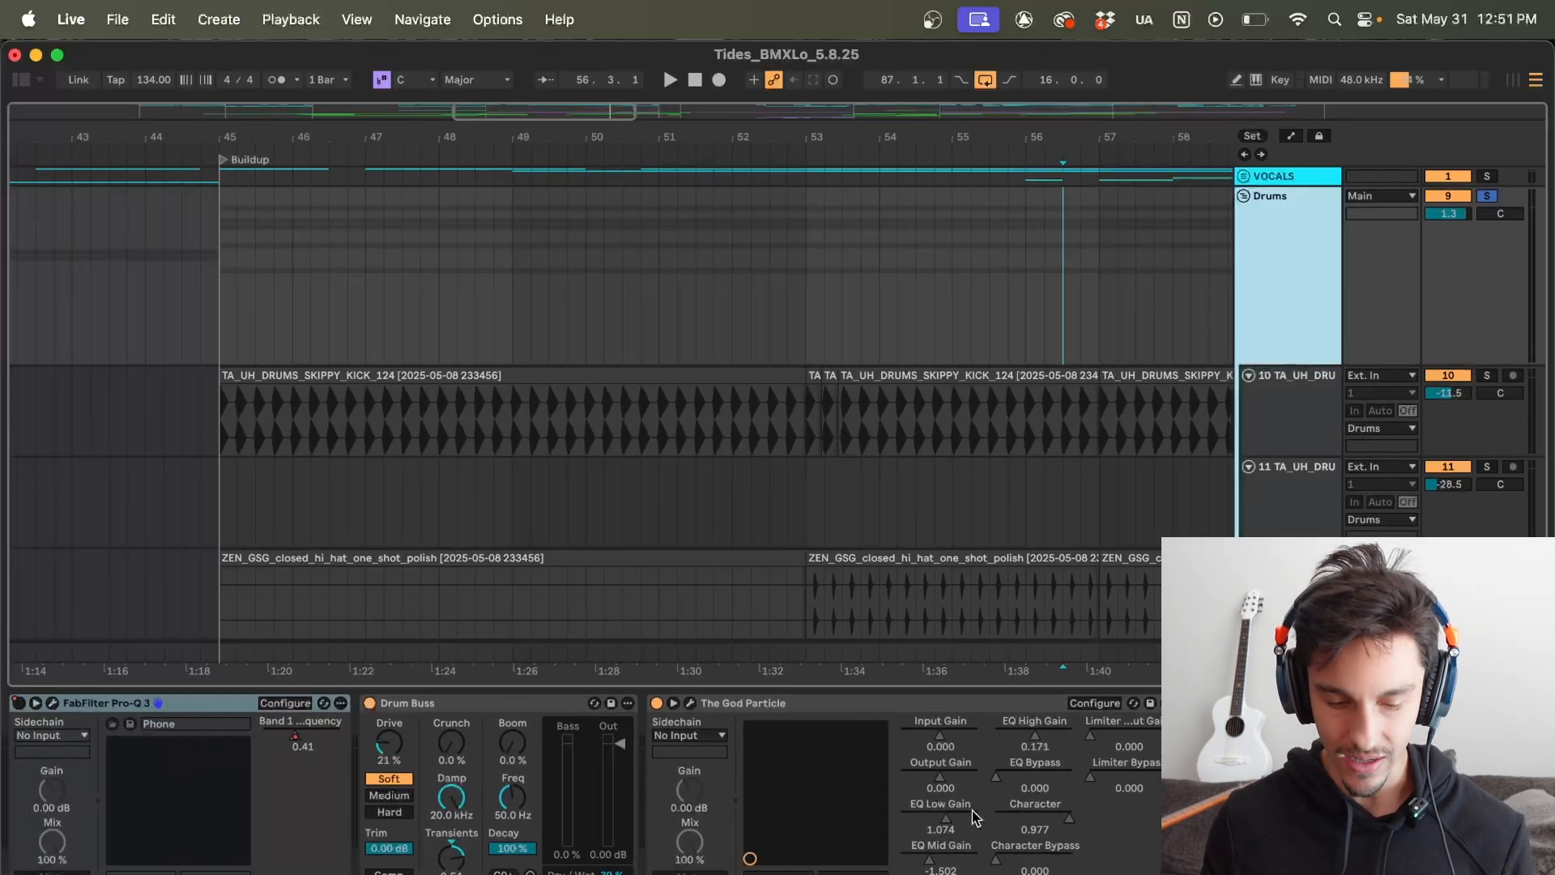
left_click(435, 712)
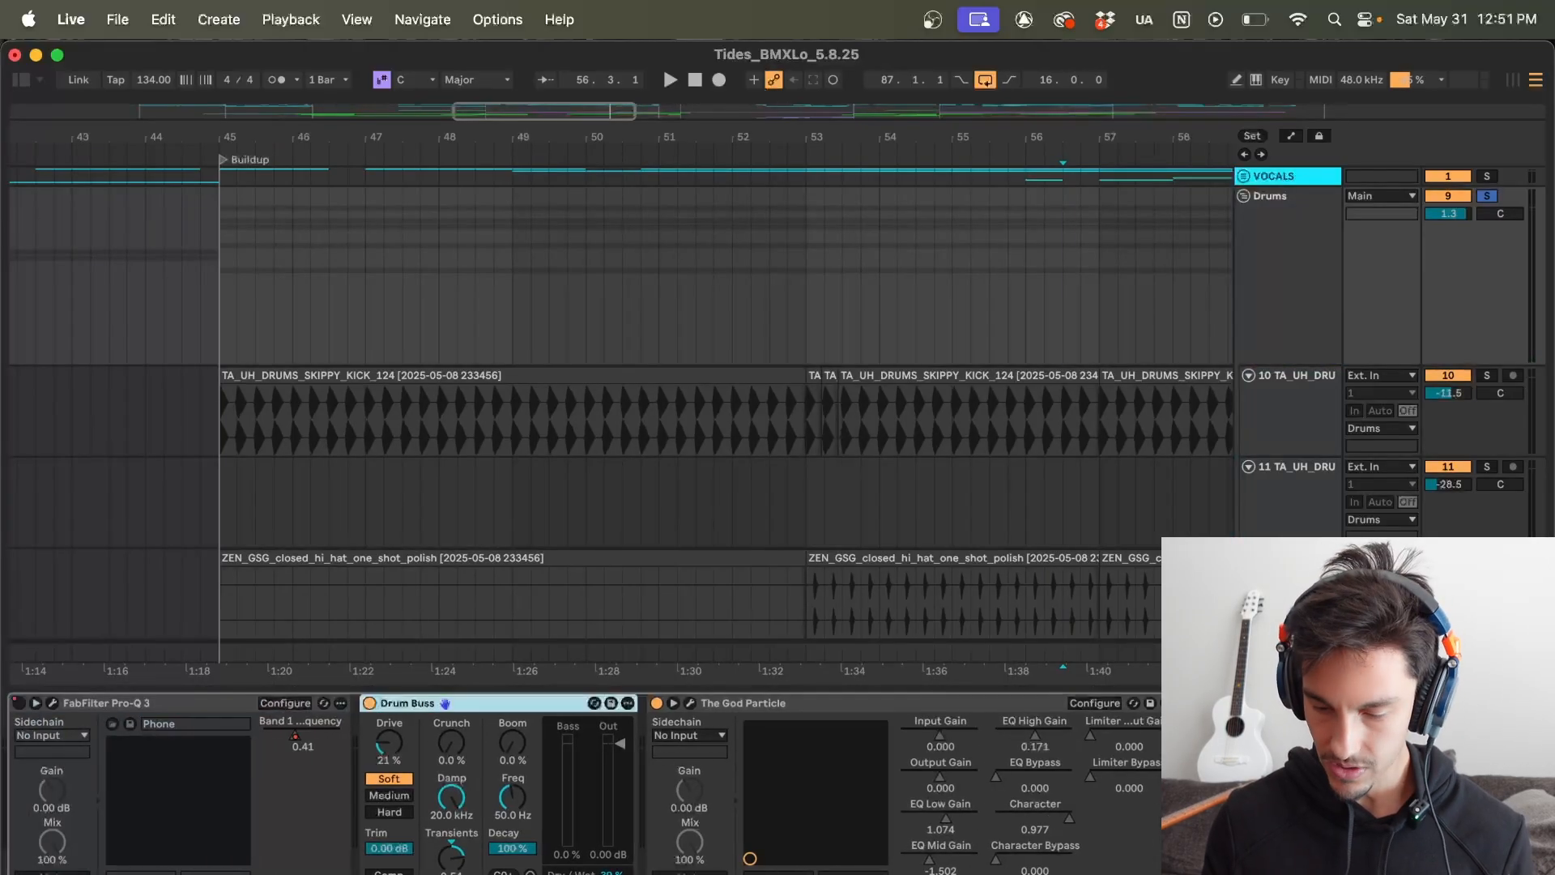
left_click(818, 703, "shift")
key("0")
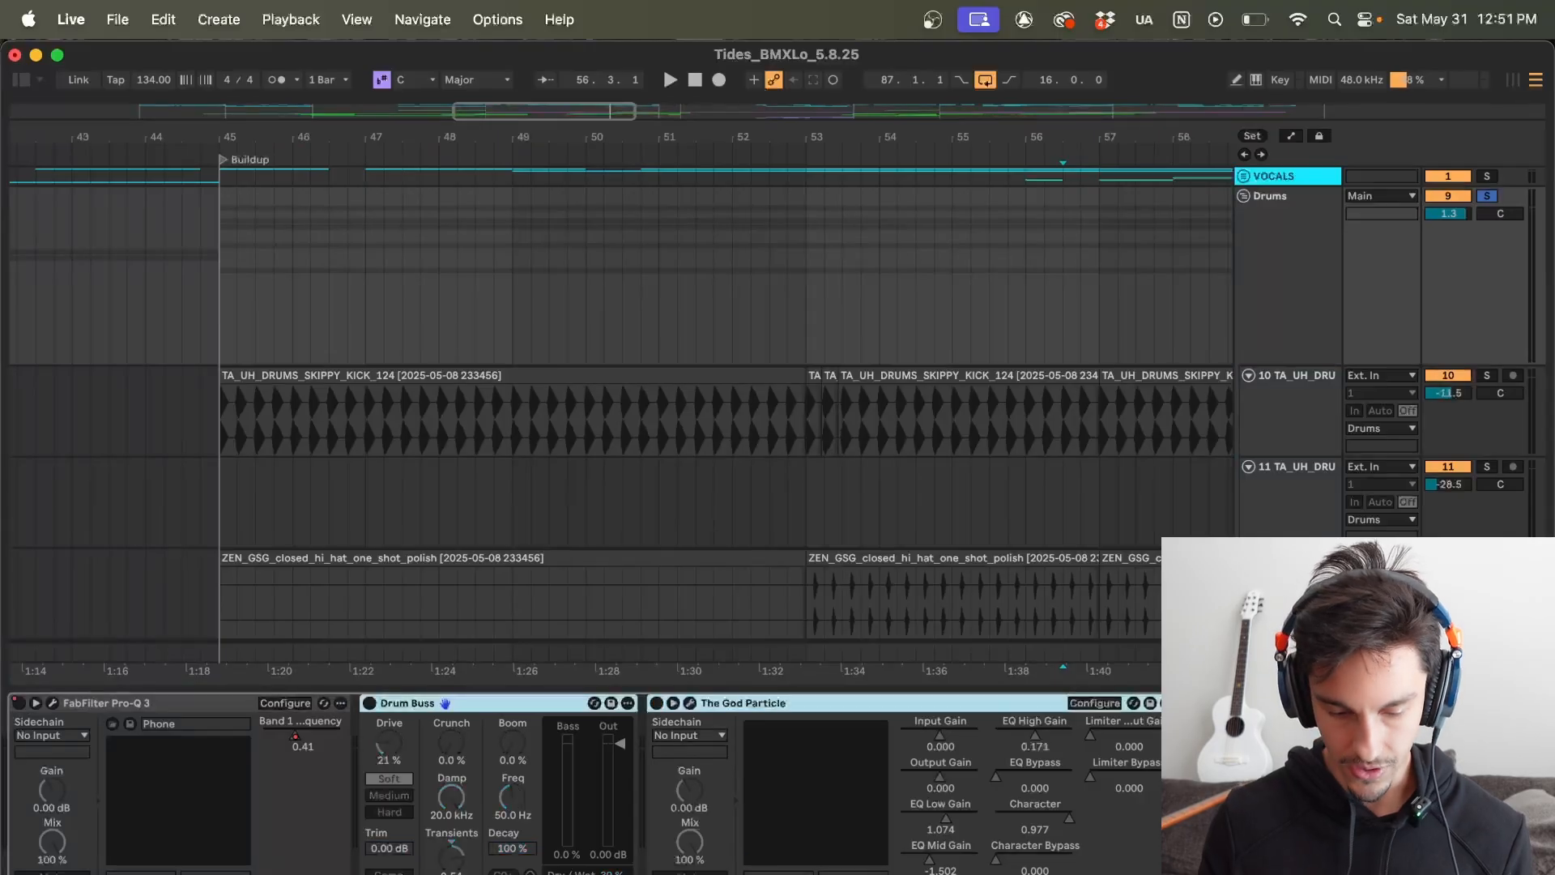
Step: Play the Drums group from bar 53 with Drum Buss and The God Particle bypassed
left_click(476, 705)
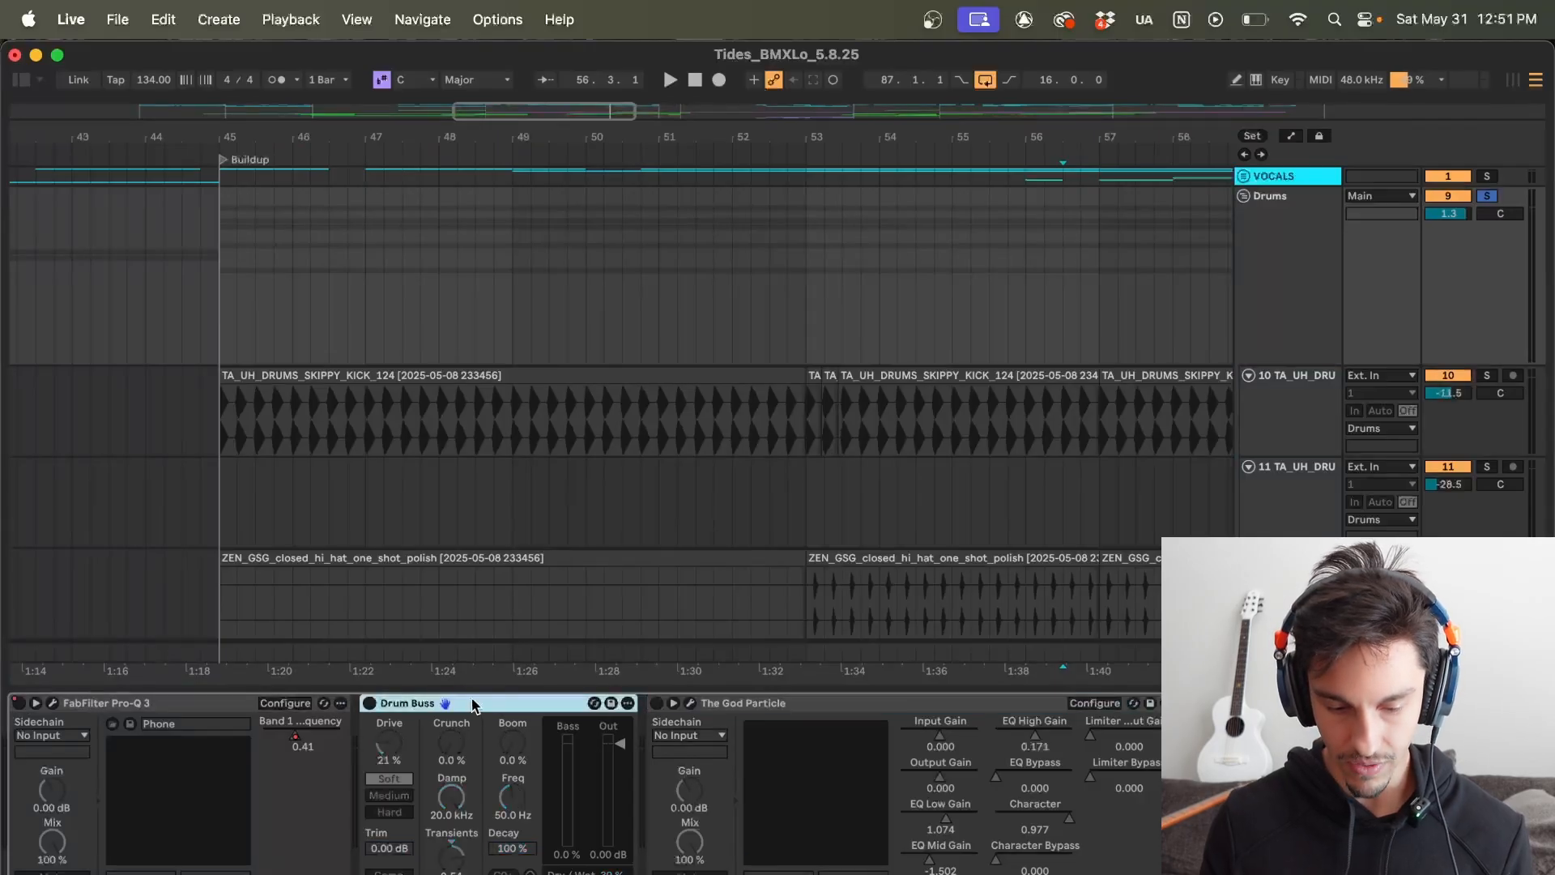
left_click(813, 399)
scroll(809, 407, "right", 3)
left_click(1330, 259)
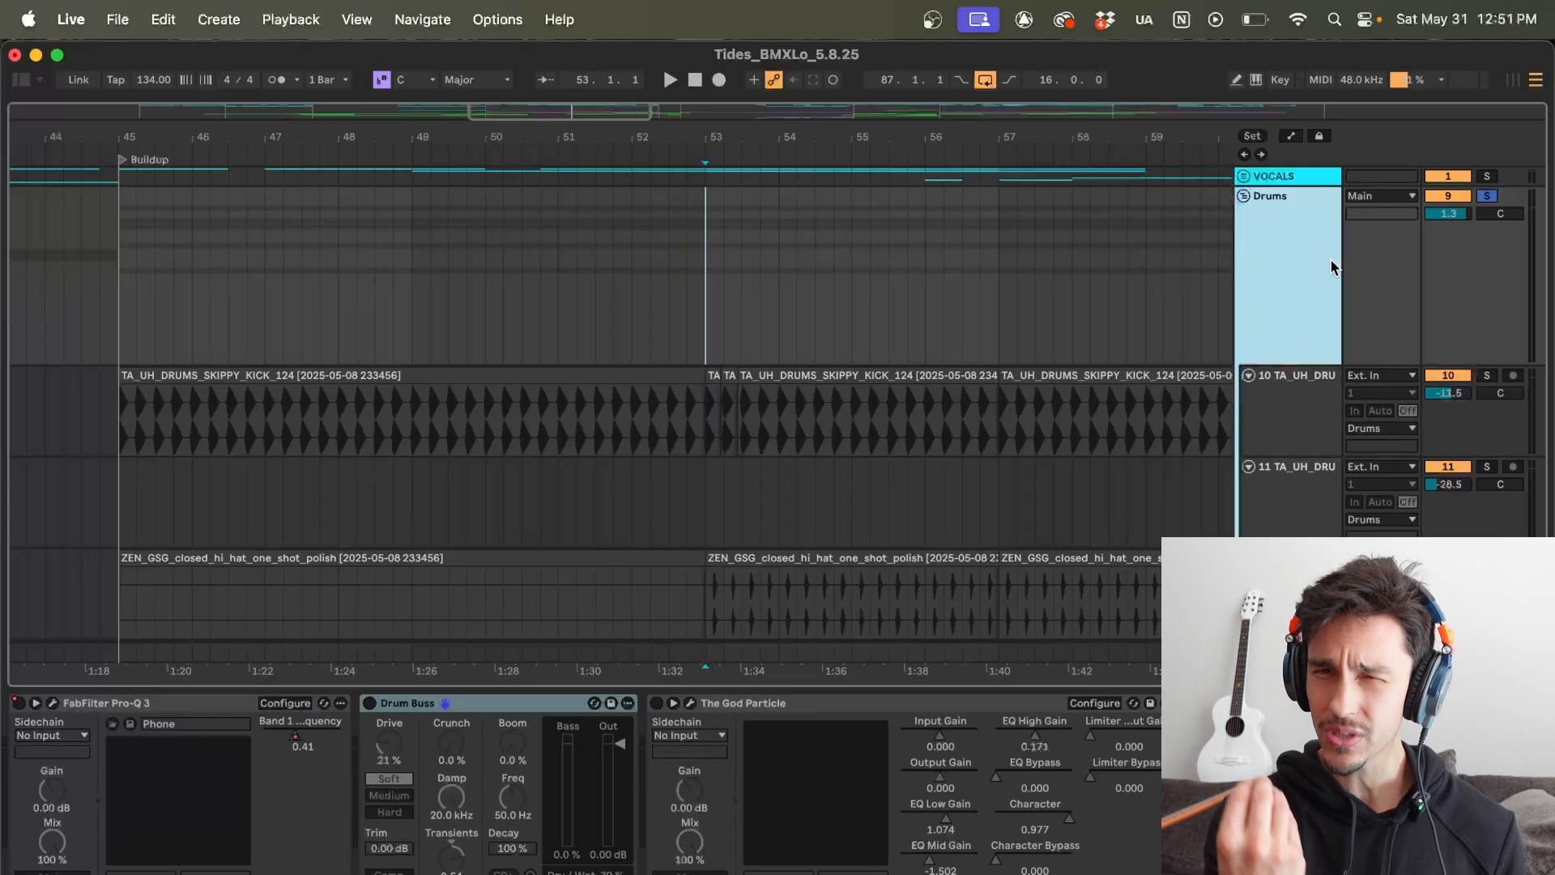
key("space")
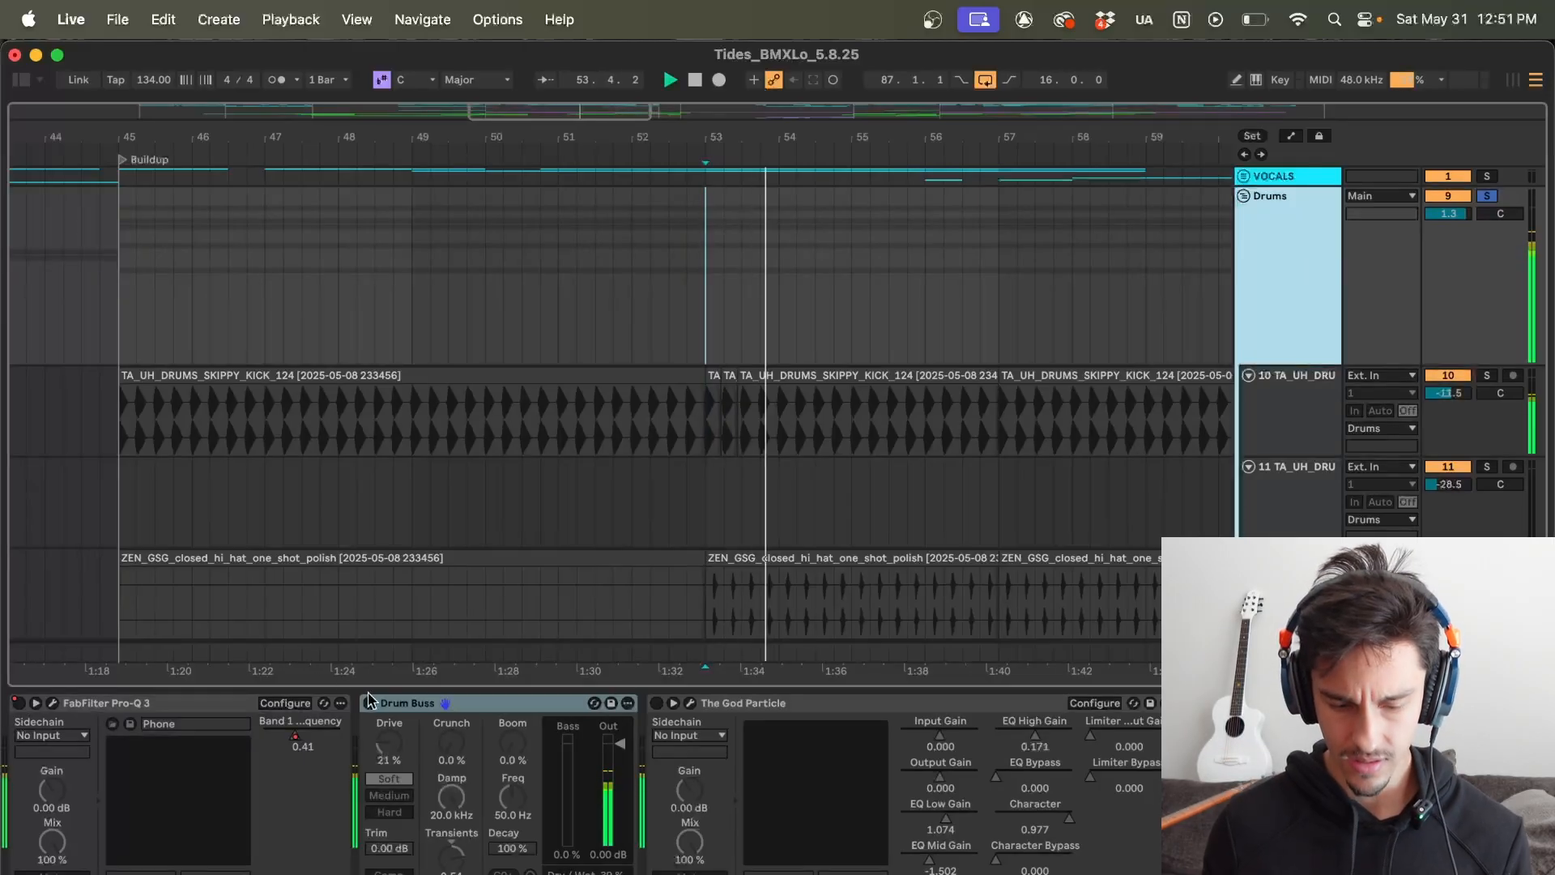
Step: Reactivate Drum Buss on the Drums group and replay the drums from bar 53 to judge its effect
left_click(370, 704)
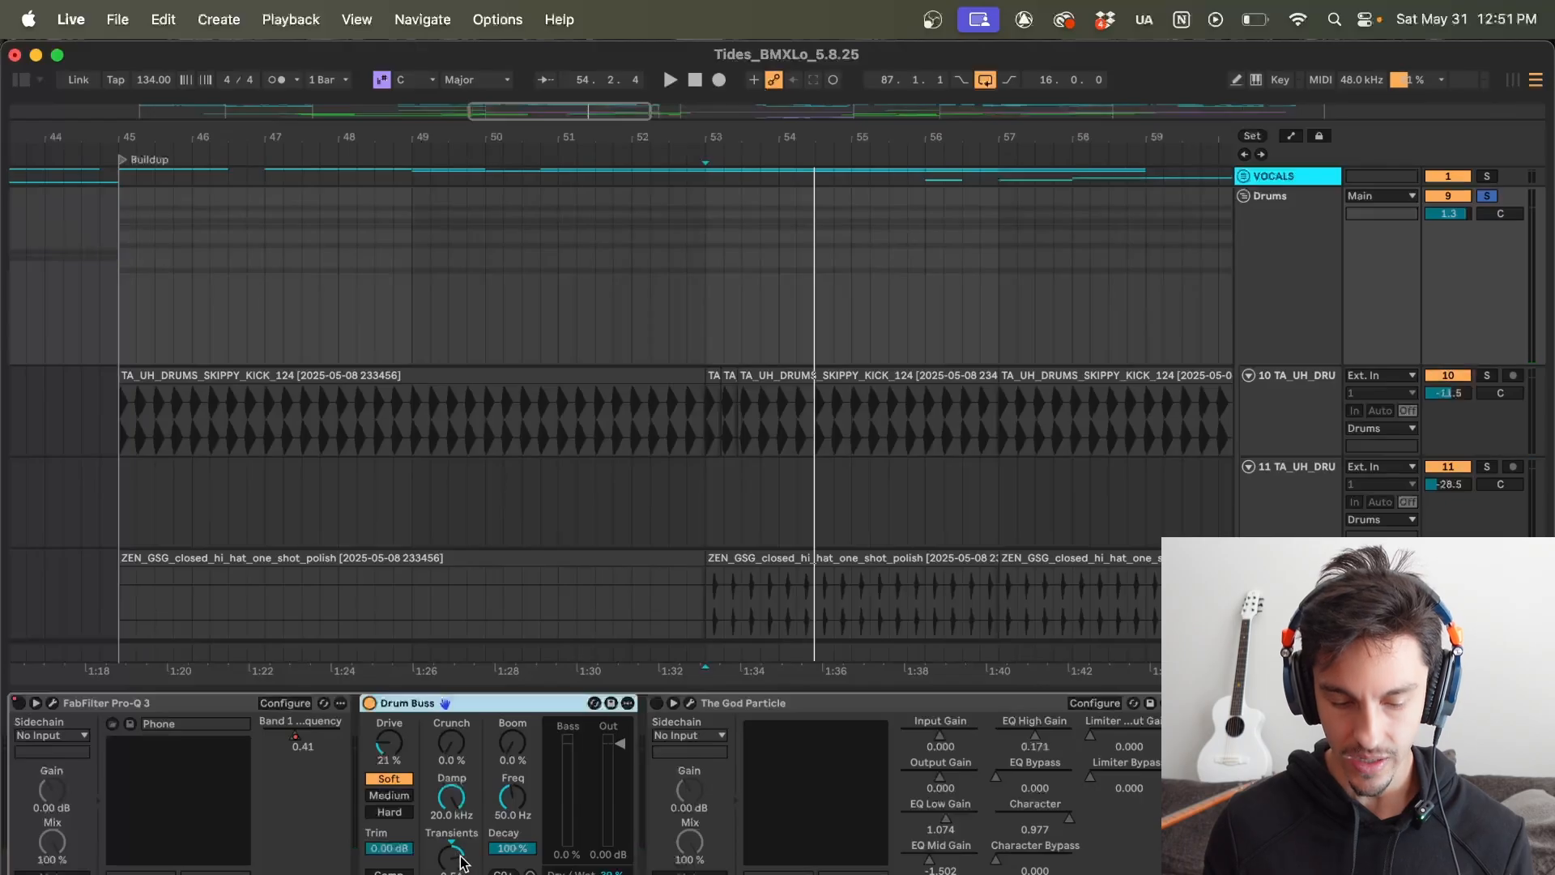
key("space")
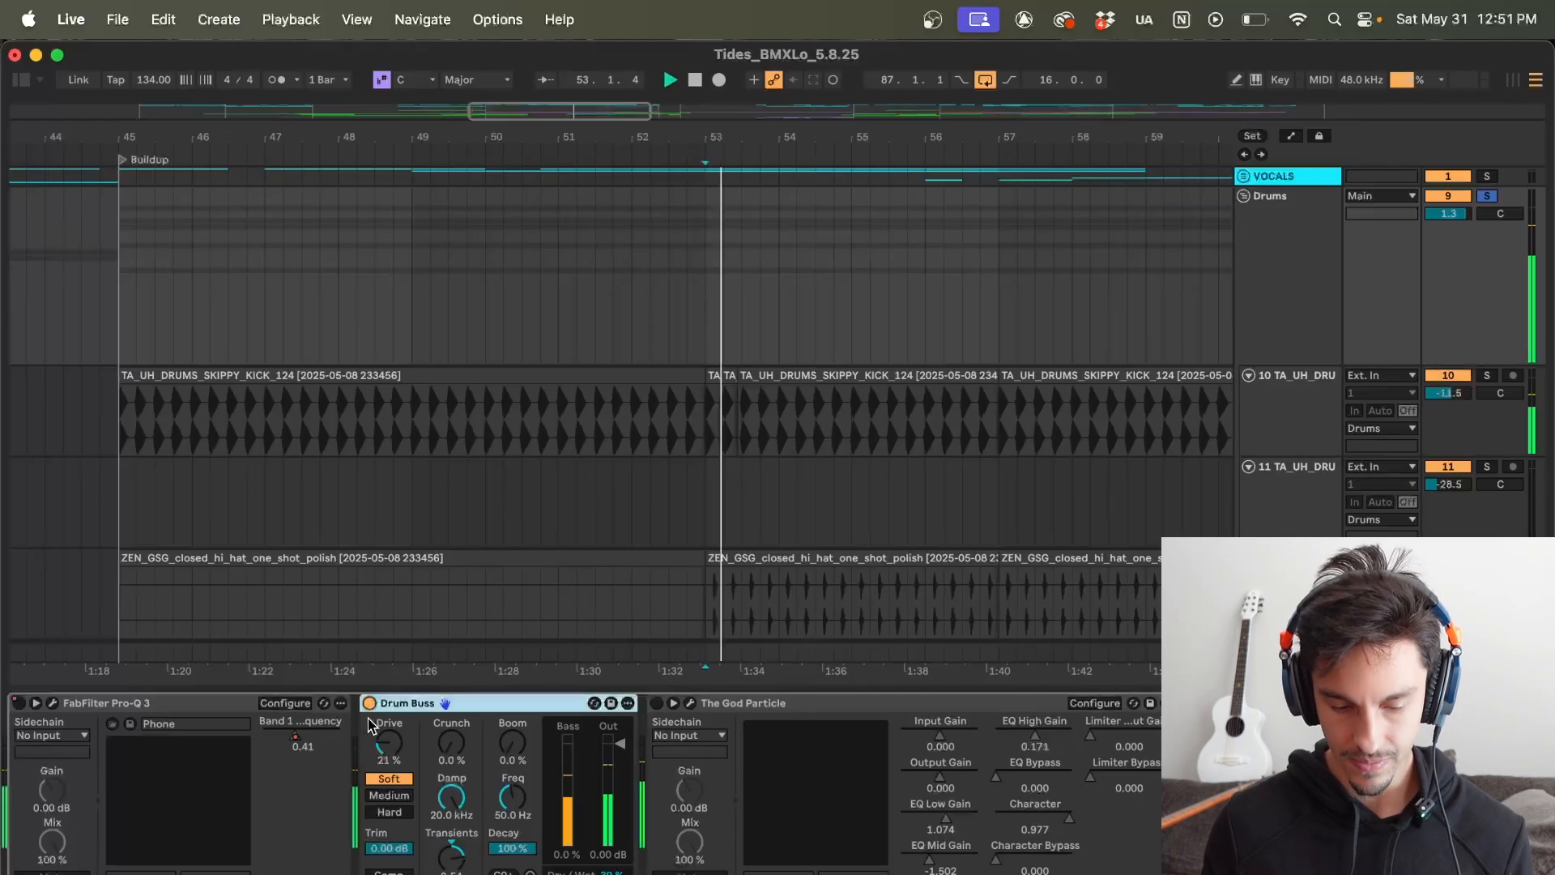
key("space")
left_click(613, 873)
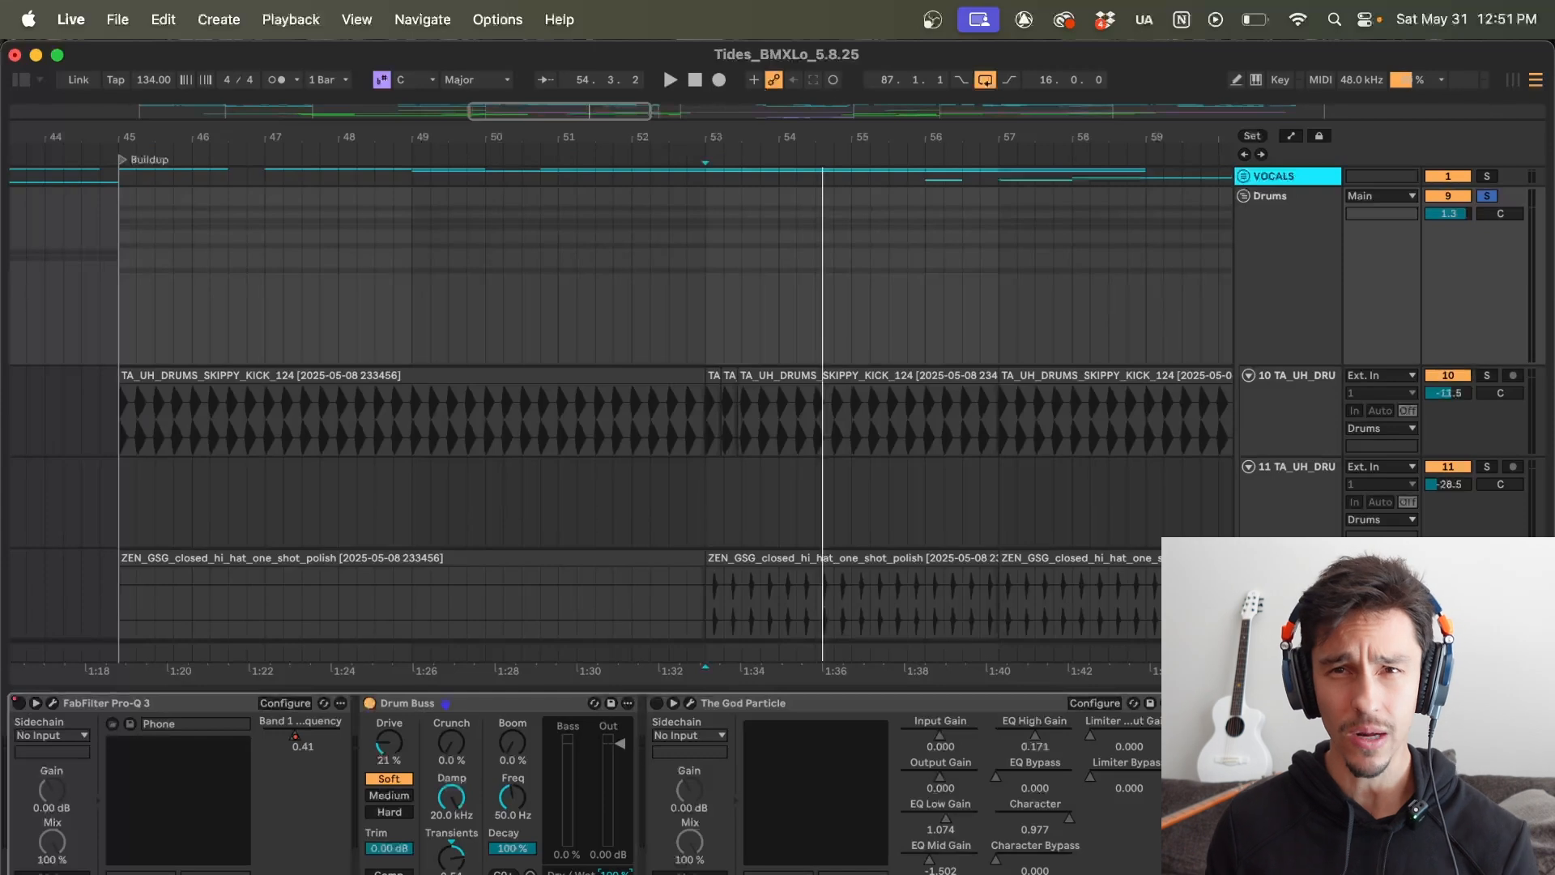
key("space")
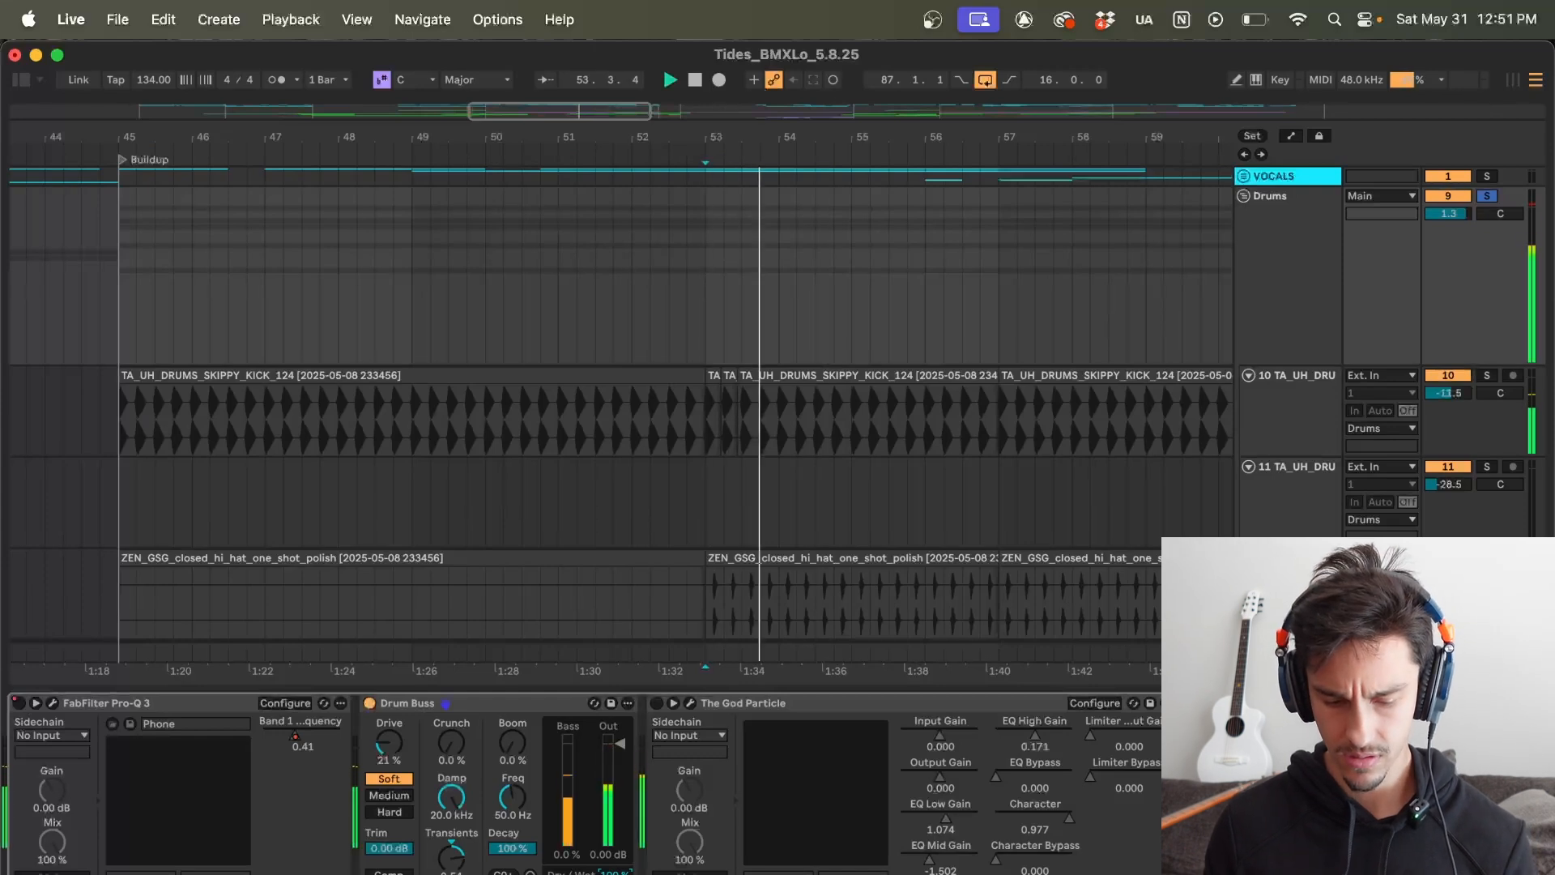
key("space")
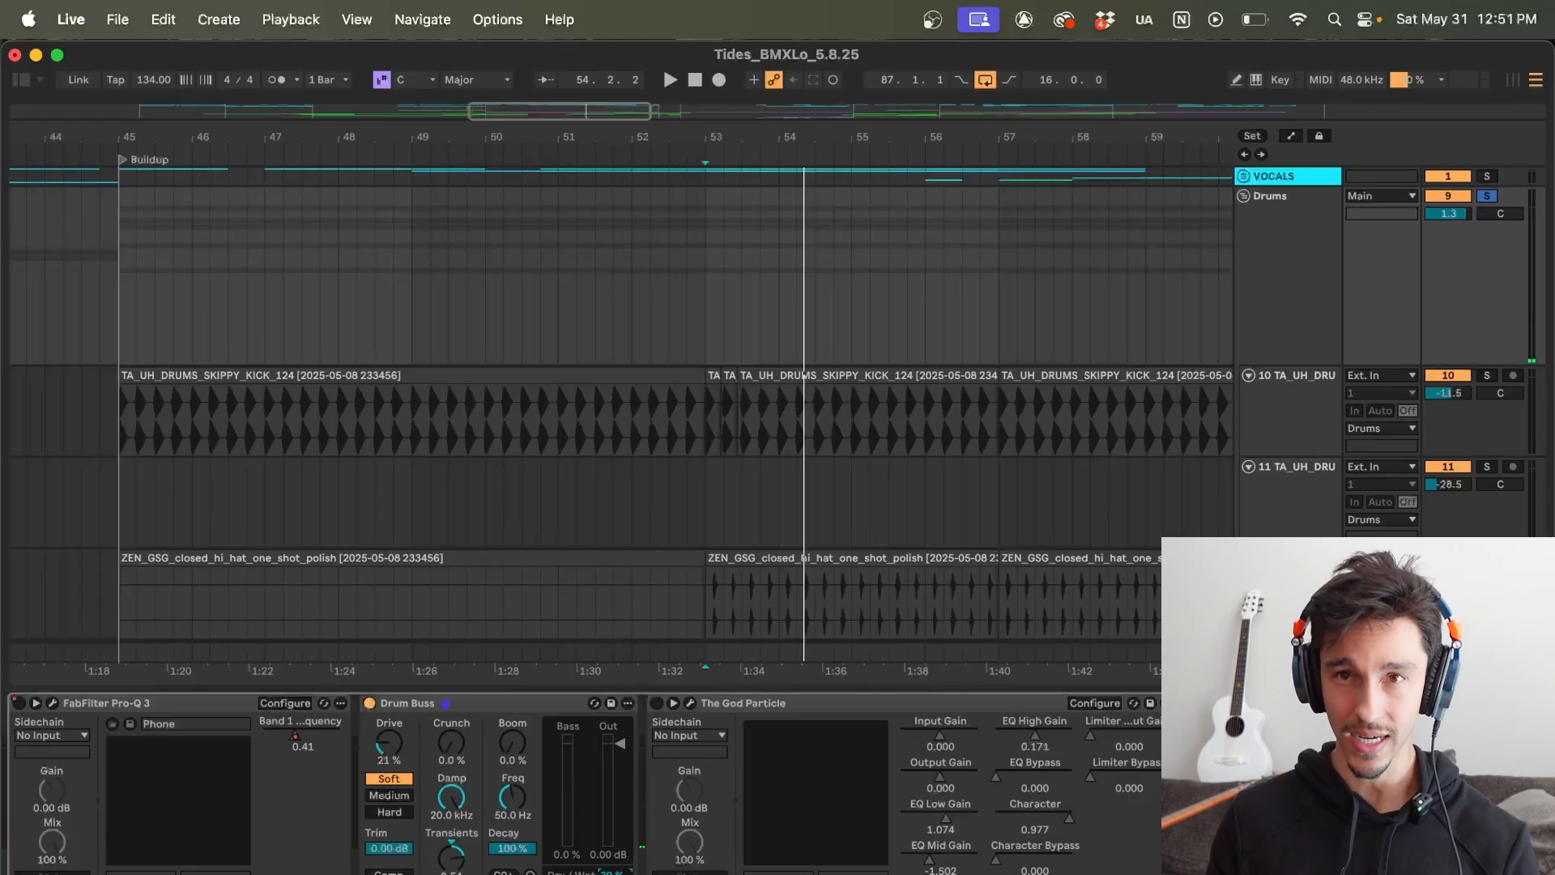
key("space")
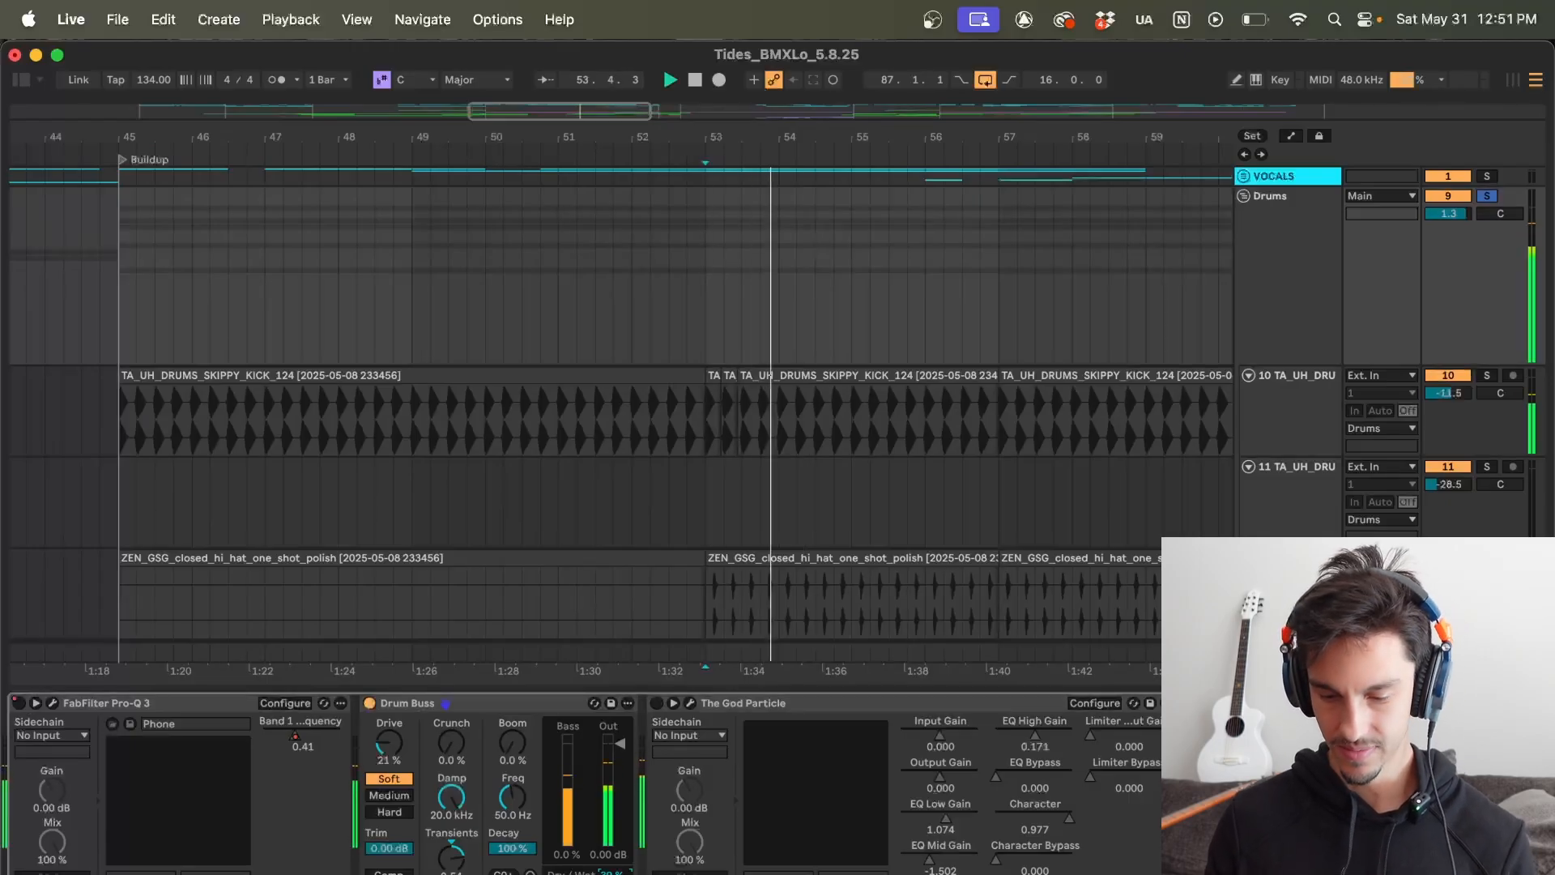
key("space")
Step: Open The God Particle's plugin window on the Drums group and examine its amount and limiter controls
left_click(821, 704)
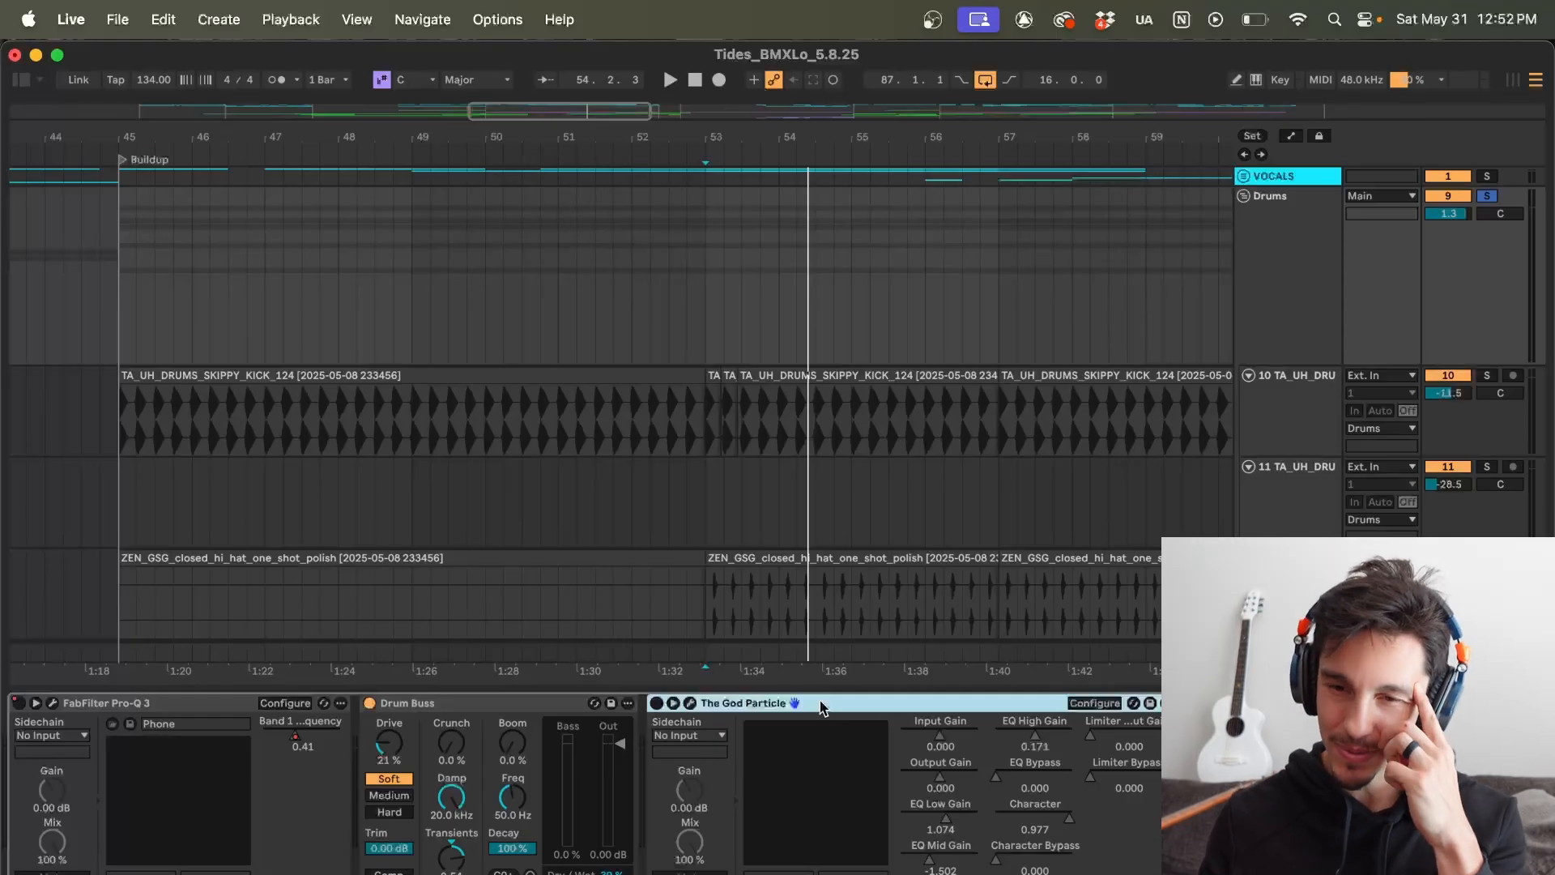
left_click(689, 703)
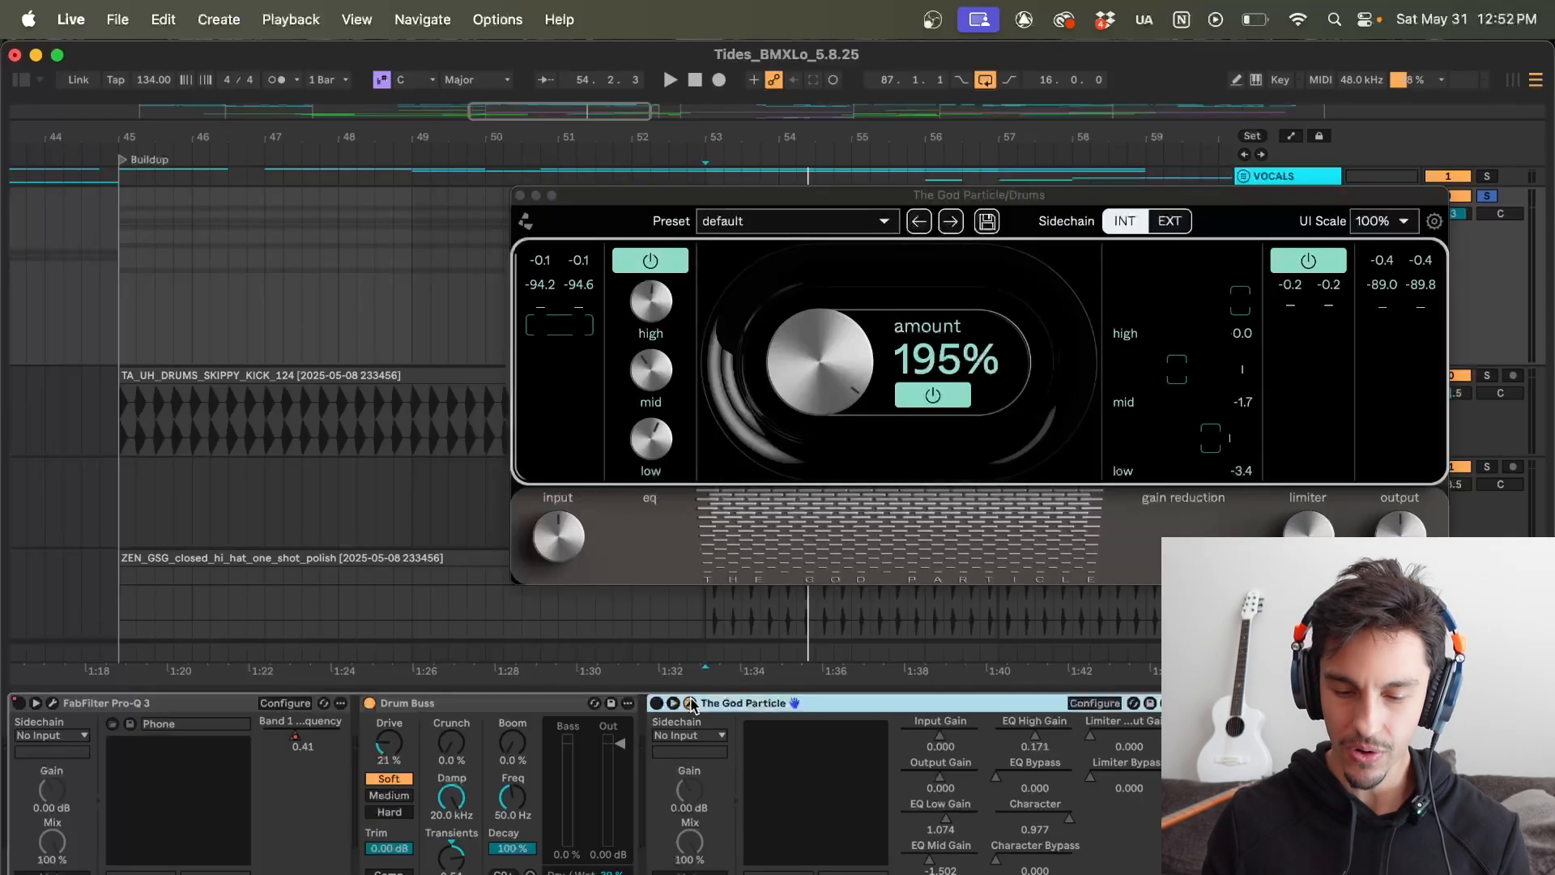
left_click_drag(837, 195, 752, 195)
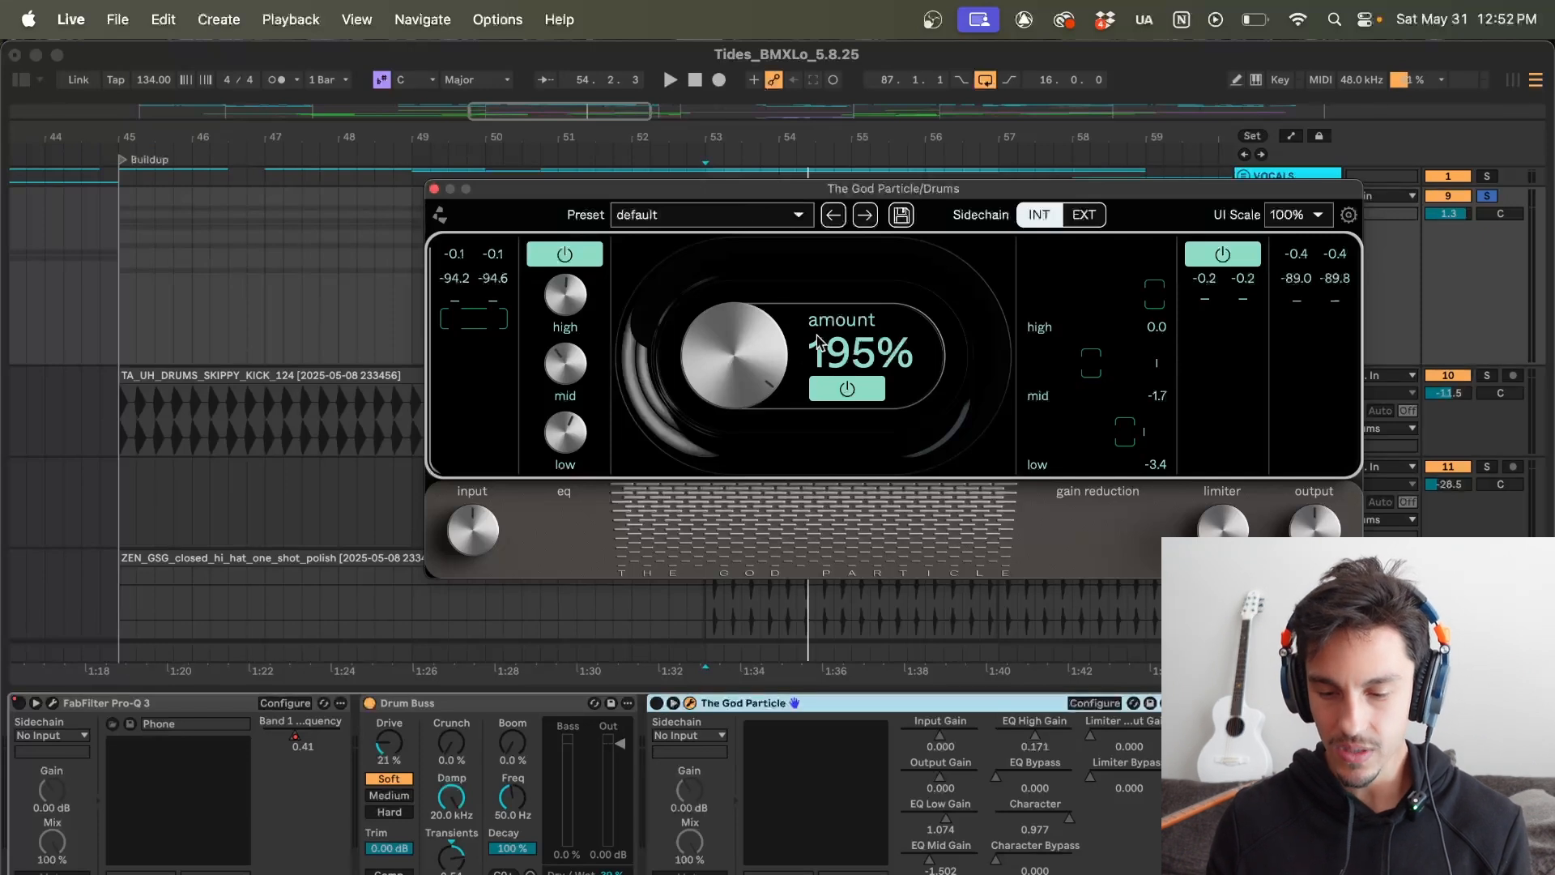
mouse_move(1224, 543)
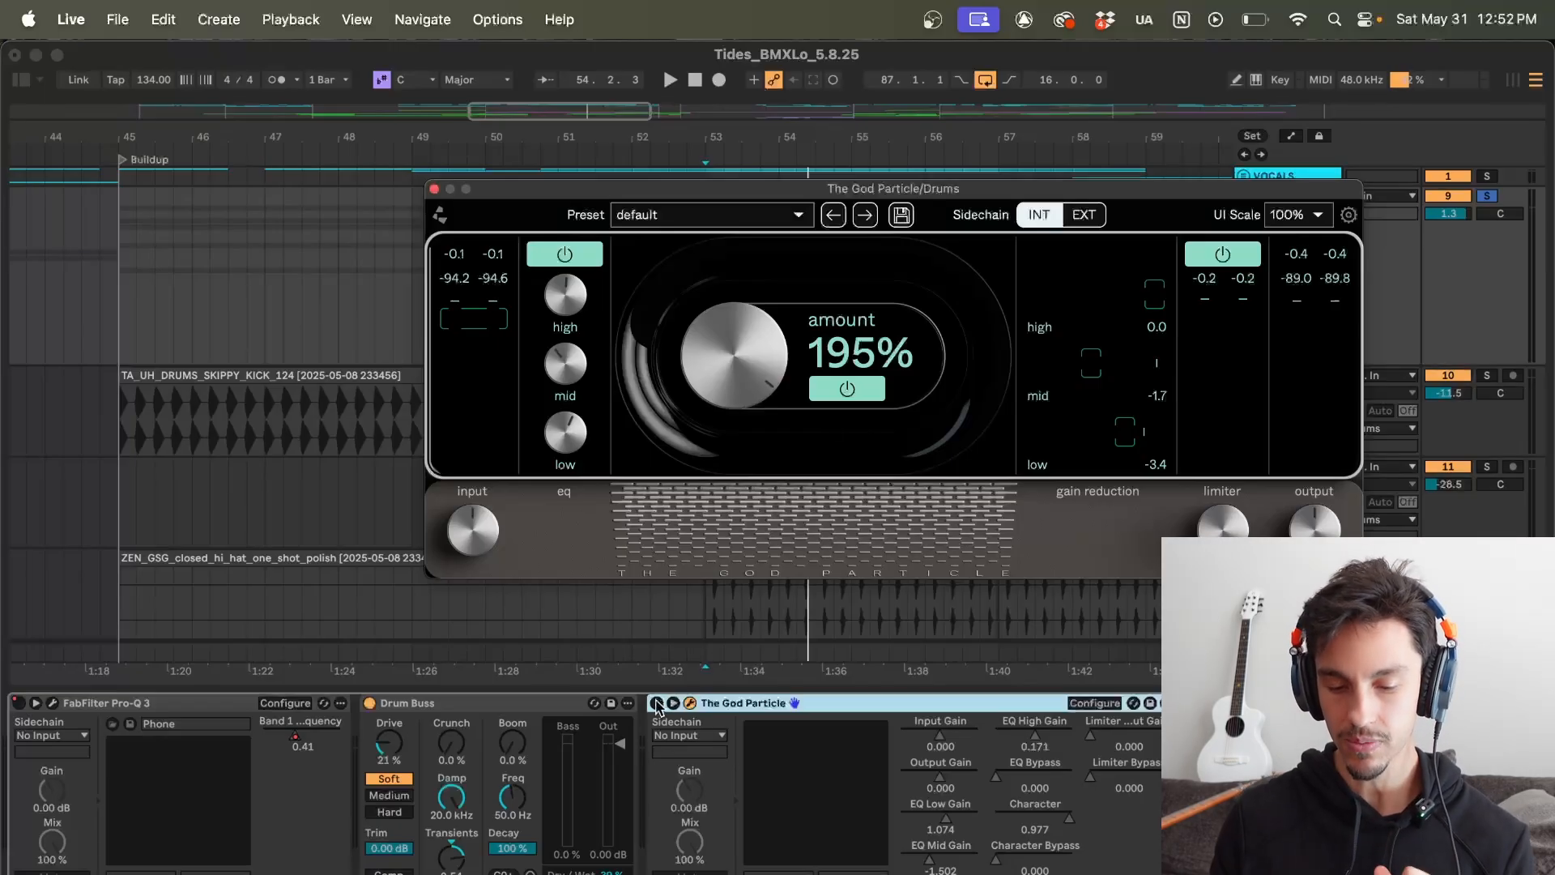
Step: Compare the drums from bar 53 with The God Particle off and on, leave it active and close its window
key("space")
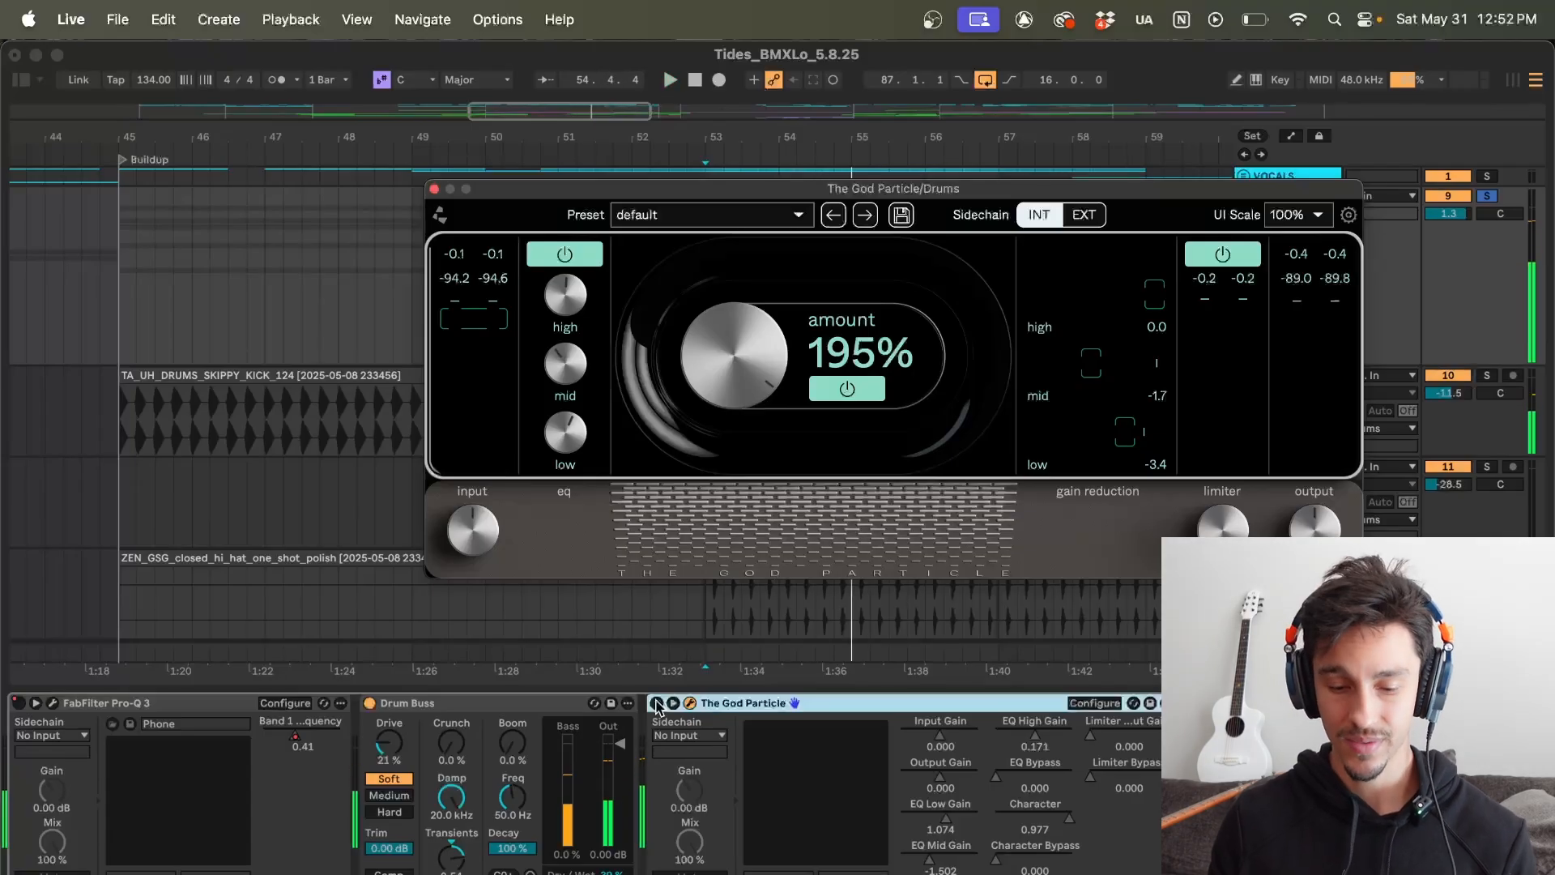
left_click(656, 703)
key("space")
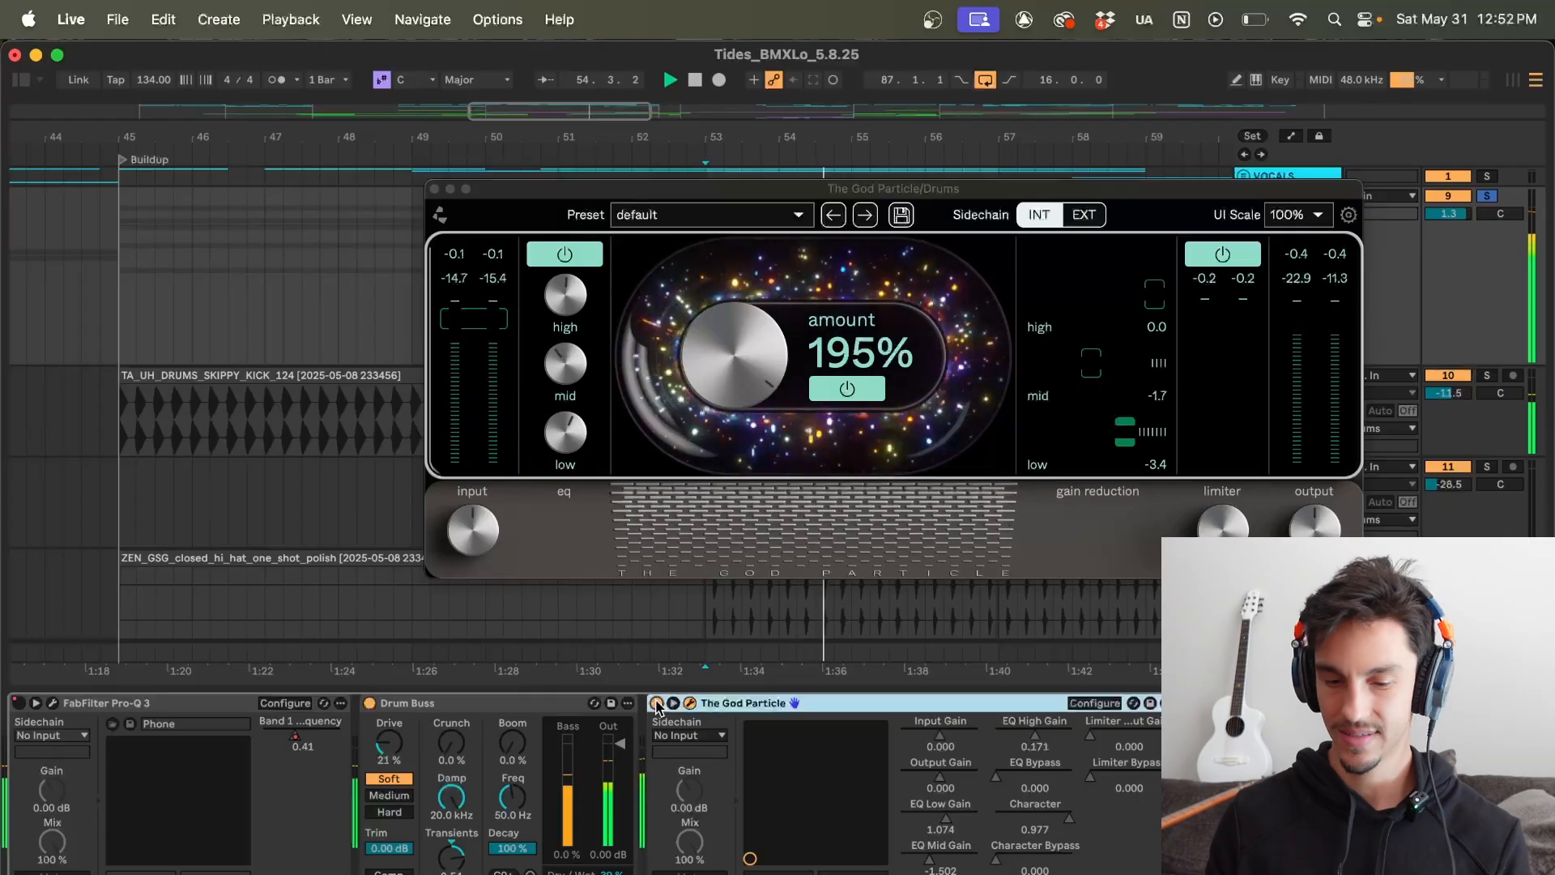
key("space")
key("space")
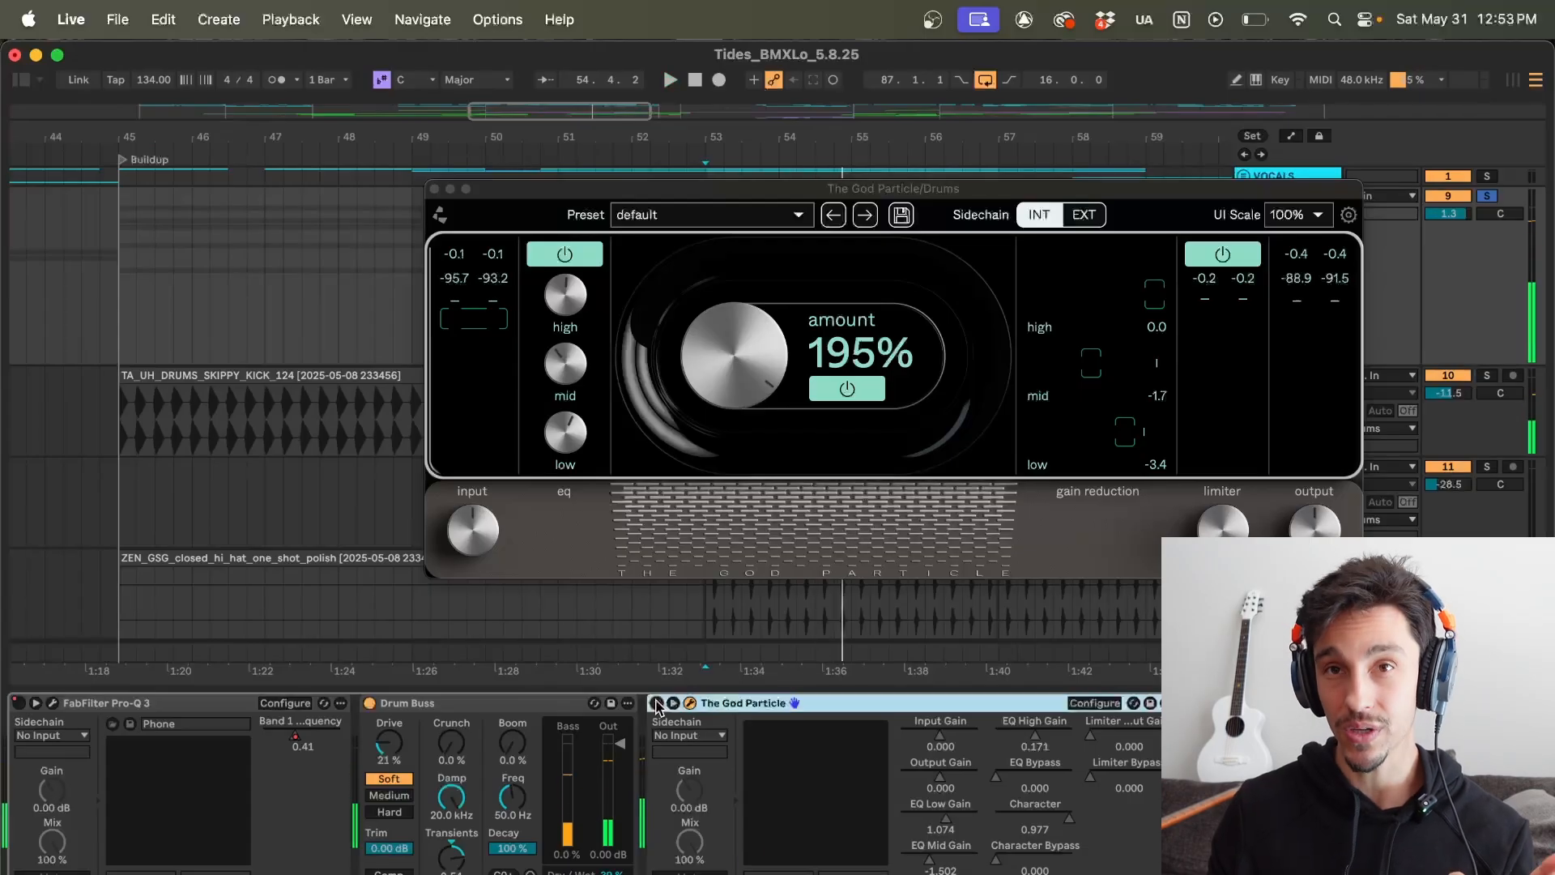
key("space")
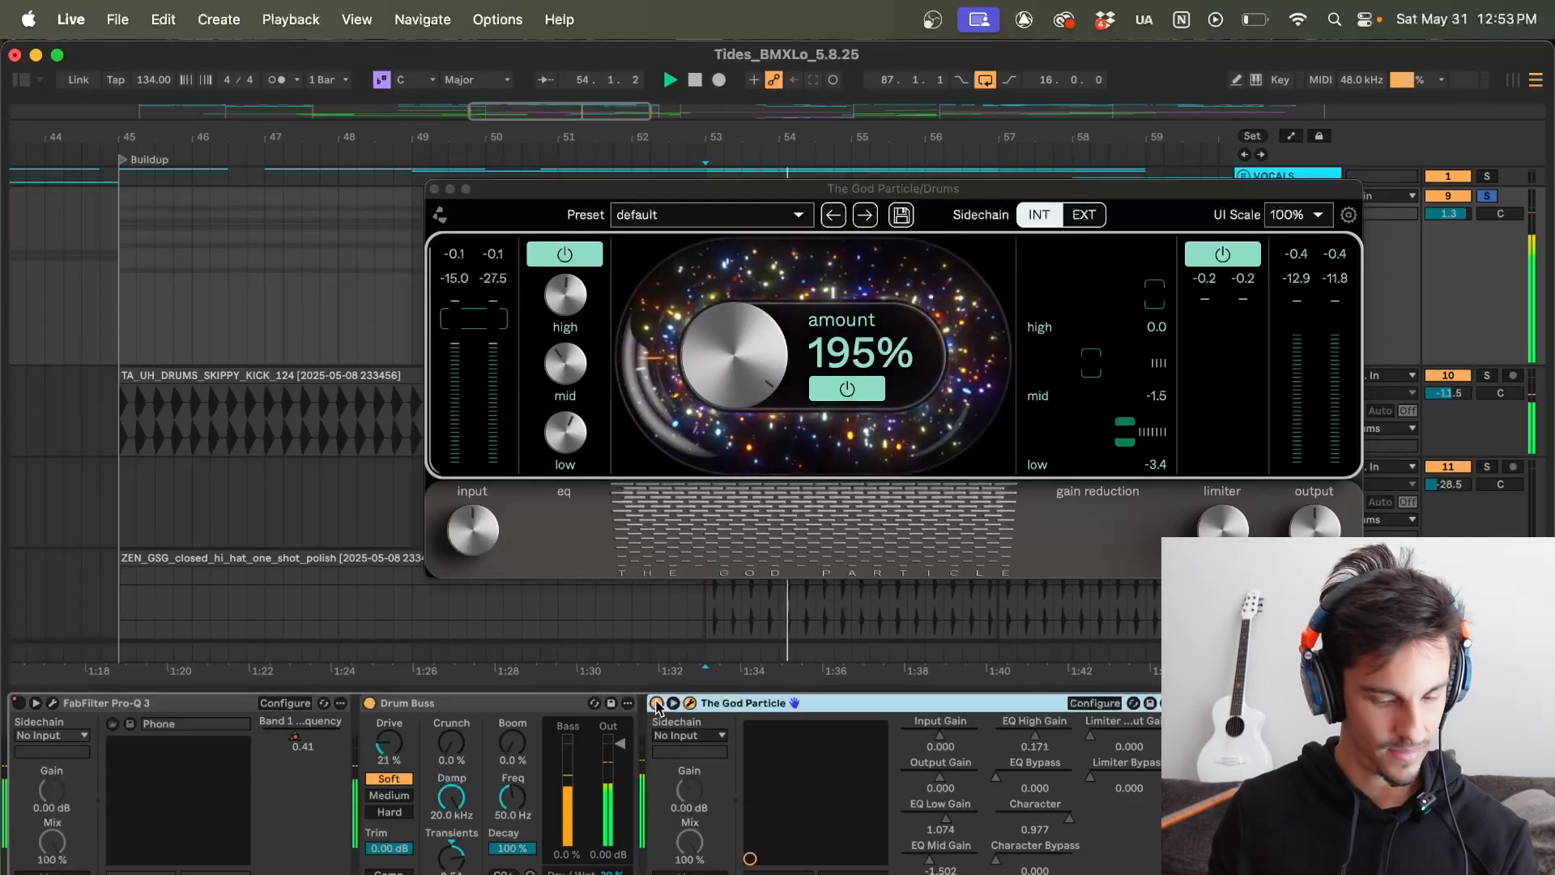
key("space")
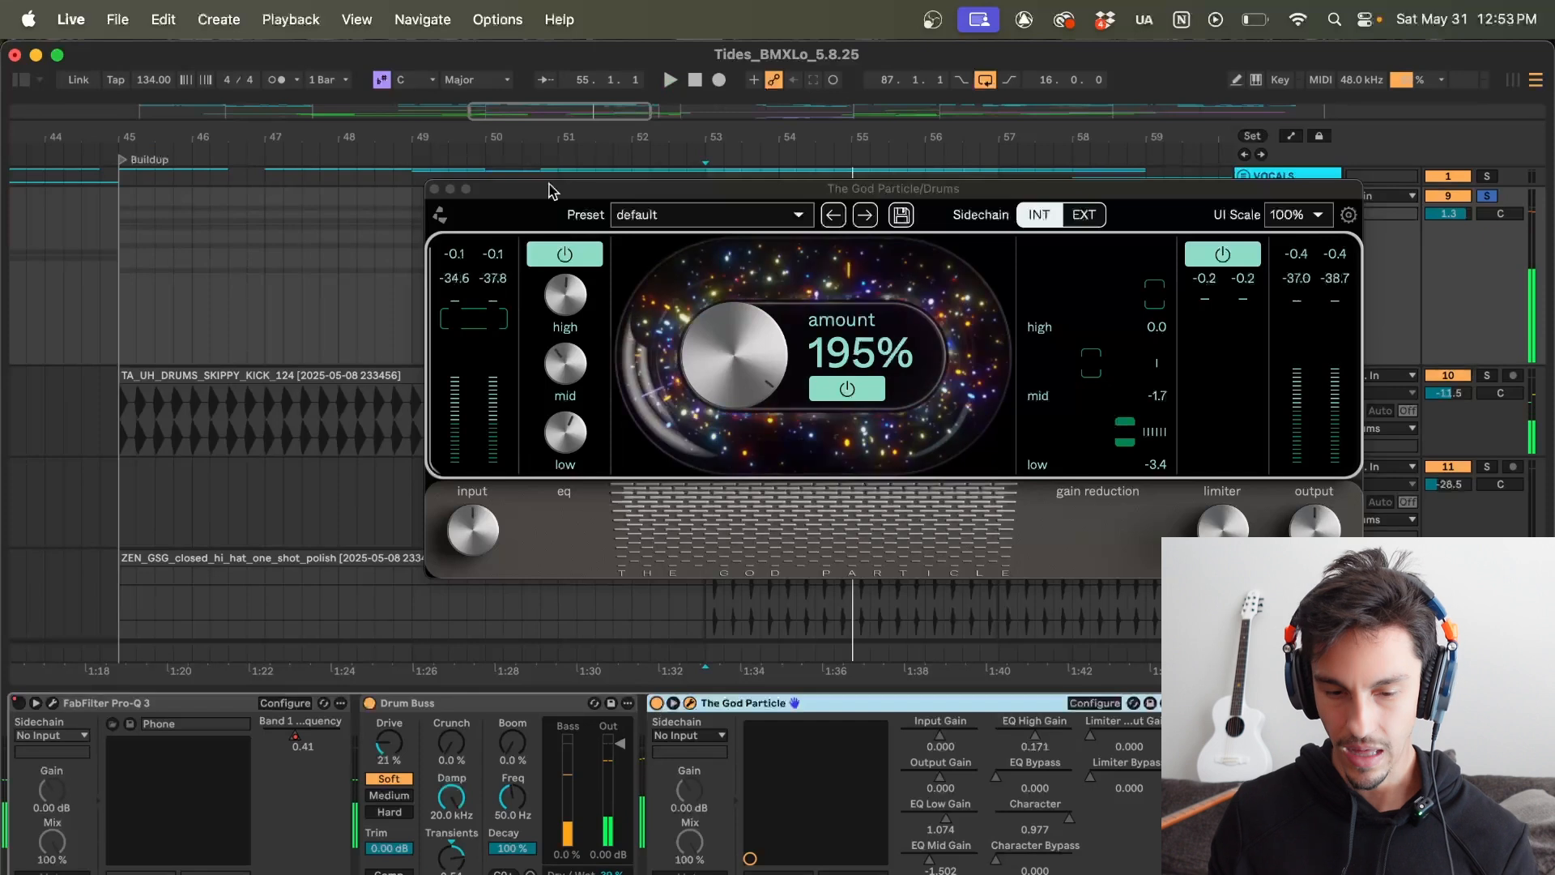
left_click(434, 189)
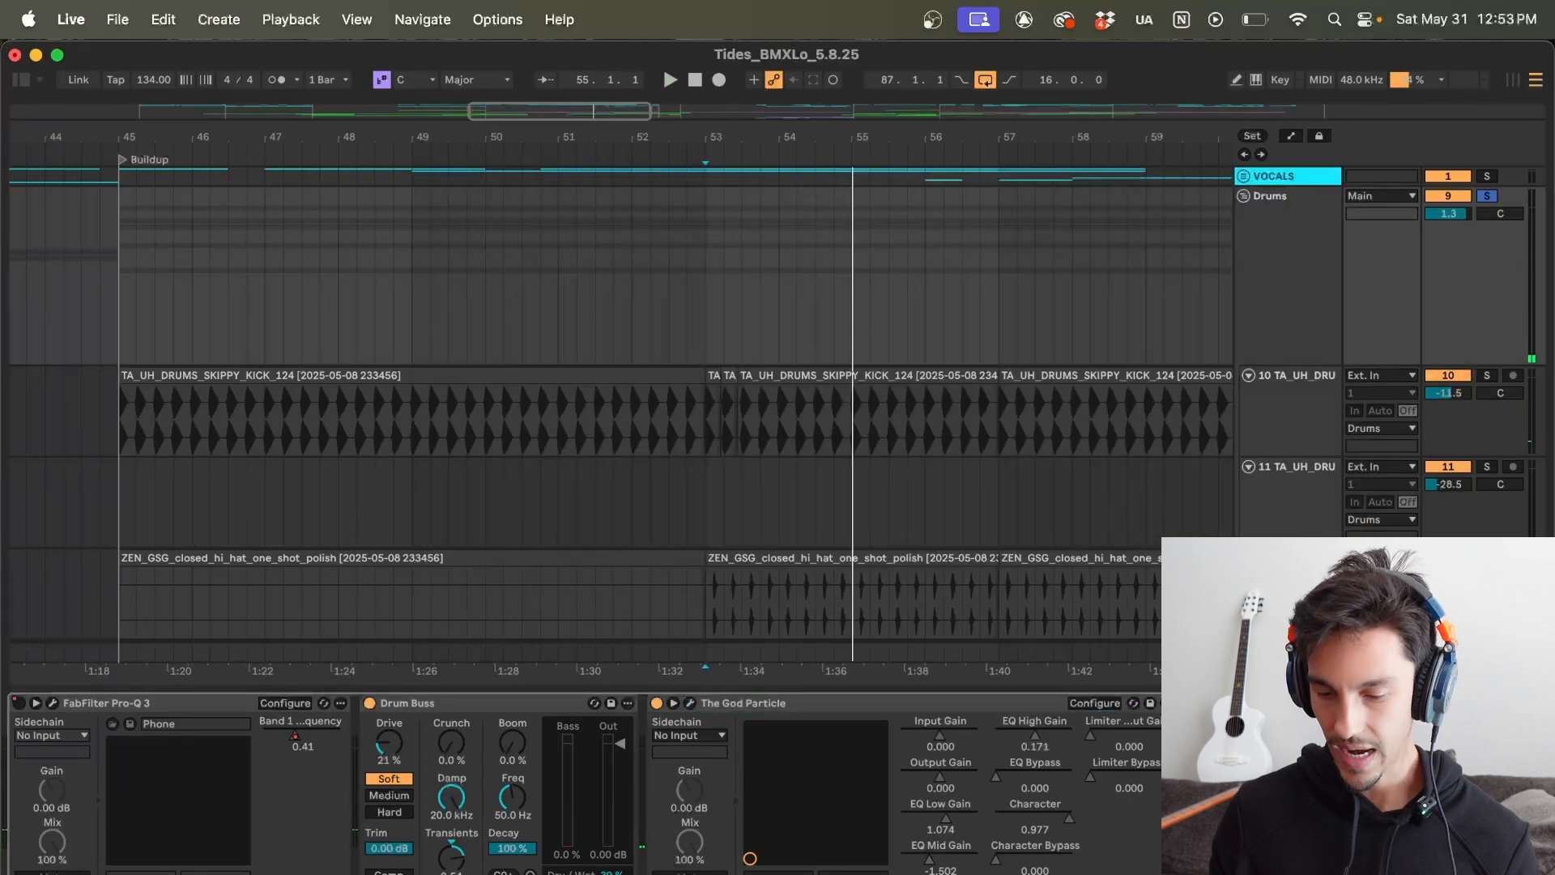
Step: Open the UADx API 2500 Bus Compressor on the Drums group and examine its mix and compressor controls
scroll(585, 783, "right", 3)
left_click(1067, 704)
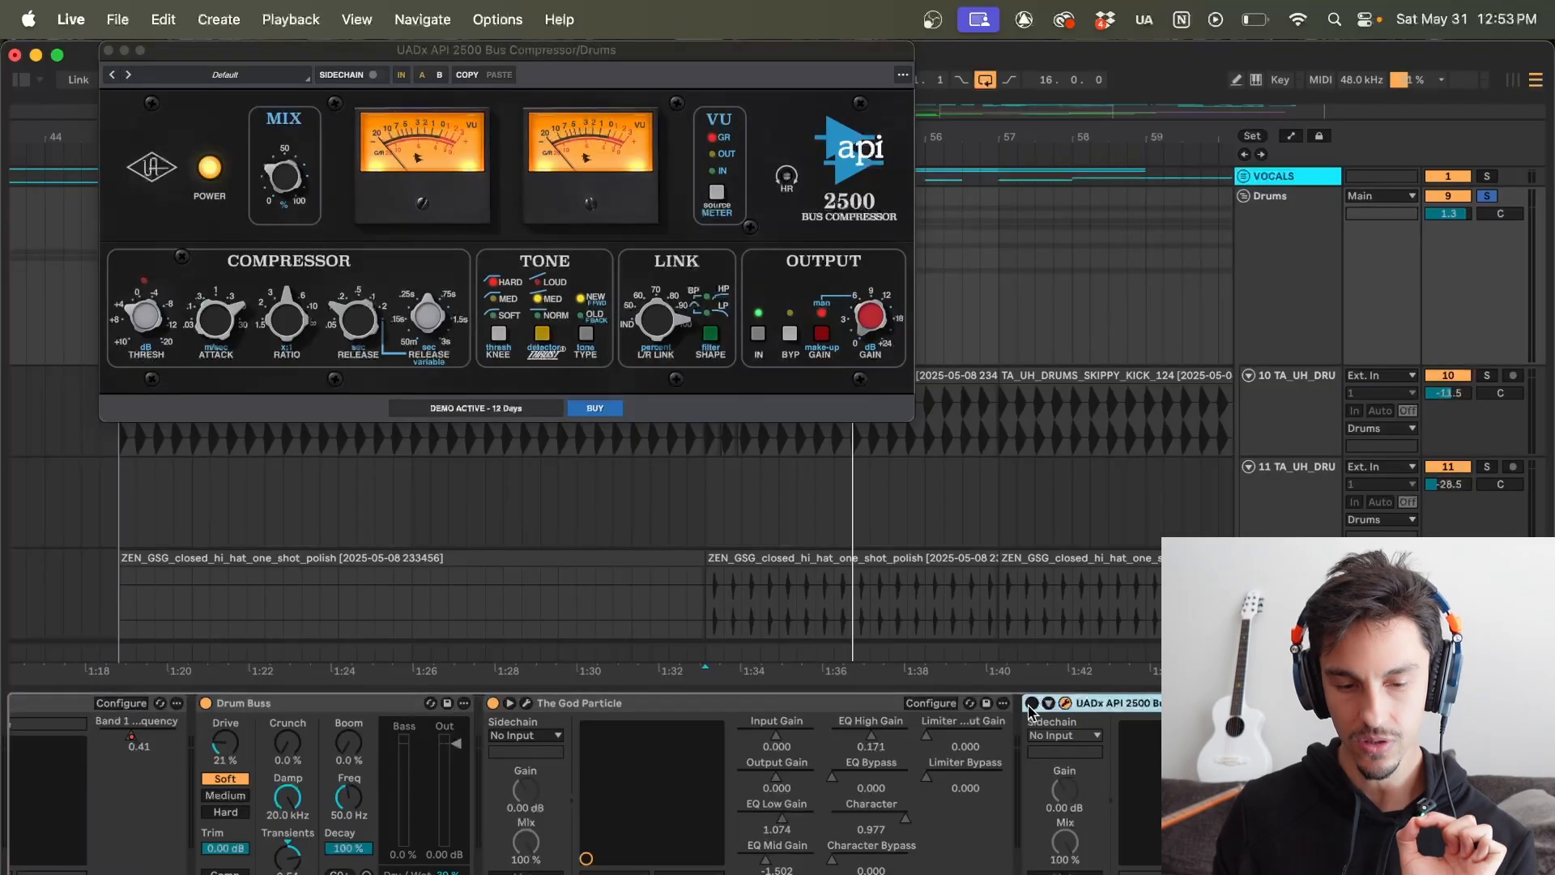
left_click(282, 180)
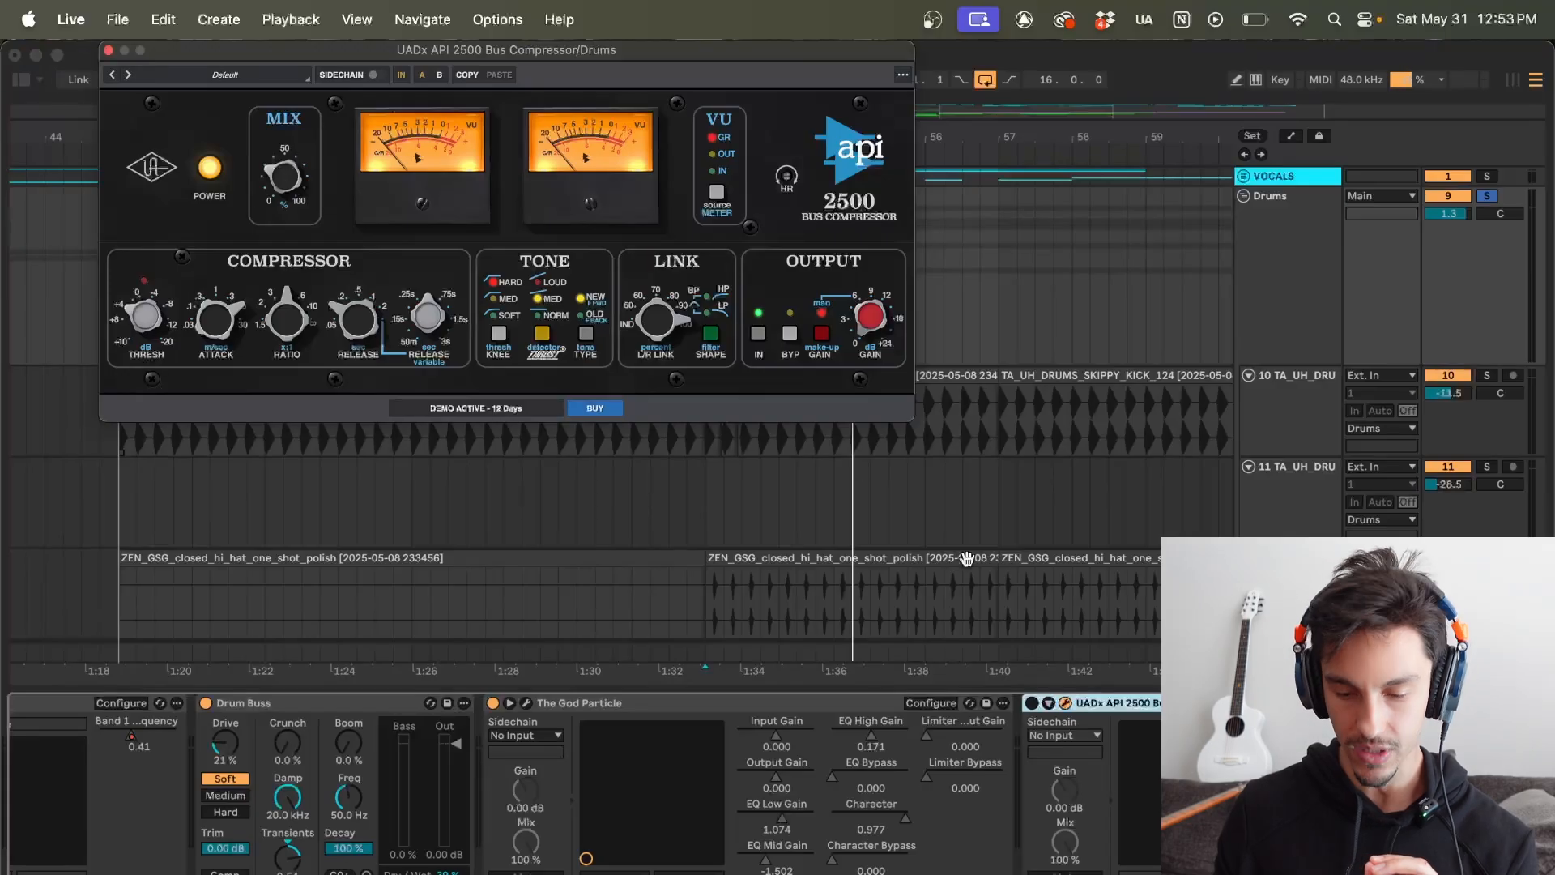
Step: Activate the API 2500 compressor while the drums play, judge its effect, and close its plugin window
left_click(1032, 705)
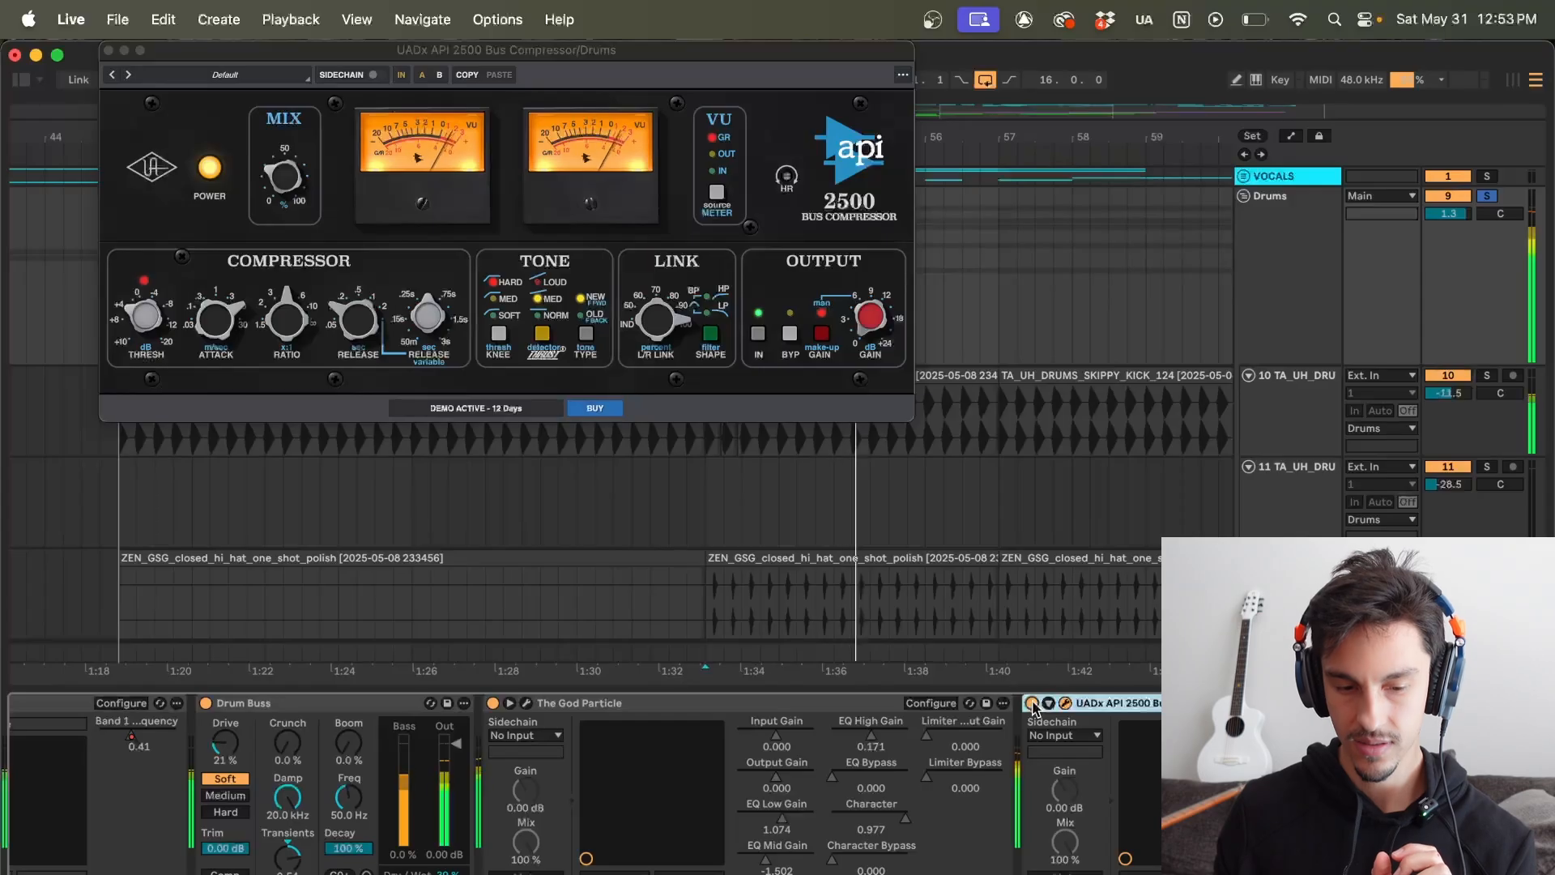
key("space")
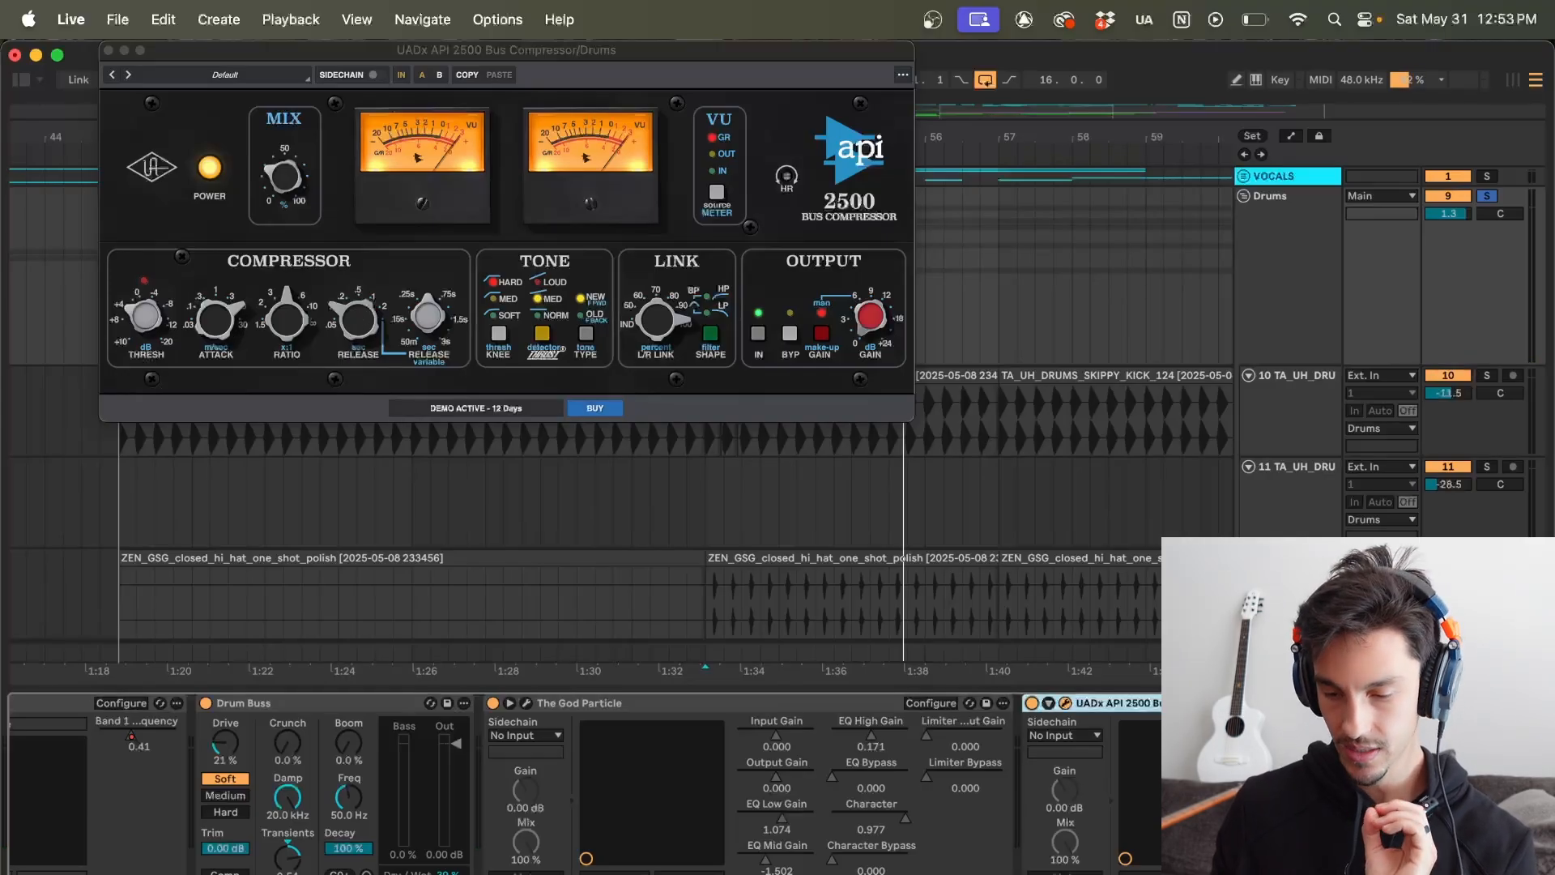
key("space")
left_click(108, 50)
key("space")
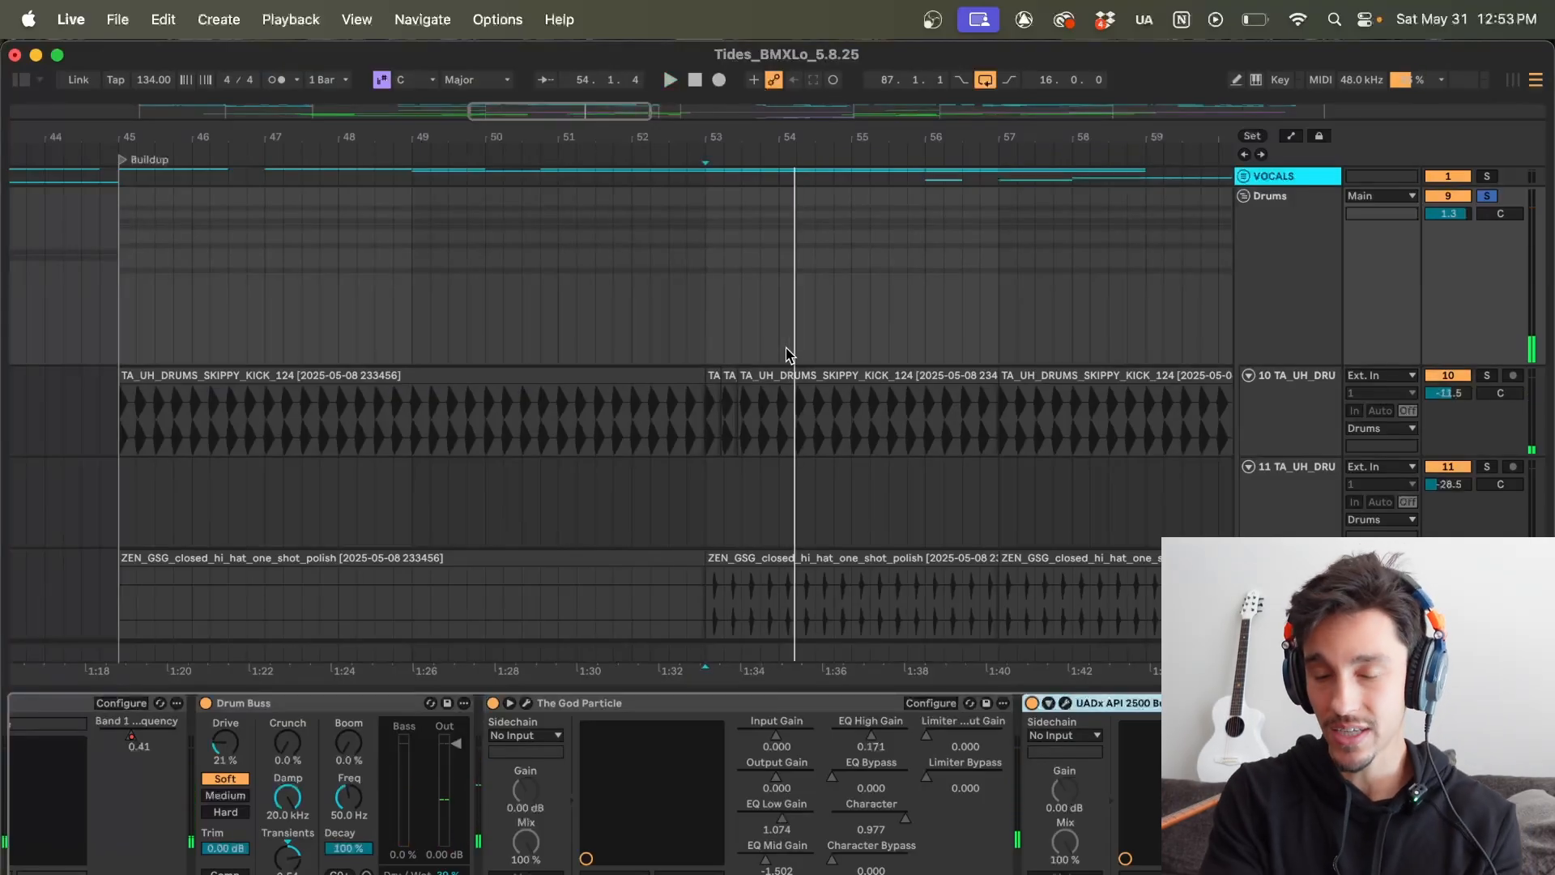
Step: Unfold the Bass group and expand its two Serum 2 tracks to reveal their MIDI clips
scroll(798, 365, "down", 10)
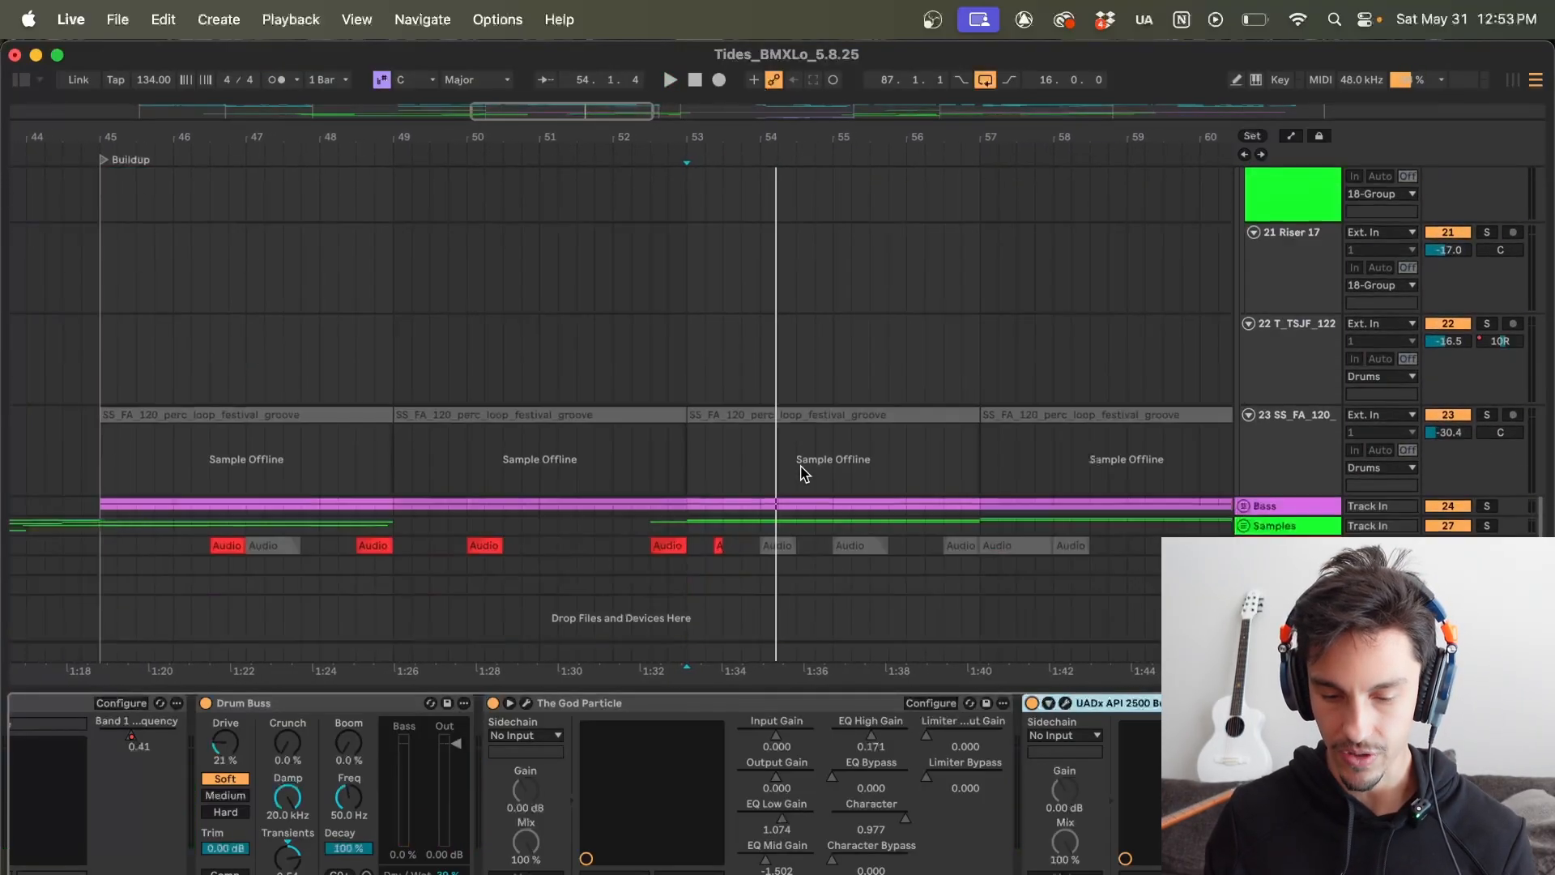
left_click(1243, 505)
scroll(1247, 510, "down", 3)
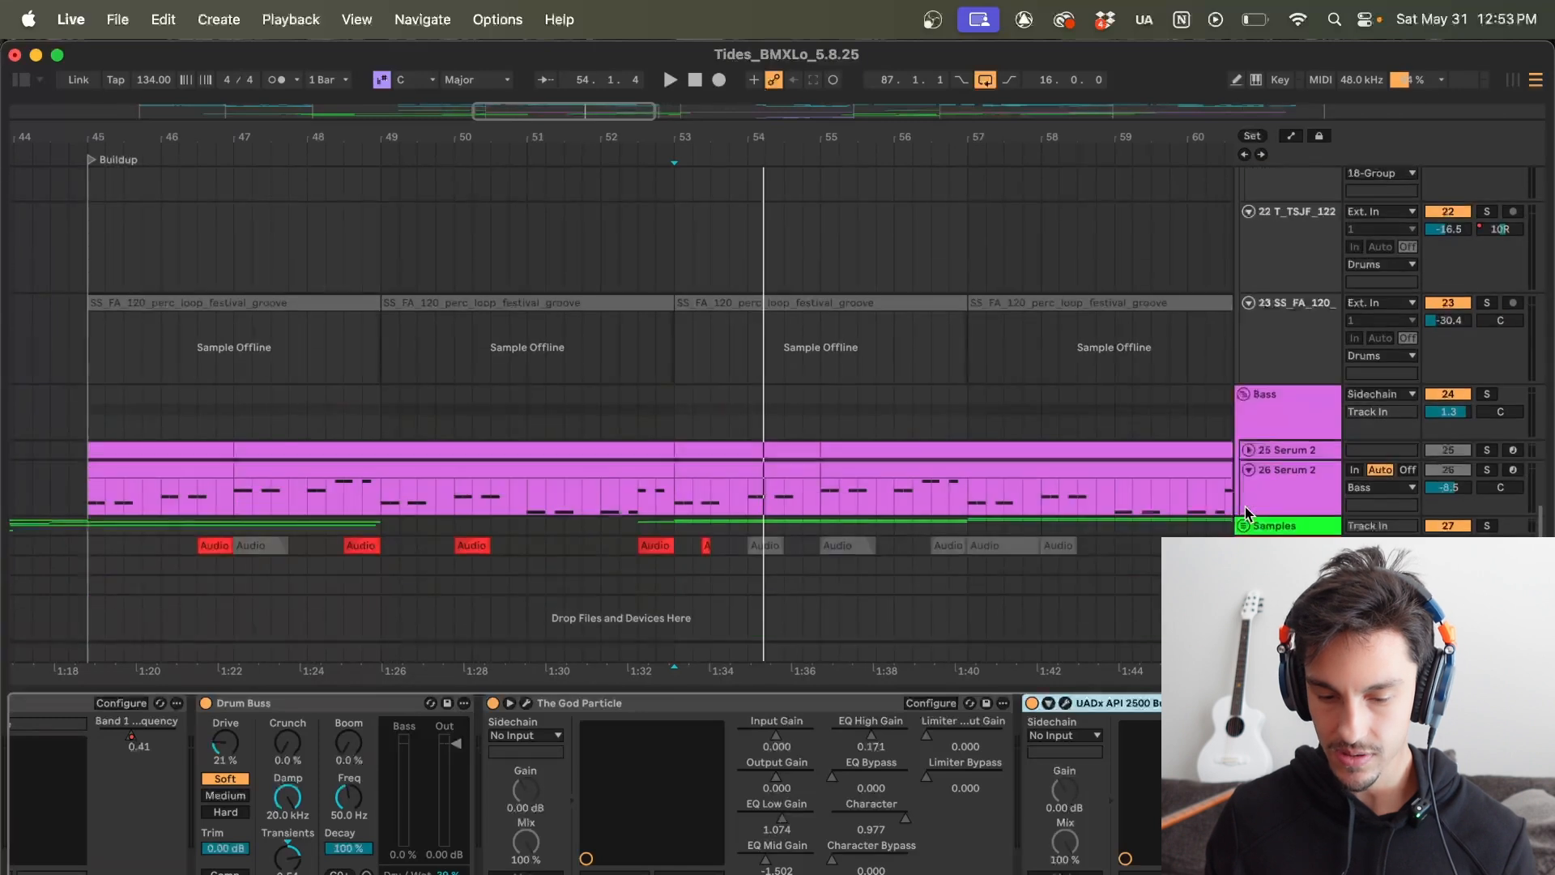
left_click(1244, 433)
left_click(1248, 451)
scroll(1248, 454, "down", 1)
Step: Solo the Bass group, play it from bar 53 and show the device chains of both Serum 2 tracks
left_click(1488, 358)
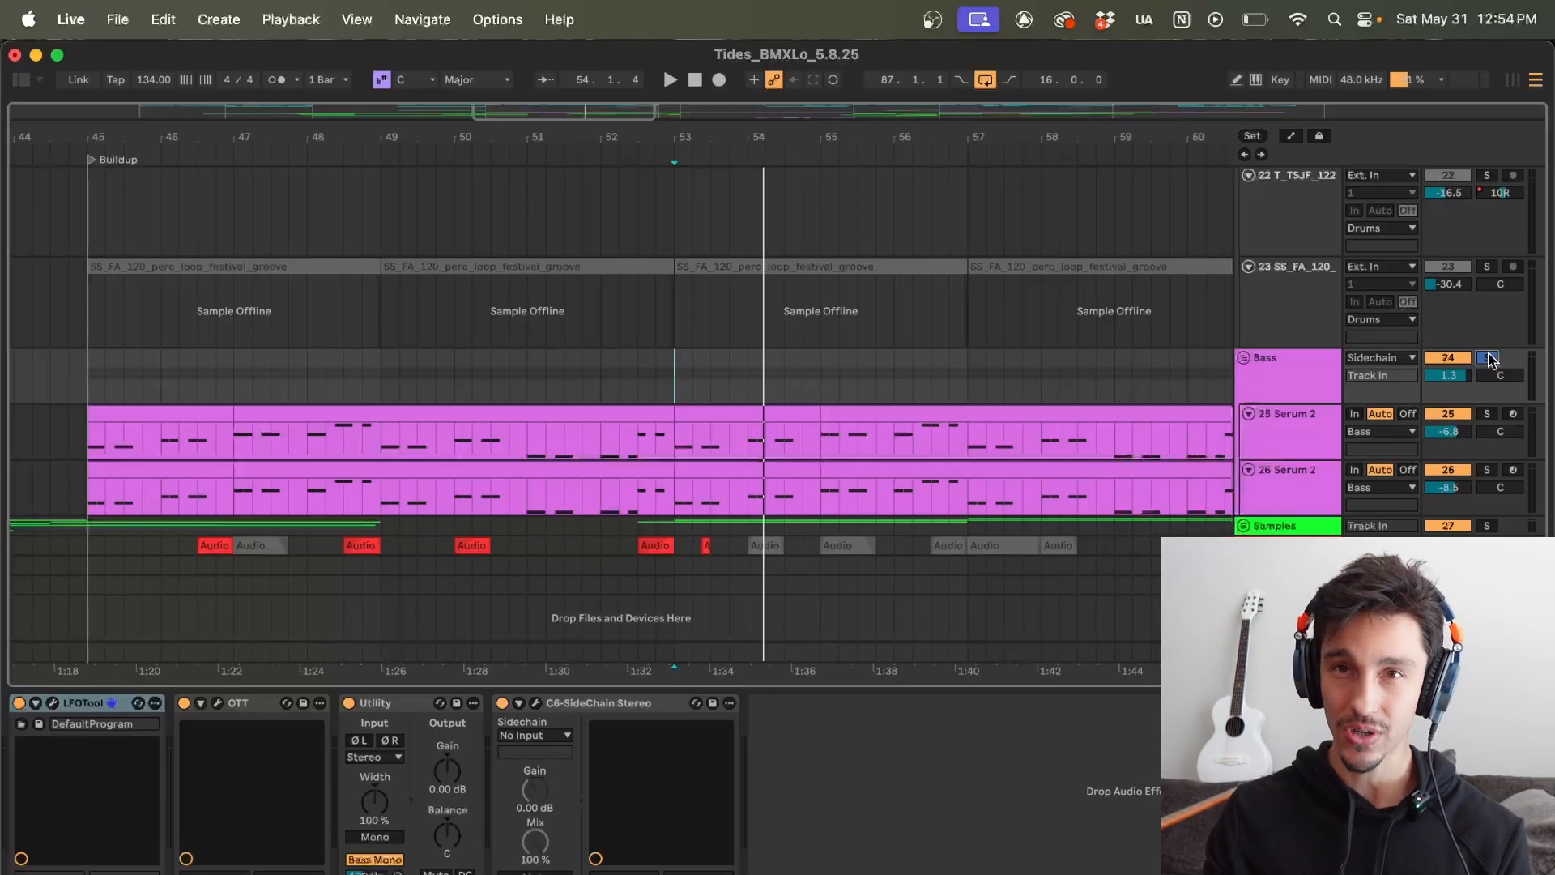
left_click(1487, 357)
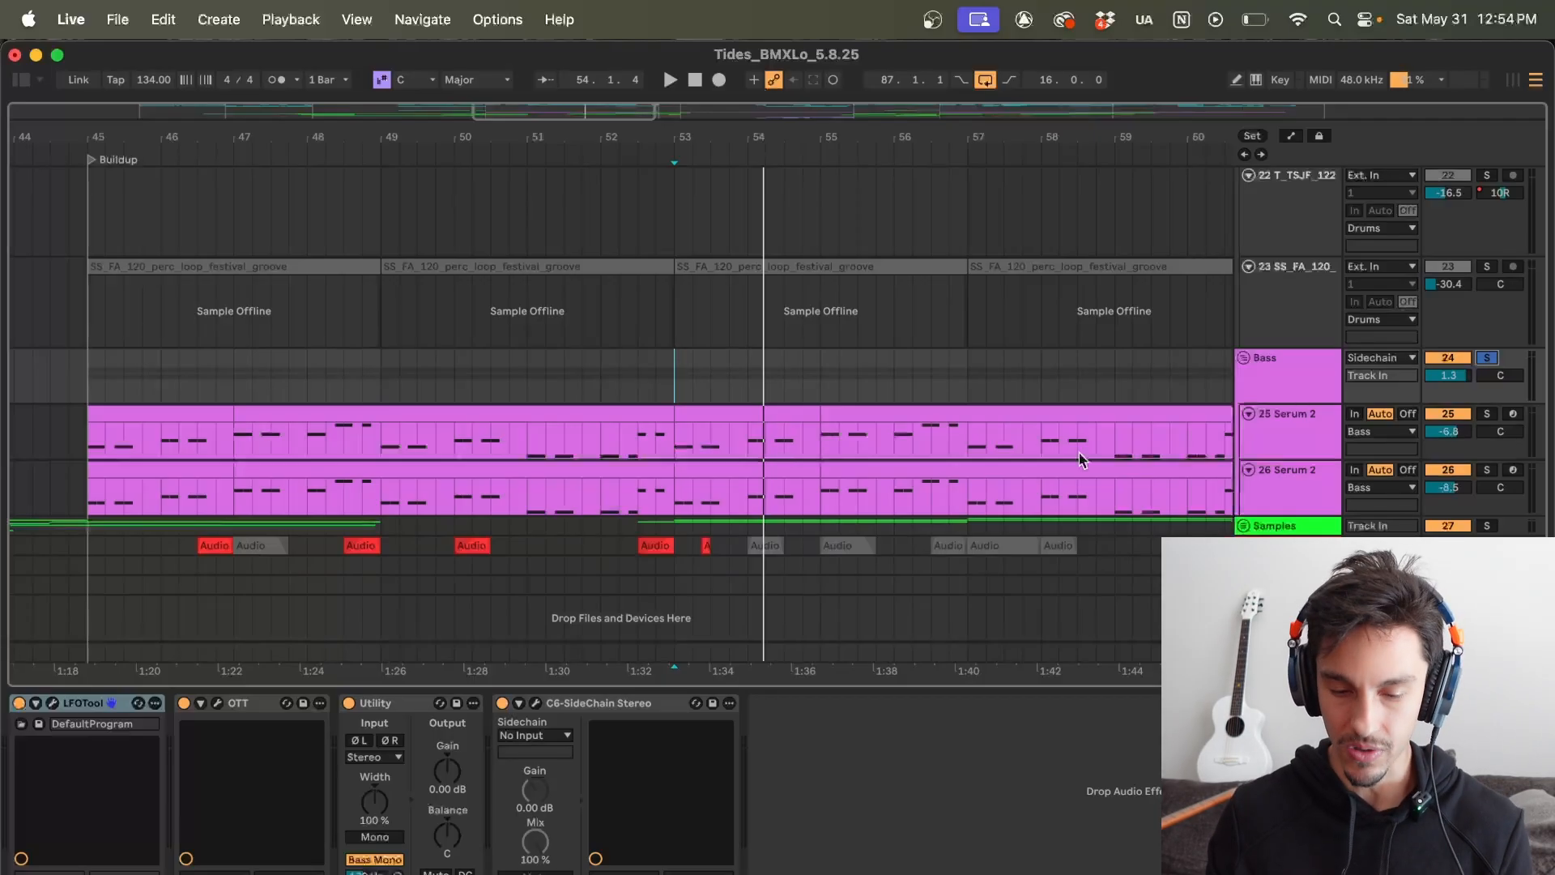
left_click(675, 393)
key("space")
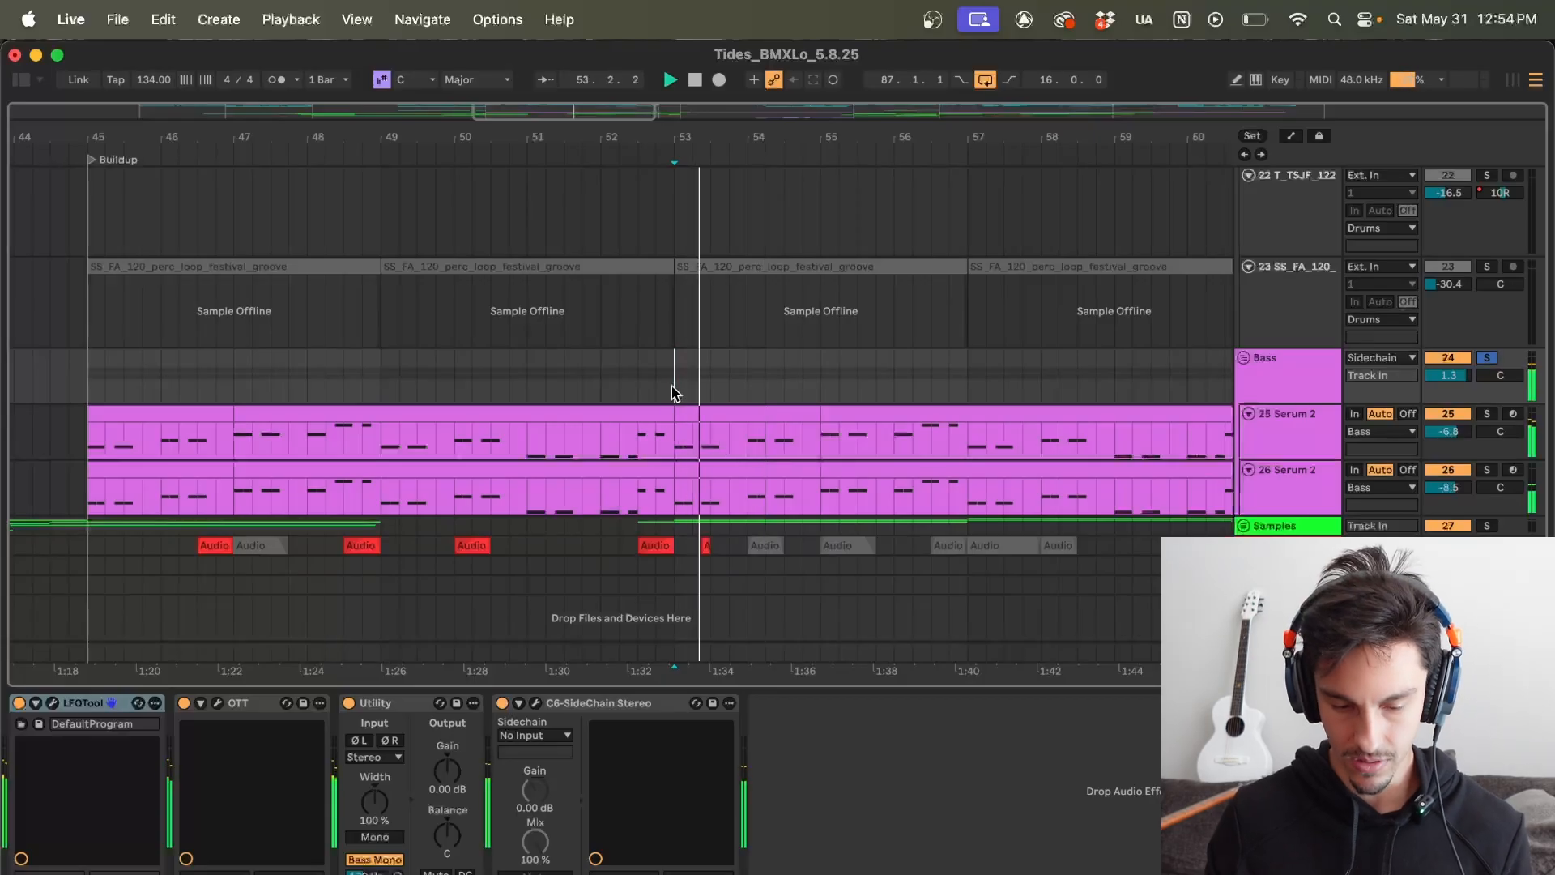
left_click(1288, 464)
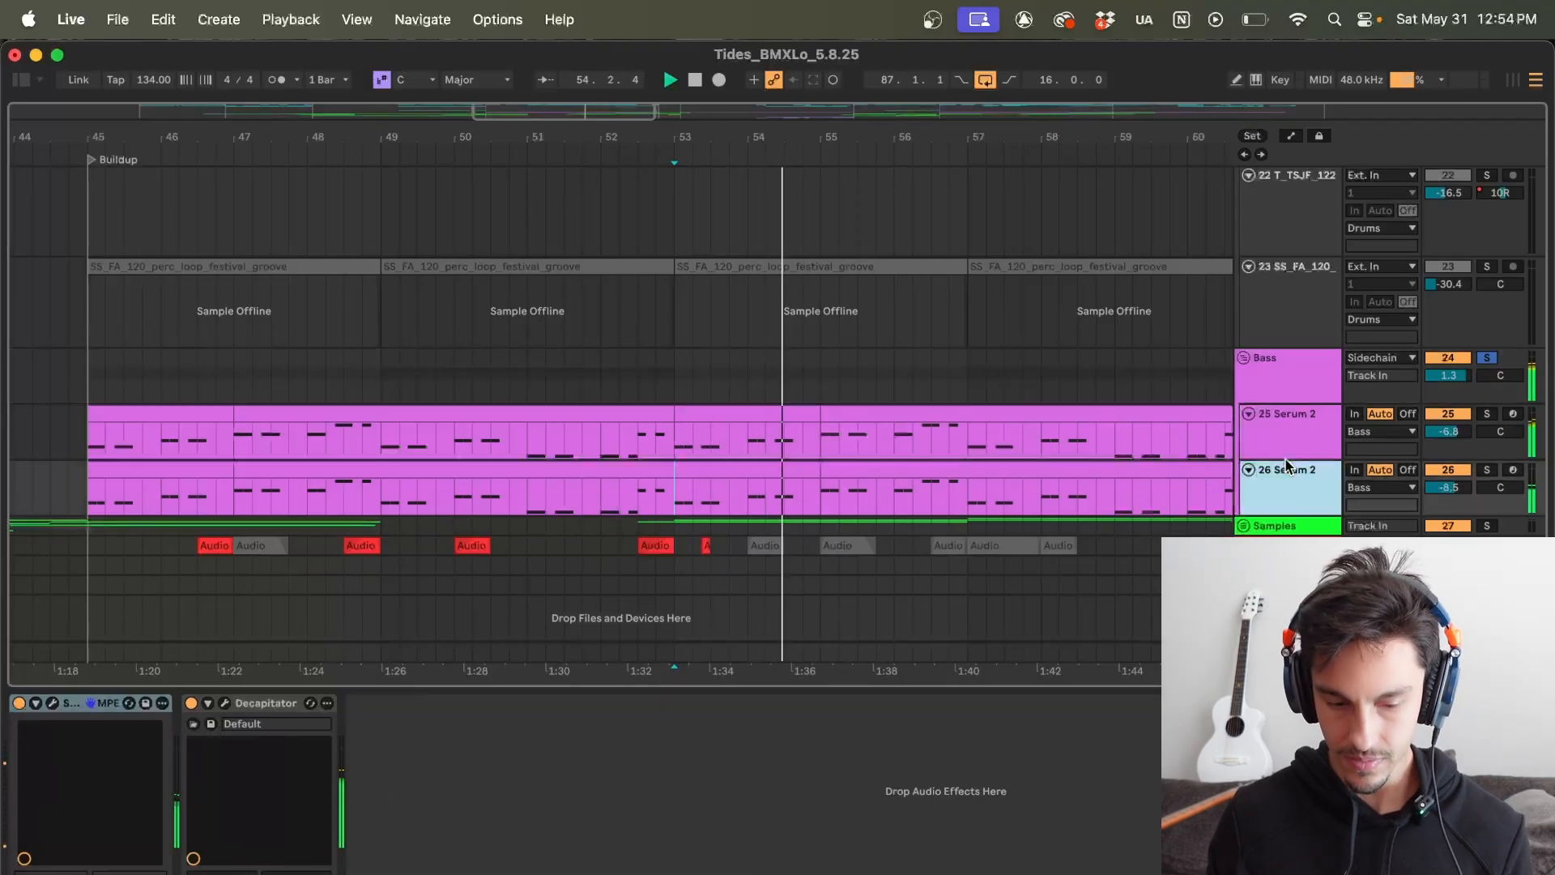
left_click(1288, 446)
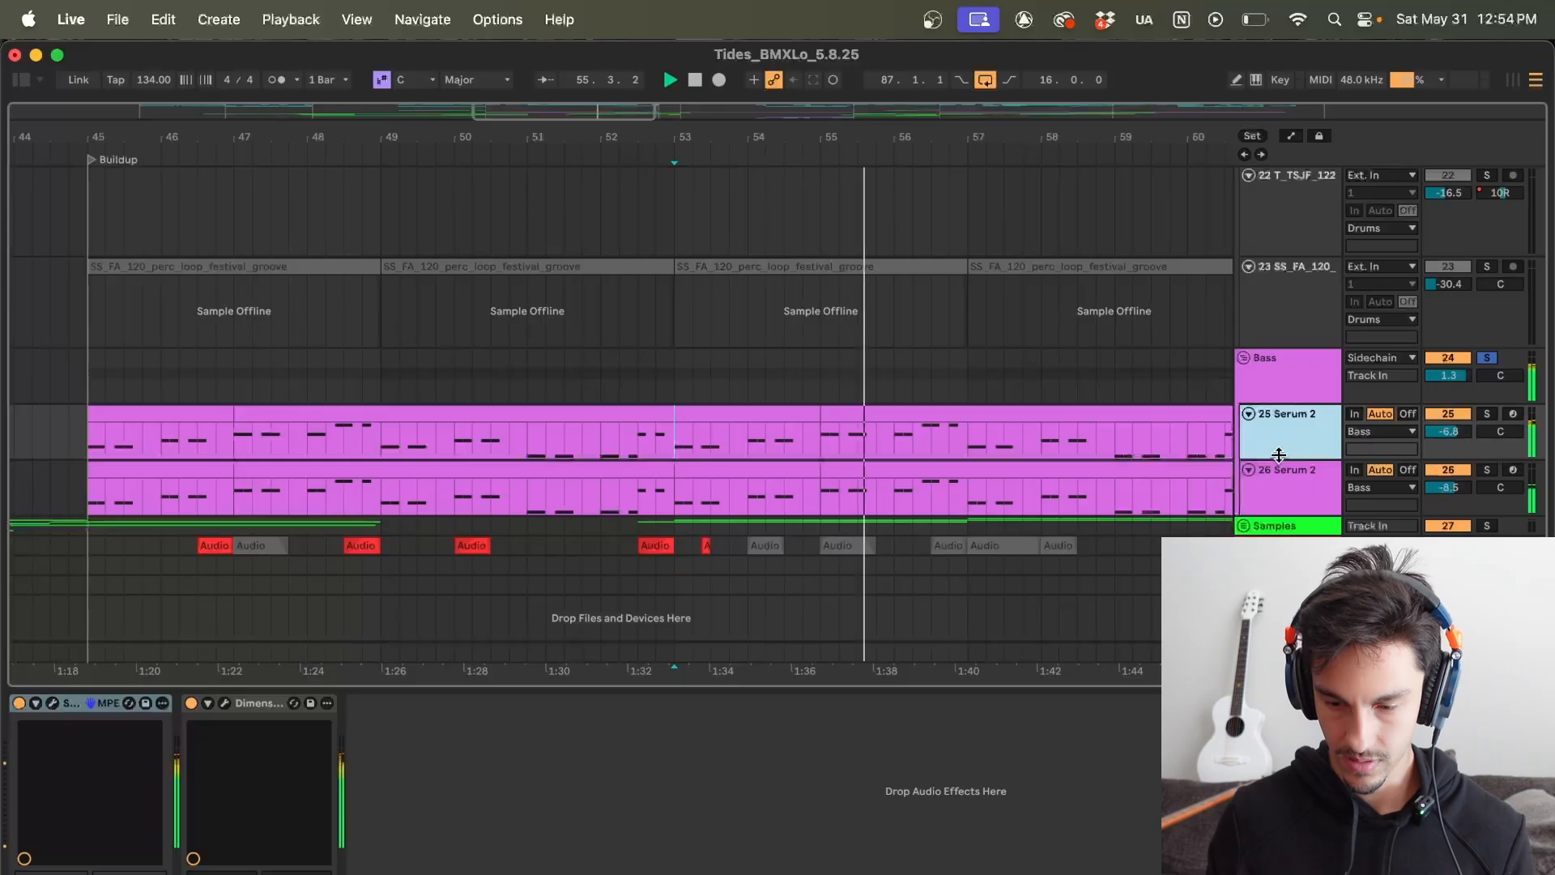
Step: Enlarge and solo track 25 Serum 2, then open its synth window and dismiss the update notice
left_click_drag(1279, 458, 1282, 530)
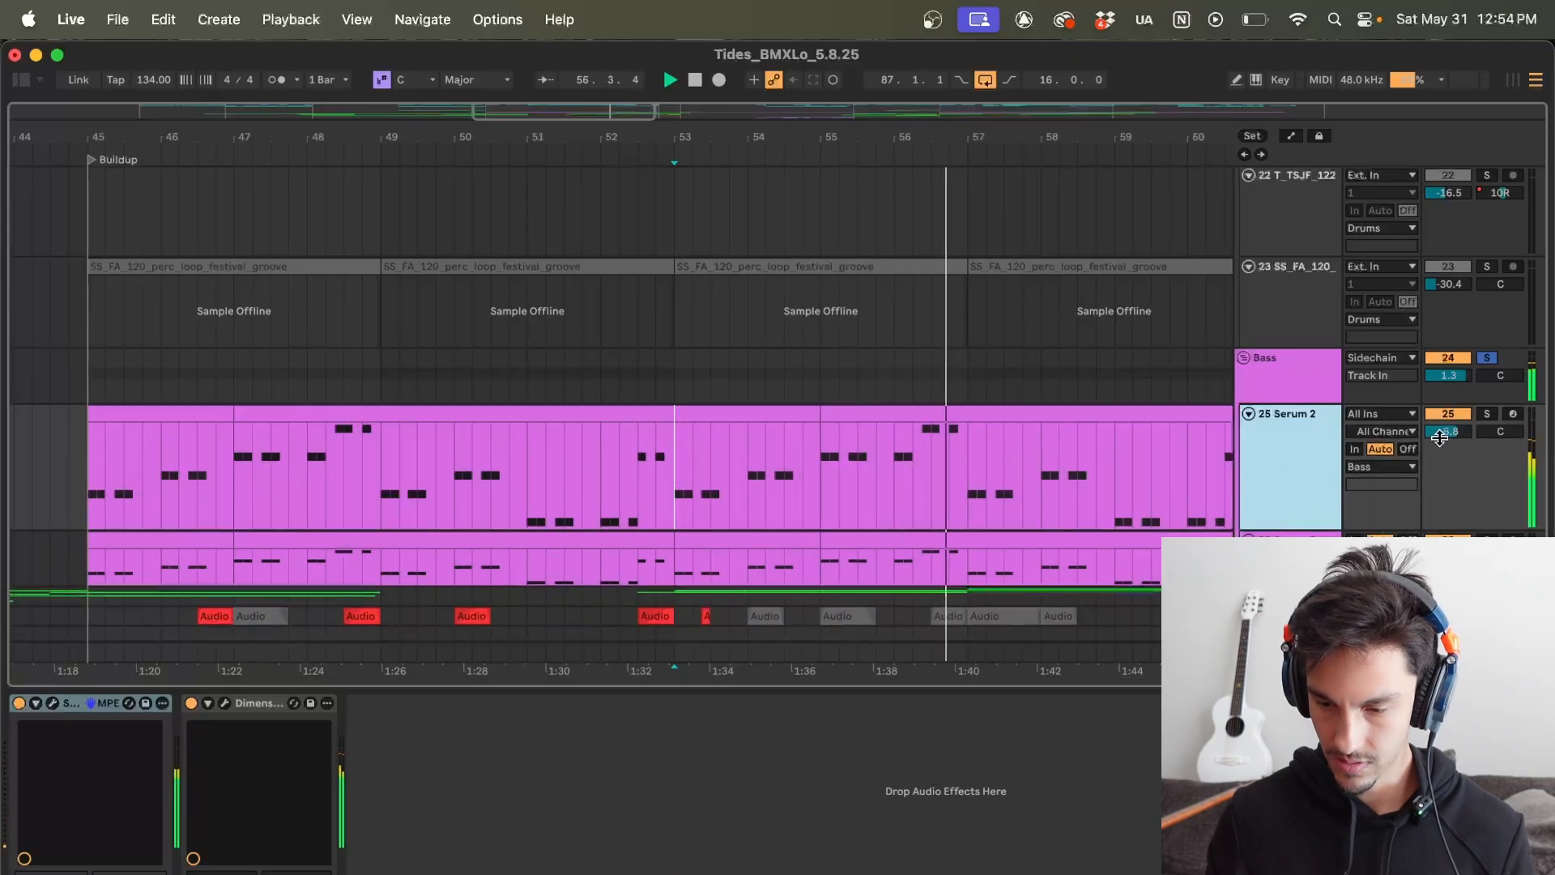
left_click(1487, 414)
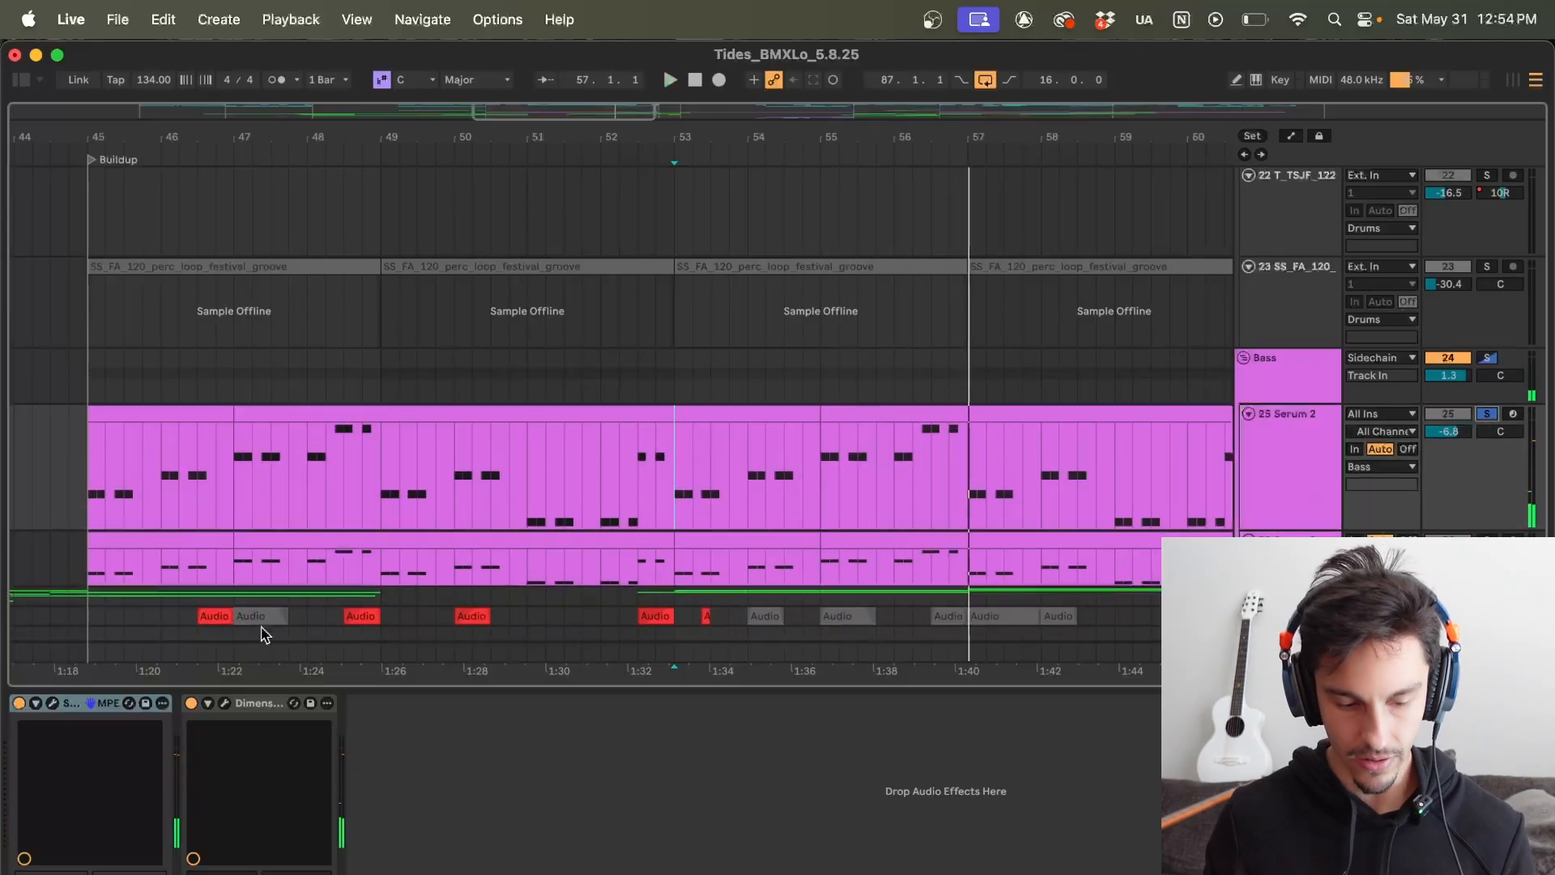
left_click(52, 703)
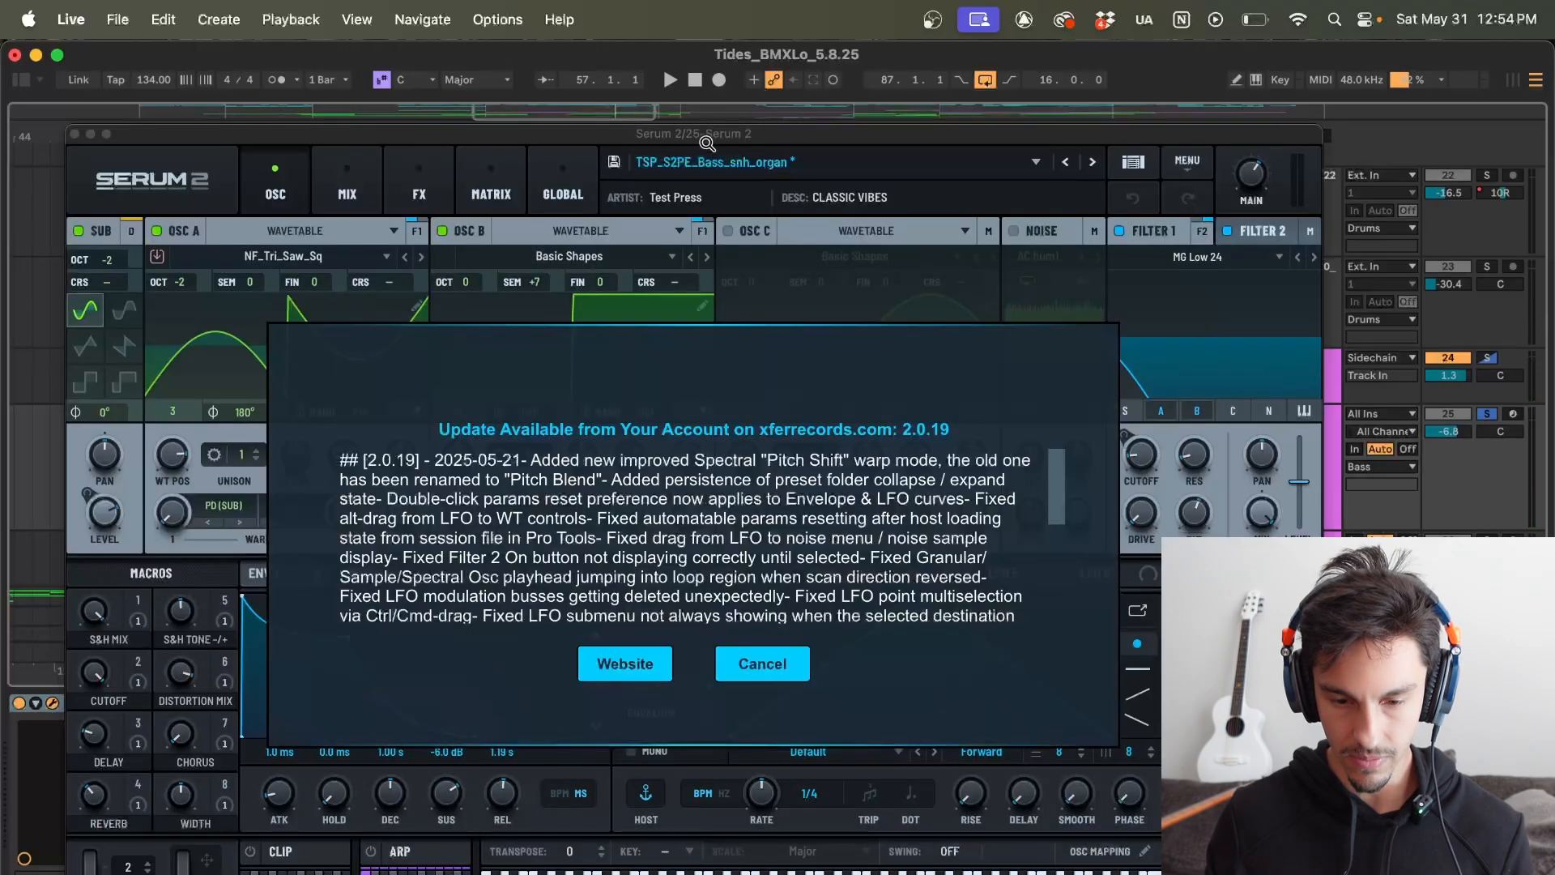
left_click(762, 663)
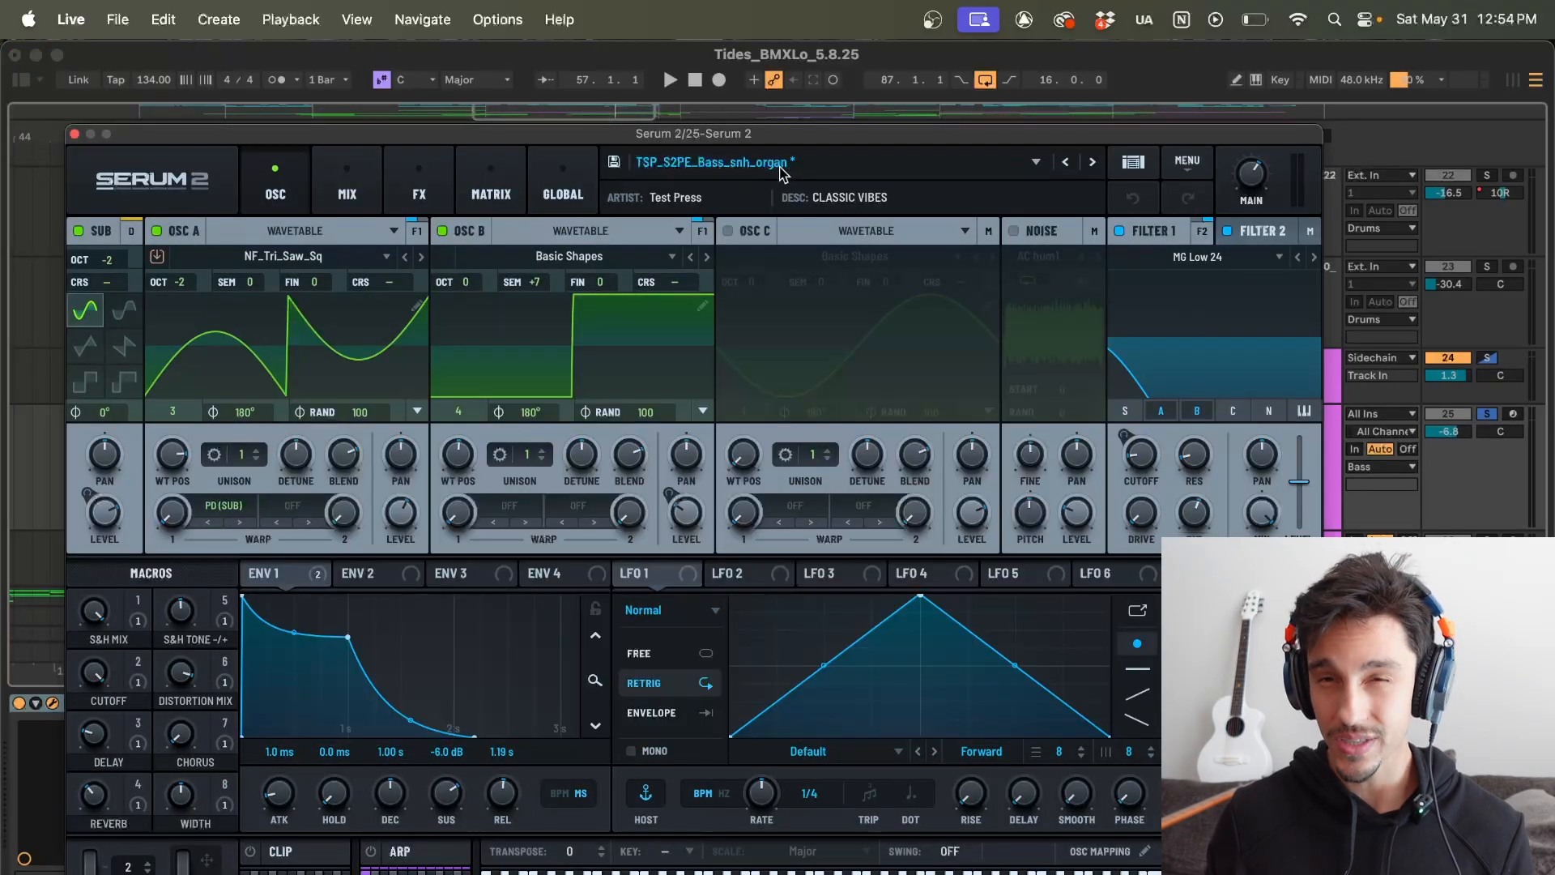
Step: Switch to Splice and search for "house bass", limiting the results to presets
key("super+Tab")
key("super+Tab")
key("super+Tab")
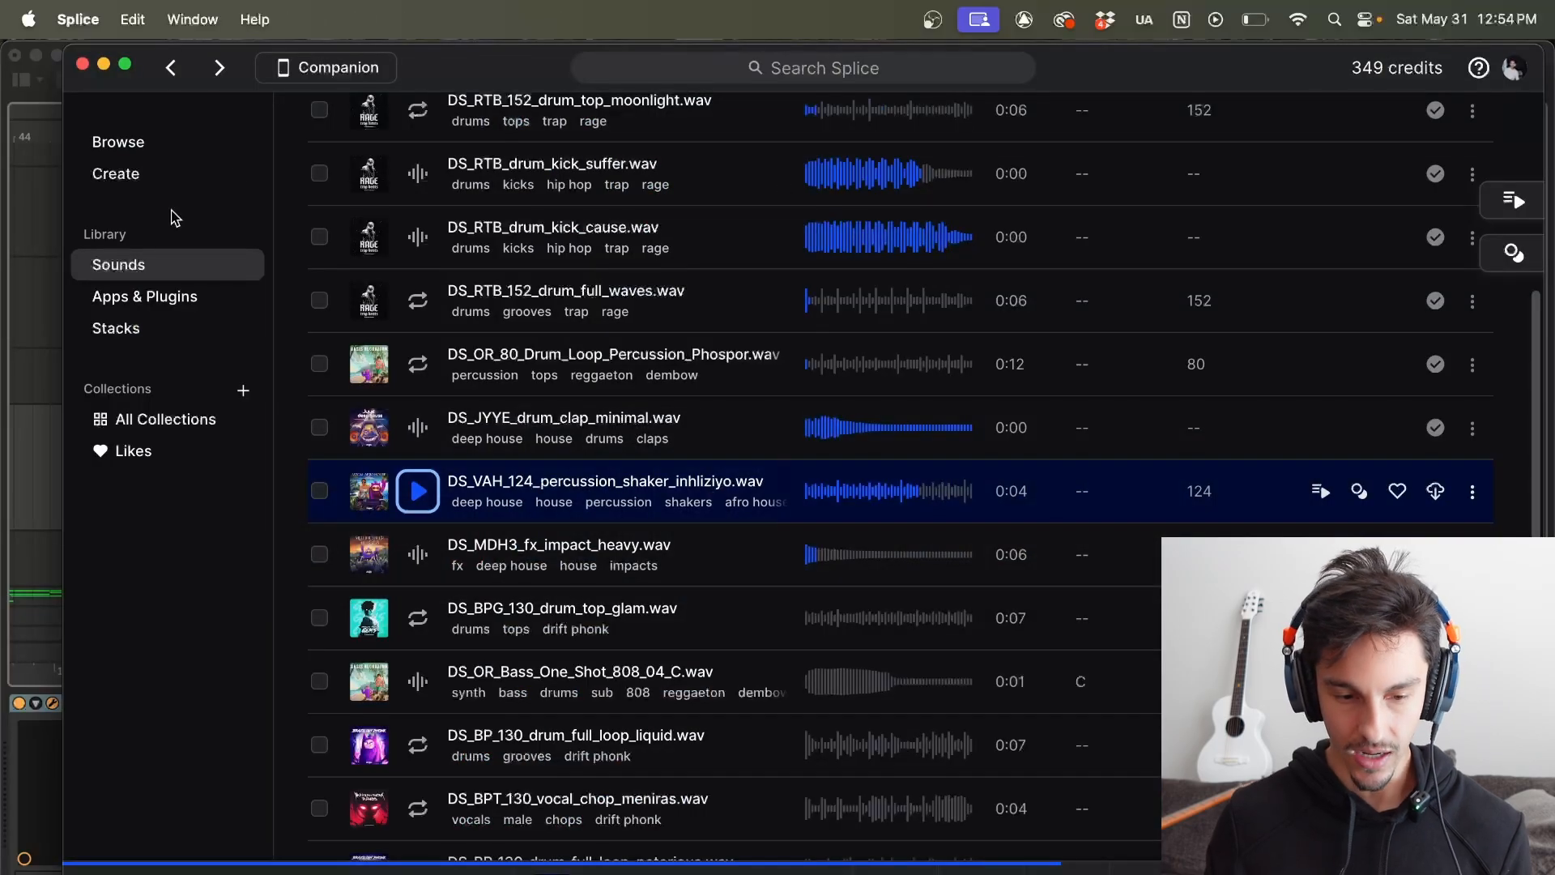
left_click(98, 145)
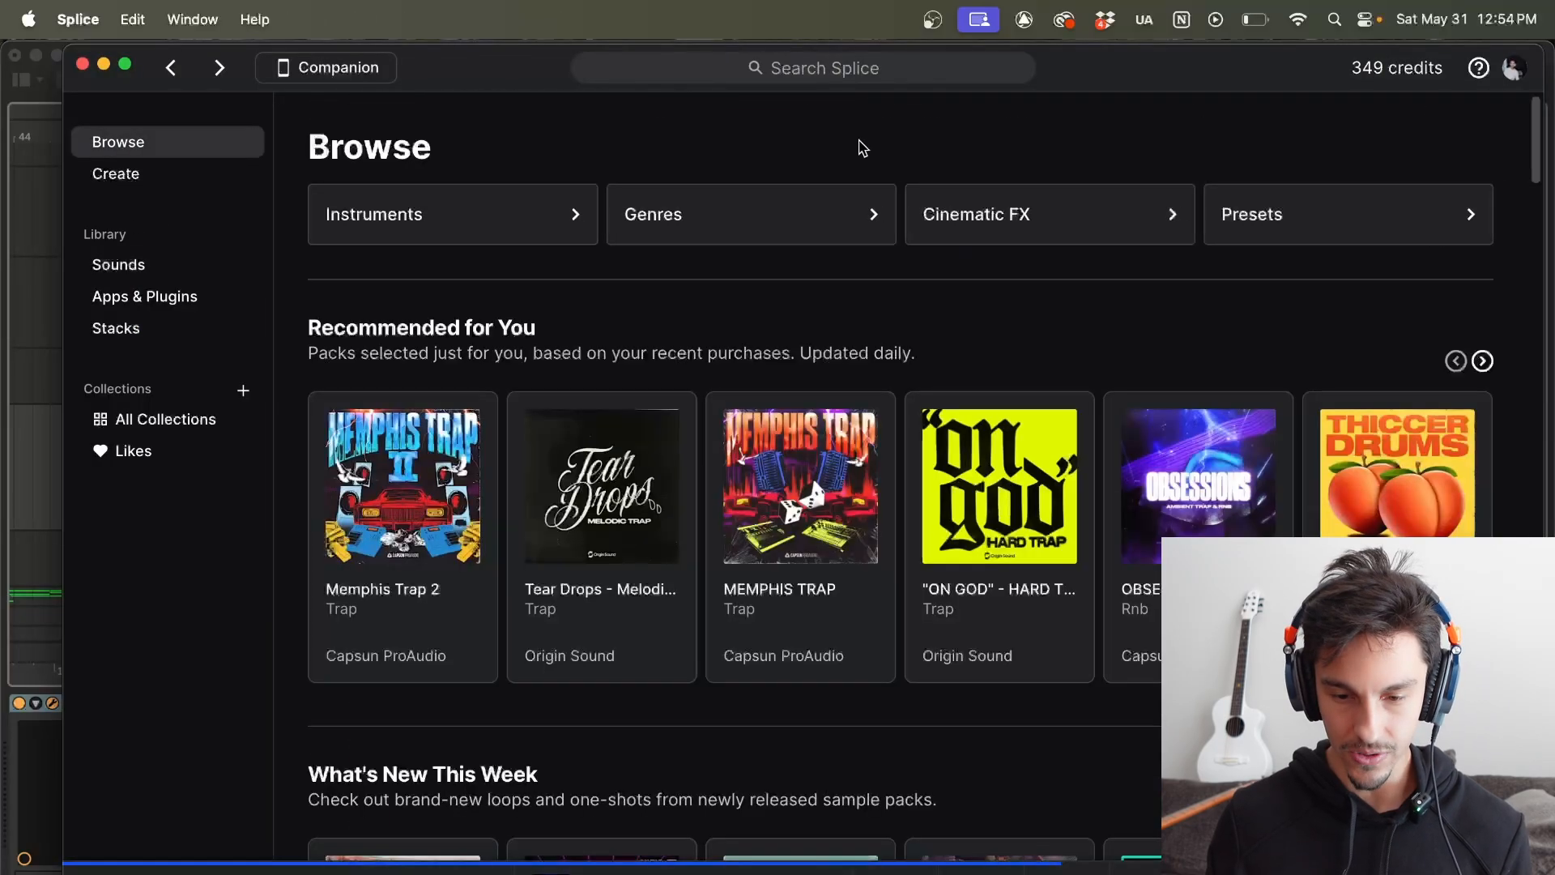
left_click(875, 68)
type("house bass")
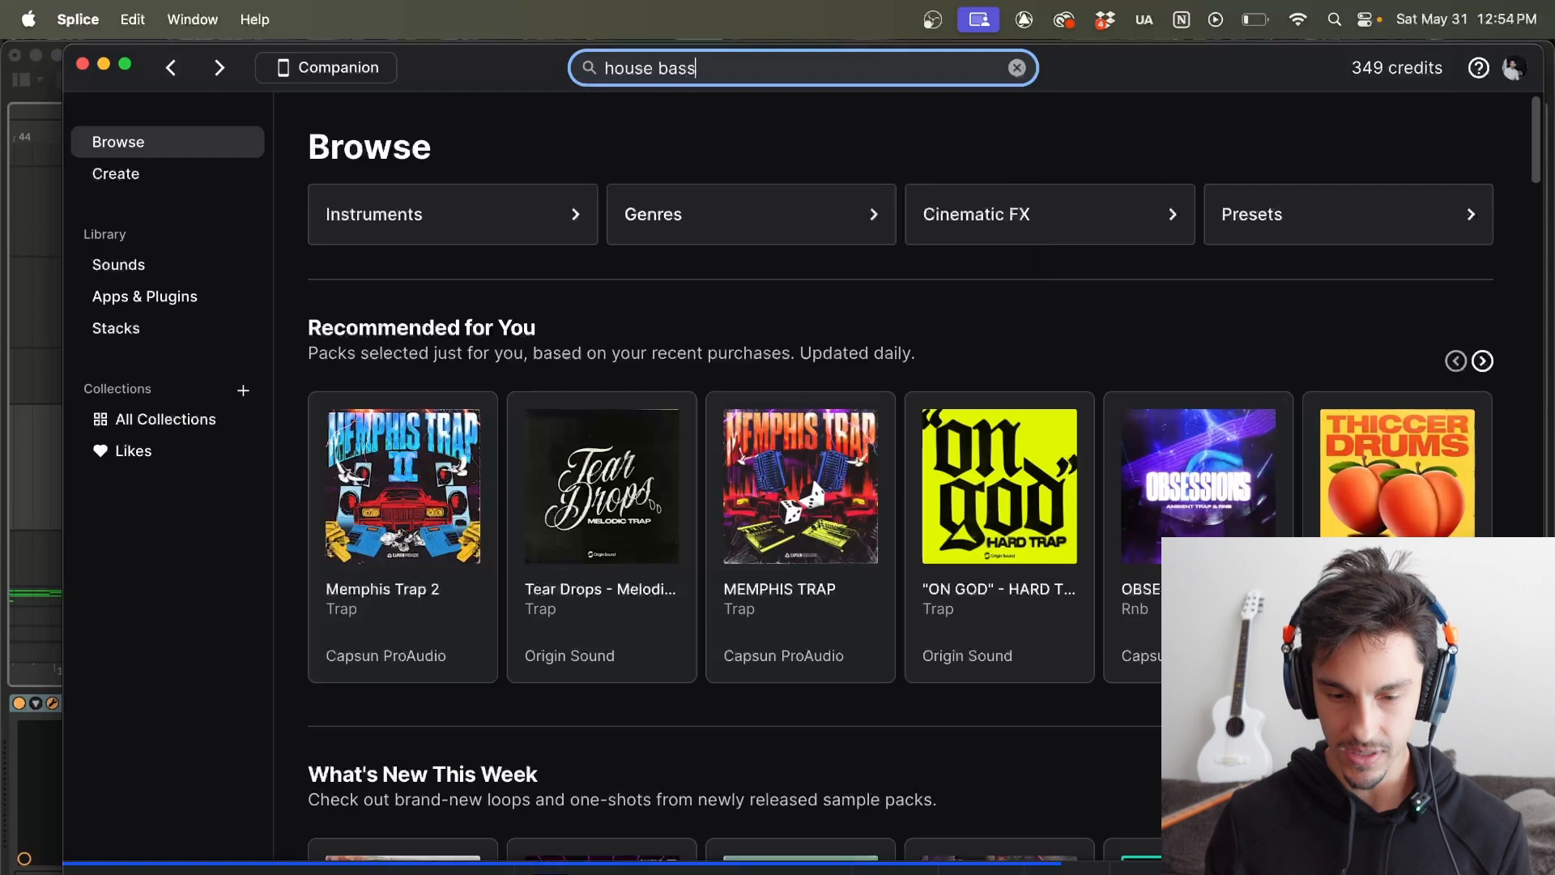
key("Return")
left_click(411, 200)
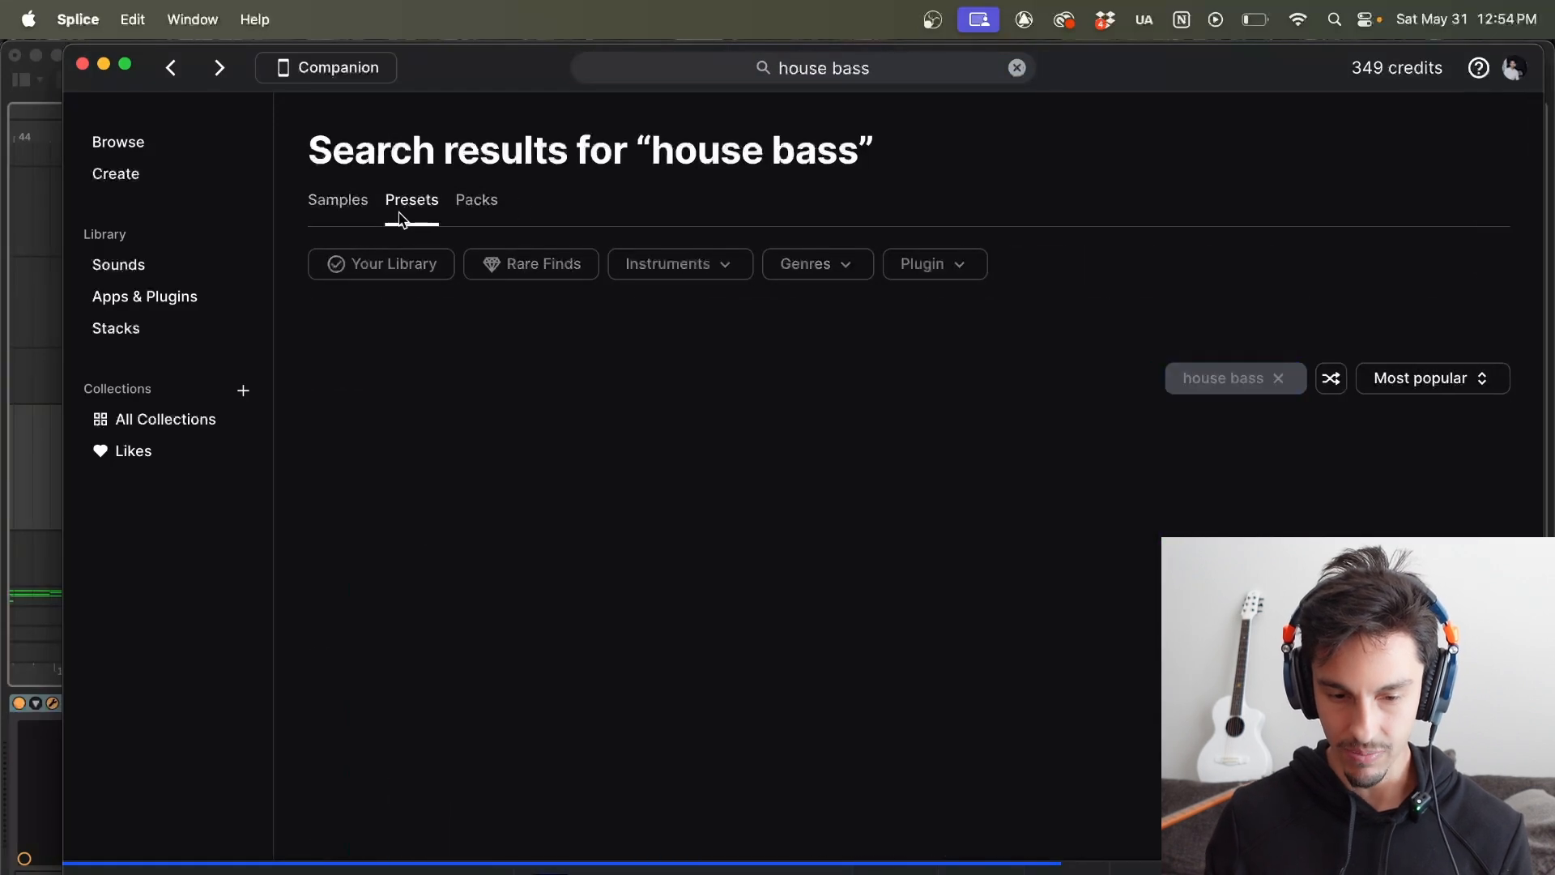
Step: Browse the house bass presets, return to Live and close the Serum 2 window
scroll(526, 653, "down", 5)
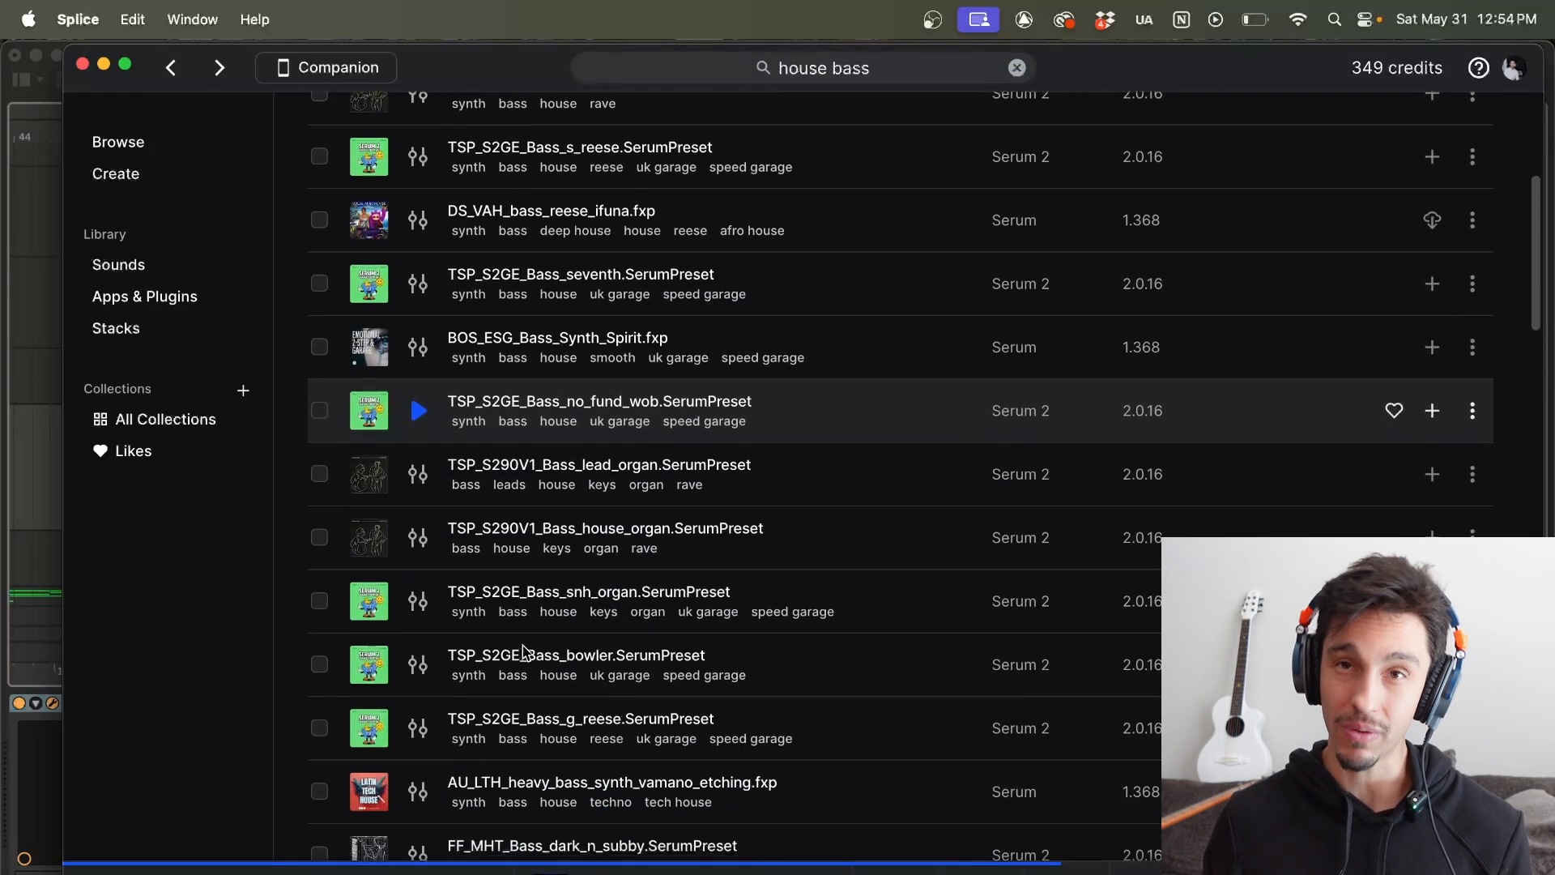
scroll(523, 652, "down", 3)
key("super+Tab")
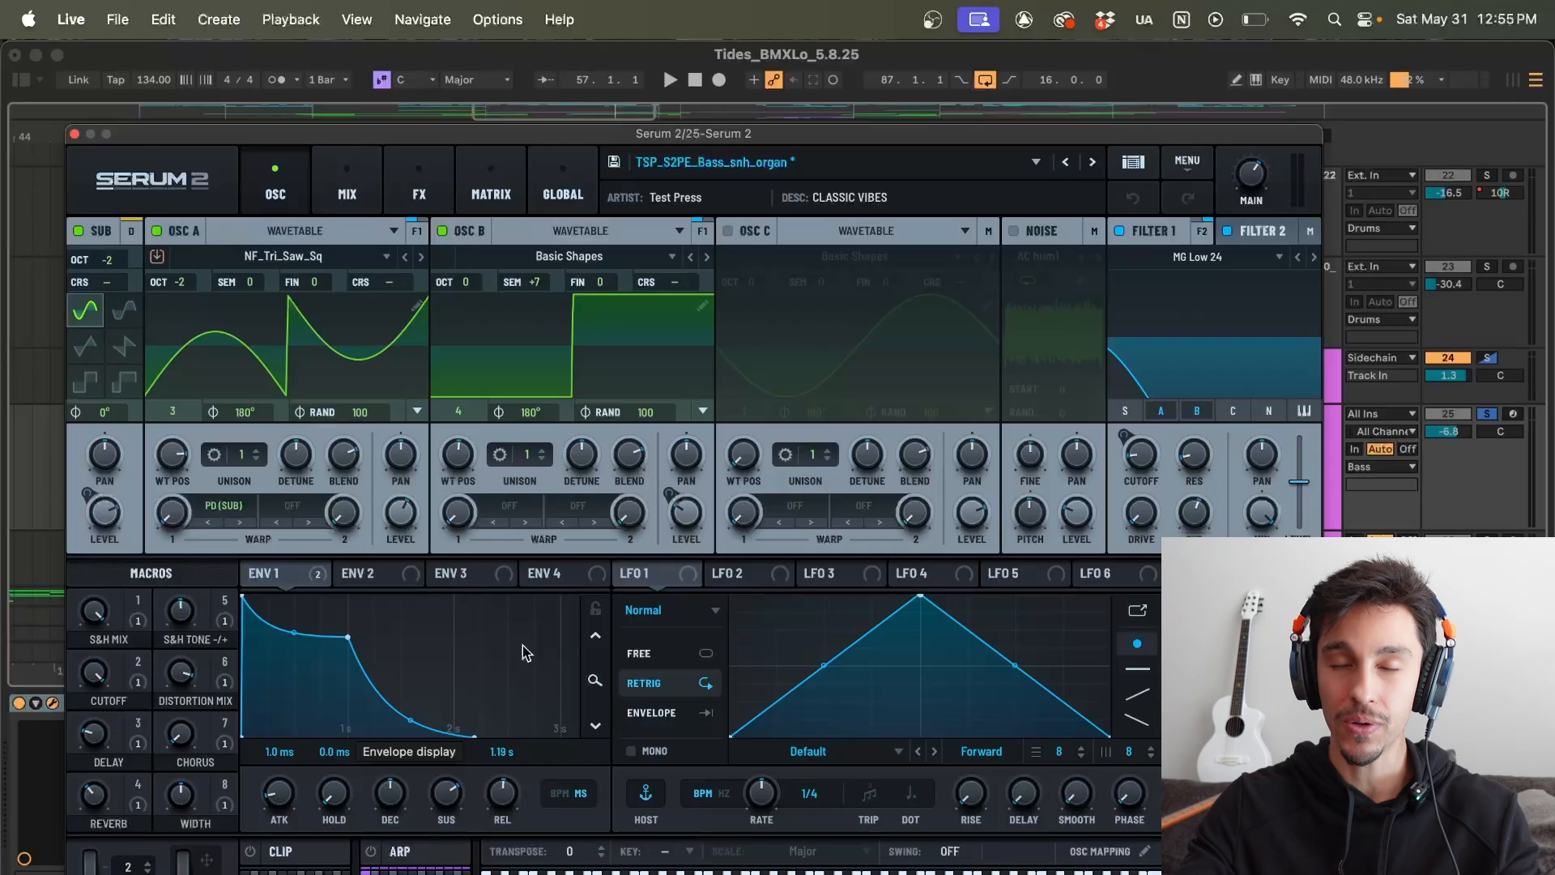
left_click(74, 137)
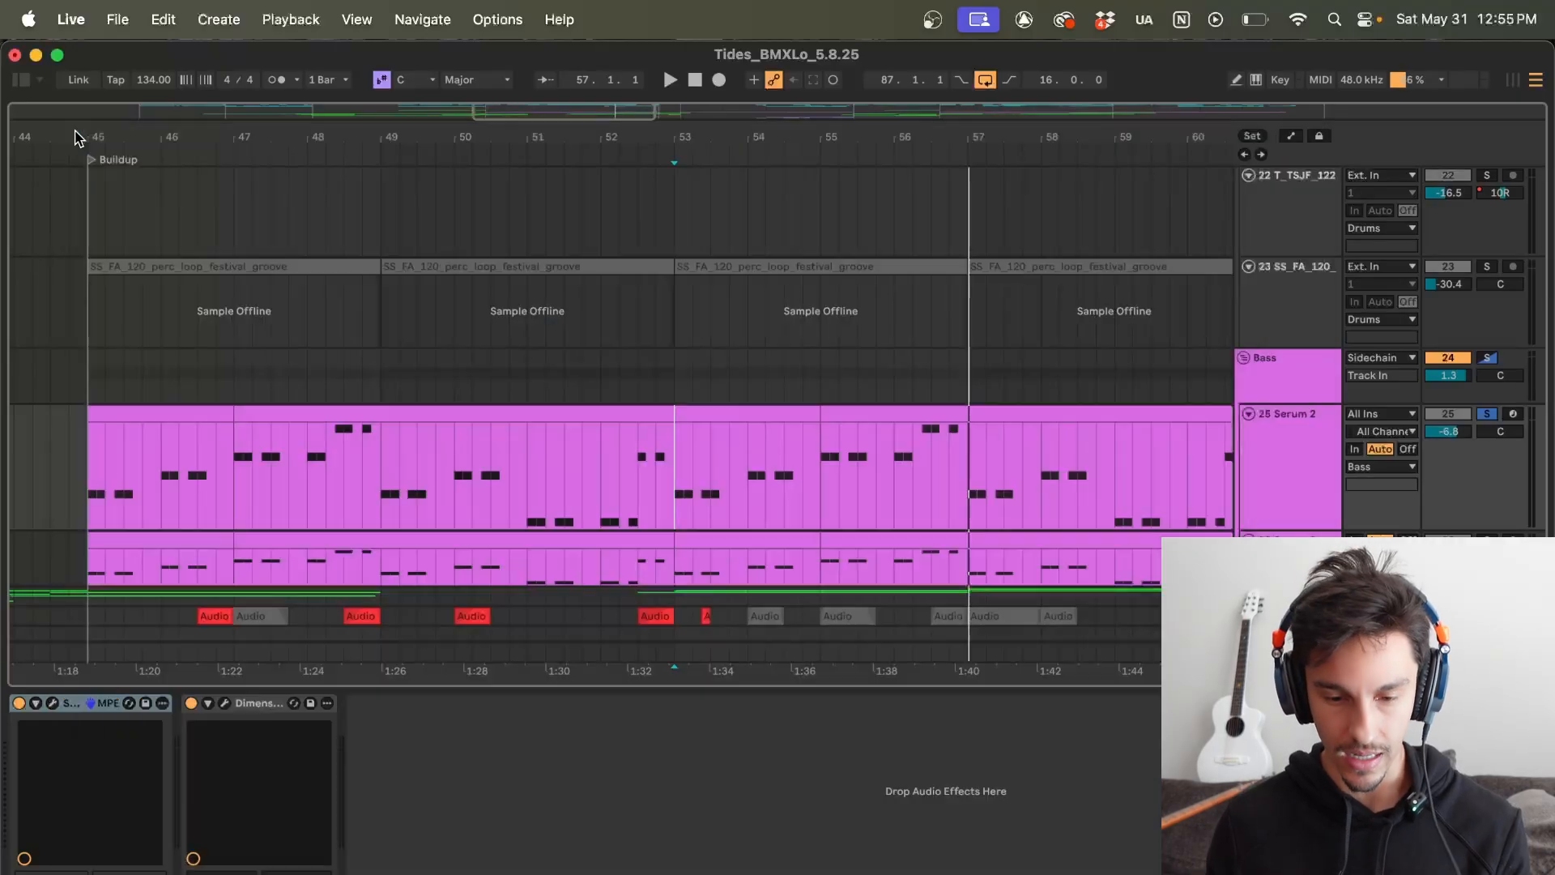
Step: Open Dimension Expander on track 25 and compare the bass from bar 53 with the effect off and on
left_click(225, 704)
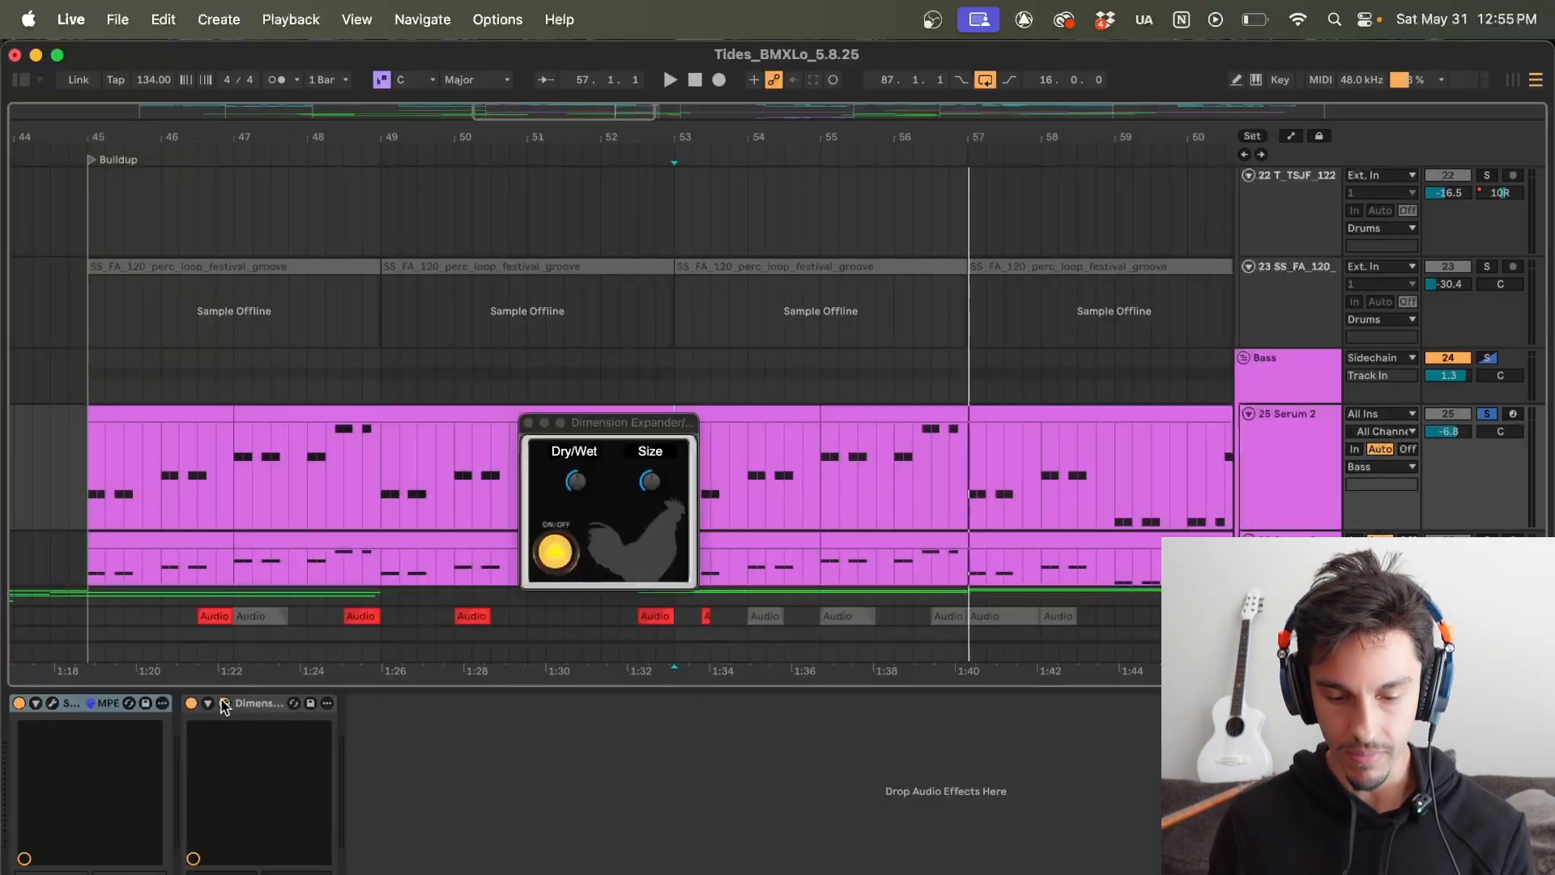
left_click(192, 703)
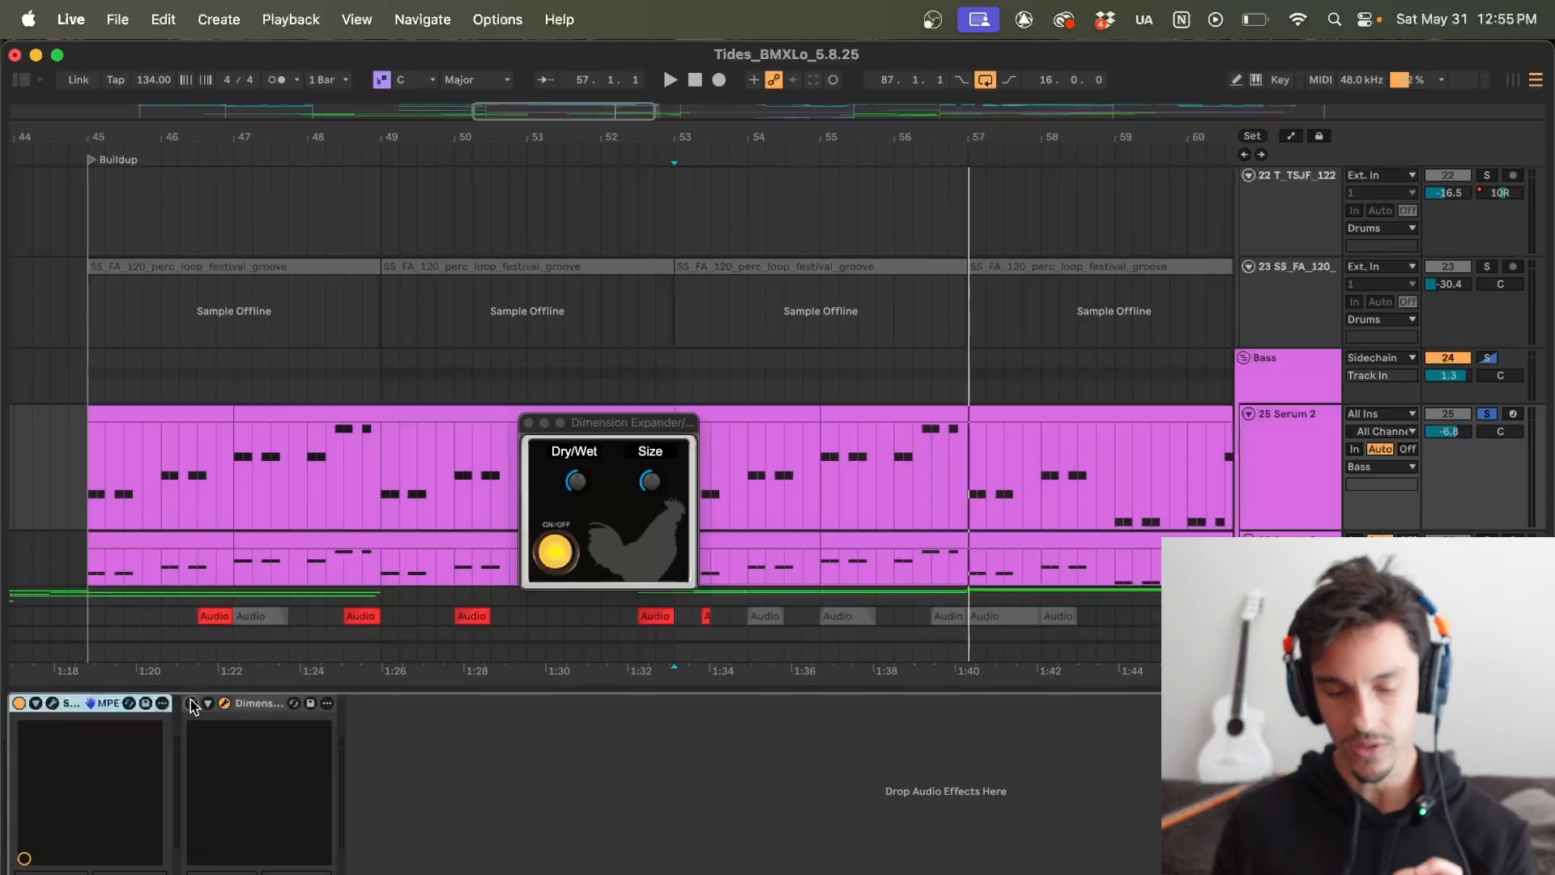
key("space")
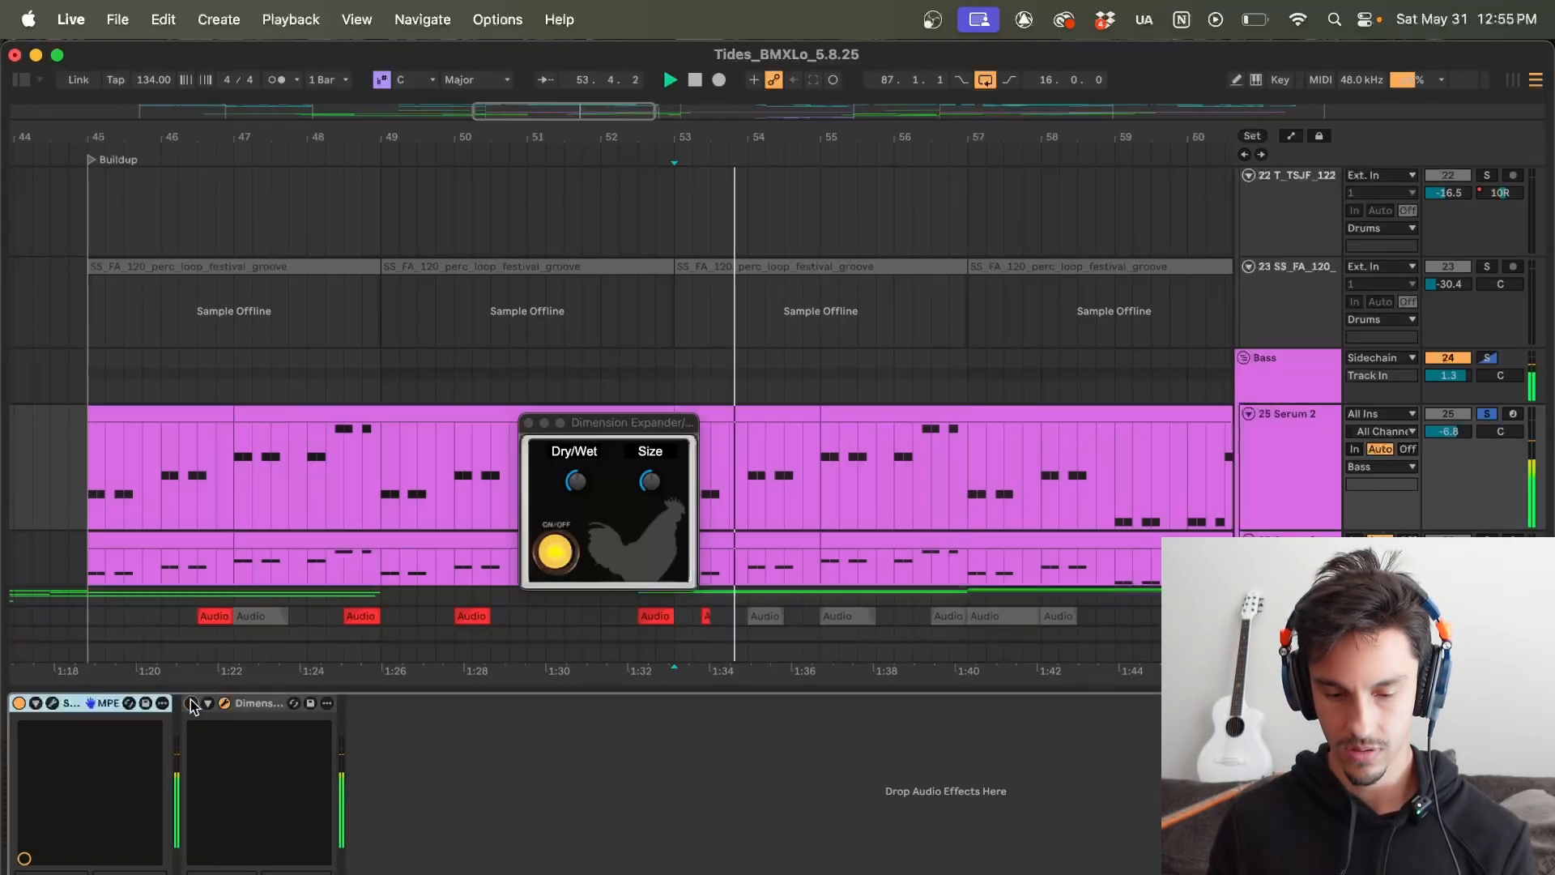
left_click(192, 703)
key("space")
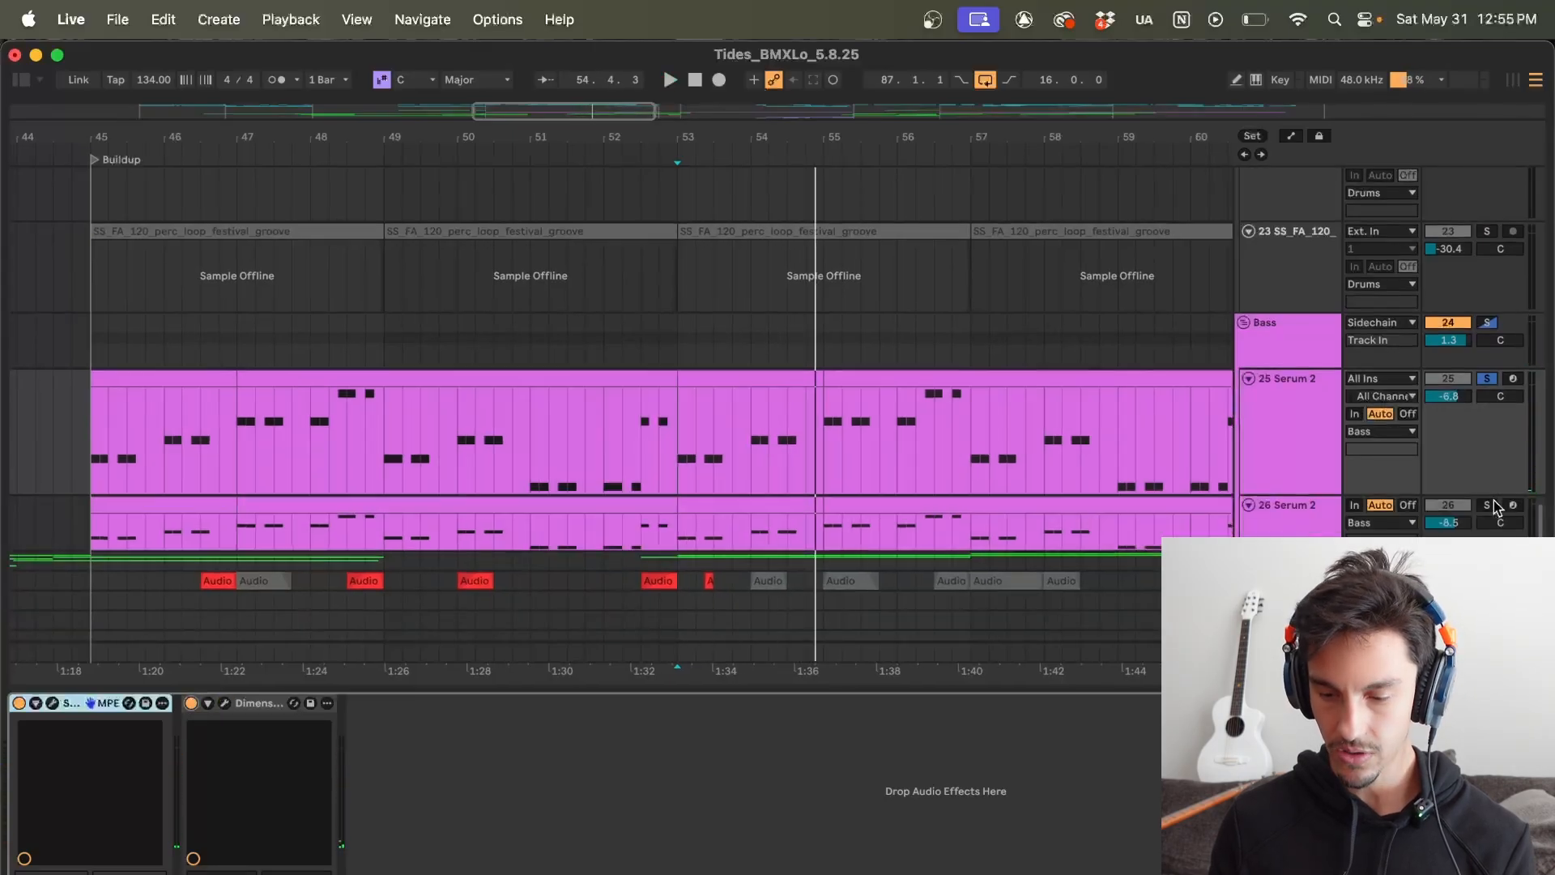
Step: Solo track 26 Serum 2, play it from bar 53 and examine the oscillator settings in its synth window
left_click(1490, 504)
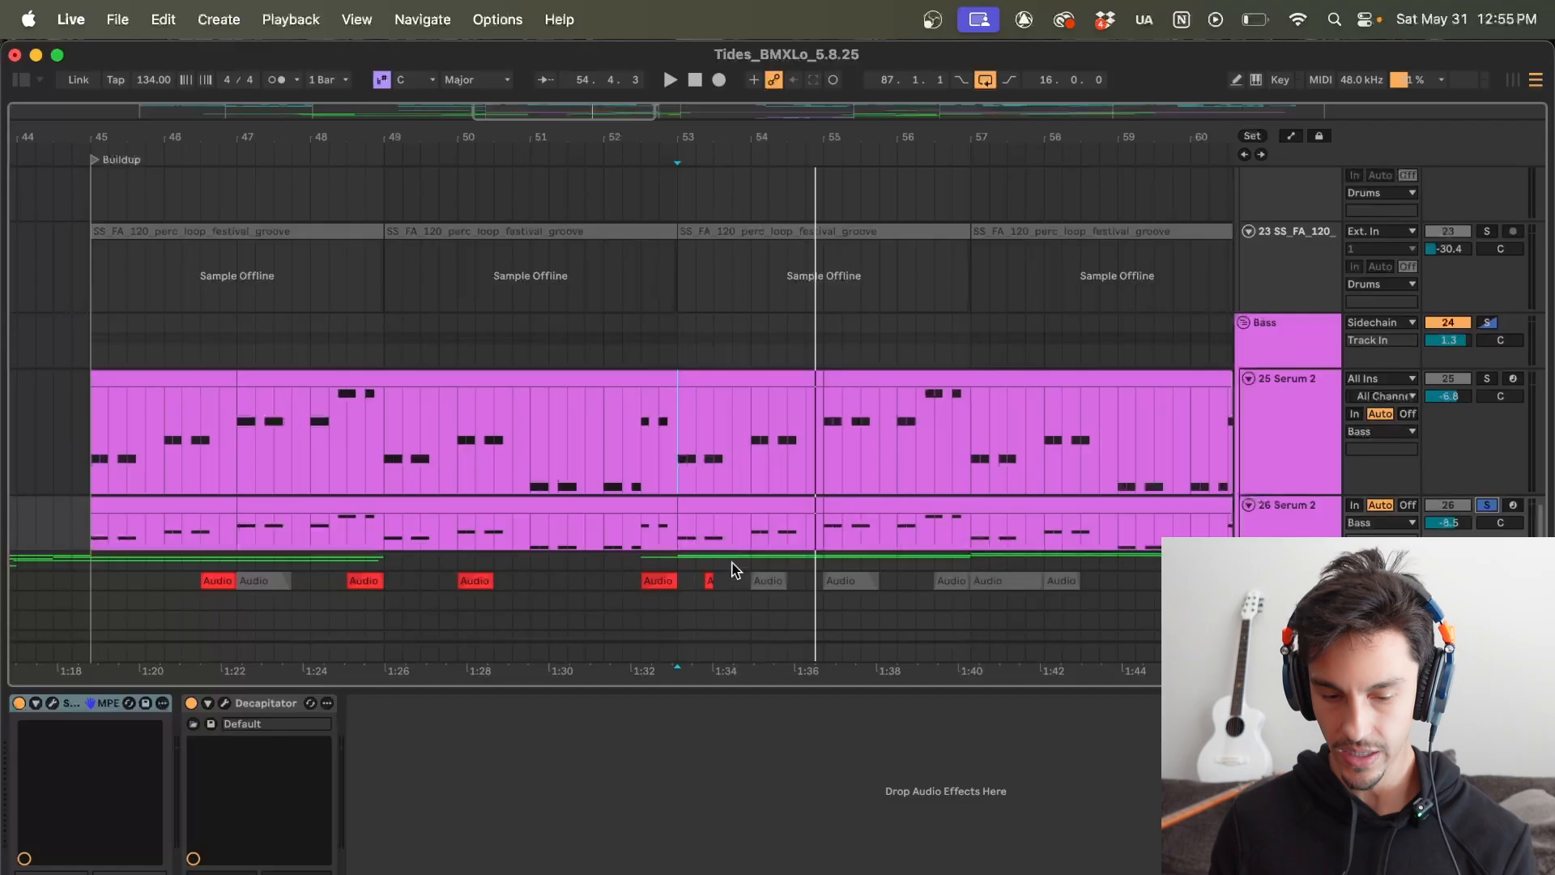
key("space")
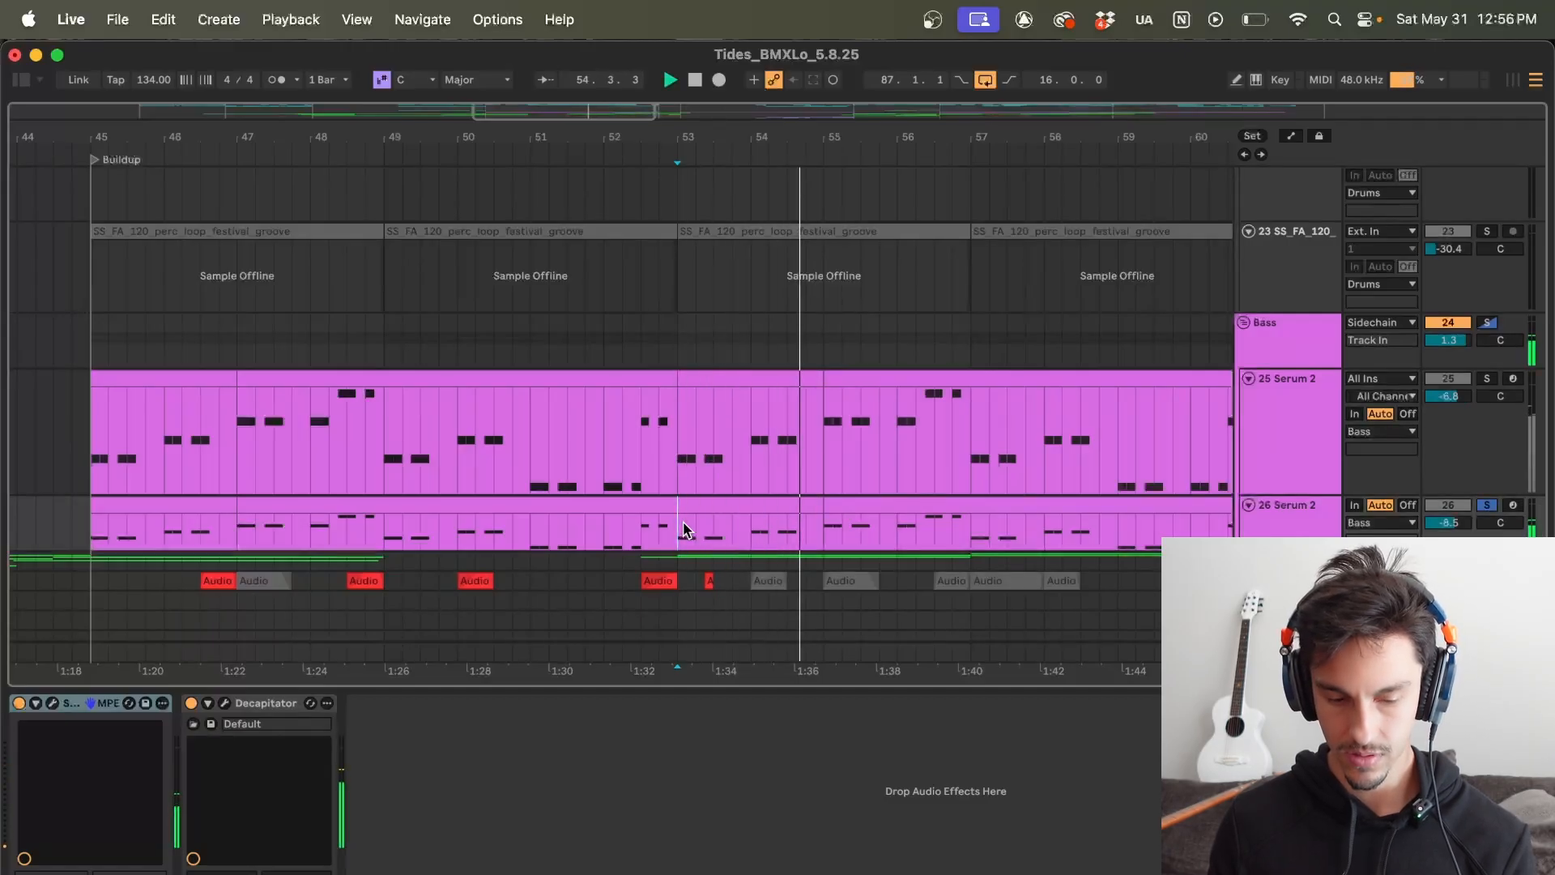
key("space")
left_click(52, 703)
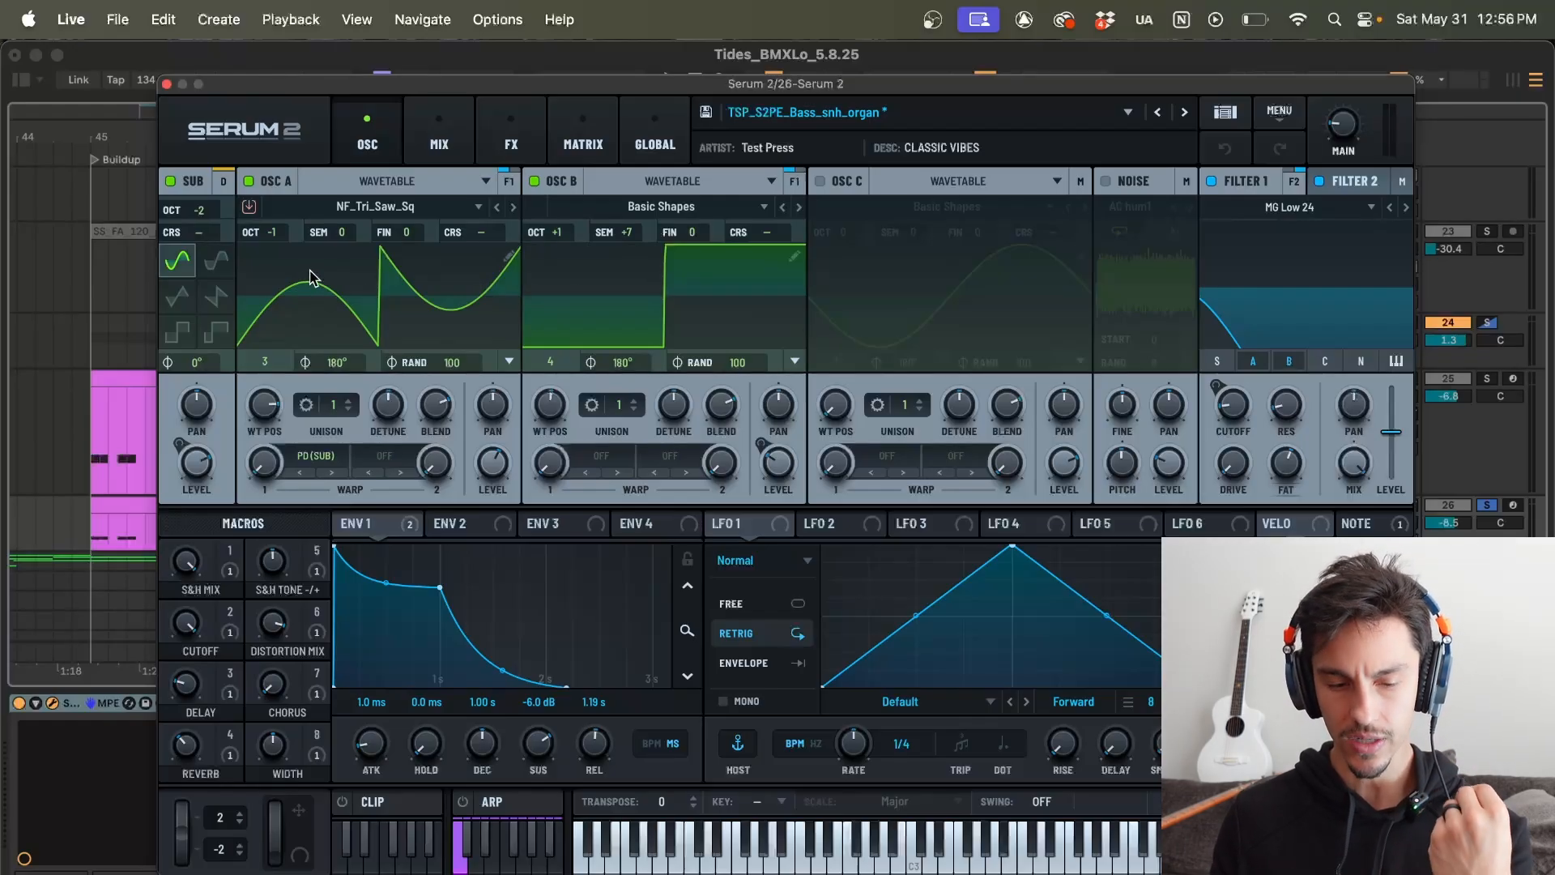
left_click(166, 83)
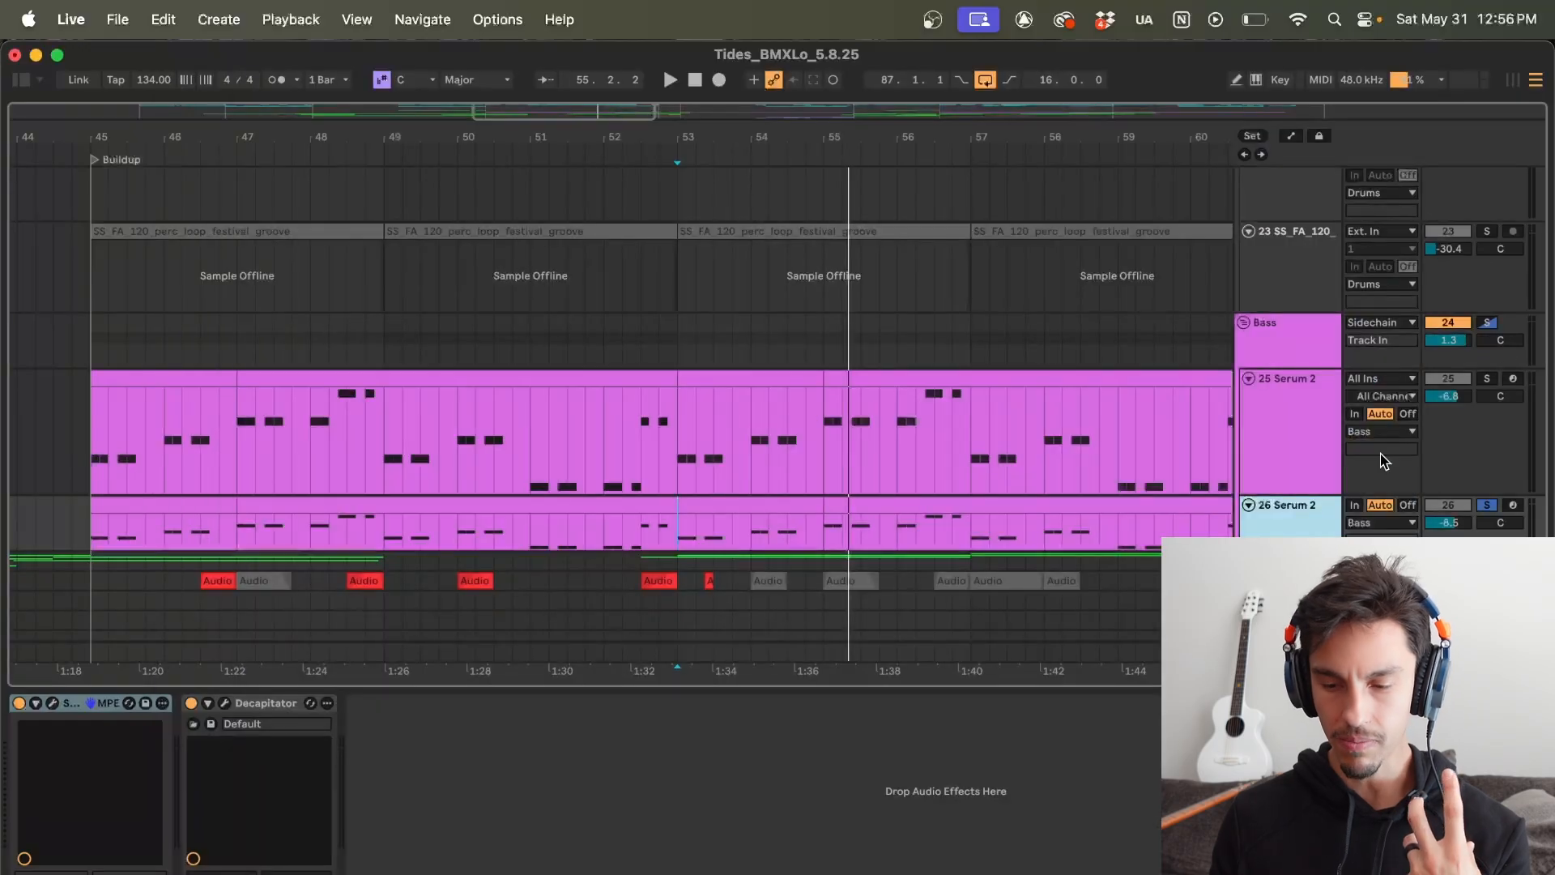
Step: Solo and play track 25 Serum 2, then add track 26 to the solo to hear both bass layers together
left_click(1487, 378)
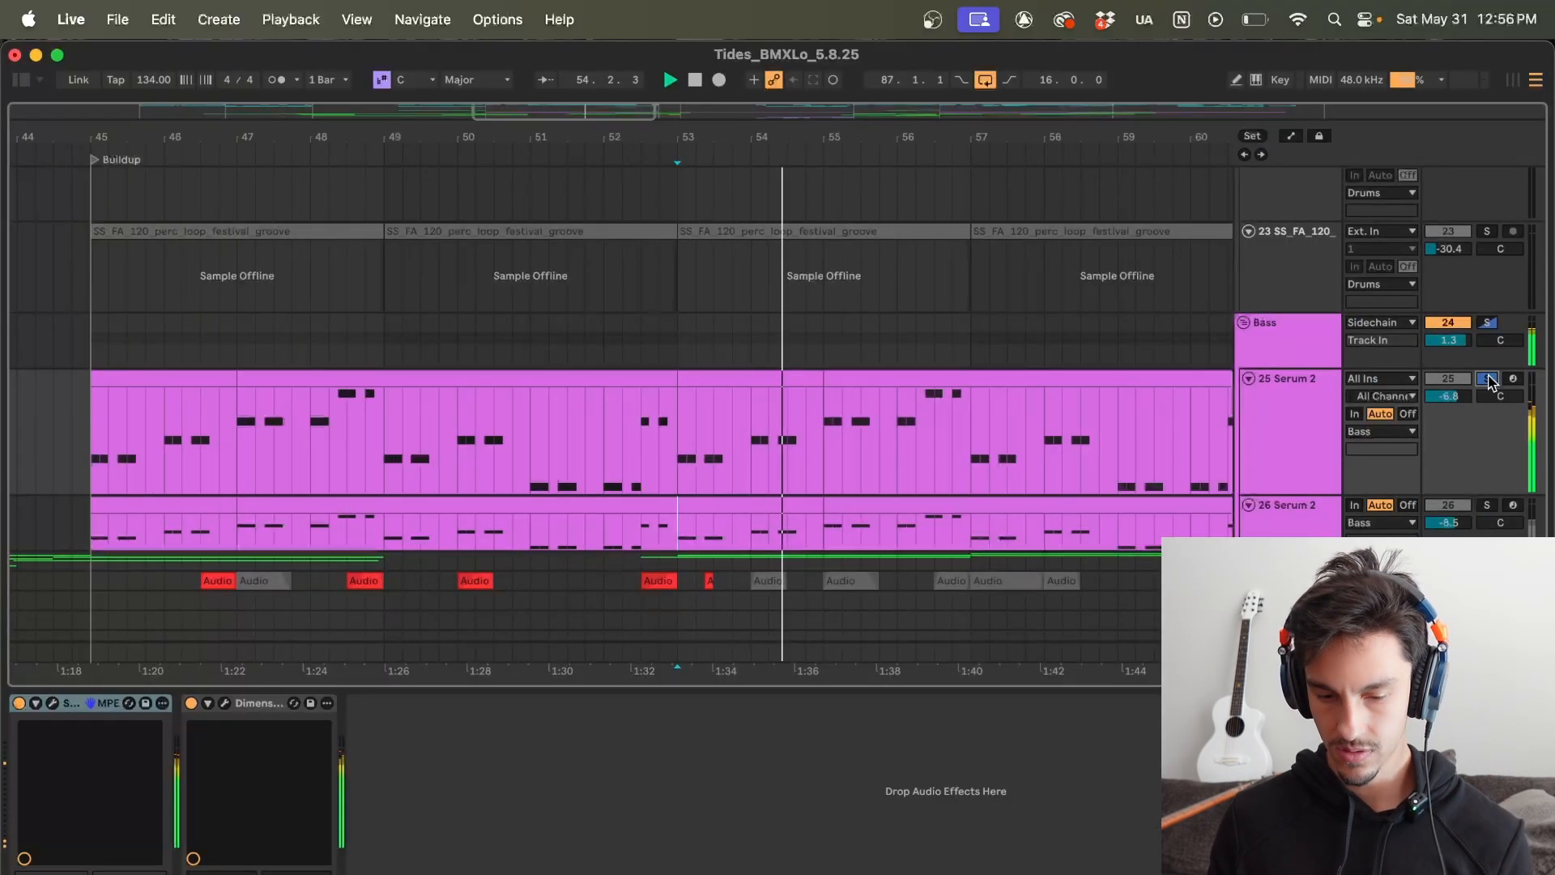
left_click(1488, 505)
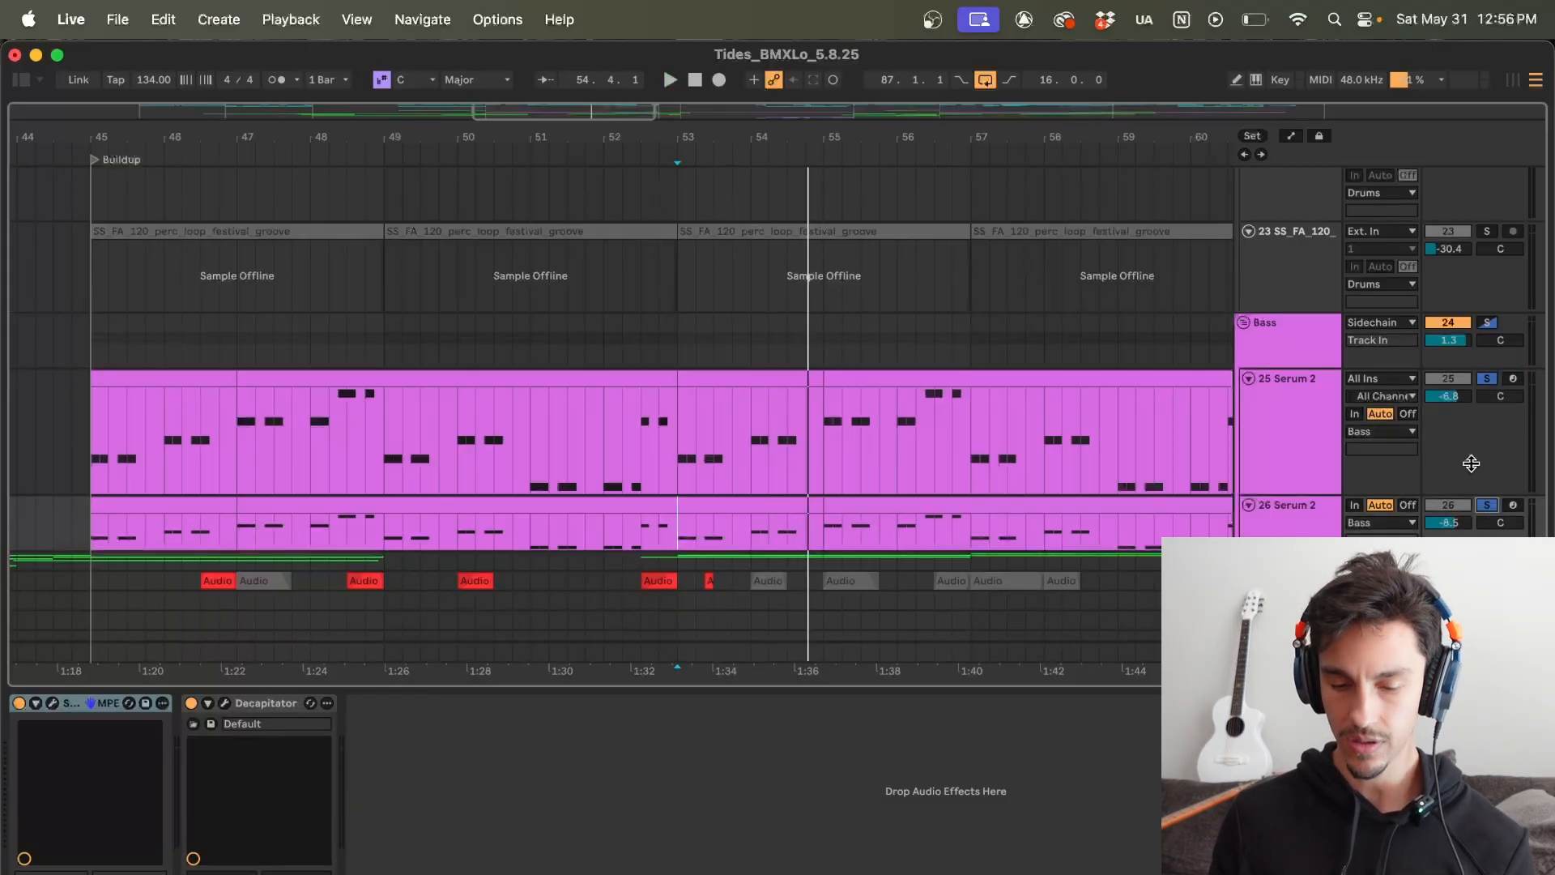
key("space")
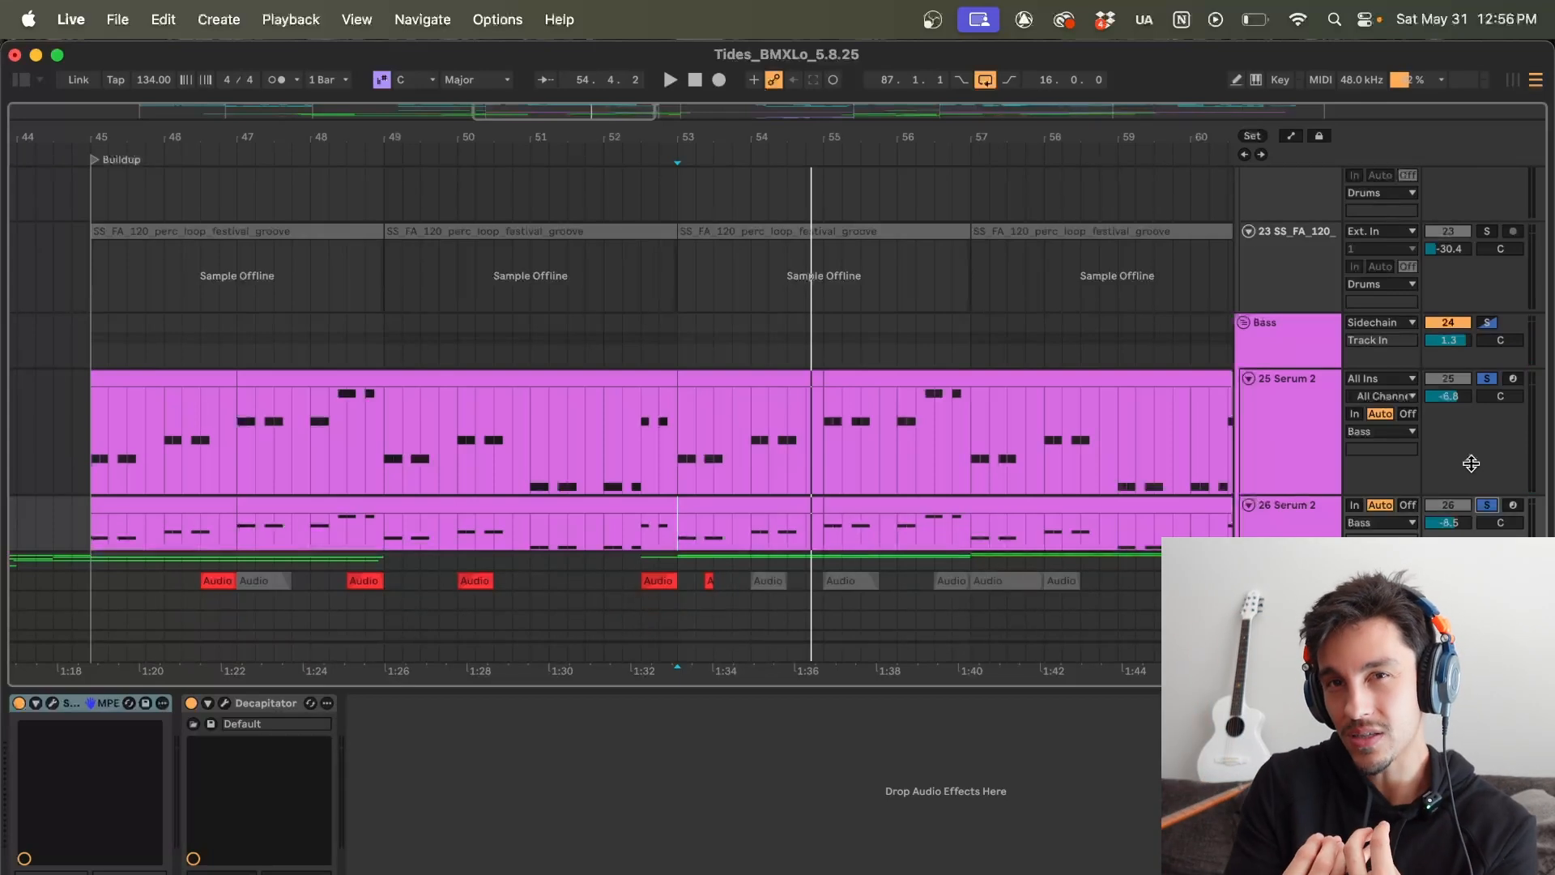
Step: Show the Bass group's effects, and unfold and solo the VOCALS group to show its effect chain
left_click(1300, 342)
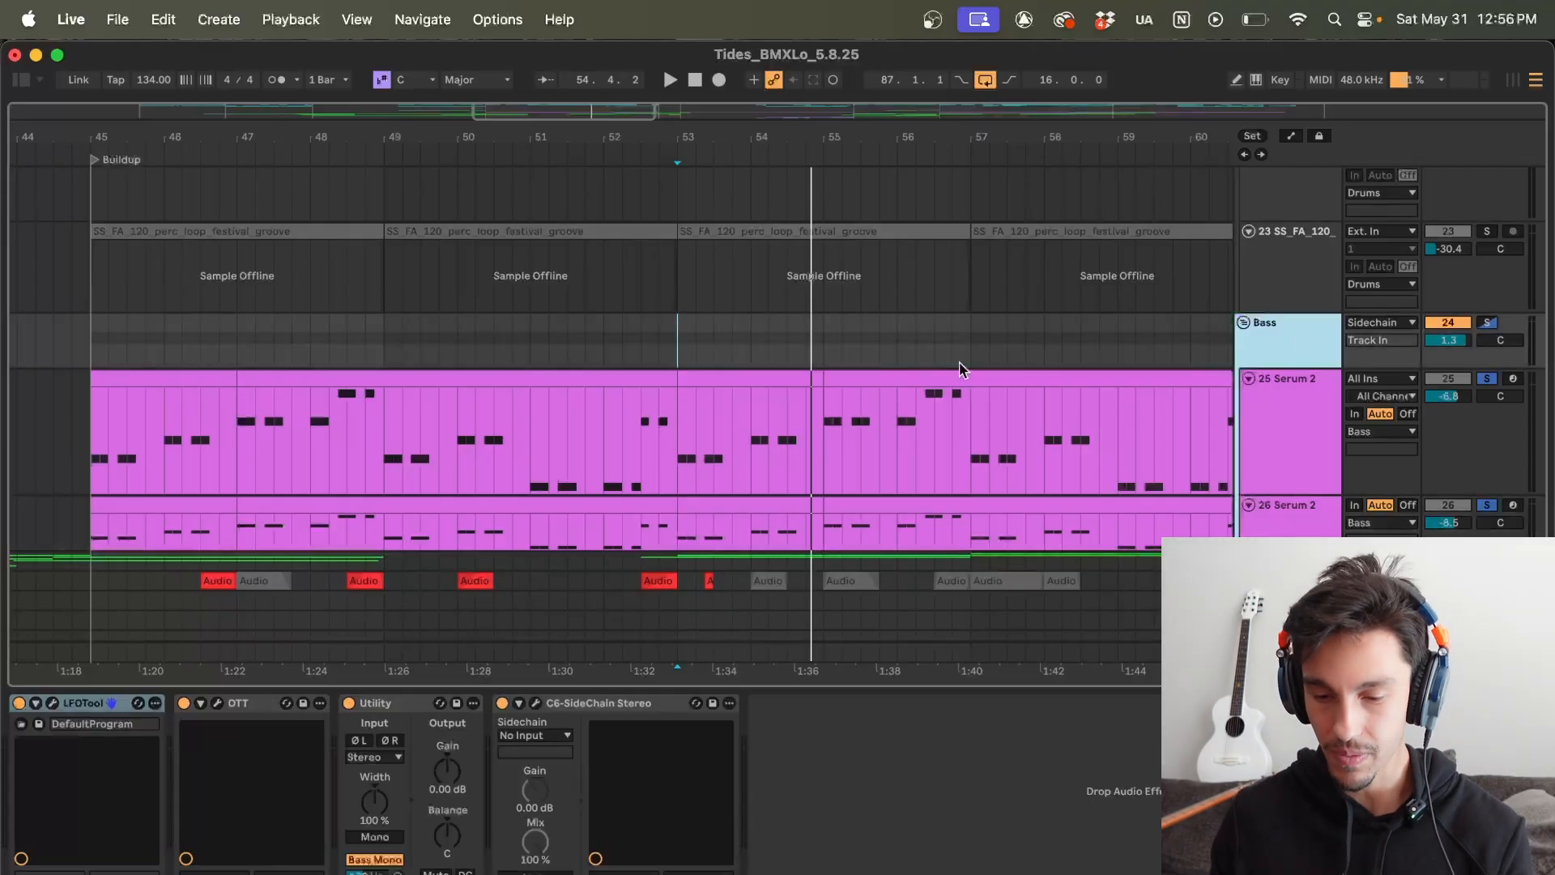
scroll(958, 364, "up", 10)
left_click(1244, 176)
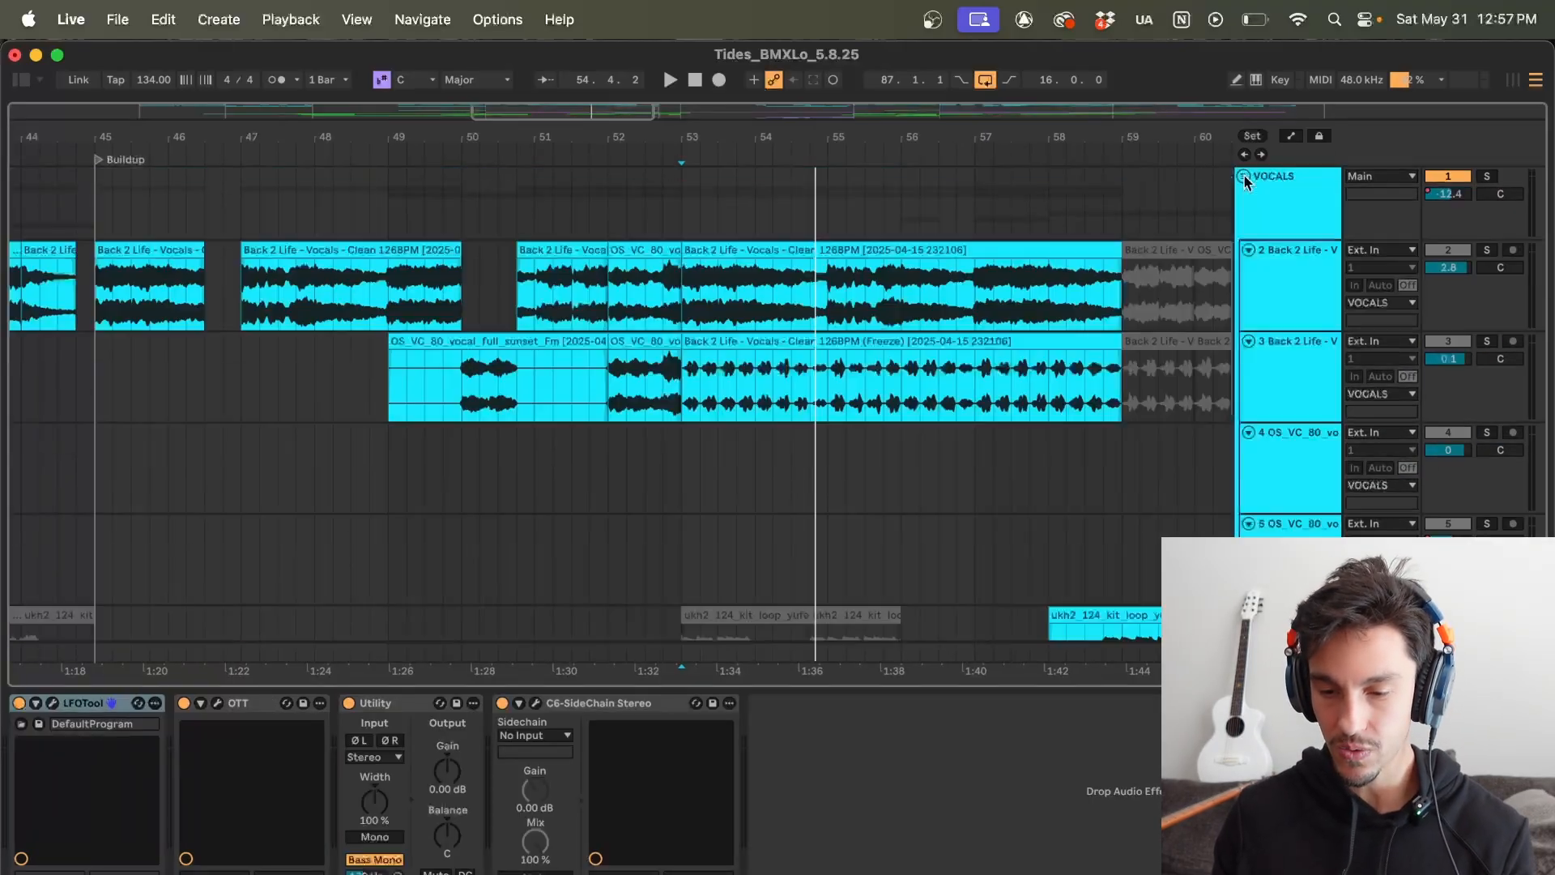
left_click(1487, 177)
left_click(1488, 176)
left_click(1443, 177)
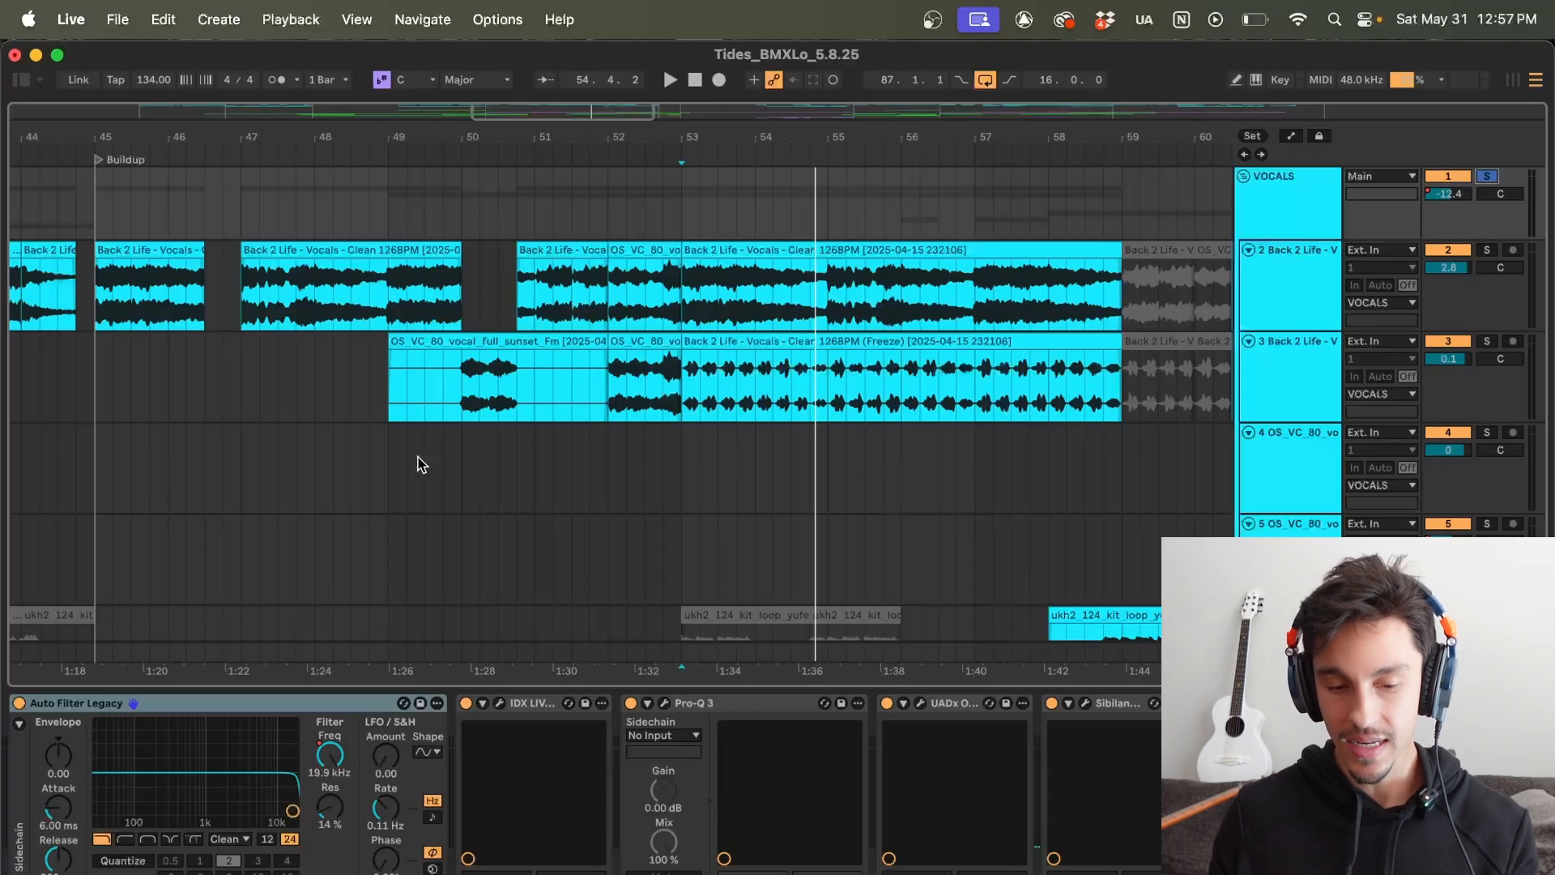
Step: Play the soloed VOCALS group from the start of the Buildup at bar 45
left_click(106, 324)
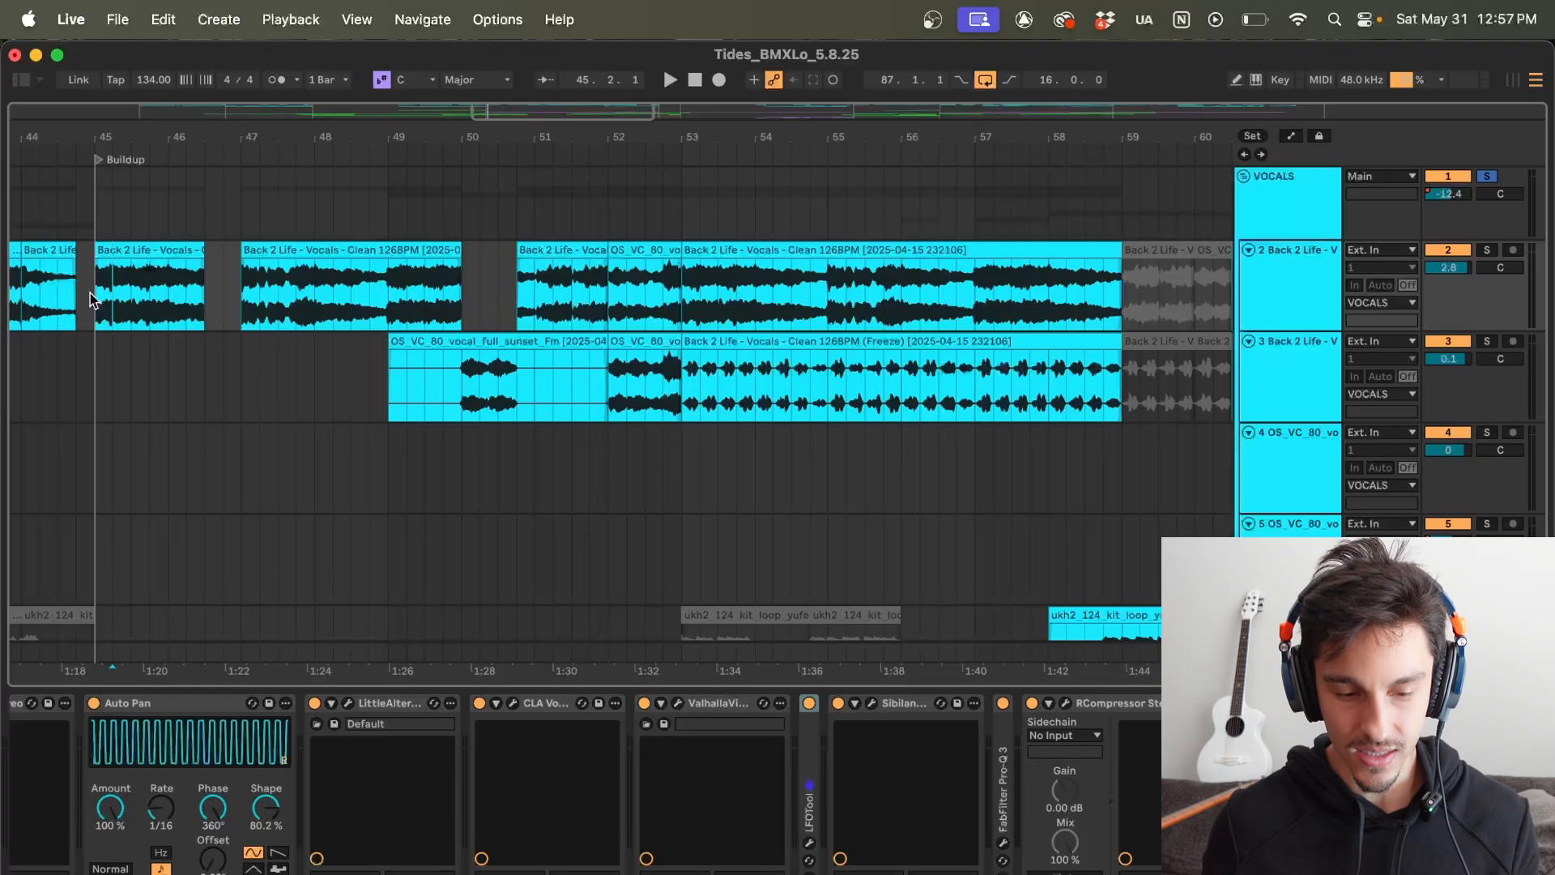
key("space")
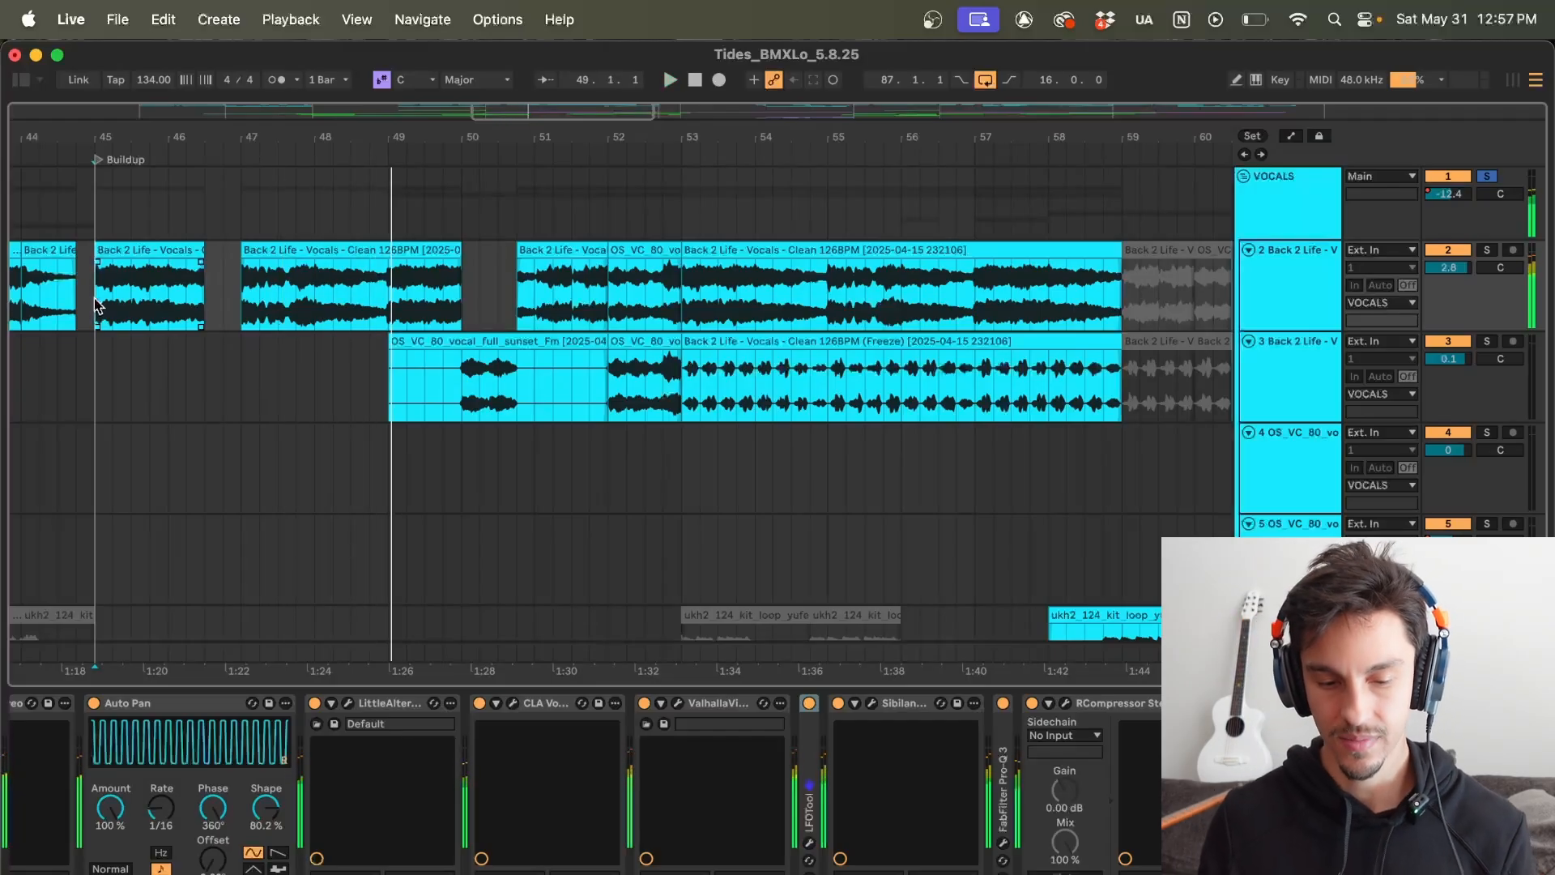
key("space")
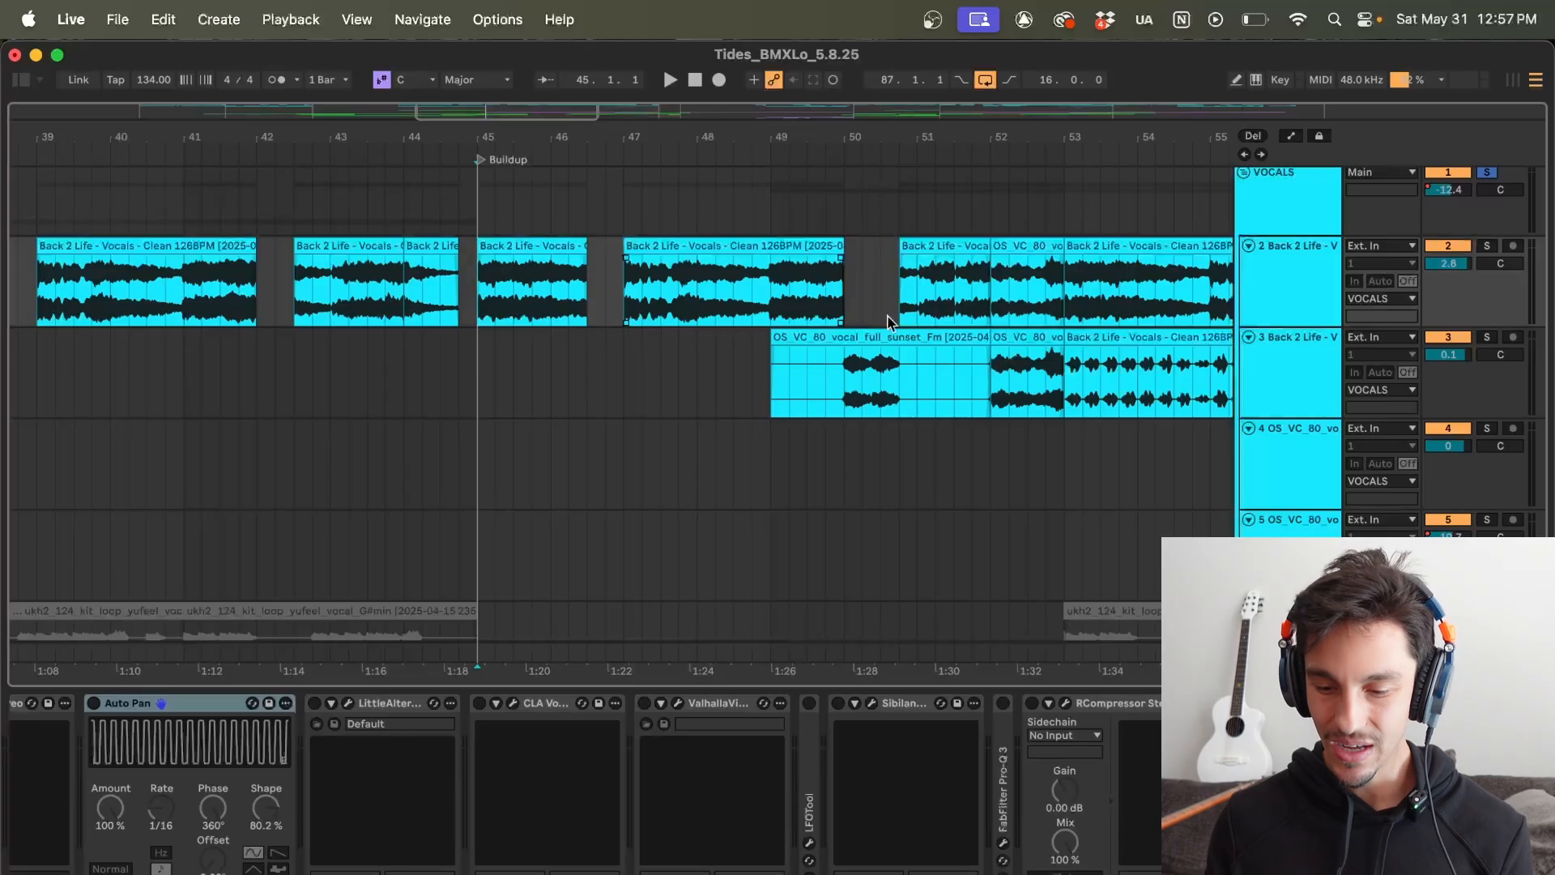
Step: Solo track 2 Back 2 Life vocals and play it from the Buildup with its creative effects off
left_click(1288, 287)
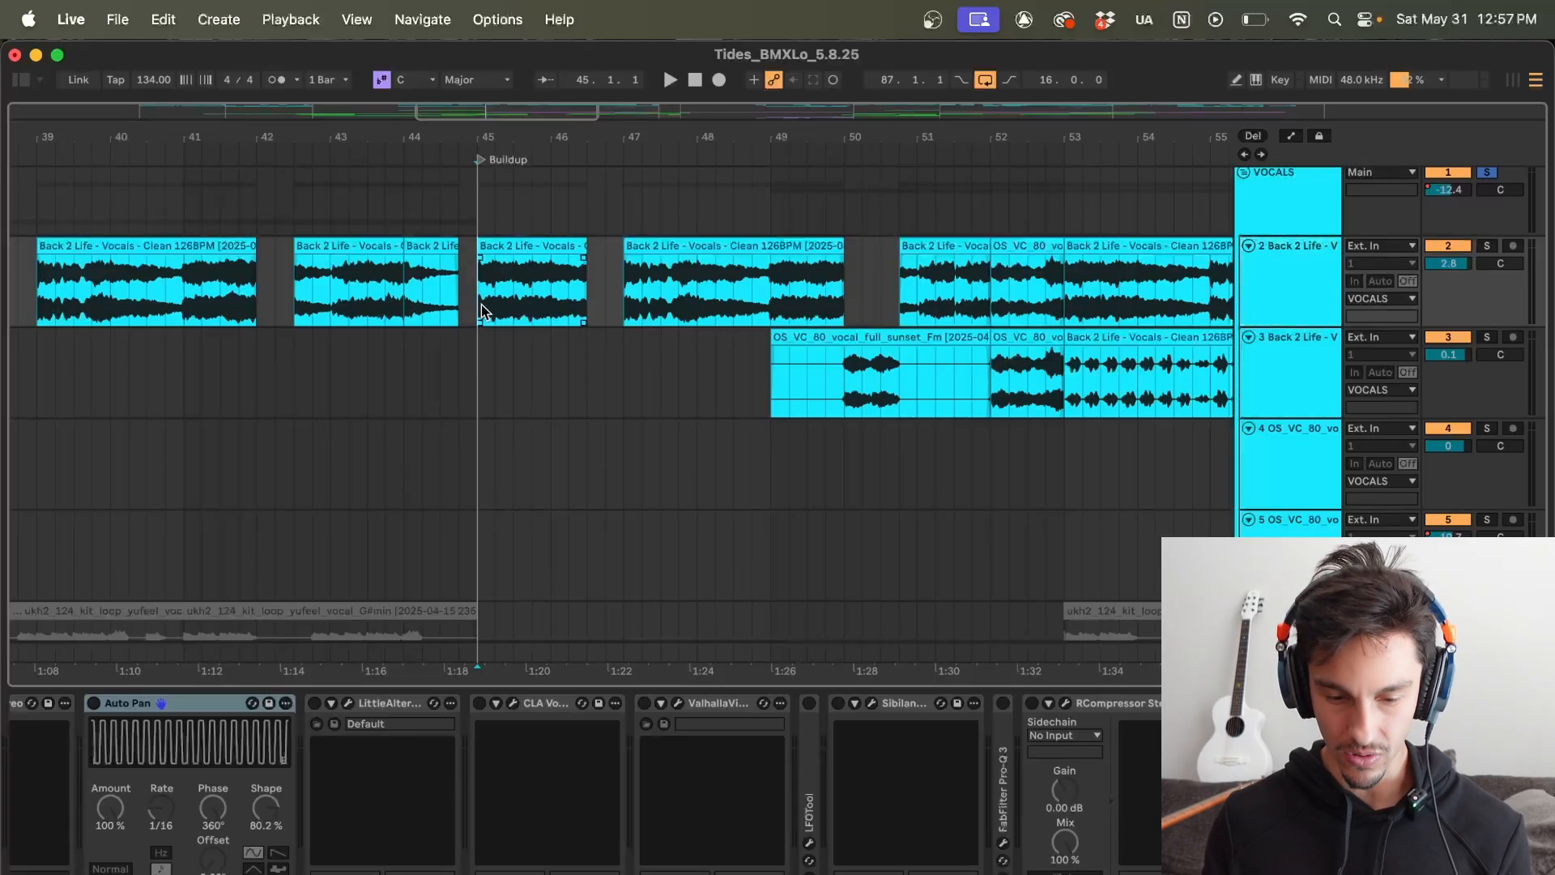
key("s")
key("space")
scroll(485, 798, "left", 2)
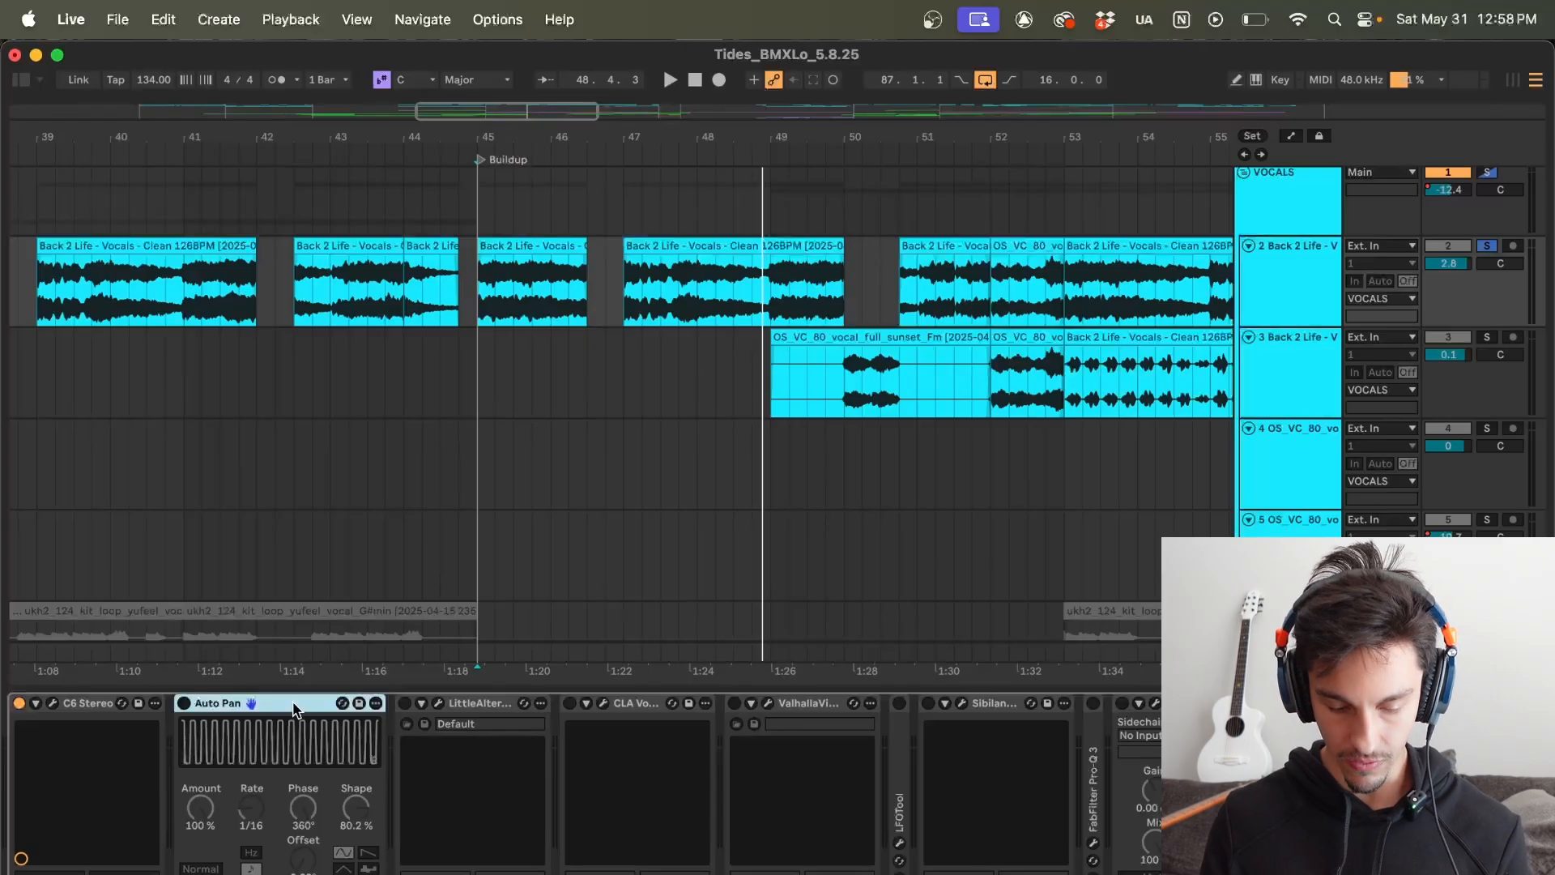
Step: Replace the existing Auto Pan on track 2 with a fresh one from the browser and set its amount to 100 %
key("super+f")
type("aut")
left_click_drag(305, 196, 225, 701)
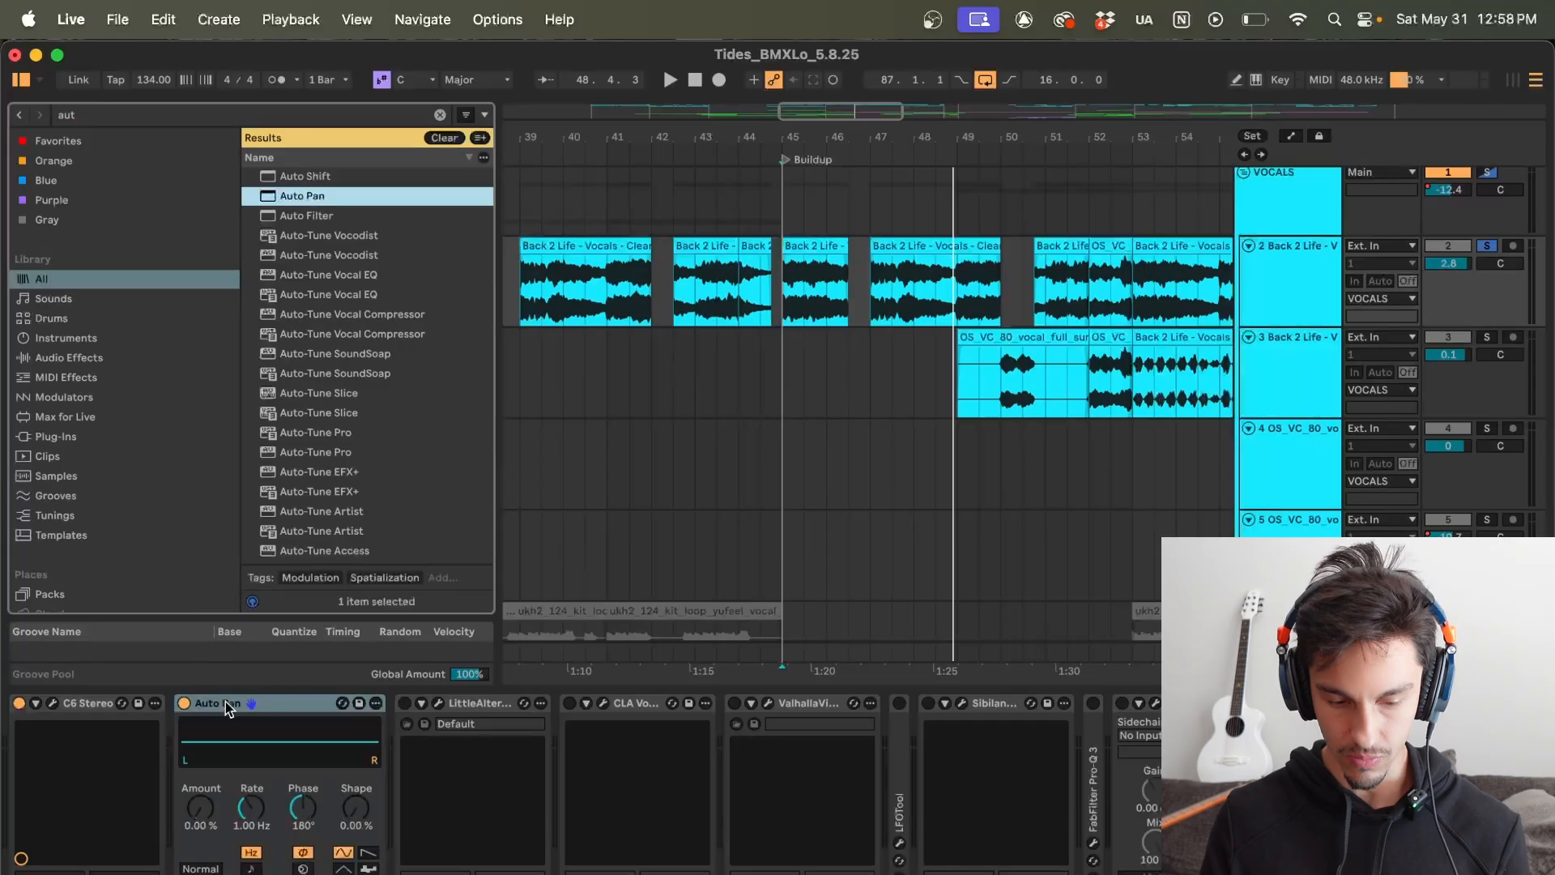
left_click_drag(198, 810, 199, 697)
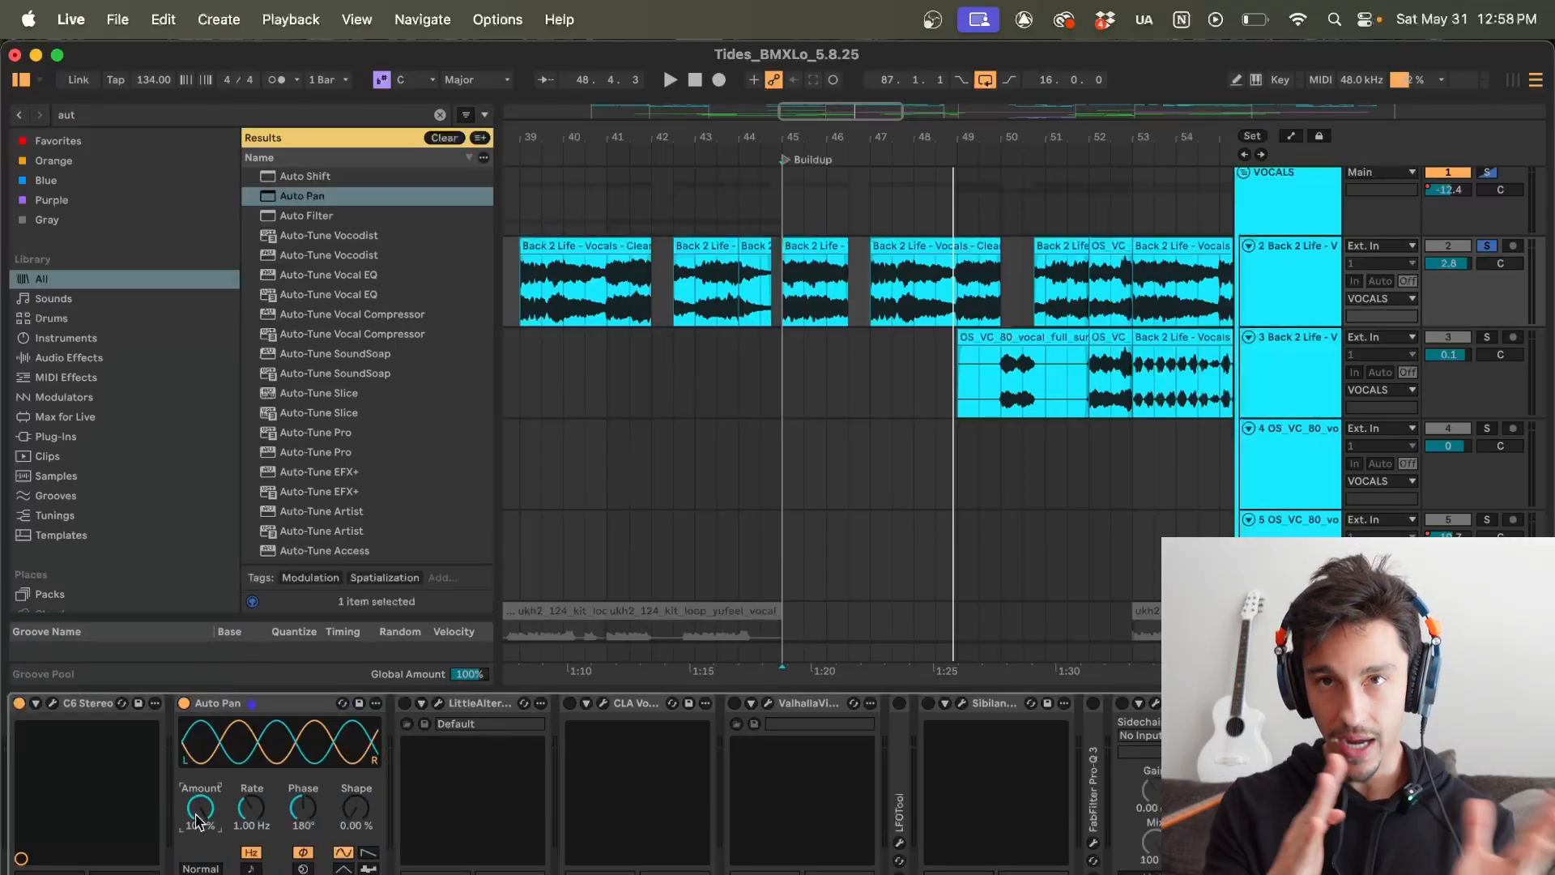
Step: Play the vocal through Auto Pan, set the phase to 360°, and play it again
key("space")
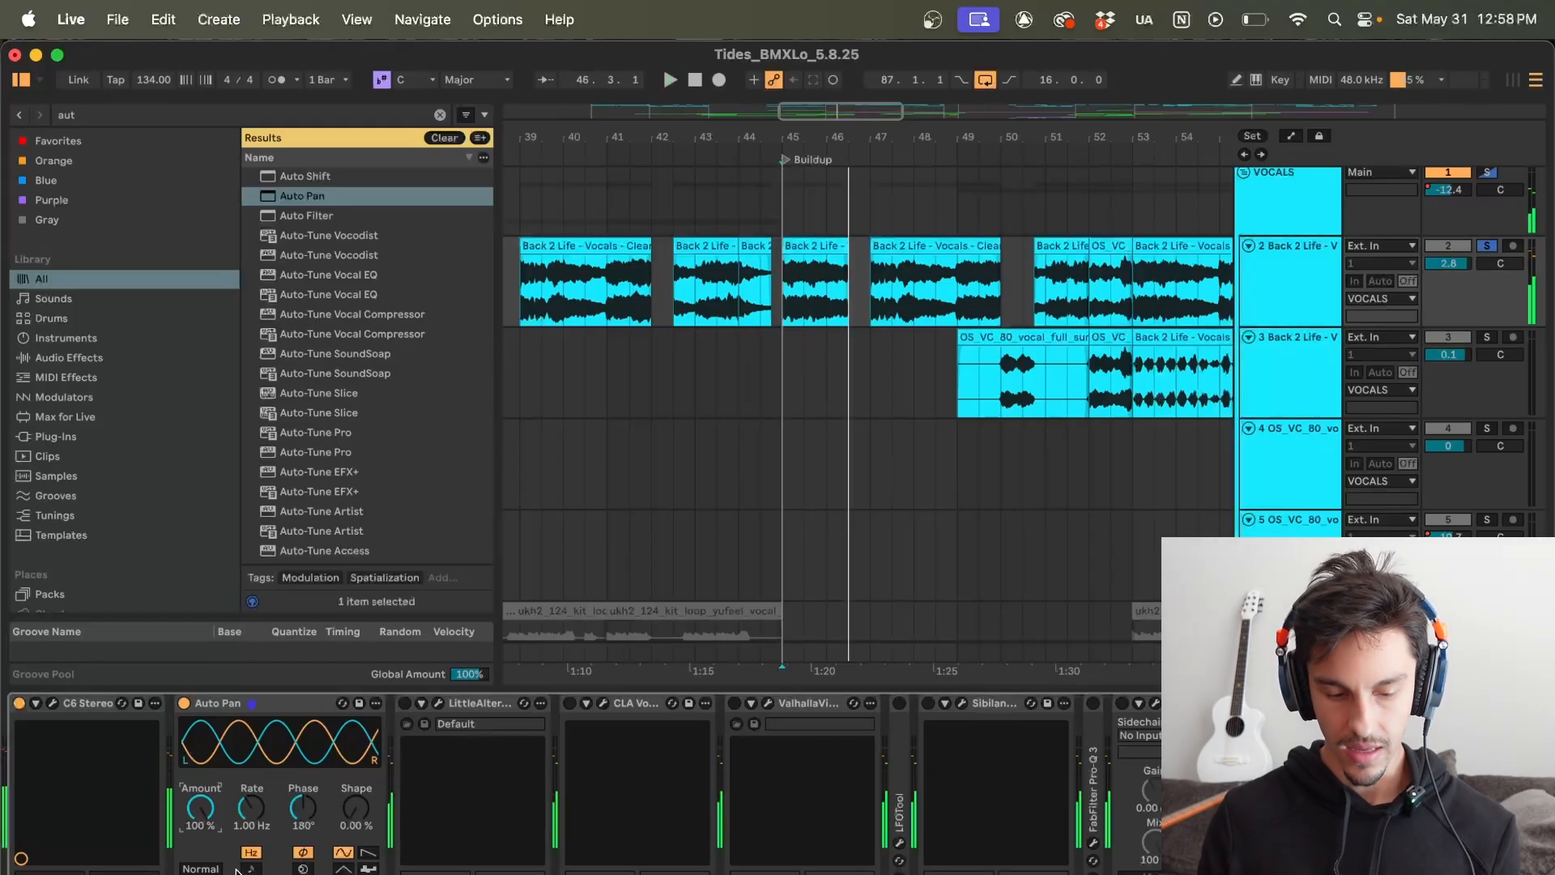
left_click_drag(303, 806, 303, 757)
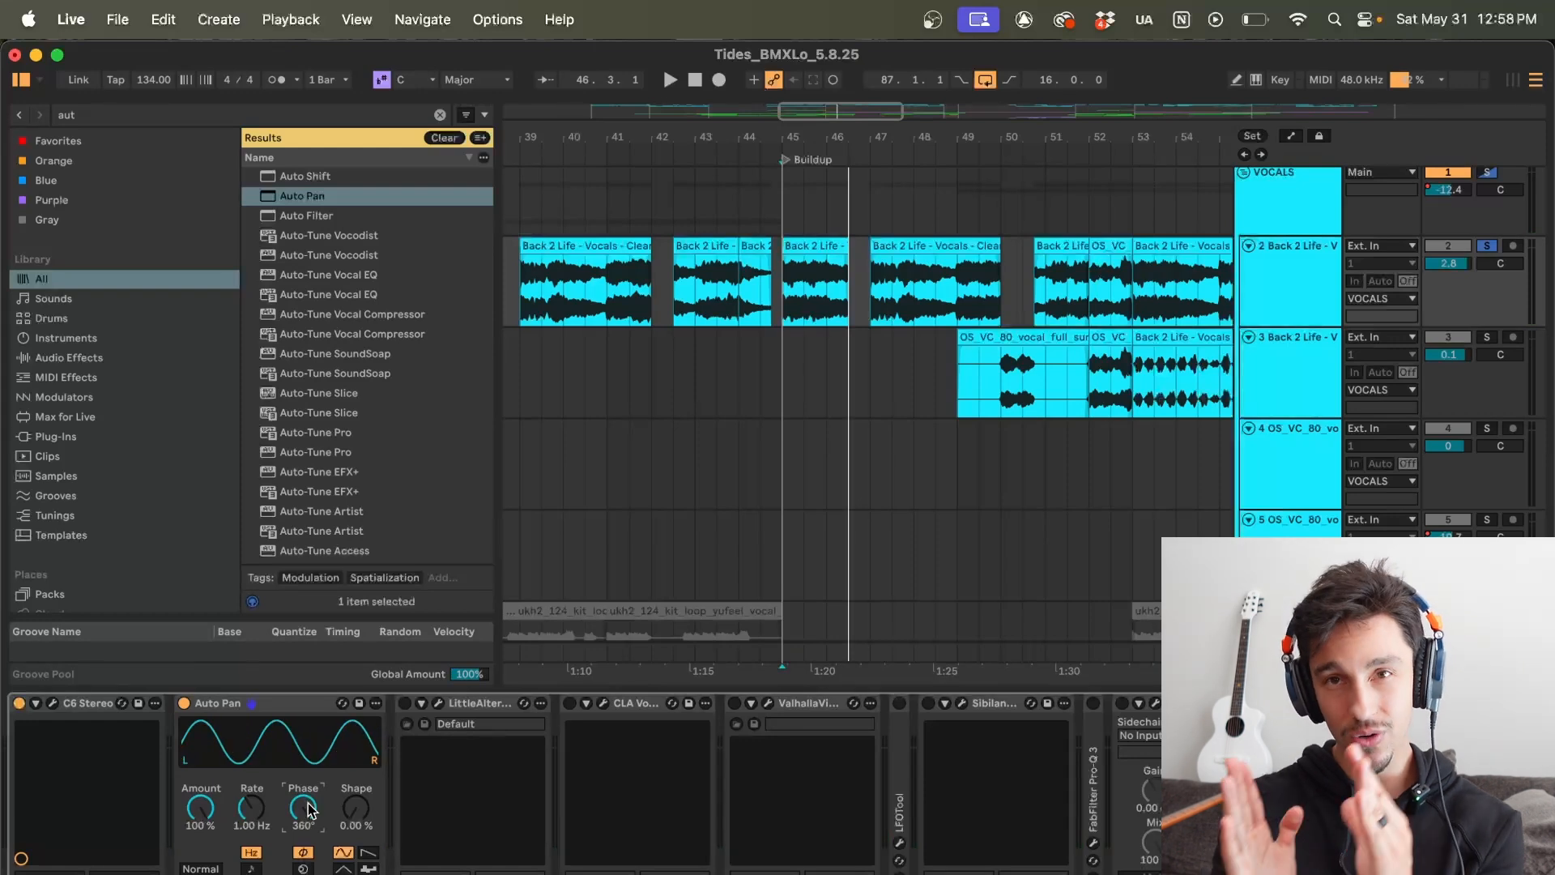
key("space")
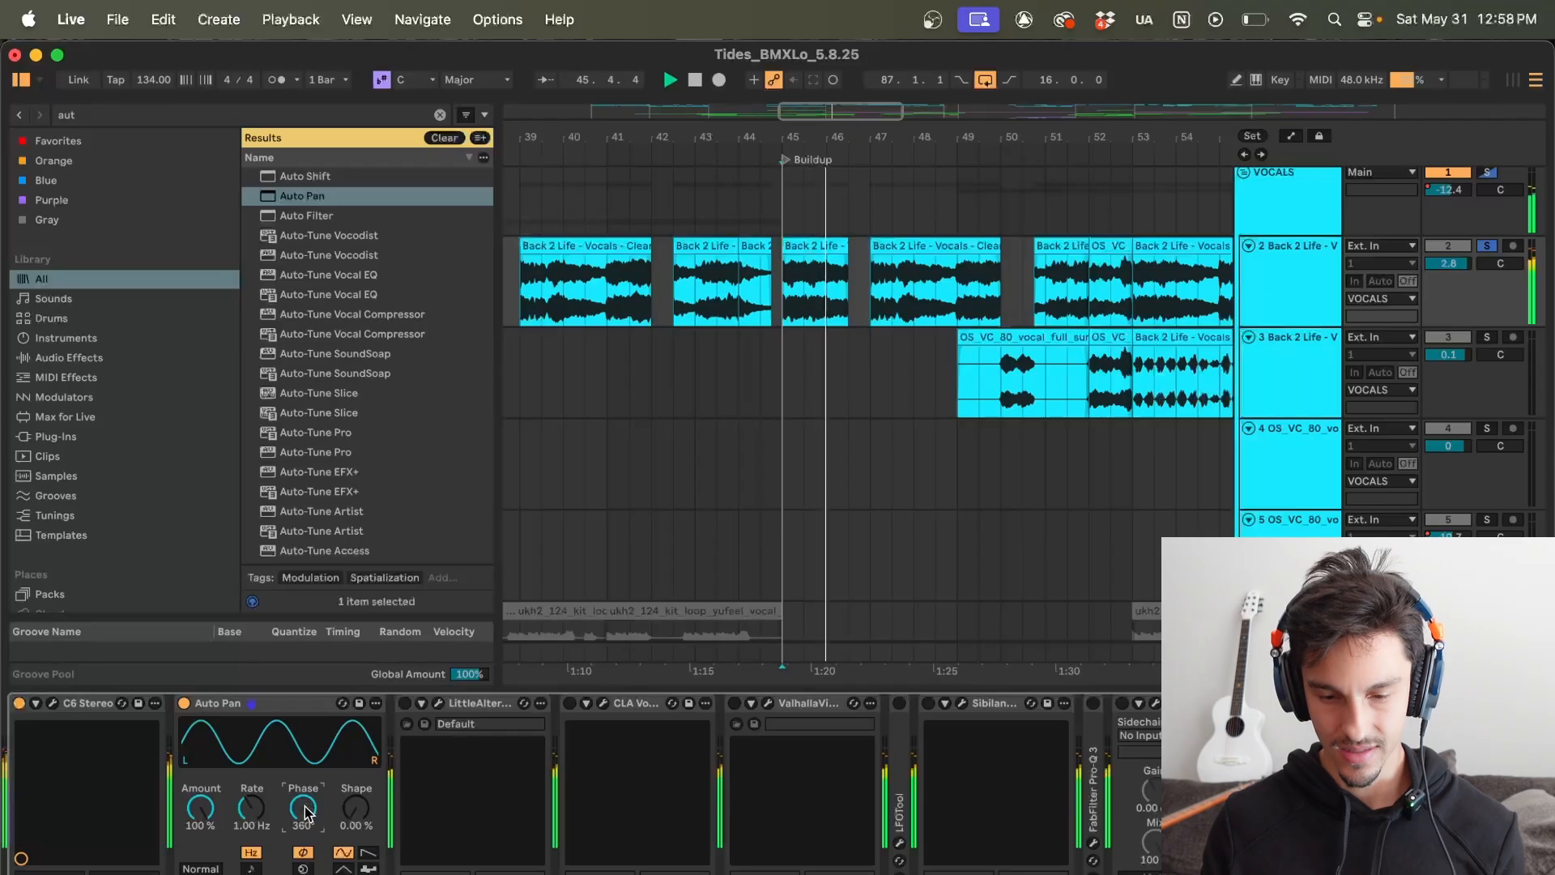
key("space")
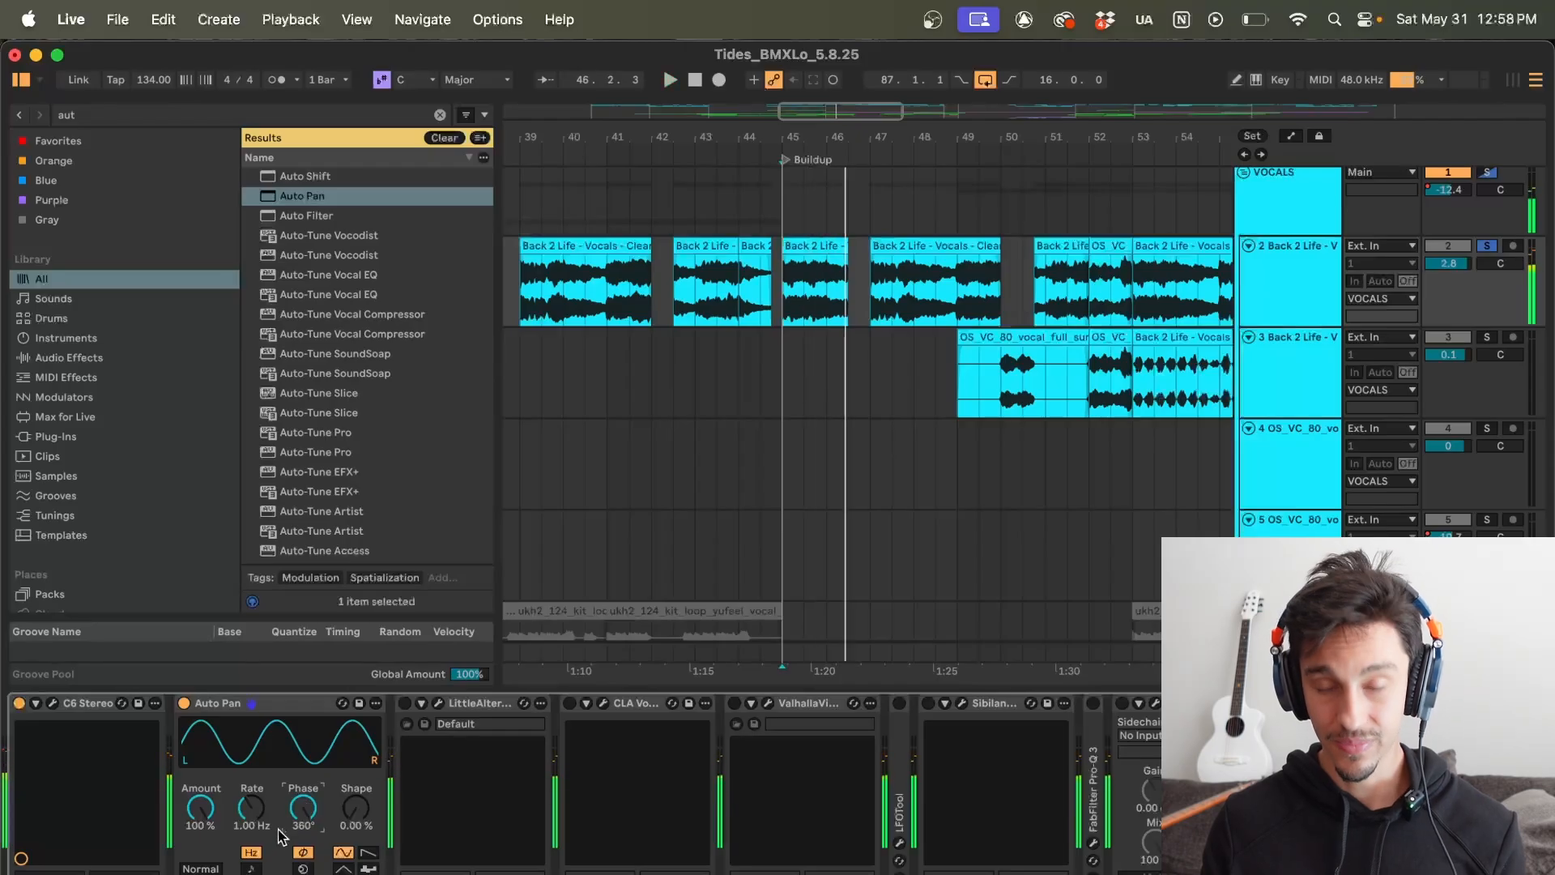
Step: Sync the Auto Pan rate to 1/16 and raise its shape to 86.5 % while the vocal plays
left_click(250, 868)
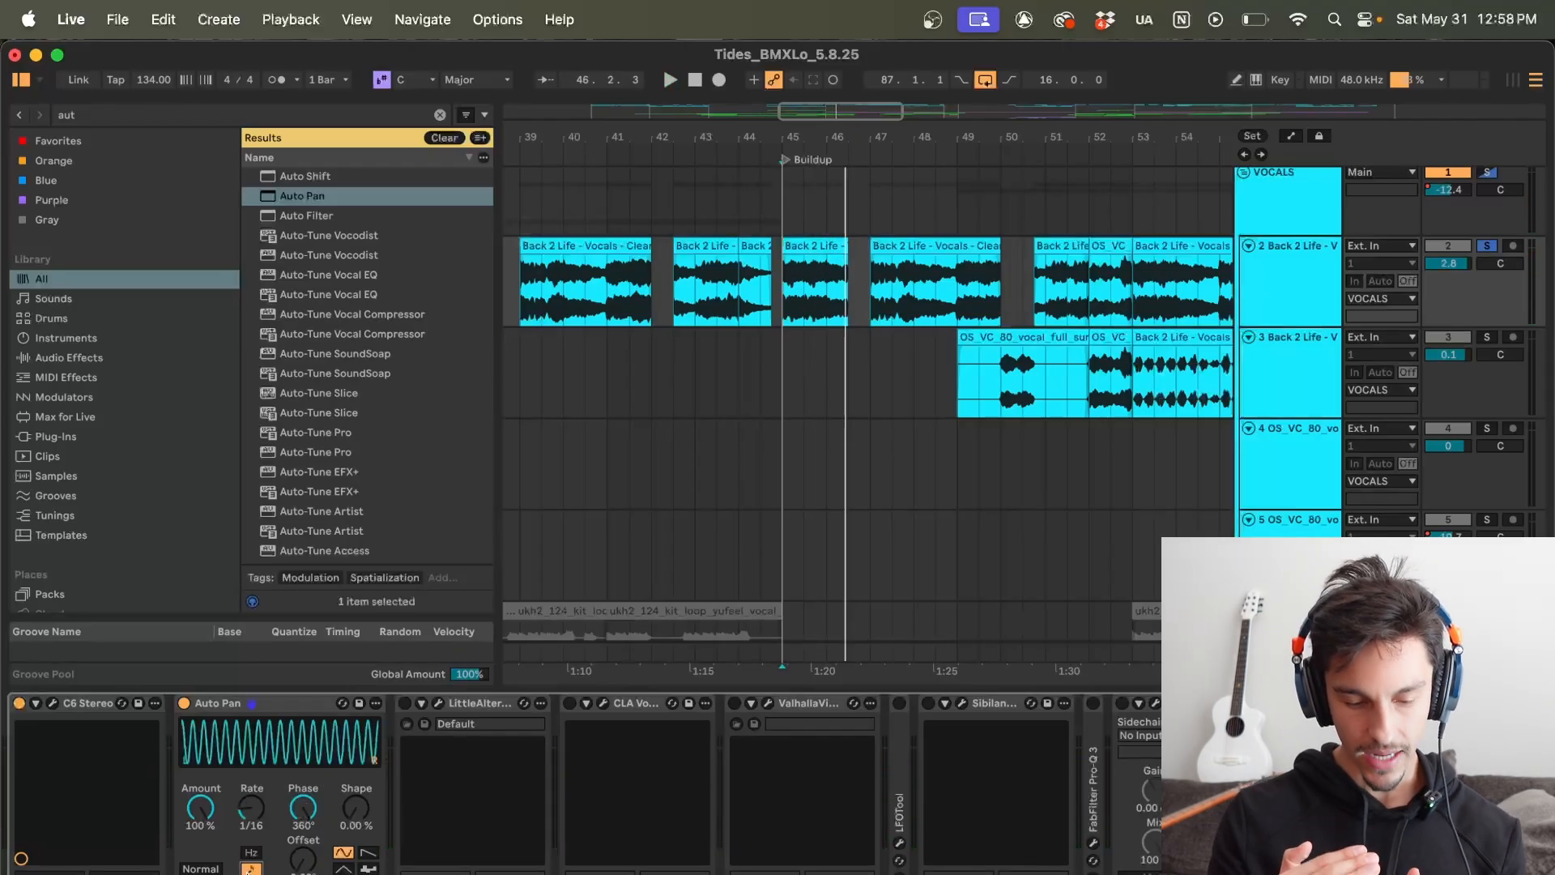
left_click(251, 853)
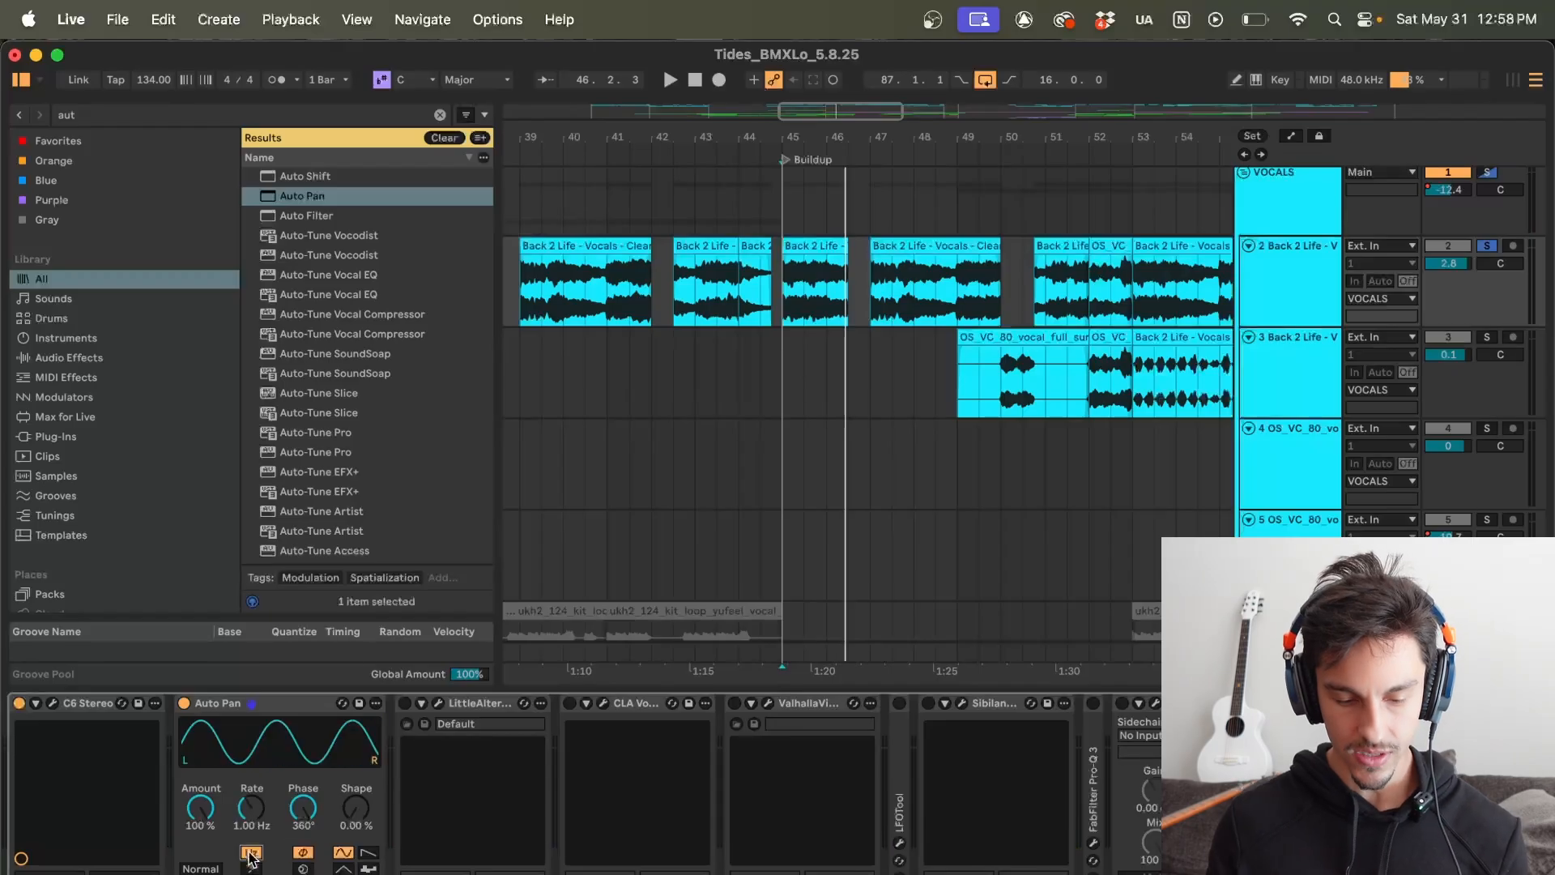
left_click(250, 868)
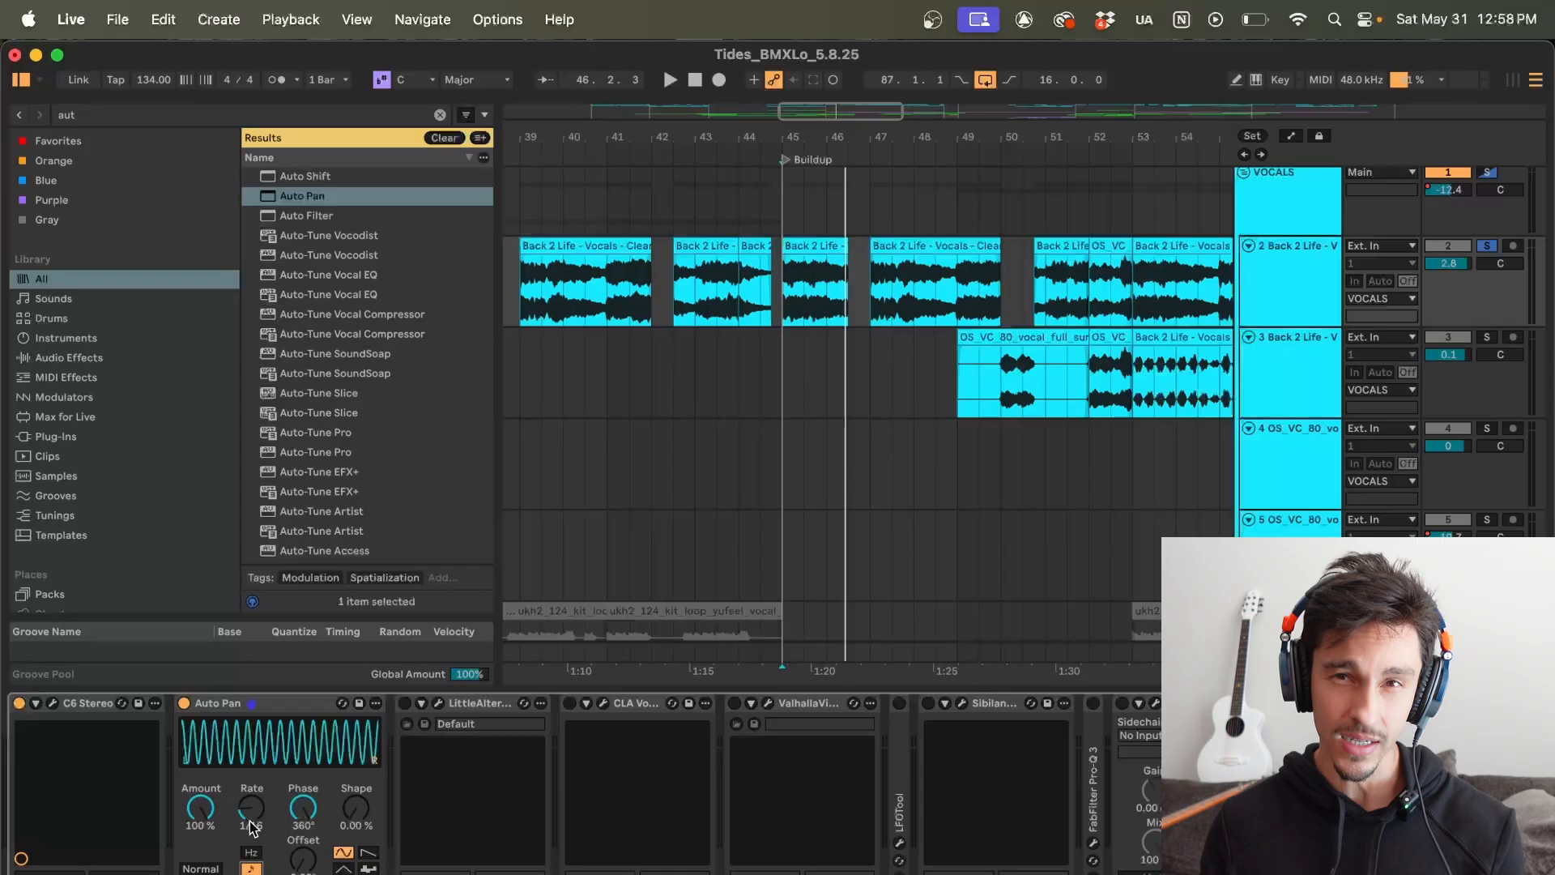
key("space")
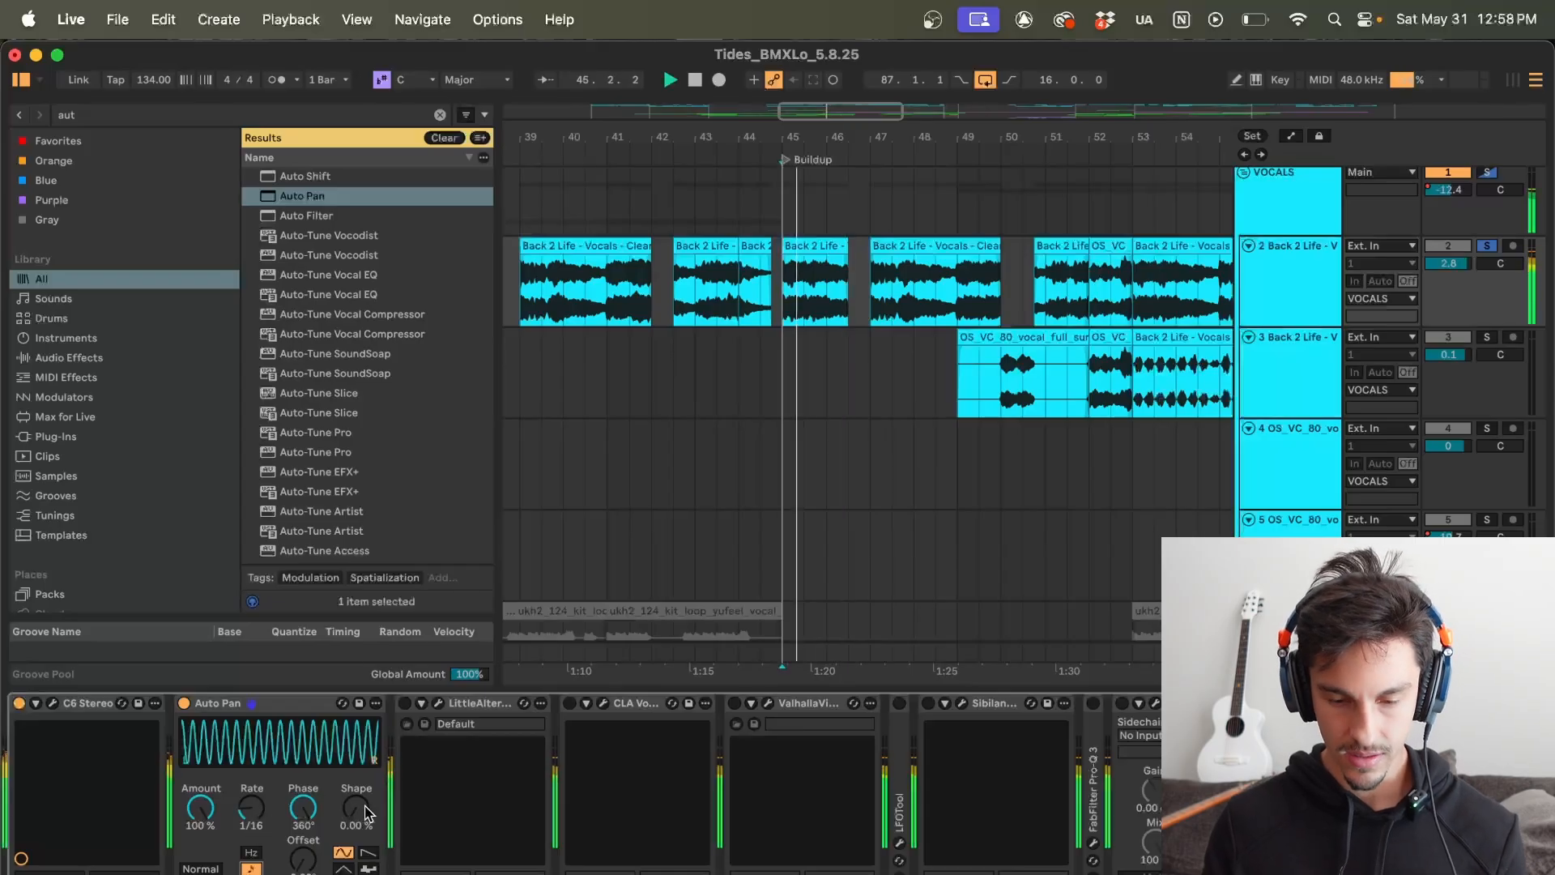
mouse_move(366, 812)
left_mouse_down()
mouse_move(367, 769)
mouse_move(356, 804)
left_mouse_up()
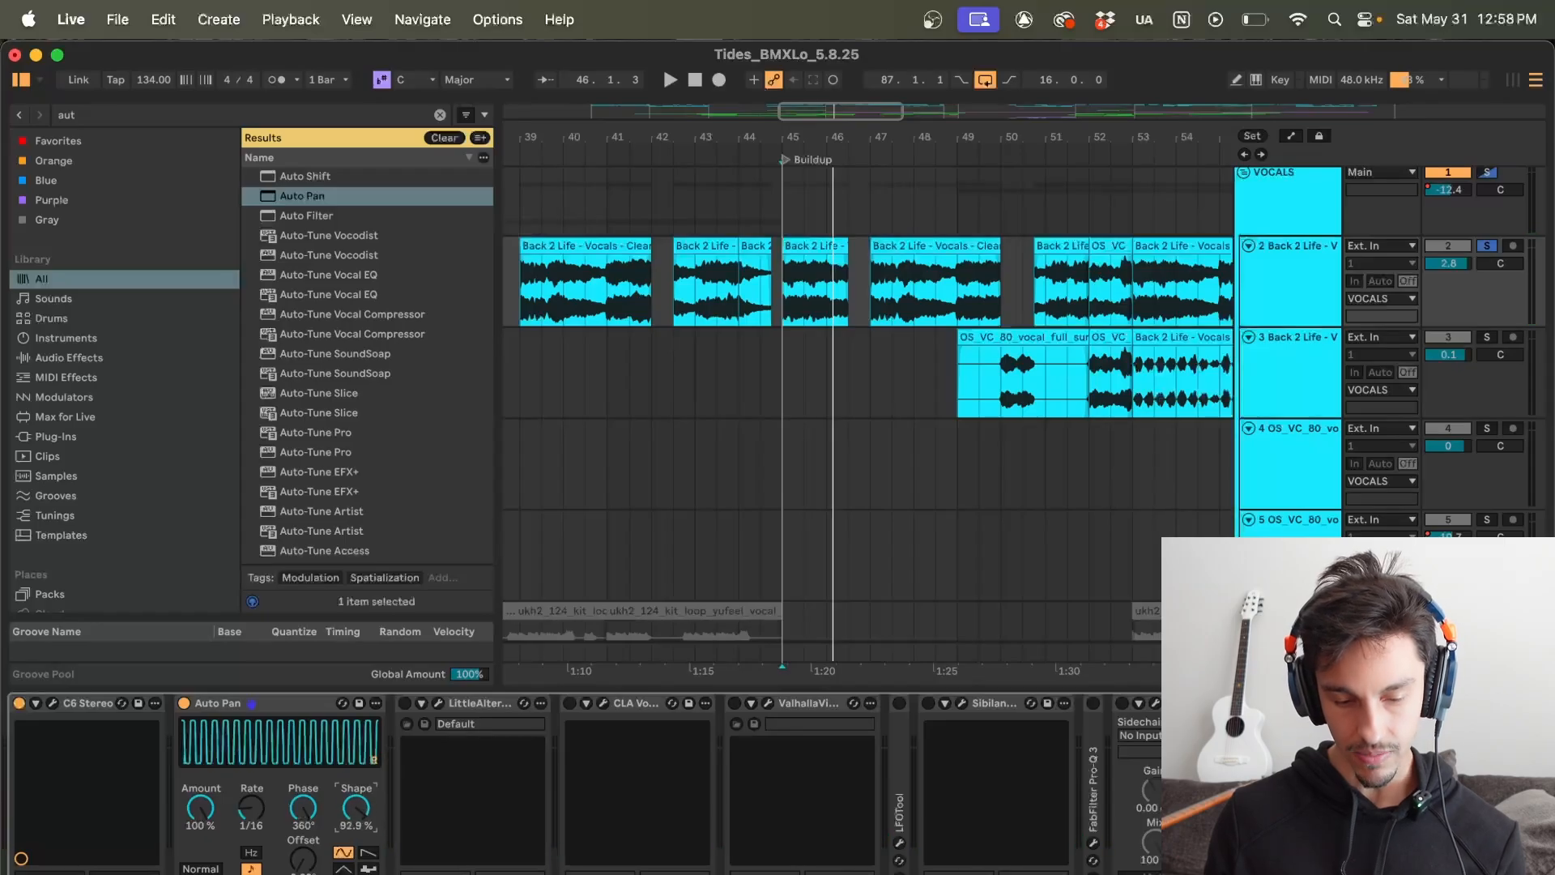
left_click_drag(367, 814, 367, 825)
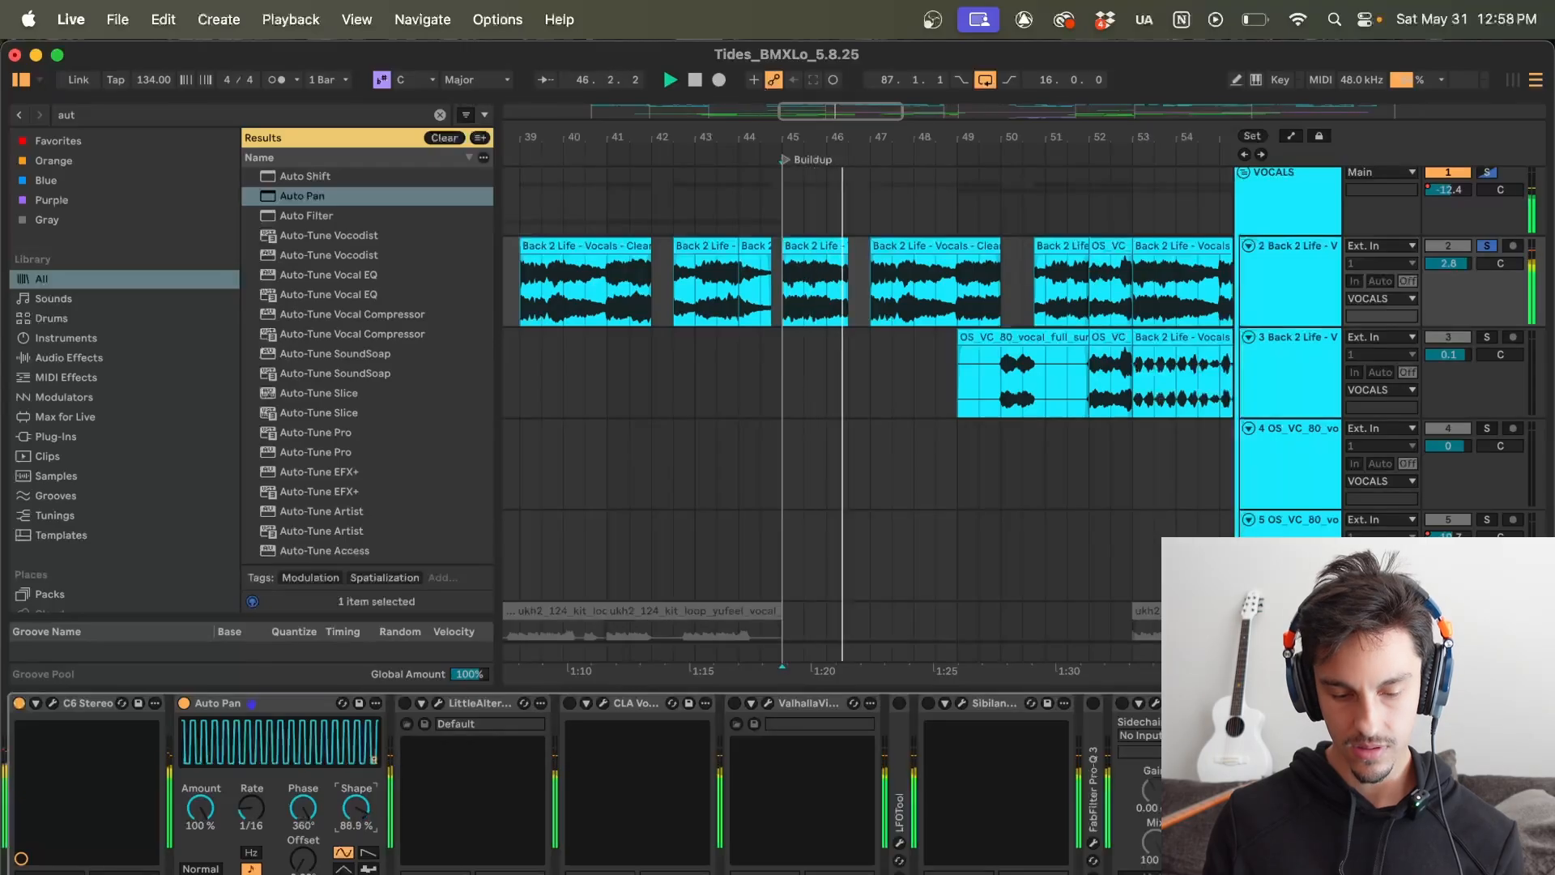
Step: Open LittleAlterBoy on track 2, turn it on, play the vocal through it, and close its window
left_click(437, 703)
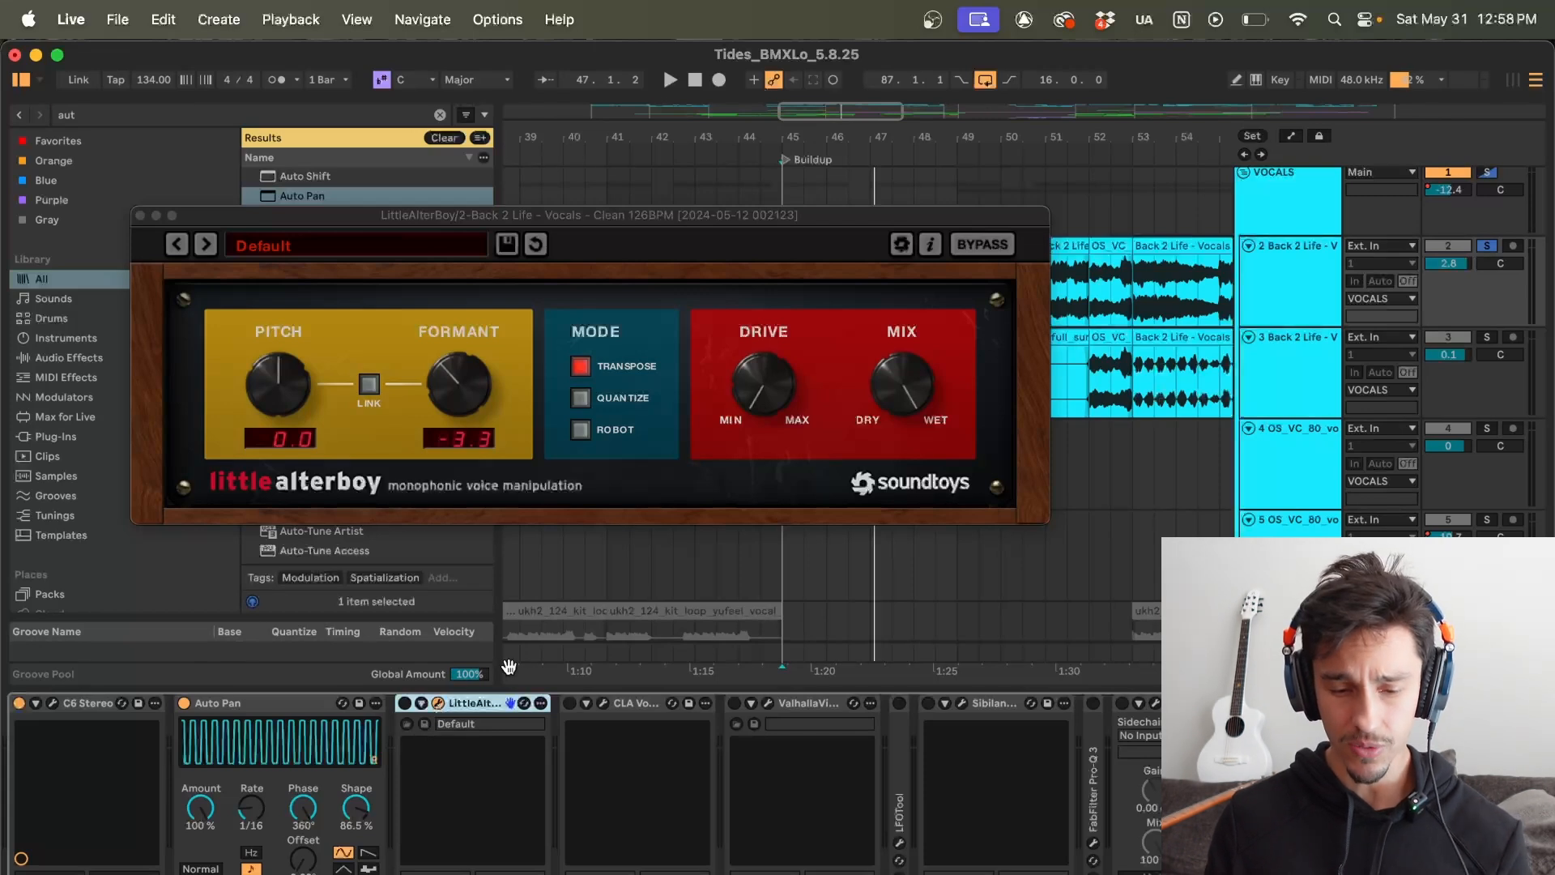
left_click(468, 377)
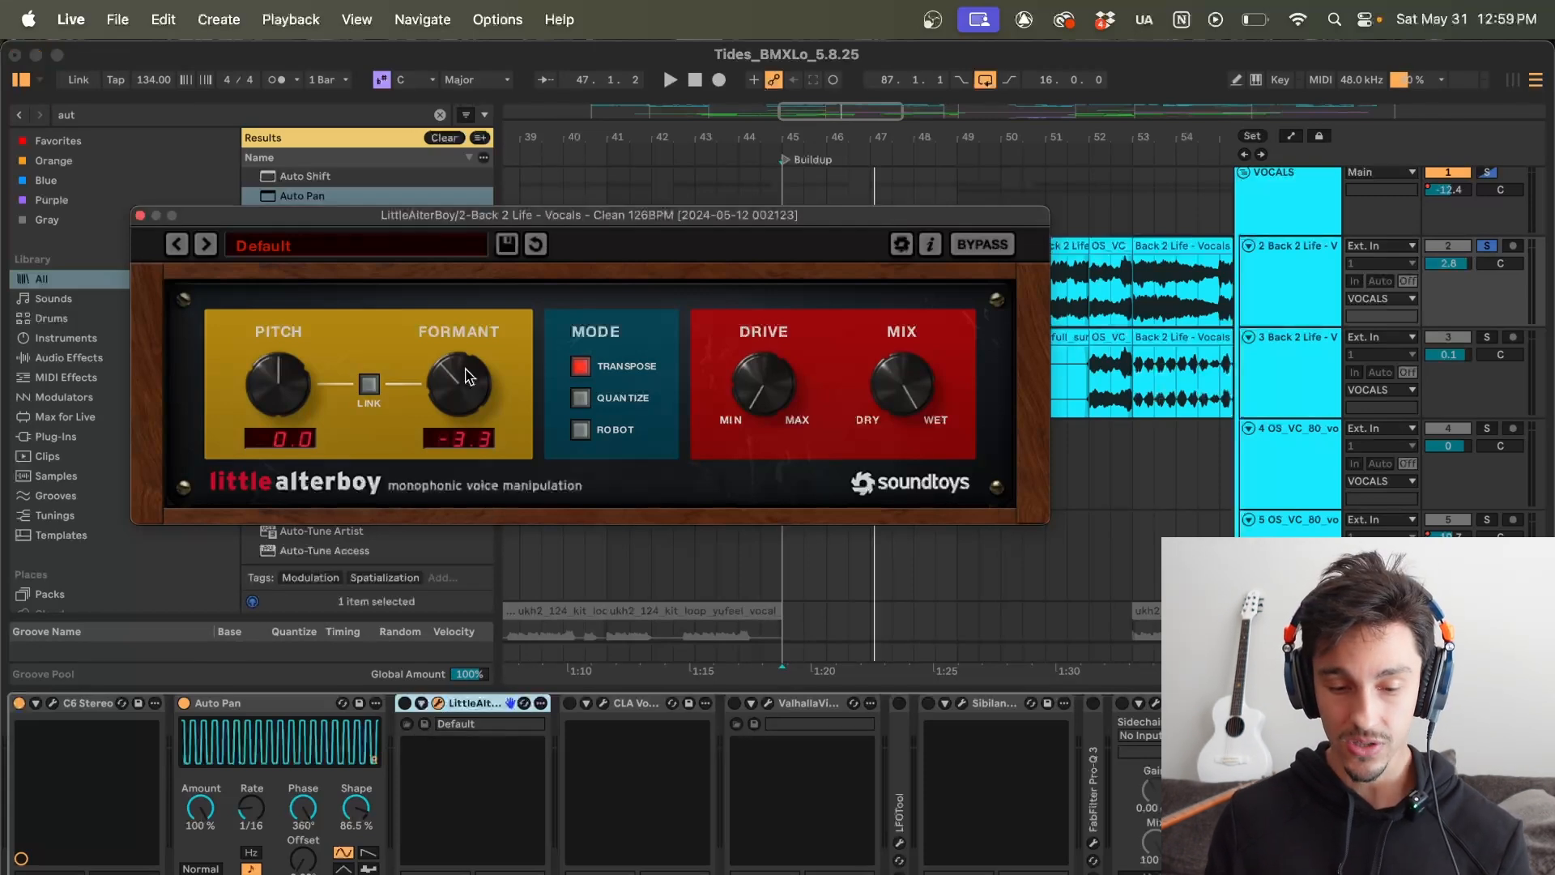
left_click(404, 703)
key("space")
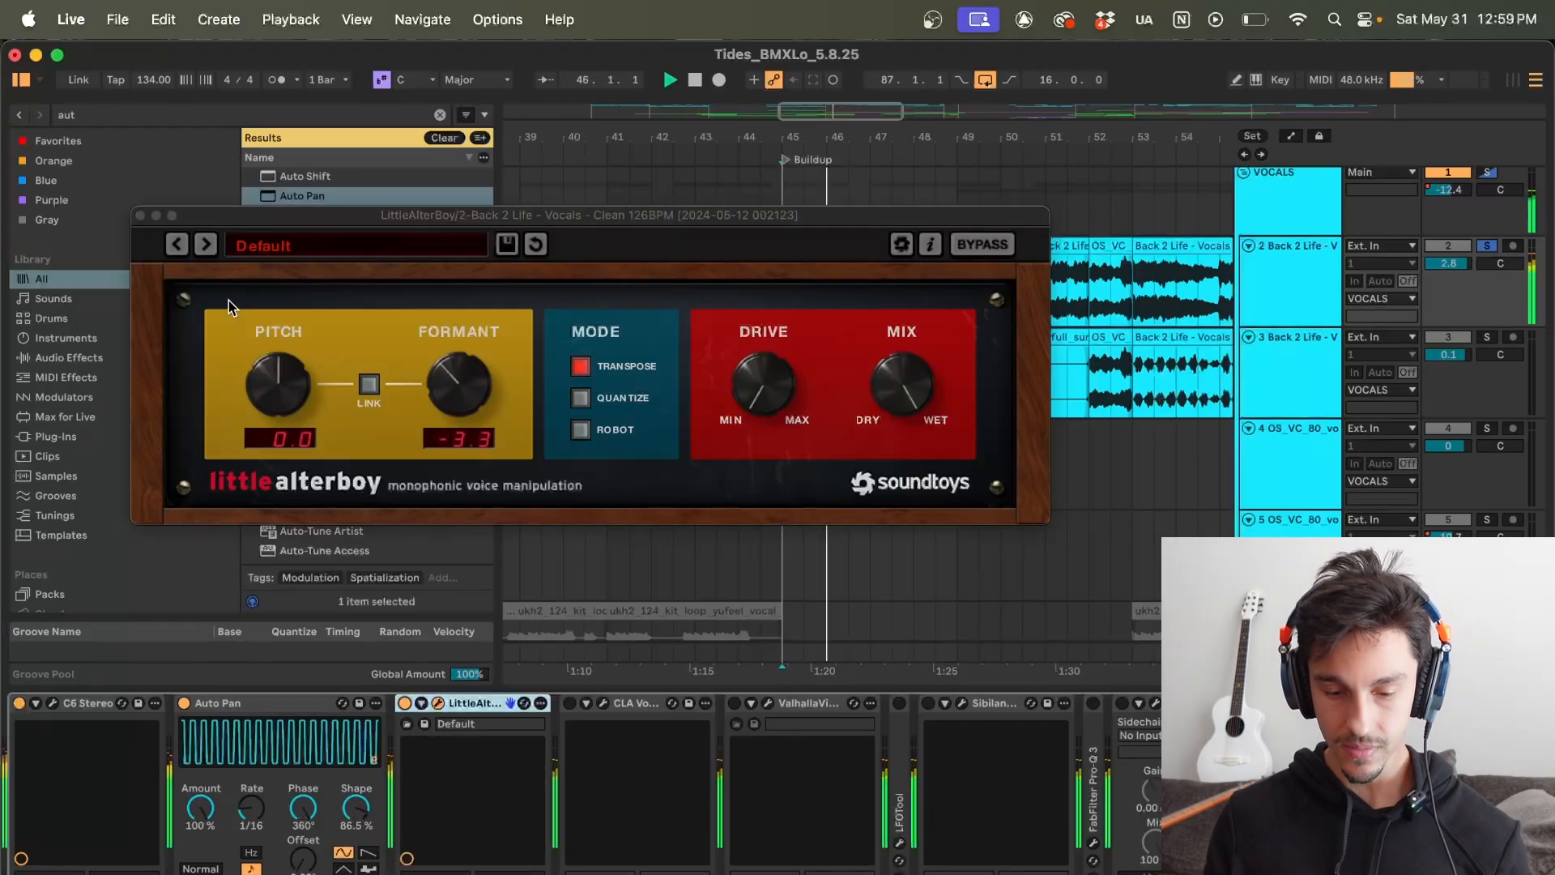
left_click(140, 216)
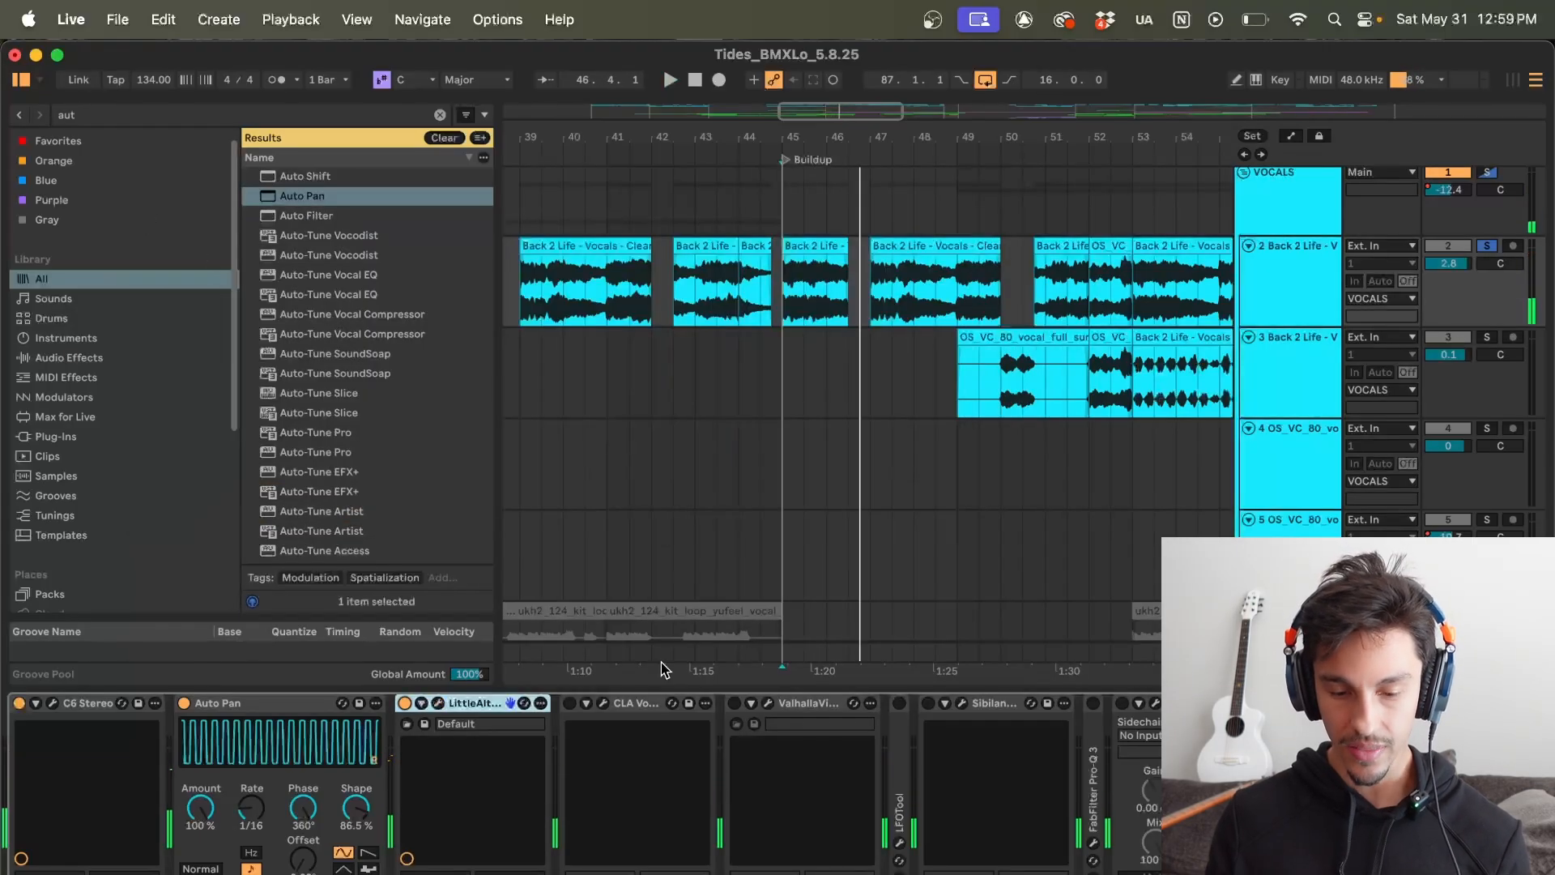
Step: Open CLA Vocals on track 2 and turn it on
left_click(644, 709)
left_click(601, 703)
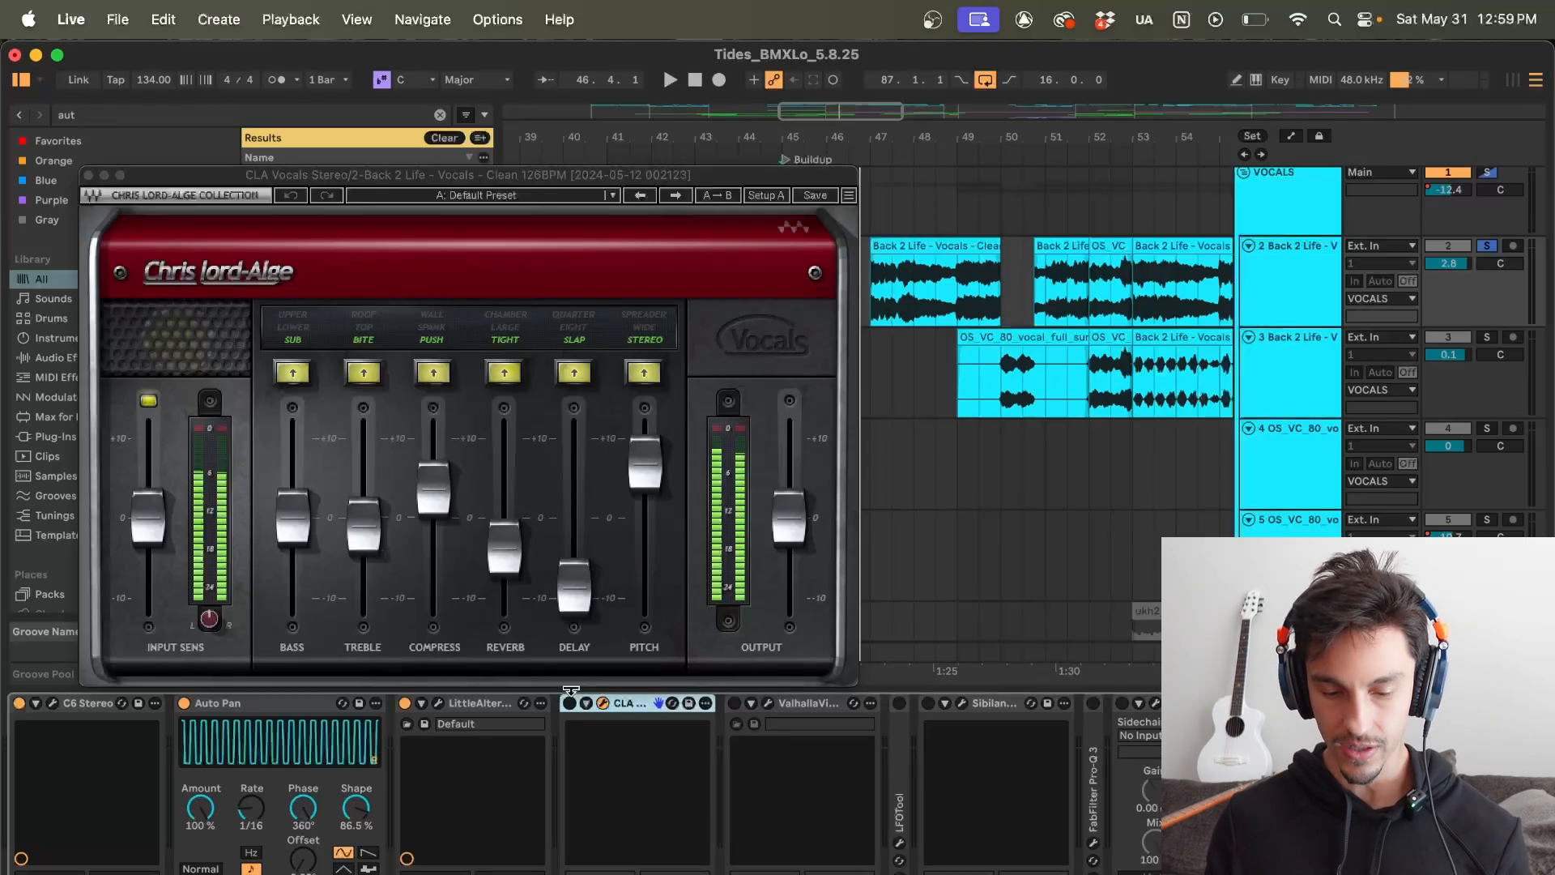
left_click(570, 704)
Step: Play the vocal with the bass, treble, compress and delay sections of CLA Vocals bypassed, and turn those sections back on
left_click(284, 338)
left_click(363, 339)
left_click(432, 338)
left_click(583, 344)
key("space")
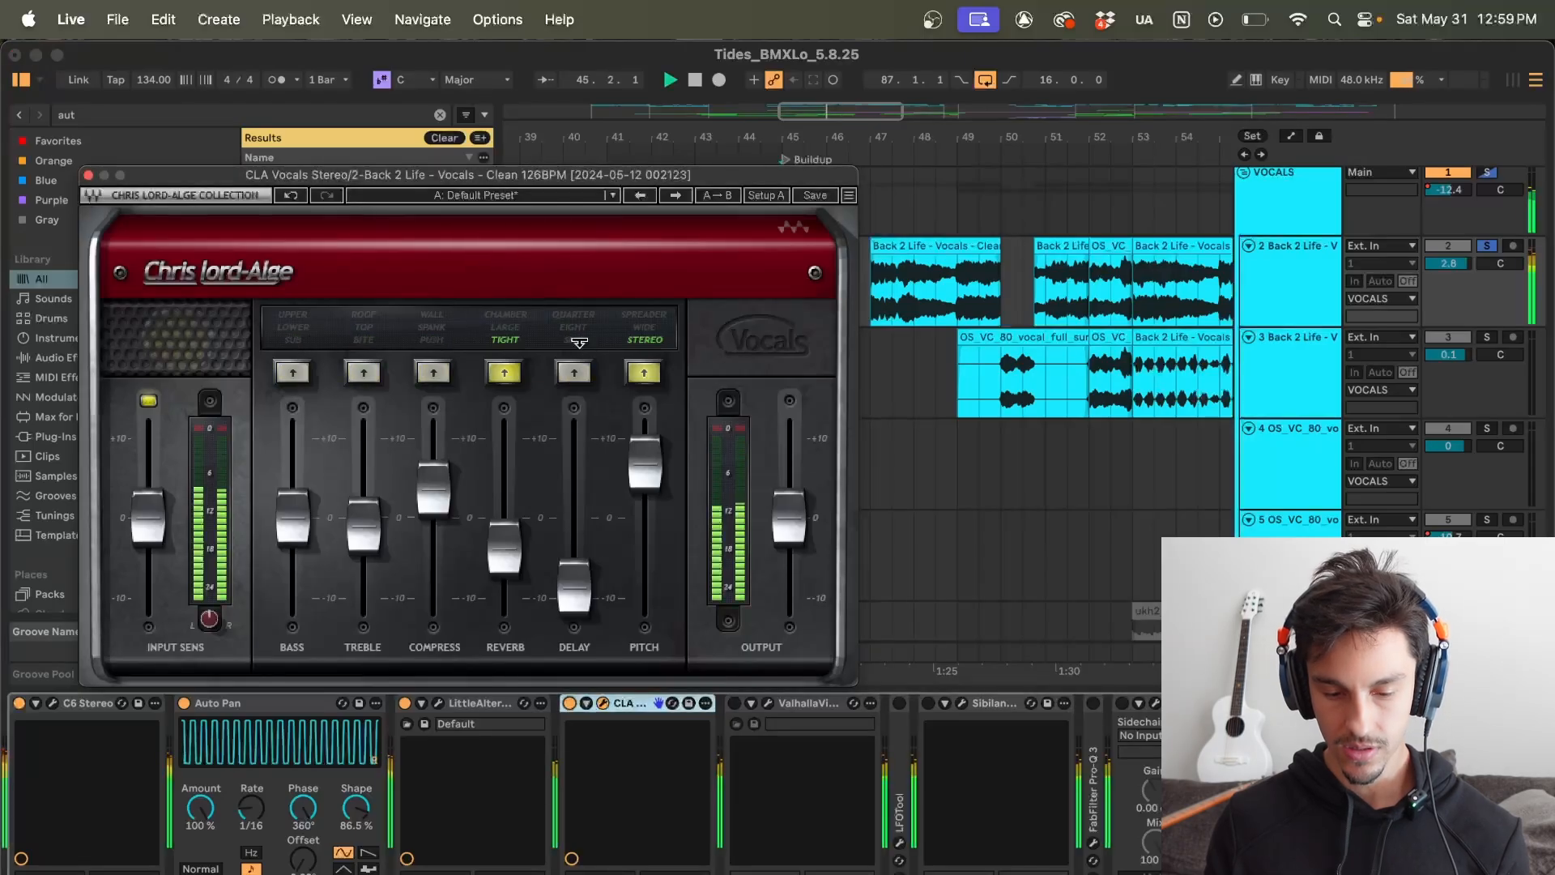
key("space")
left_click(579, 343)
left_click(438, 340)
left_click(363, 340)
left_click(290, 342)
Step: Turn on and fold ValhallaVintageVerb, and open LFOTool to play the vocal through its volume curve
left_click(735, 704)
left_click(751, 704)
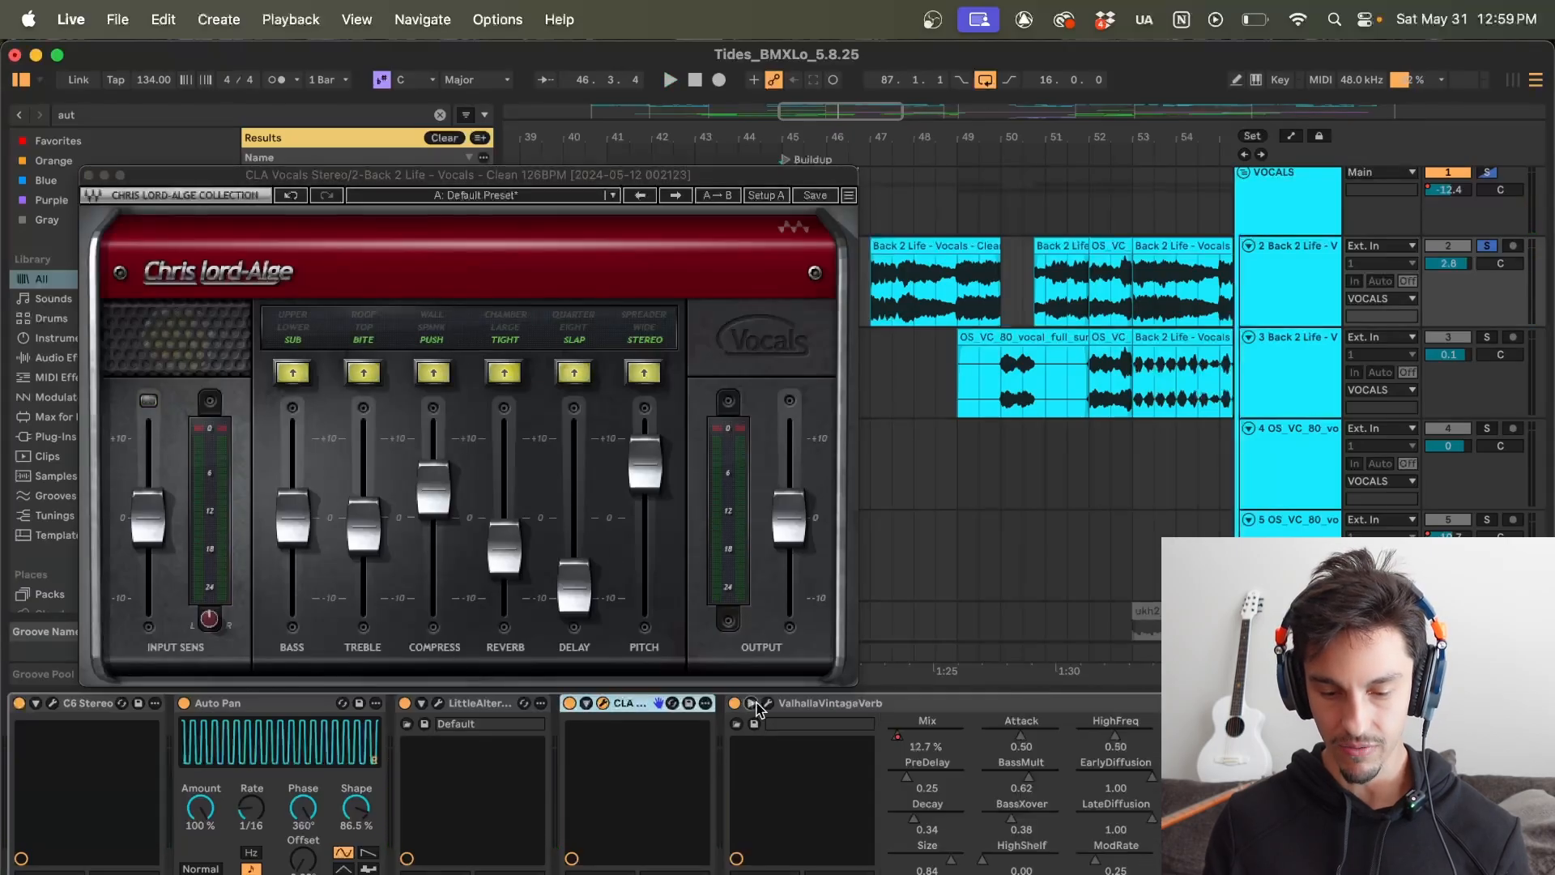
left_click(768, 704)
left_click(767, 704)
double_click(770, 704)
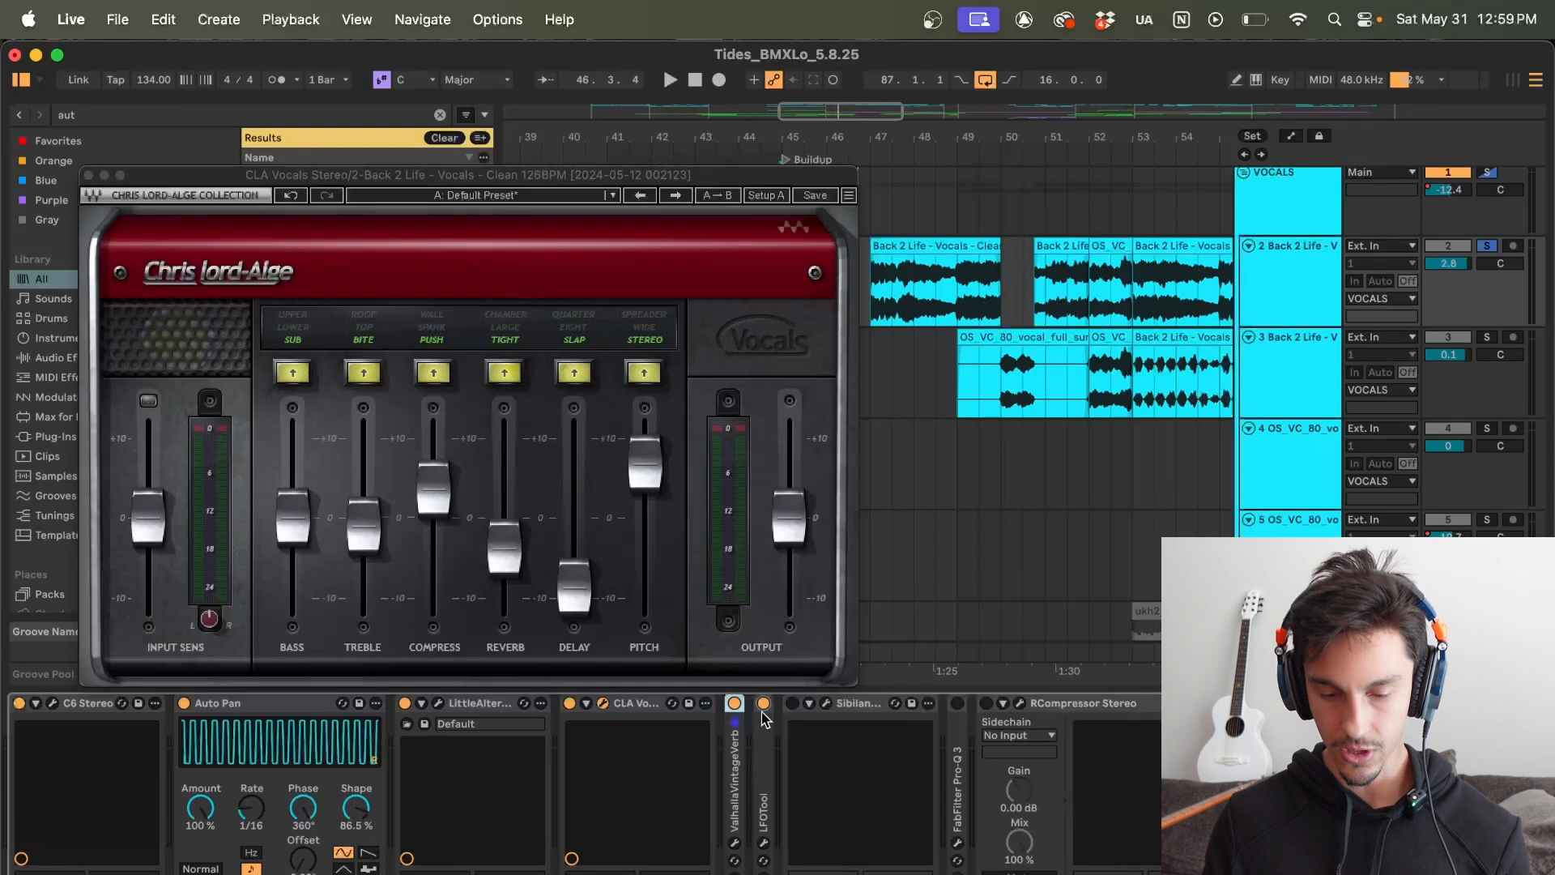
left_click(798, 703)
key("space")
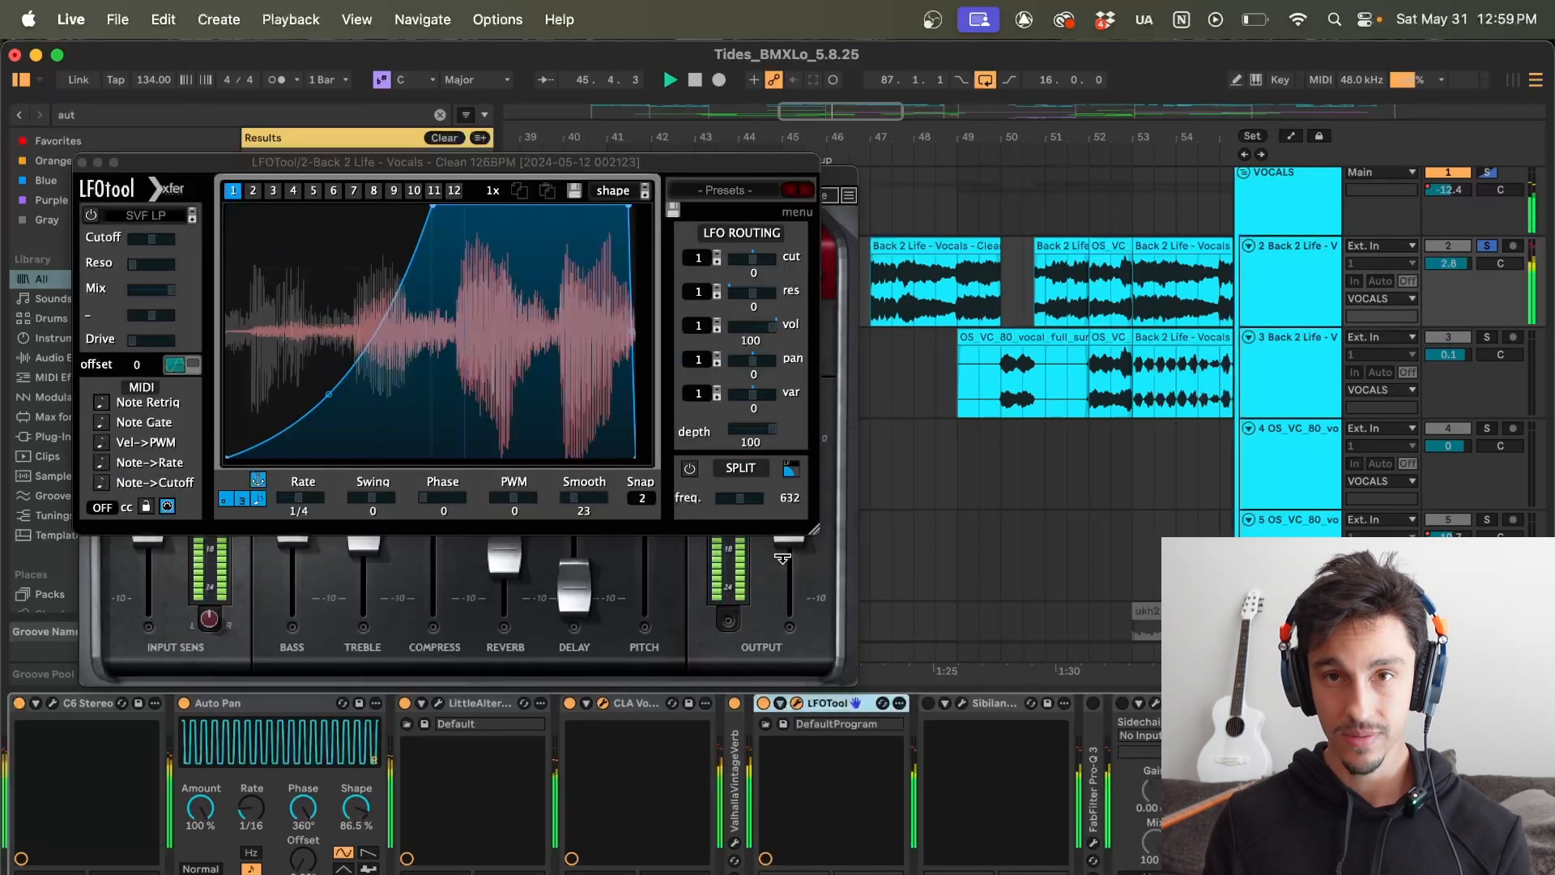
Step: Select the Sibilance, FabFilter Pro-Q 3 and RCompressor devices on track 2 and turn them on together
left_click(1007, 705)
double_click(1002, 759)
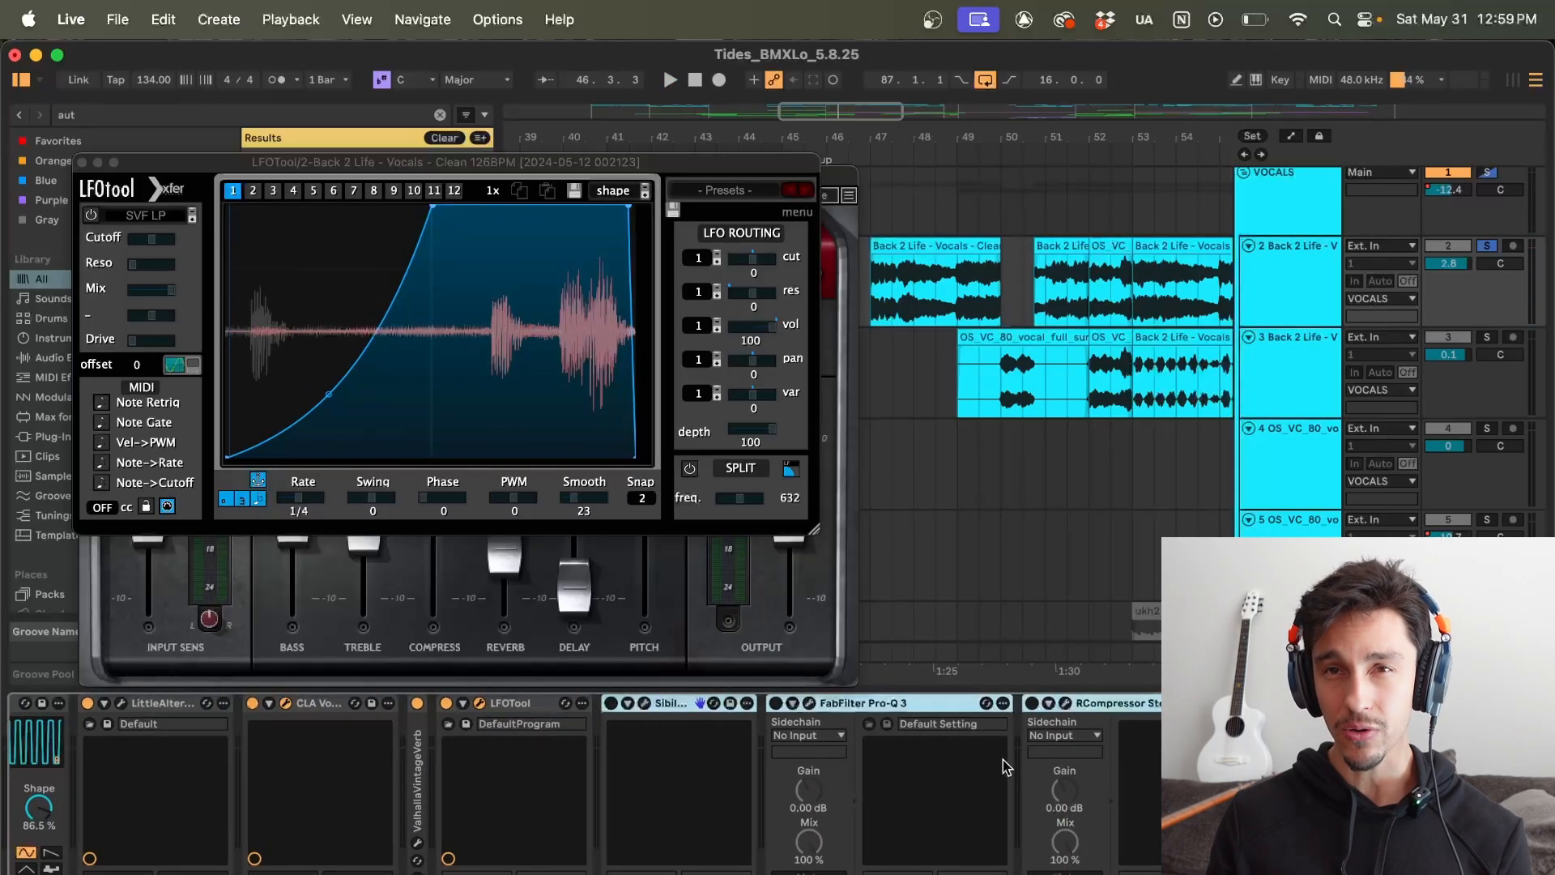
left_click(612, 704)
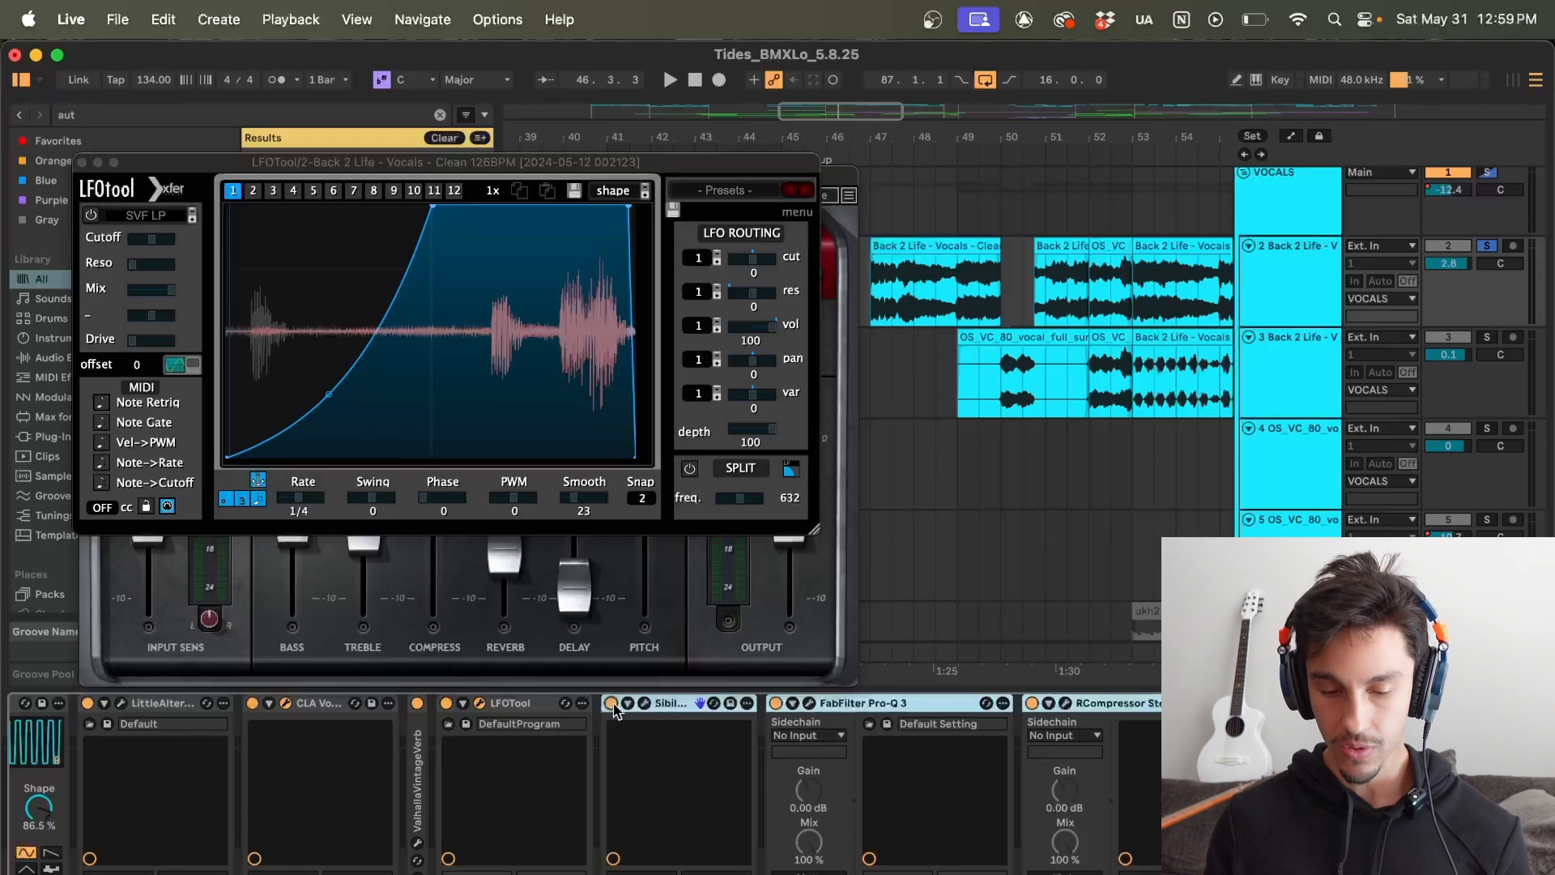
Step: Open RCompressor and Decapitator side by side, play the vocal through the full chain, and close the Decapitator window
left_click(1142, 705)
left_click(1066, 703)
left_click_drag(1035, 392, 591, 140)
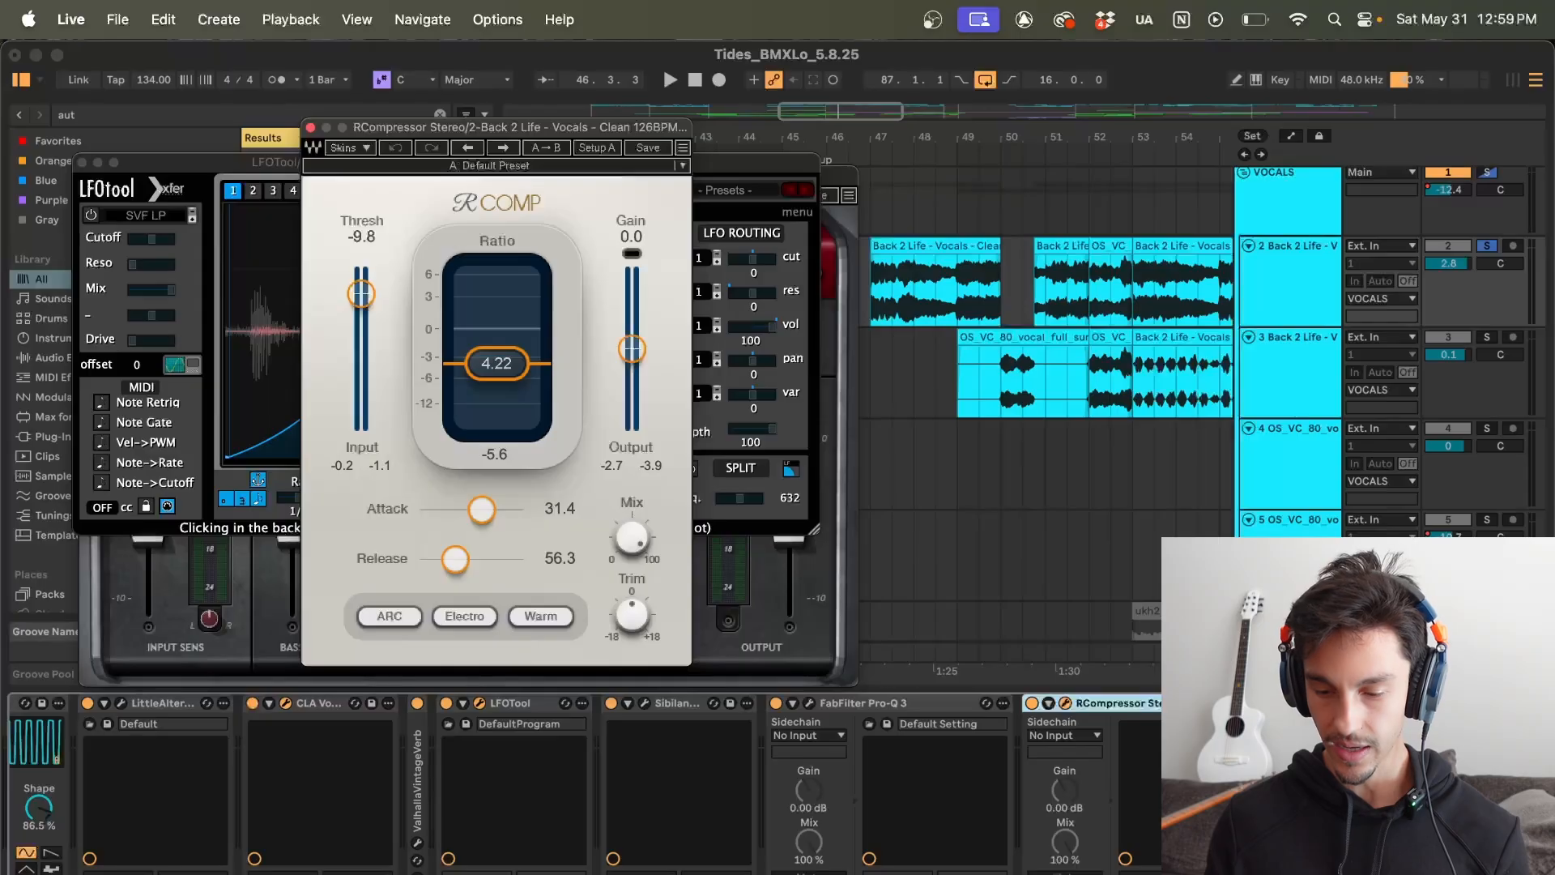
left_click(1321, 703)
left_click_drag(847, 403, 814, 146)
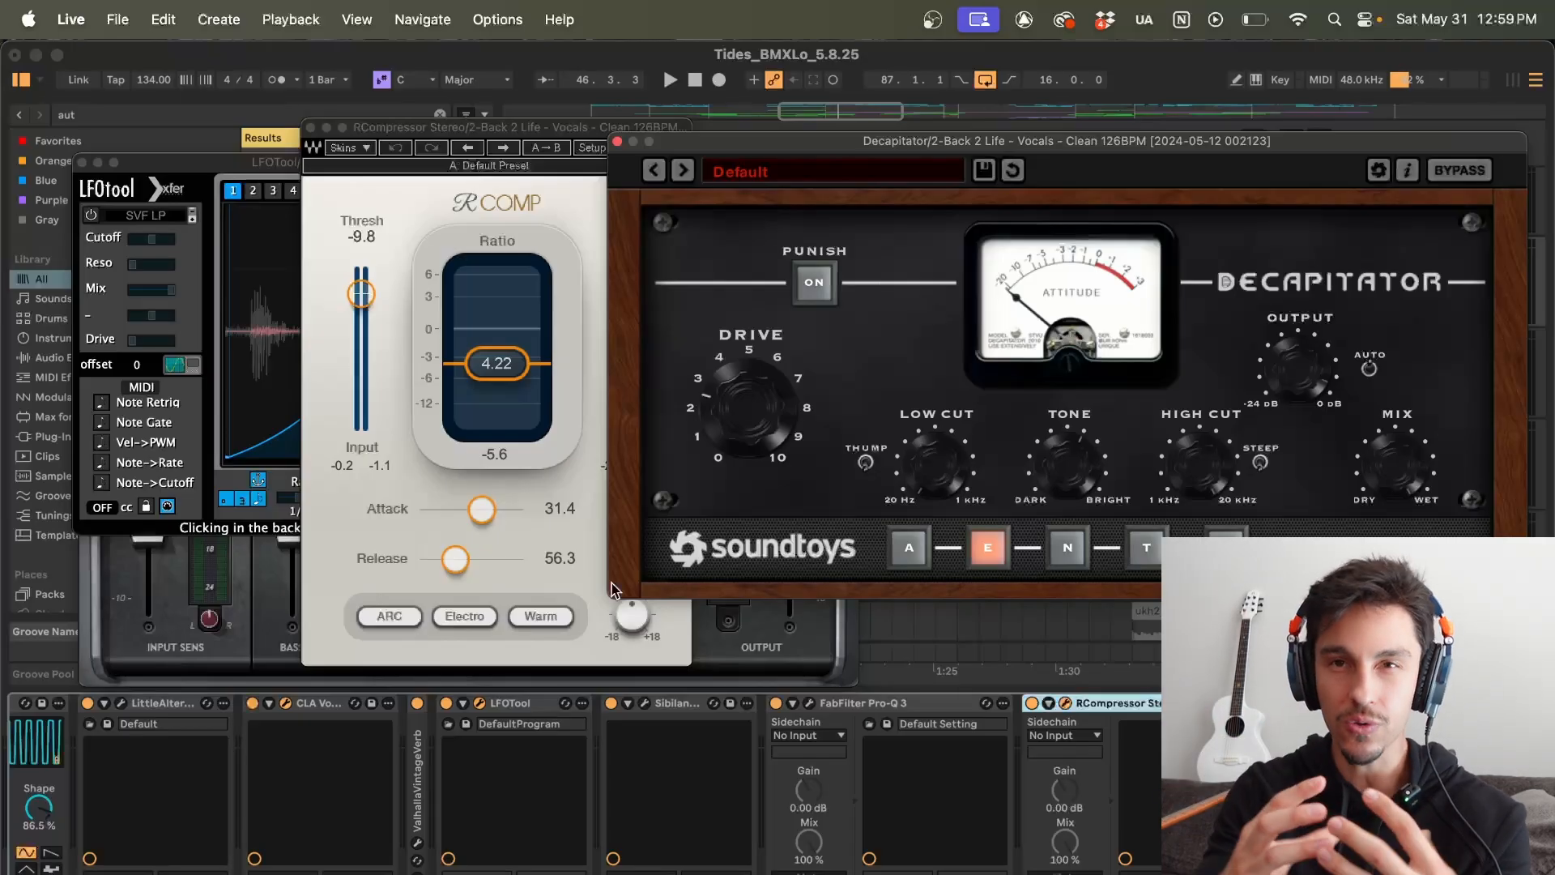
key("space")
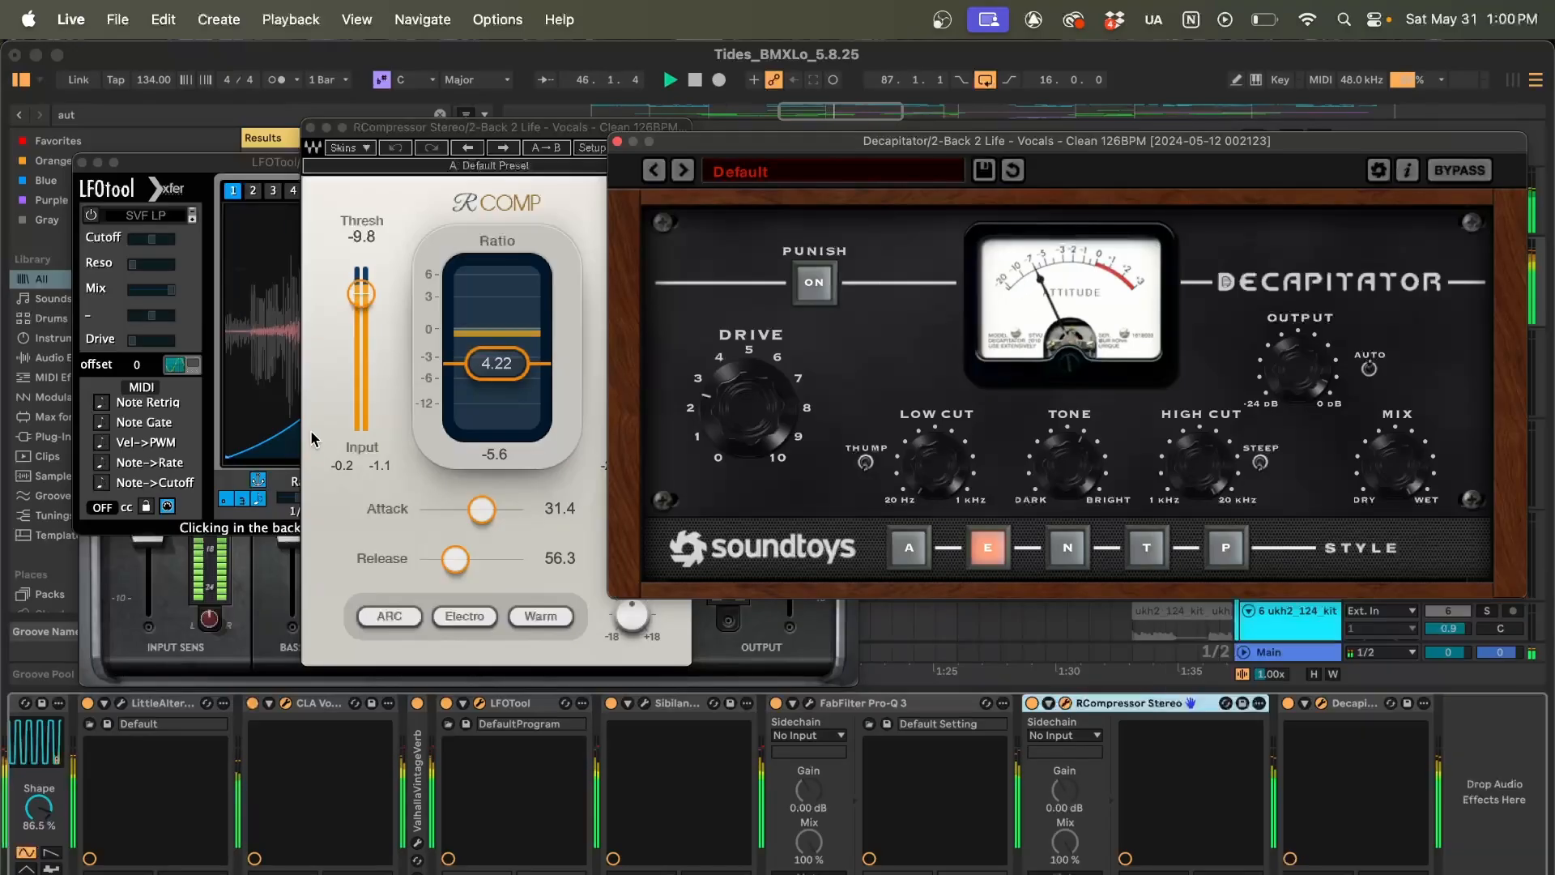
left_click(617, 143)
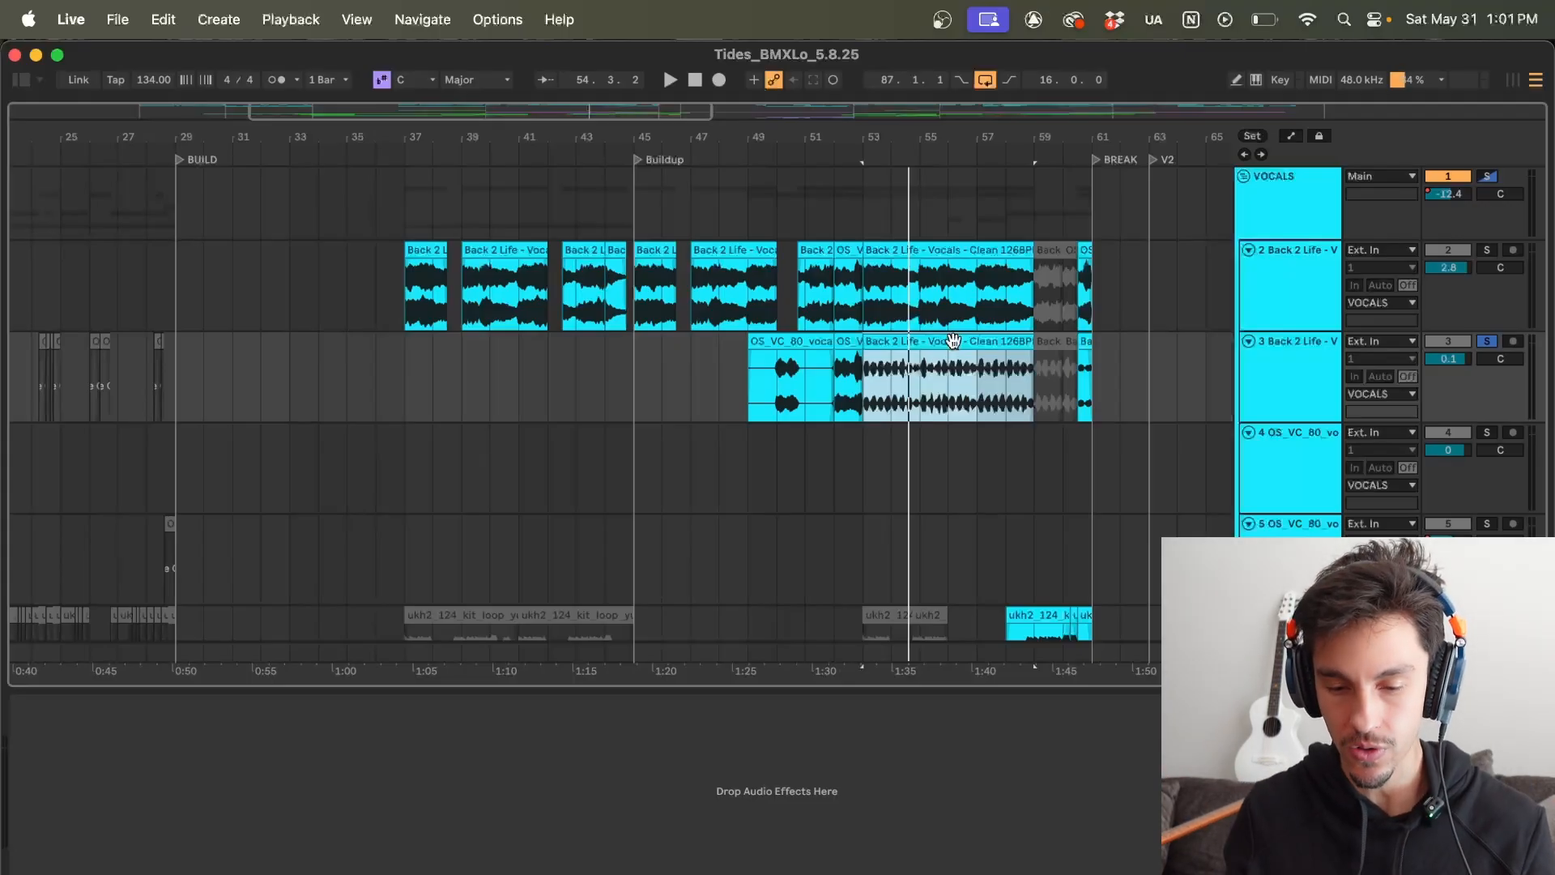
Step: Play the vocal on track 2 by itself from bar 53
left_click_drag(863, 311, 1064, 311)
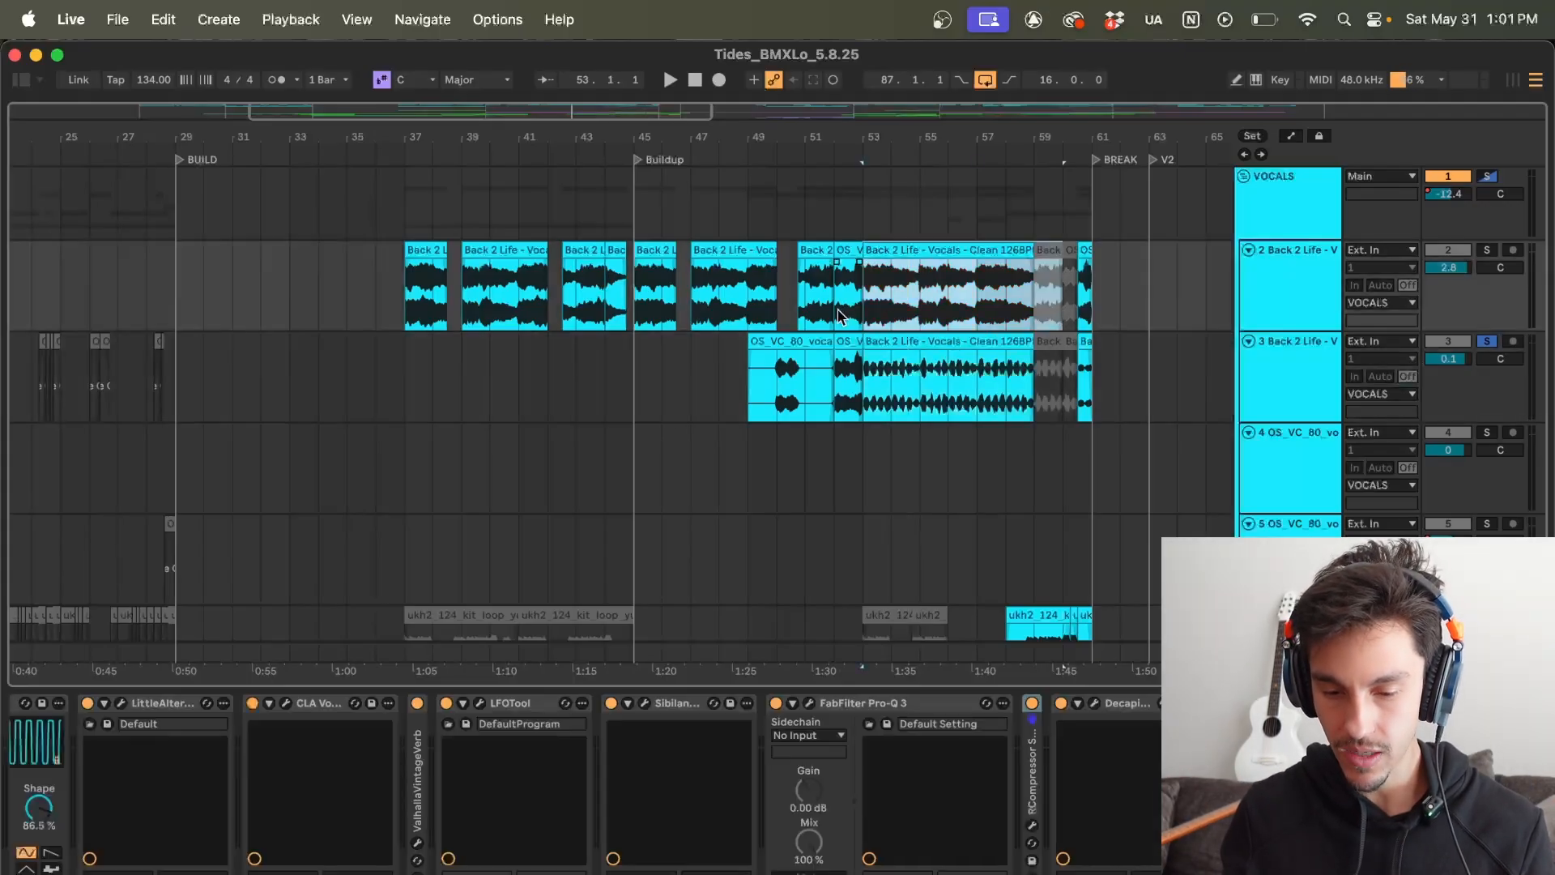
left_click(867, 309)
key("space")
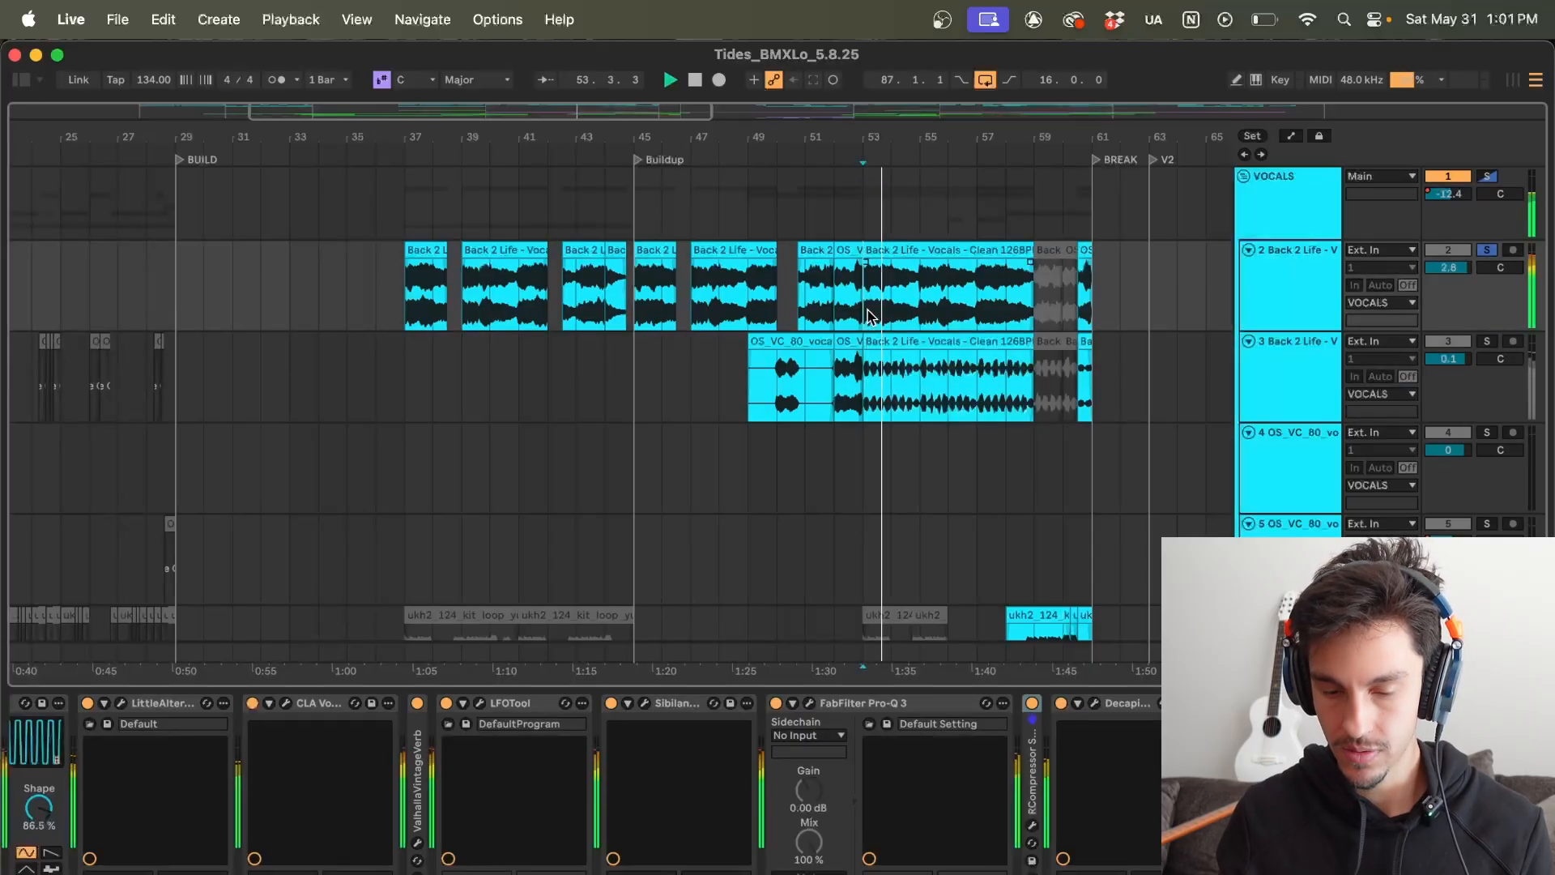
key("space")
Step: Duplicate vocal track 2 and bounce the duplicate track in place
left_click(1280, 299)
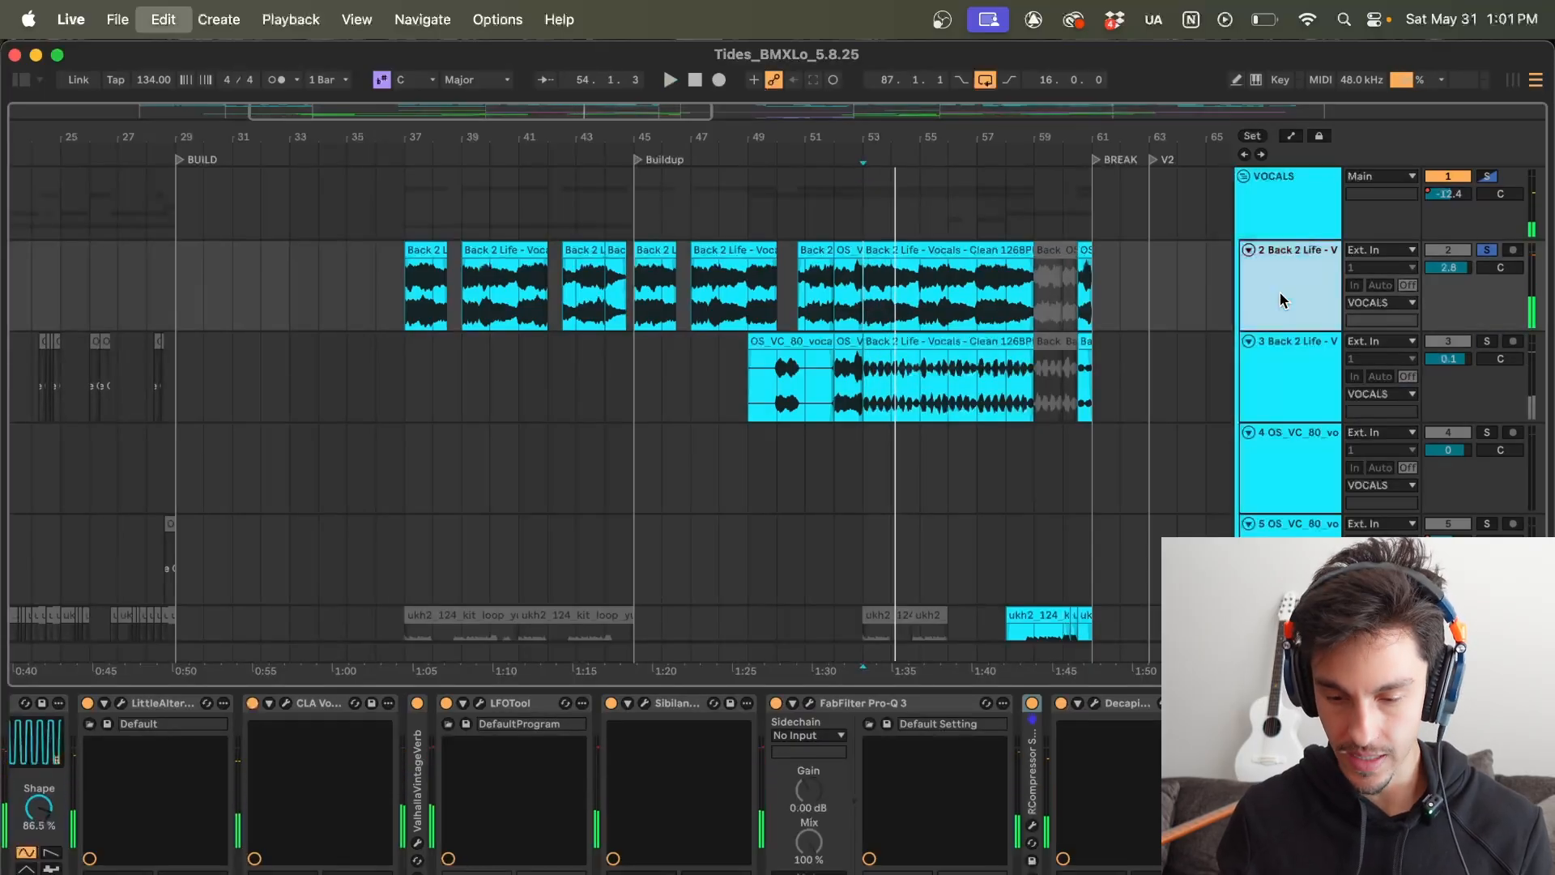
key("super+d")
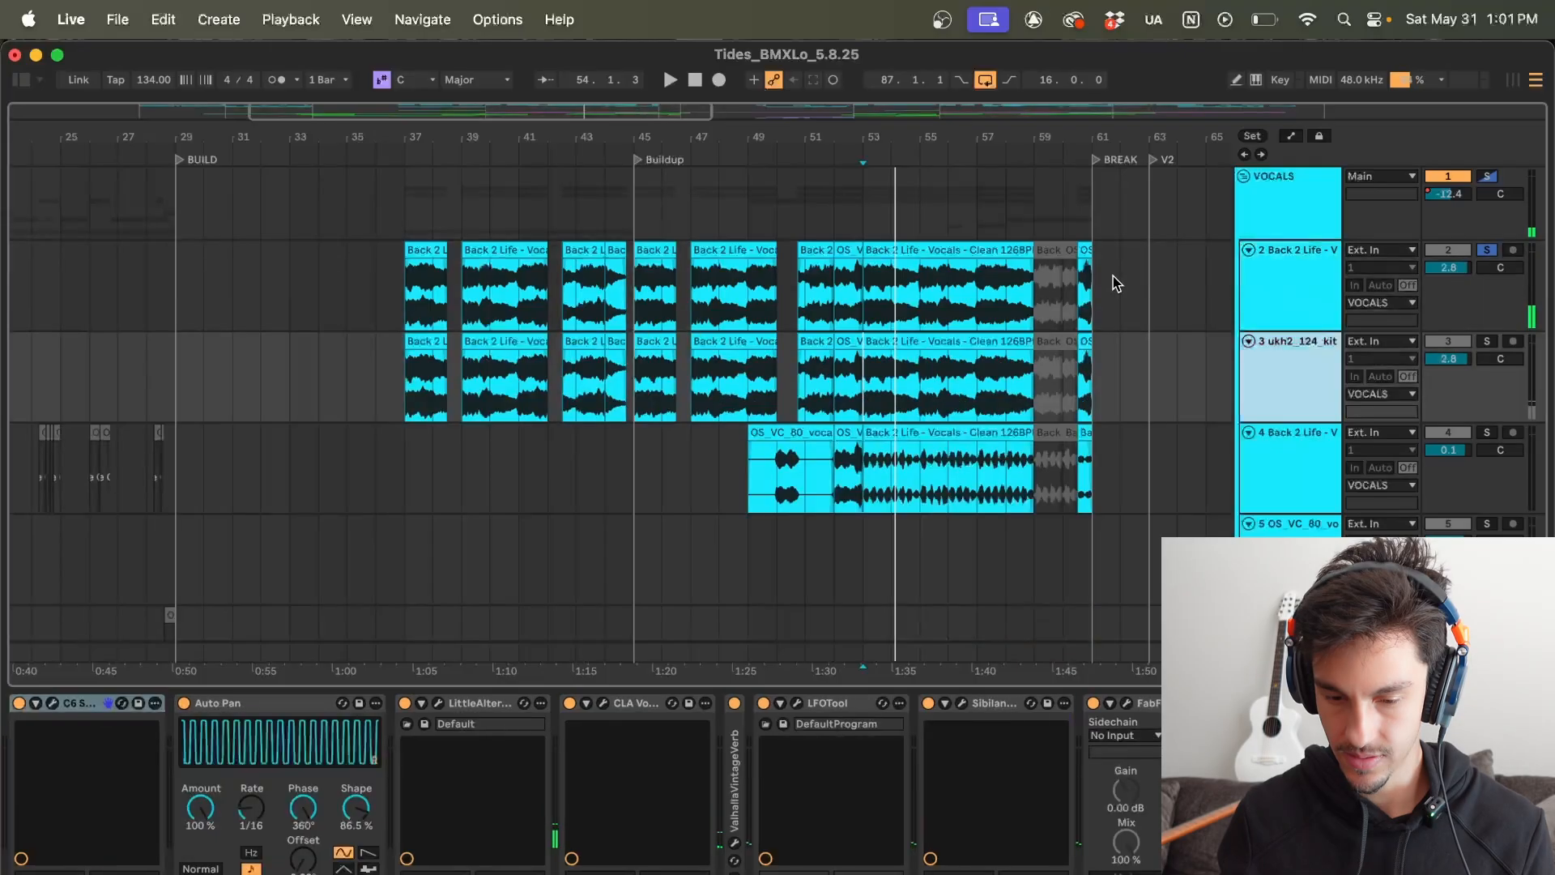
right_click(1295, 362)
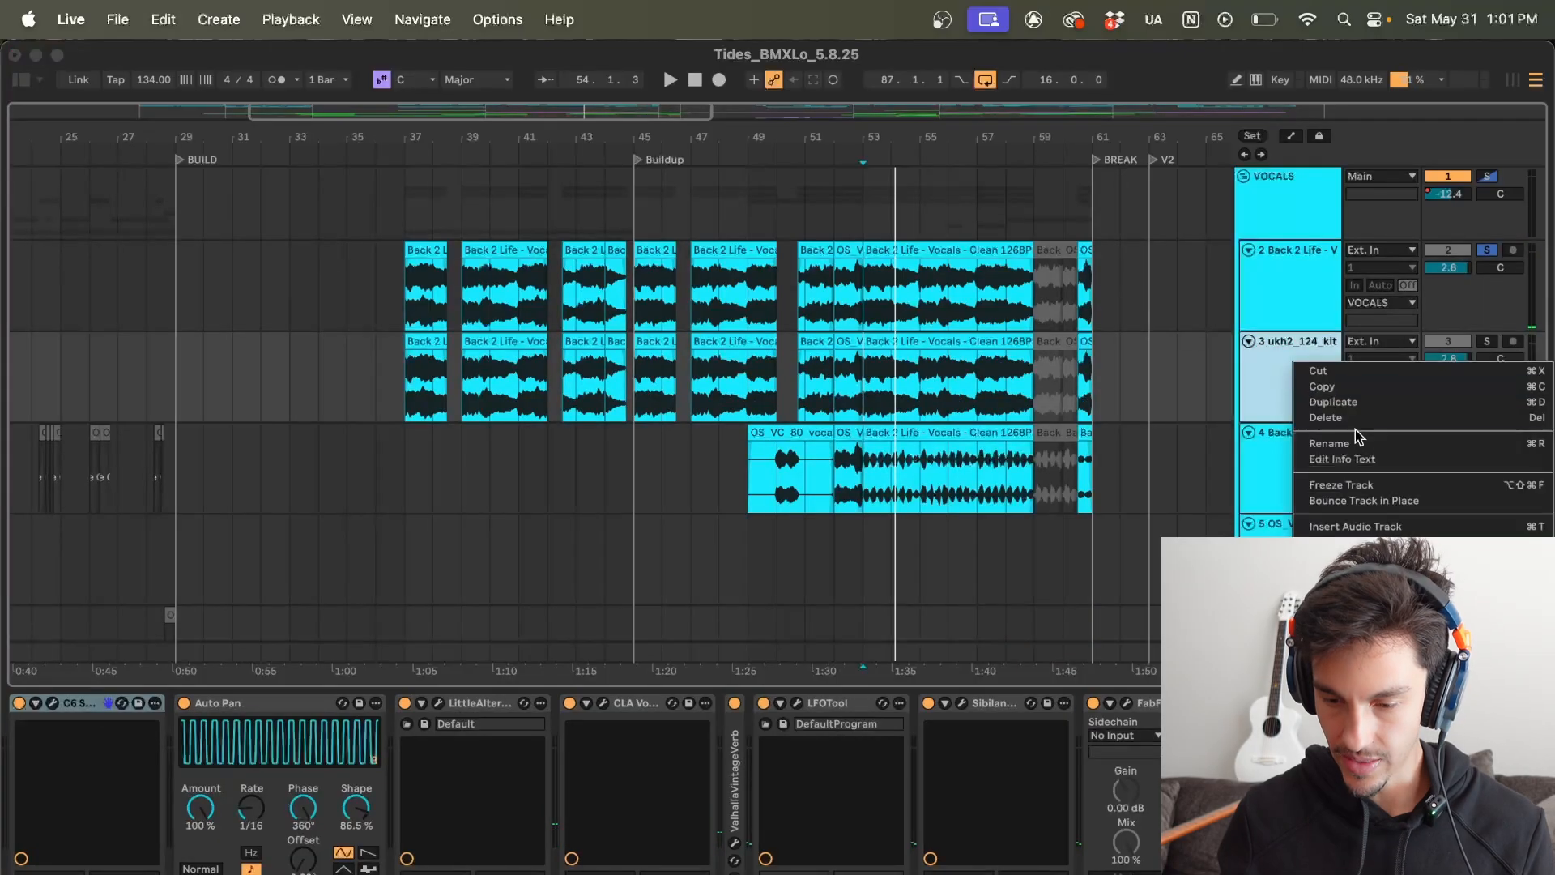
left_click(1365, 501)
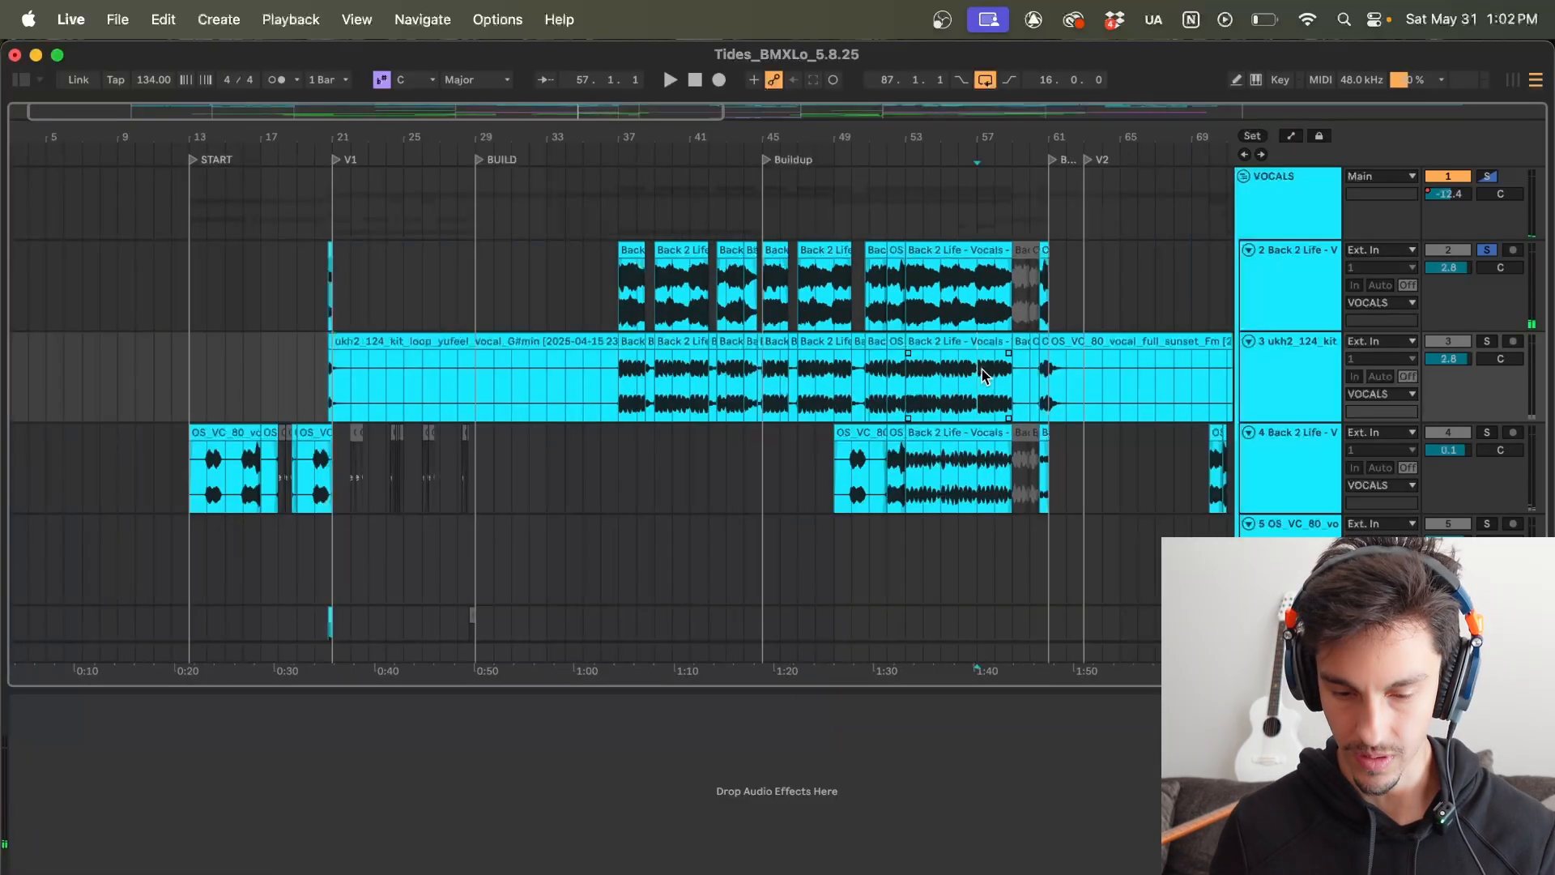
Step: Compare the bounced vocal's waveform with the frozen vocal clip on track 4 around bars 53 to 58
key("minus")
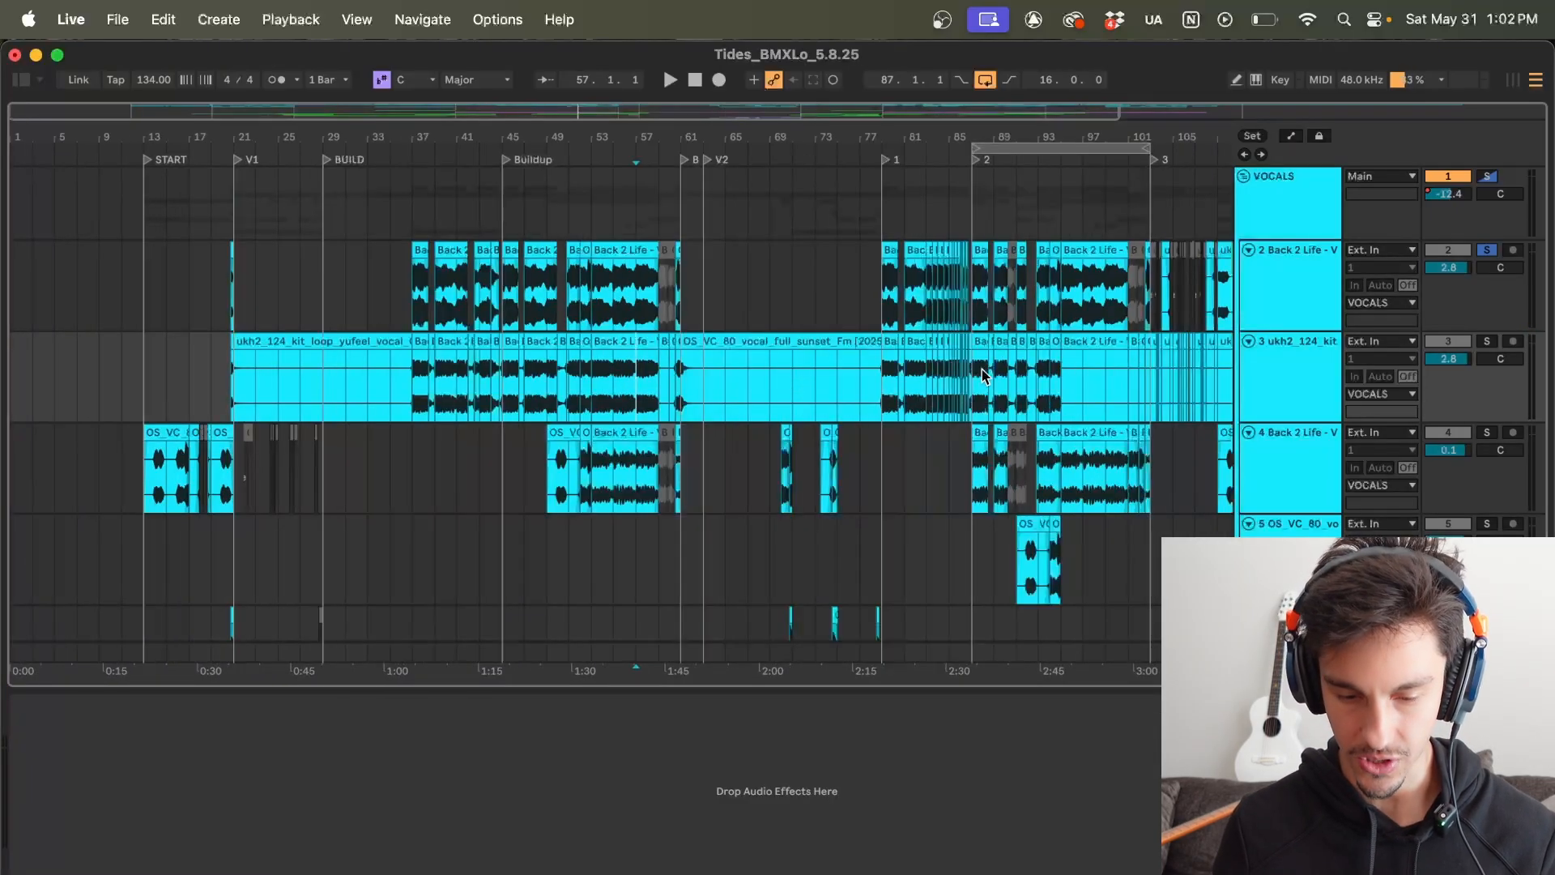
key("plus")
key("plus")
key("plus")
key("plus")
scroll(679, 380, "left", 2)
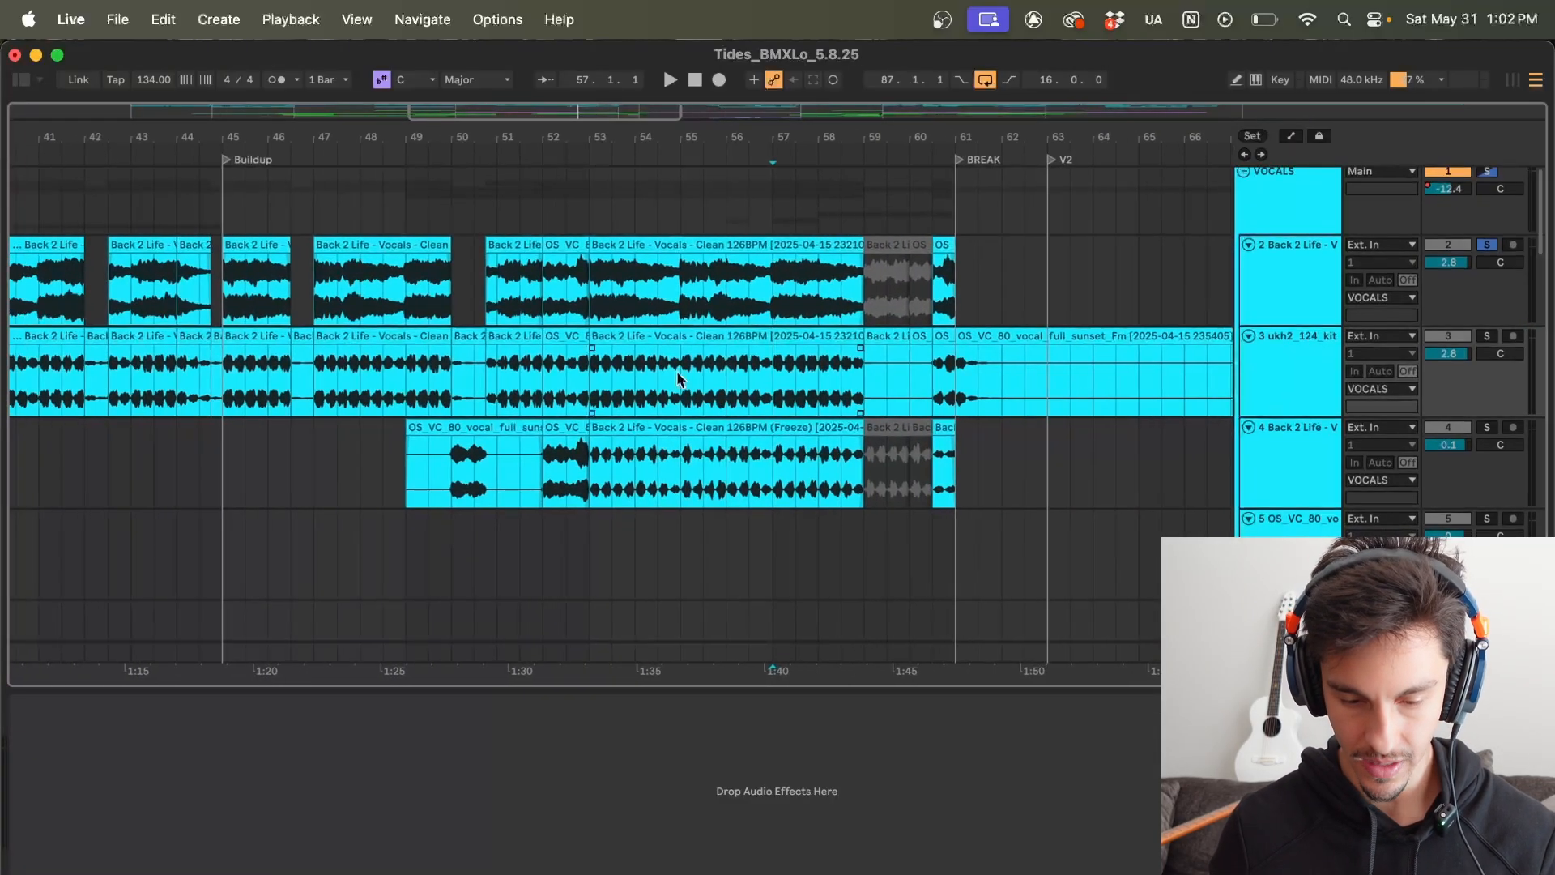
left_click(649, 427)
key("plus")
key("plus")
left_click_drag(431, 394, 449, 385)
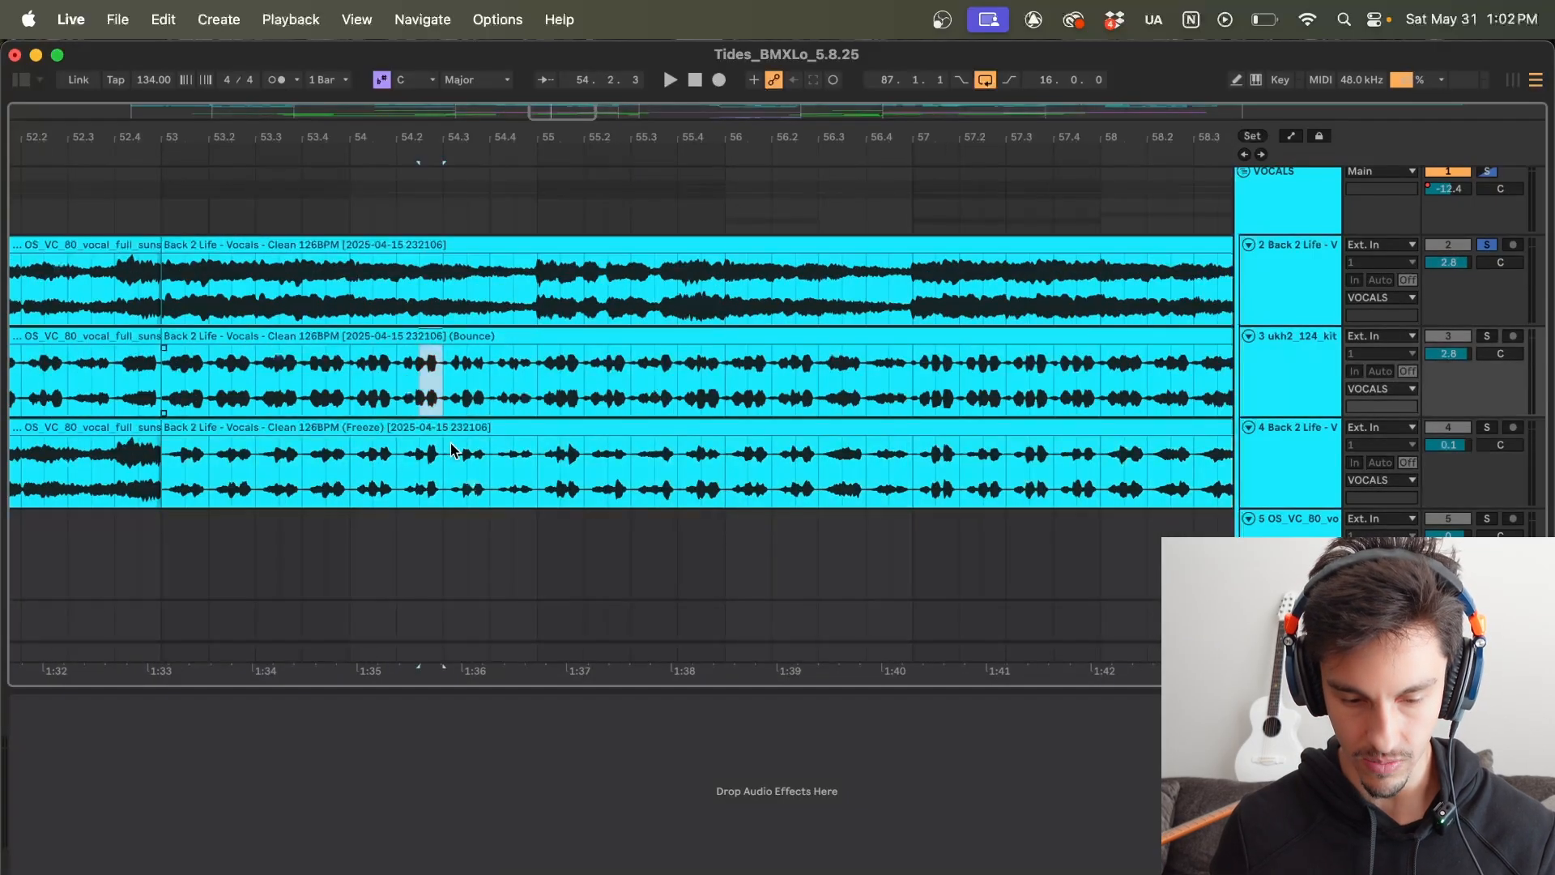
left_click(451, 426)
scroll(760, 337, "left", 2)
Step: Select the bounced vocal clip at bar 53, solo its track and play it
left_click(760, 338)
key("minus")
key("s")
key("space")
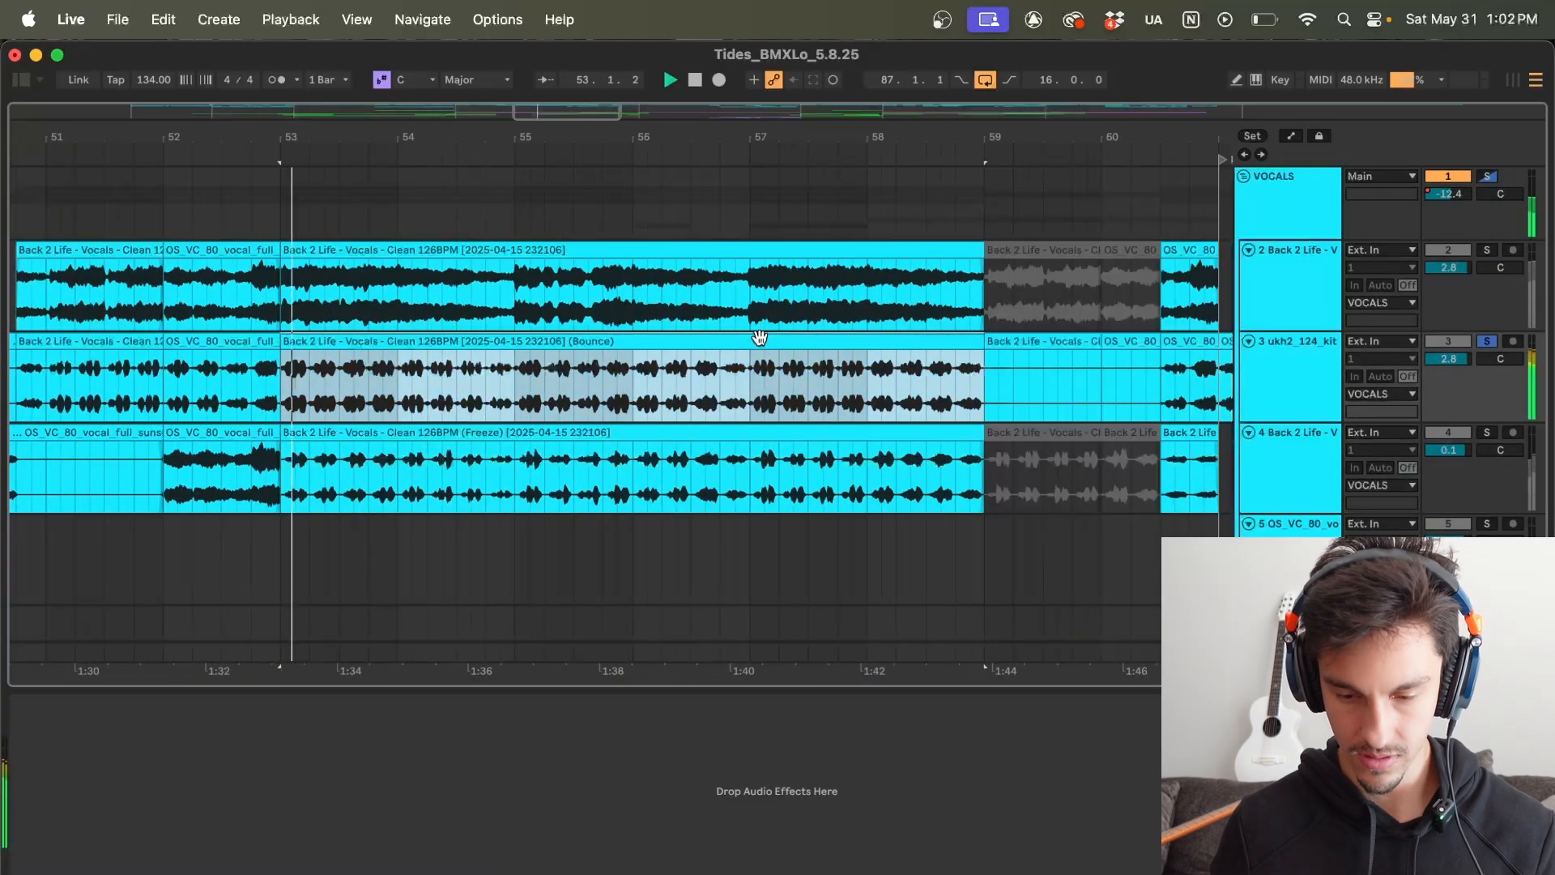
Step: Set the bounced clip's warp mode to Complex and its pitch to +12 semitones, and play it in the arrangement
double_click(760, 340)
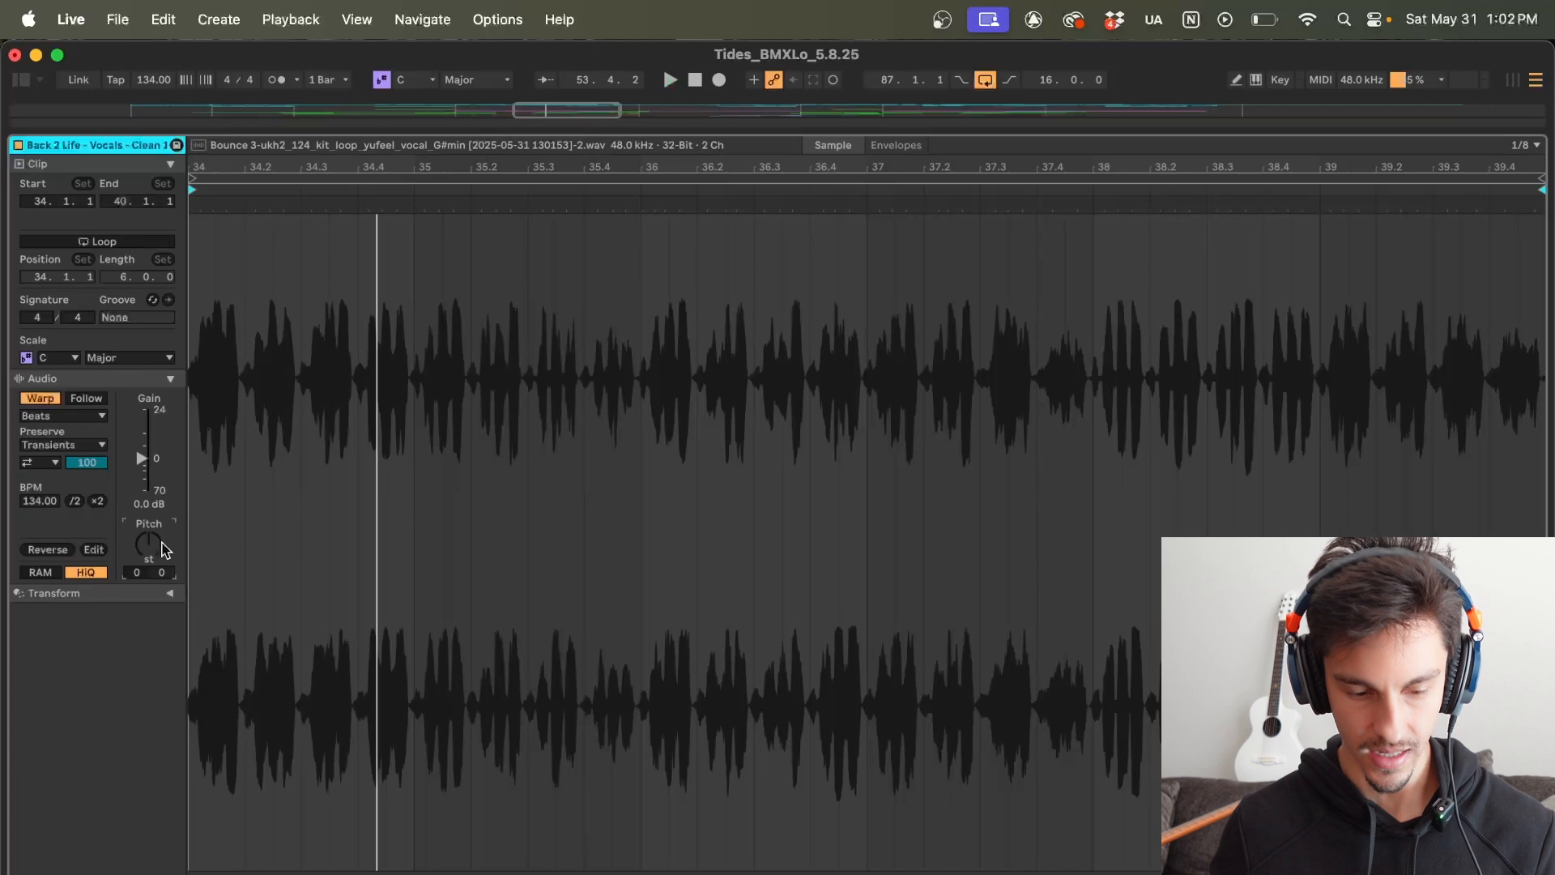
left_click(64, 417)
left_click(61, 479)
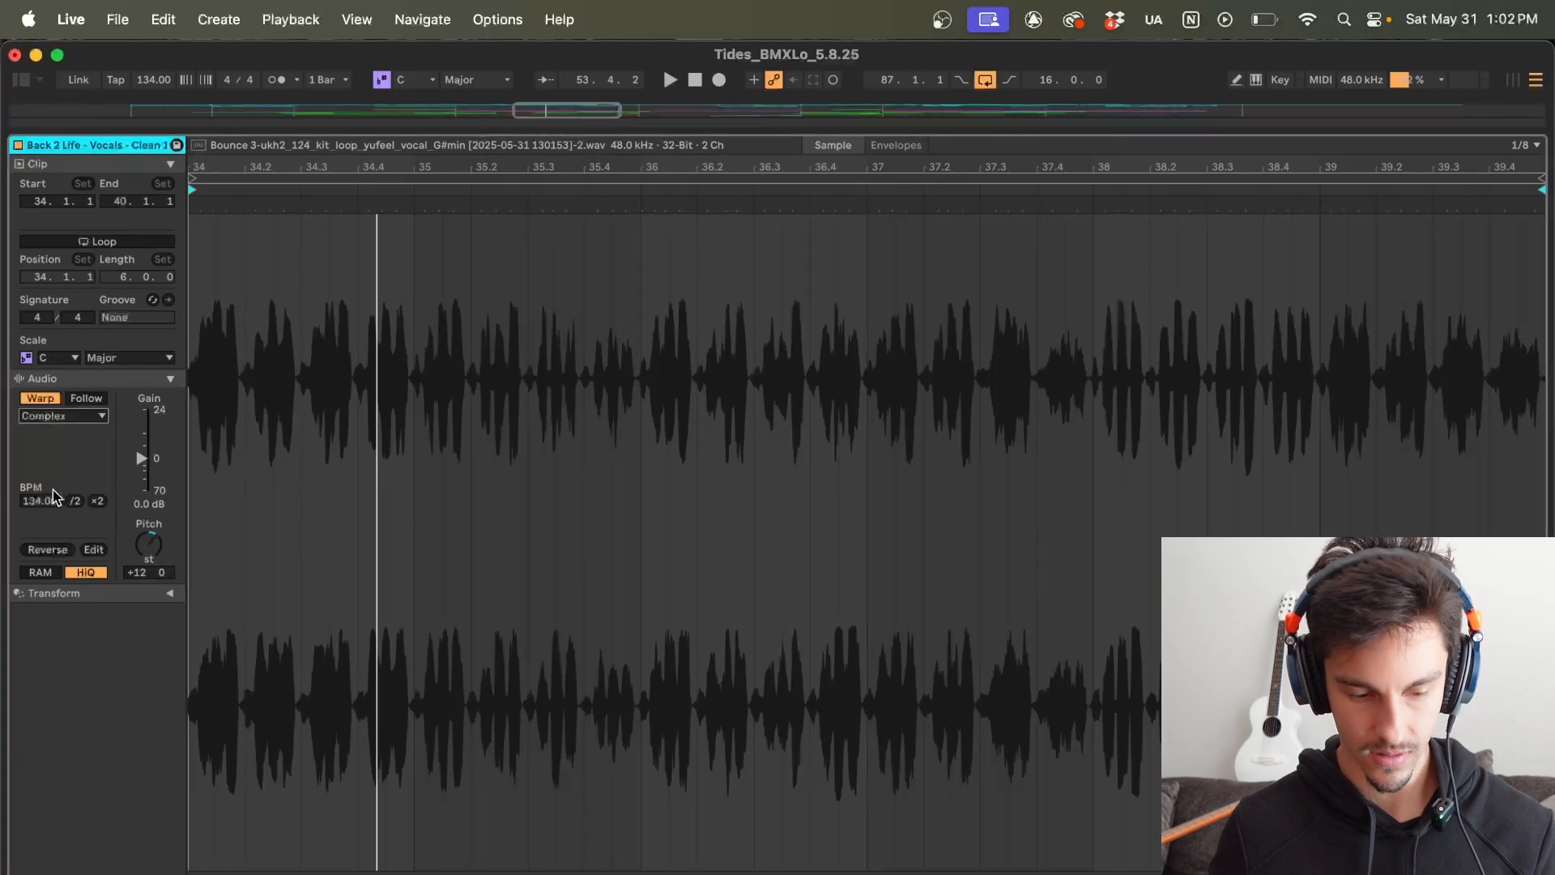
key("space")
key("shift+Tab")
scroll(527, 357, "up", 2)
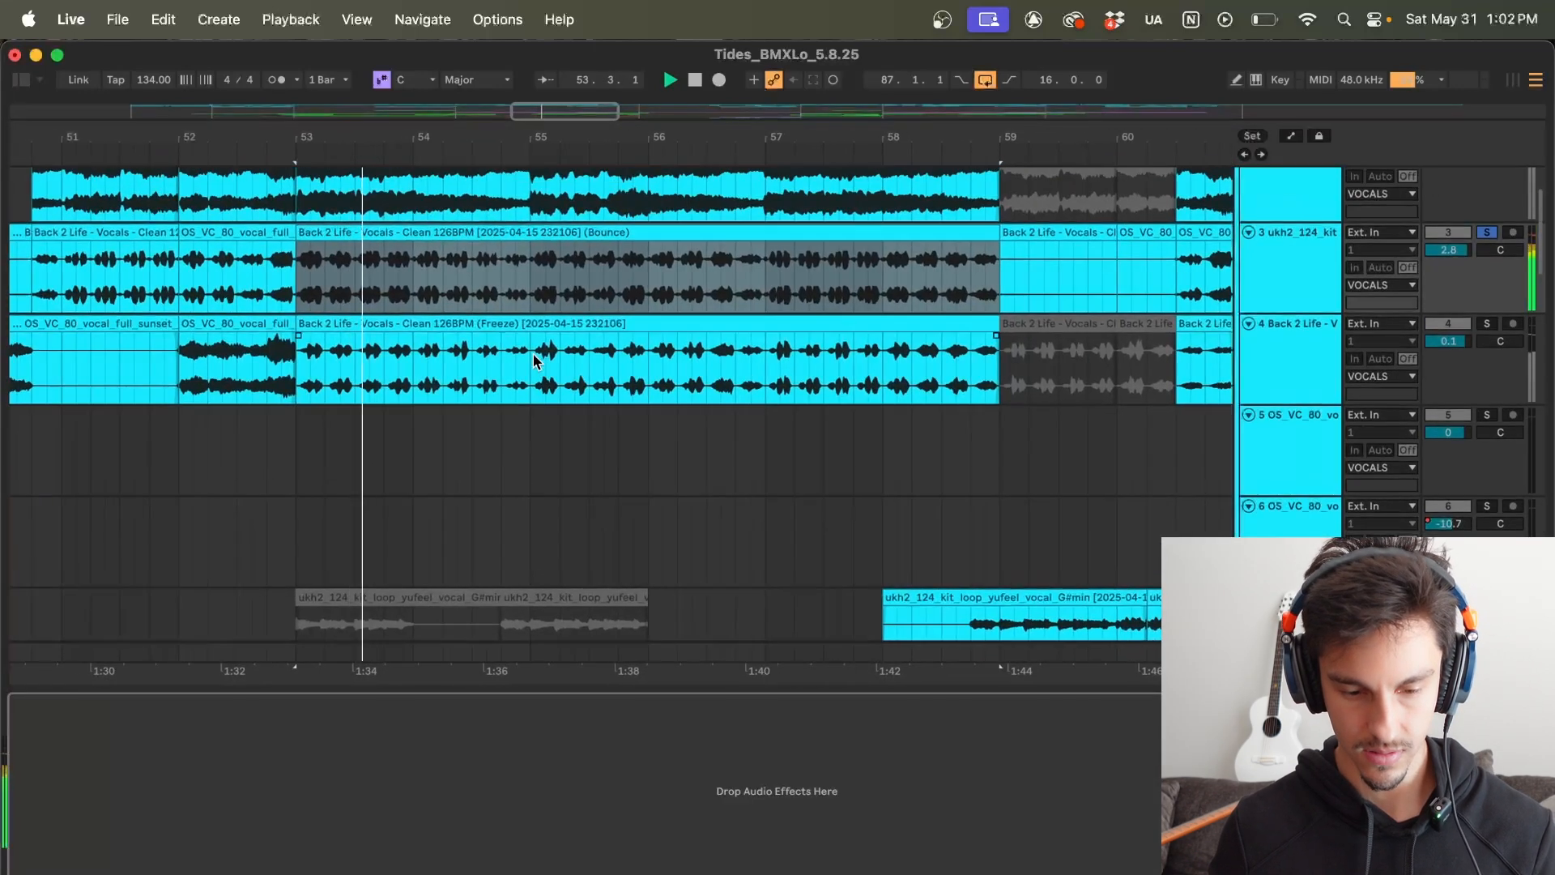
key("minus")
key("minus")
key("minus")
key("minus")
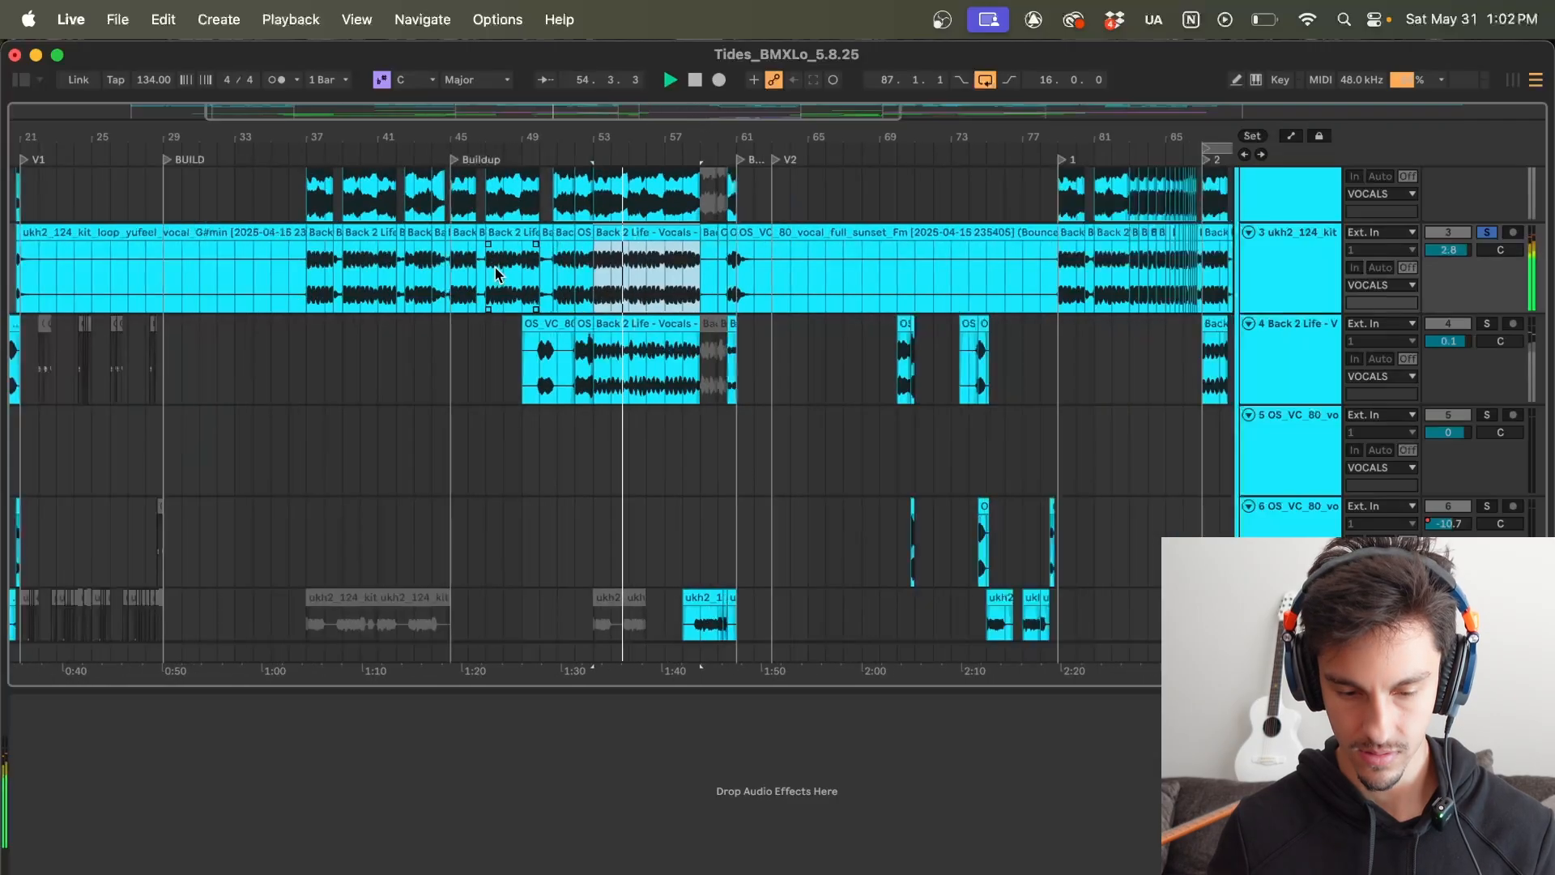
Step: Stop playback and delete the bounced duplicate vocal track
key("space")
left_click(1288, 243)
key("Delete")
Step: Play the vocals on tracks 2 and 3 together, first from bar 48 and again from bar 53
left_click_drag(594, 136, 595, 211)
left_click(251, 314)
key("space")
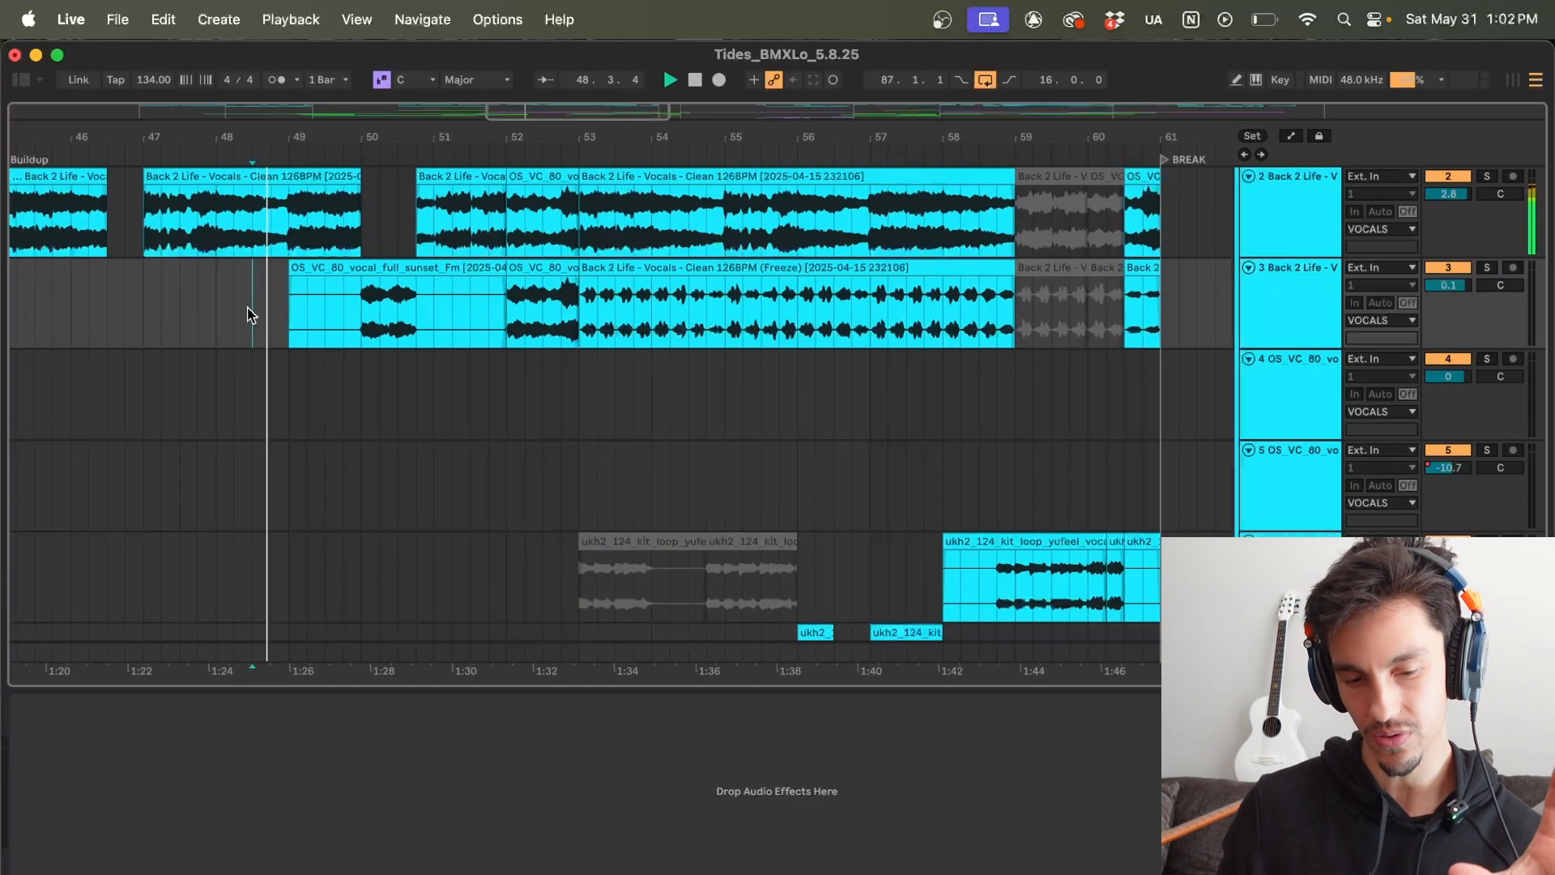
scroll(893, 377, "up", 2)
scroll(893, 372, "left", 1)
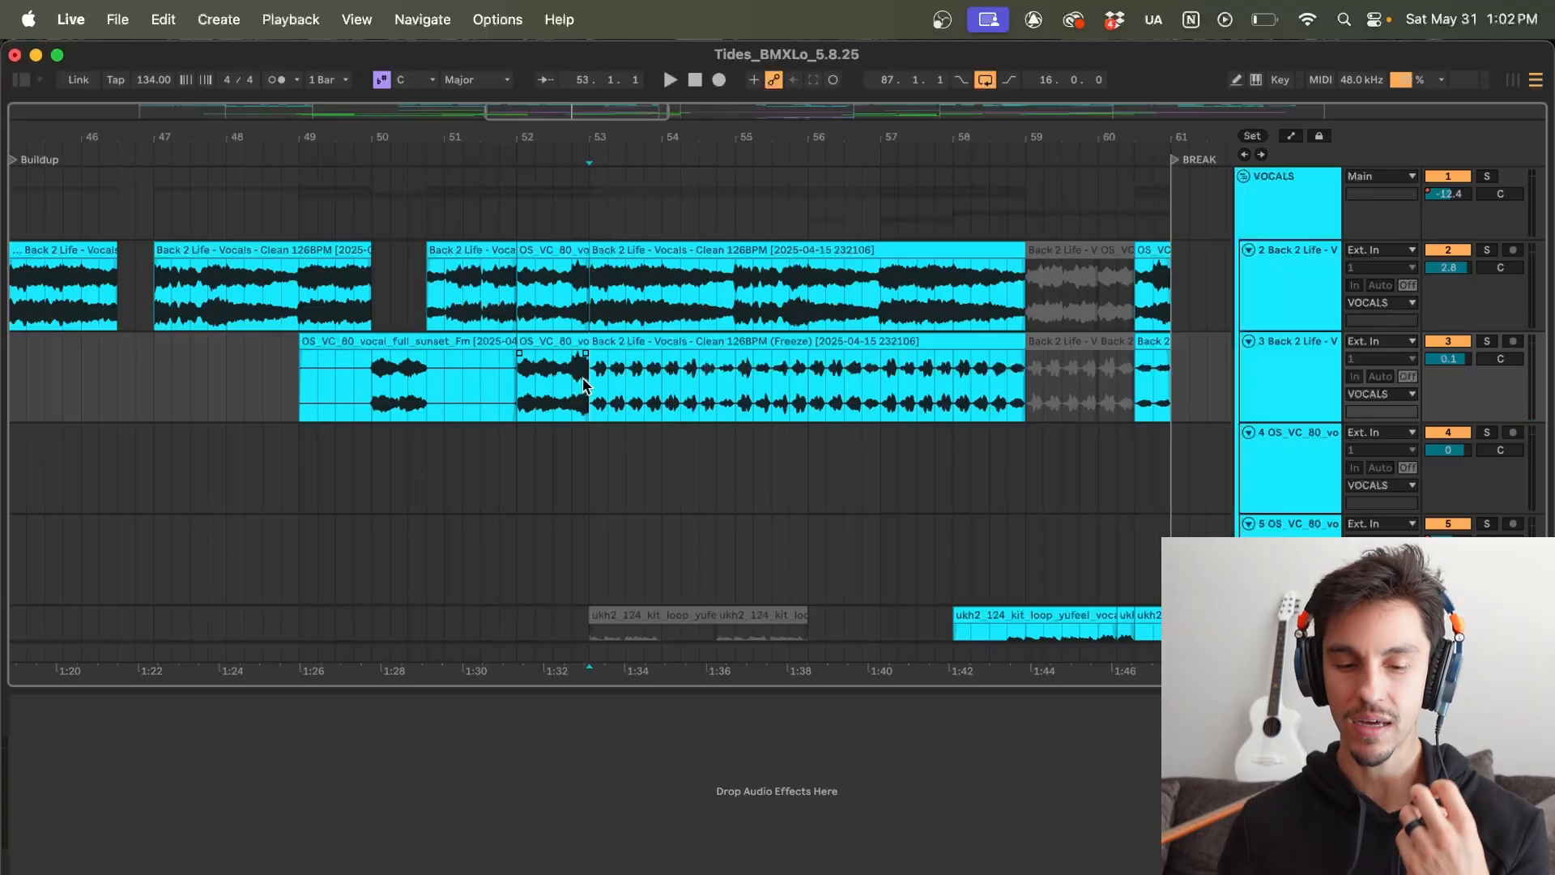
key("space")
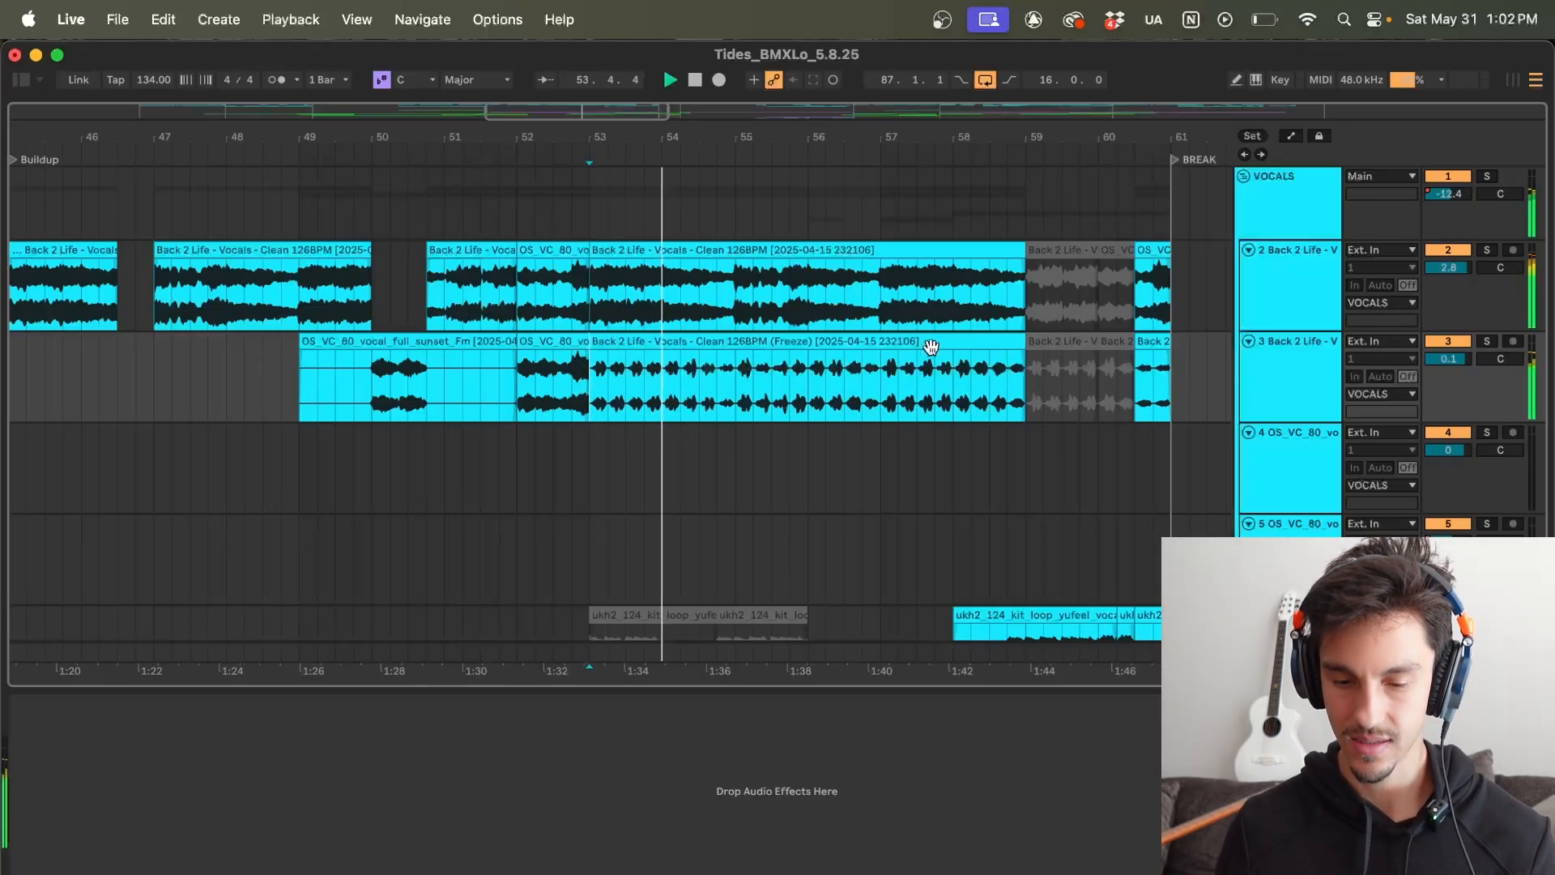
Step: Select the VOCALS group and bring Auto Filter Legacy, IDX Live and Pro-Q 3 in its effect chain into view
left_click(1266, 218)
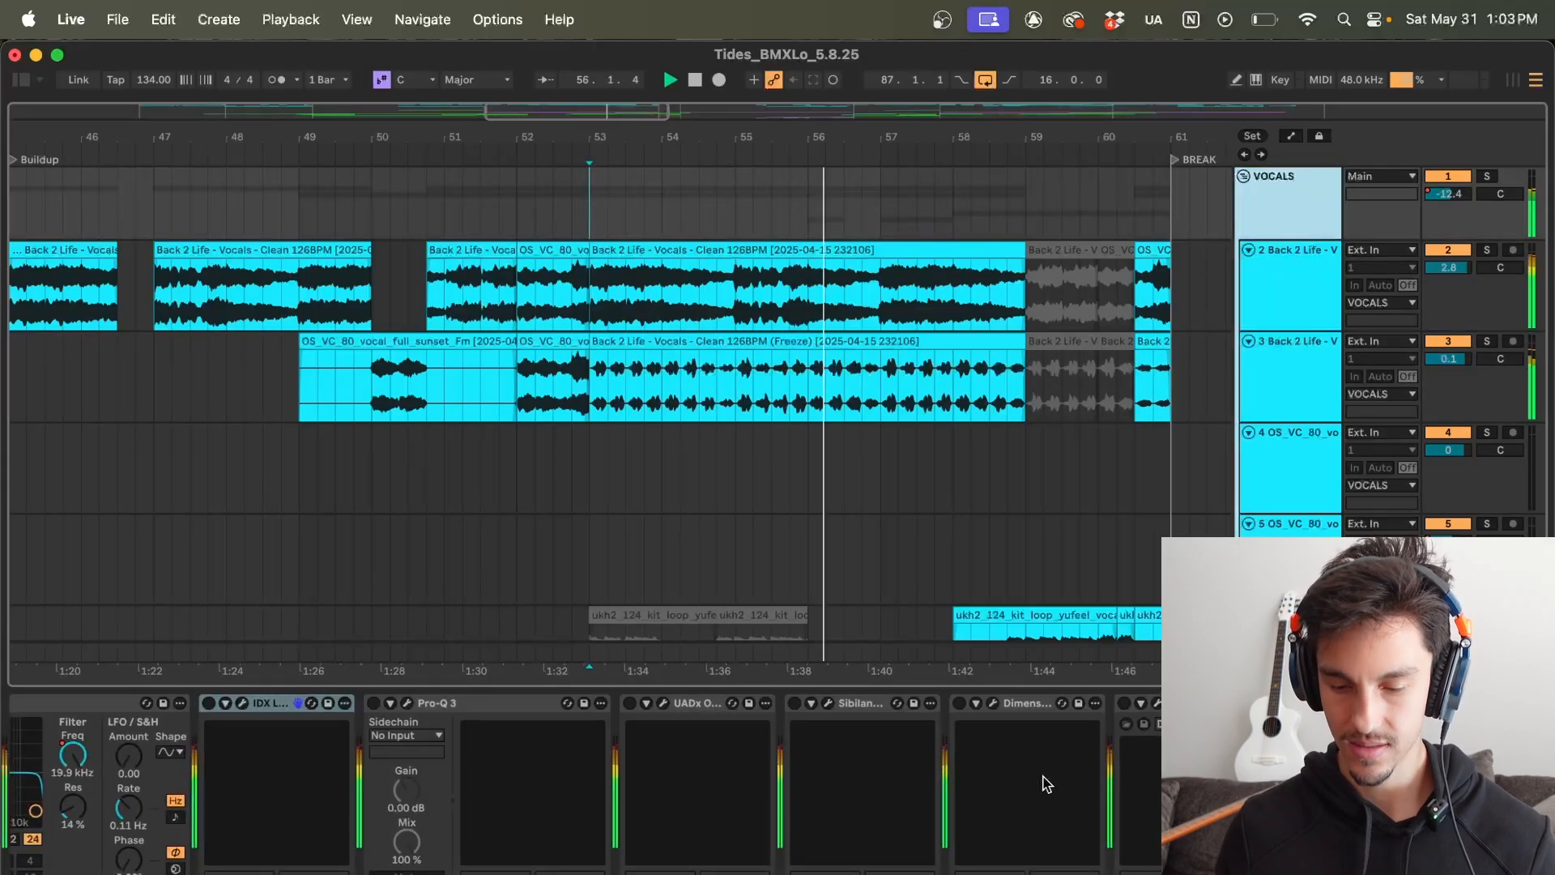
scroll(1045, 784, "left", 5)
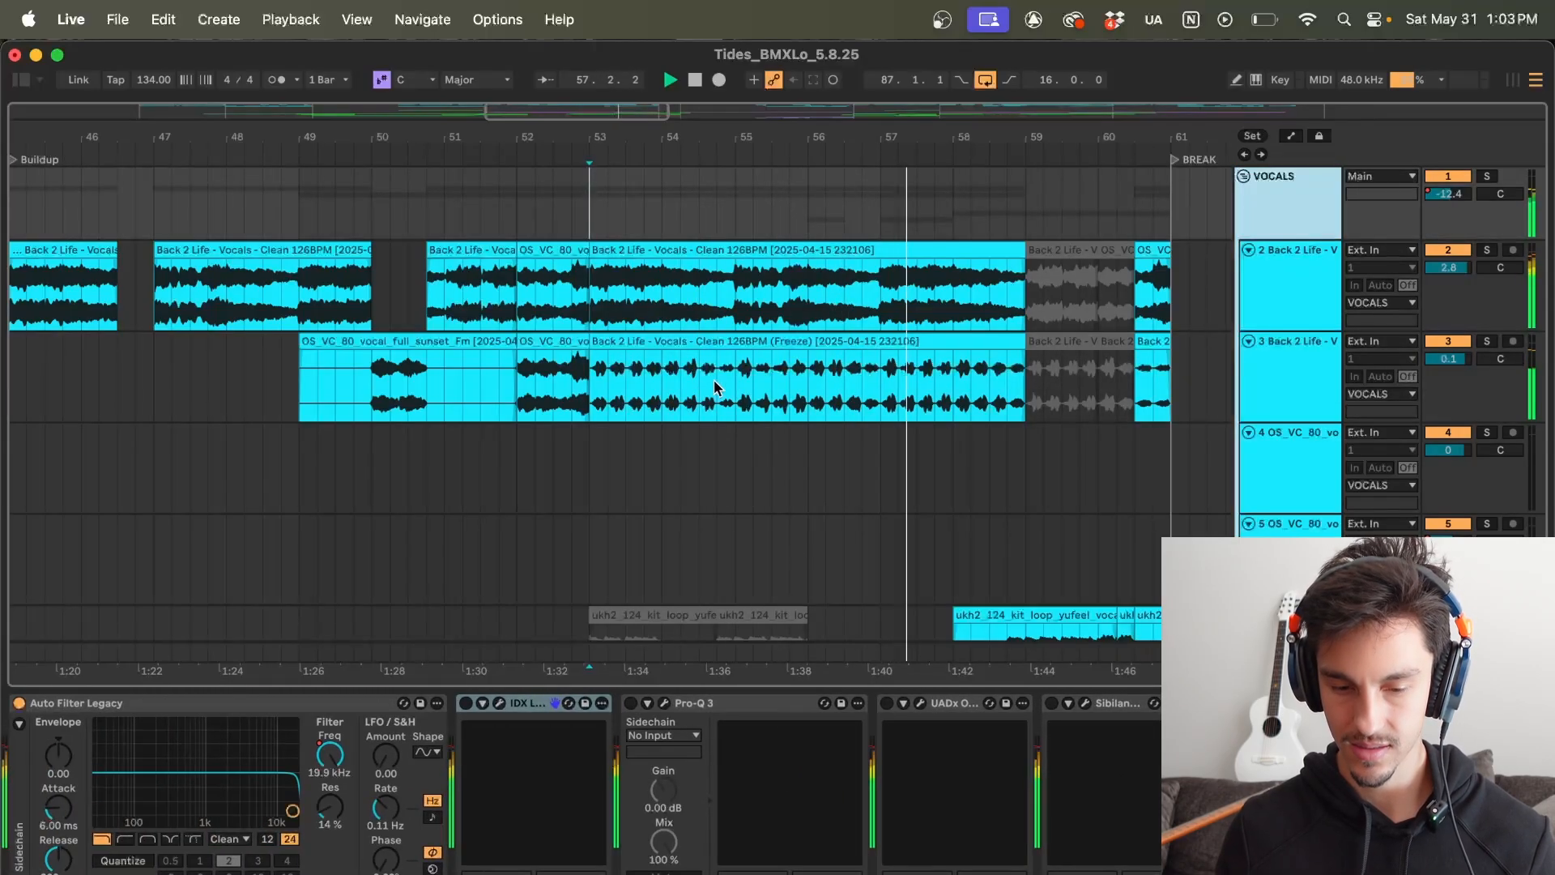
left_click(644, 770)
key("space")
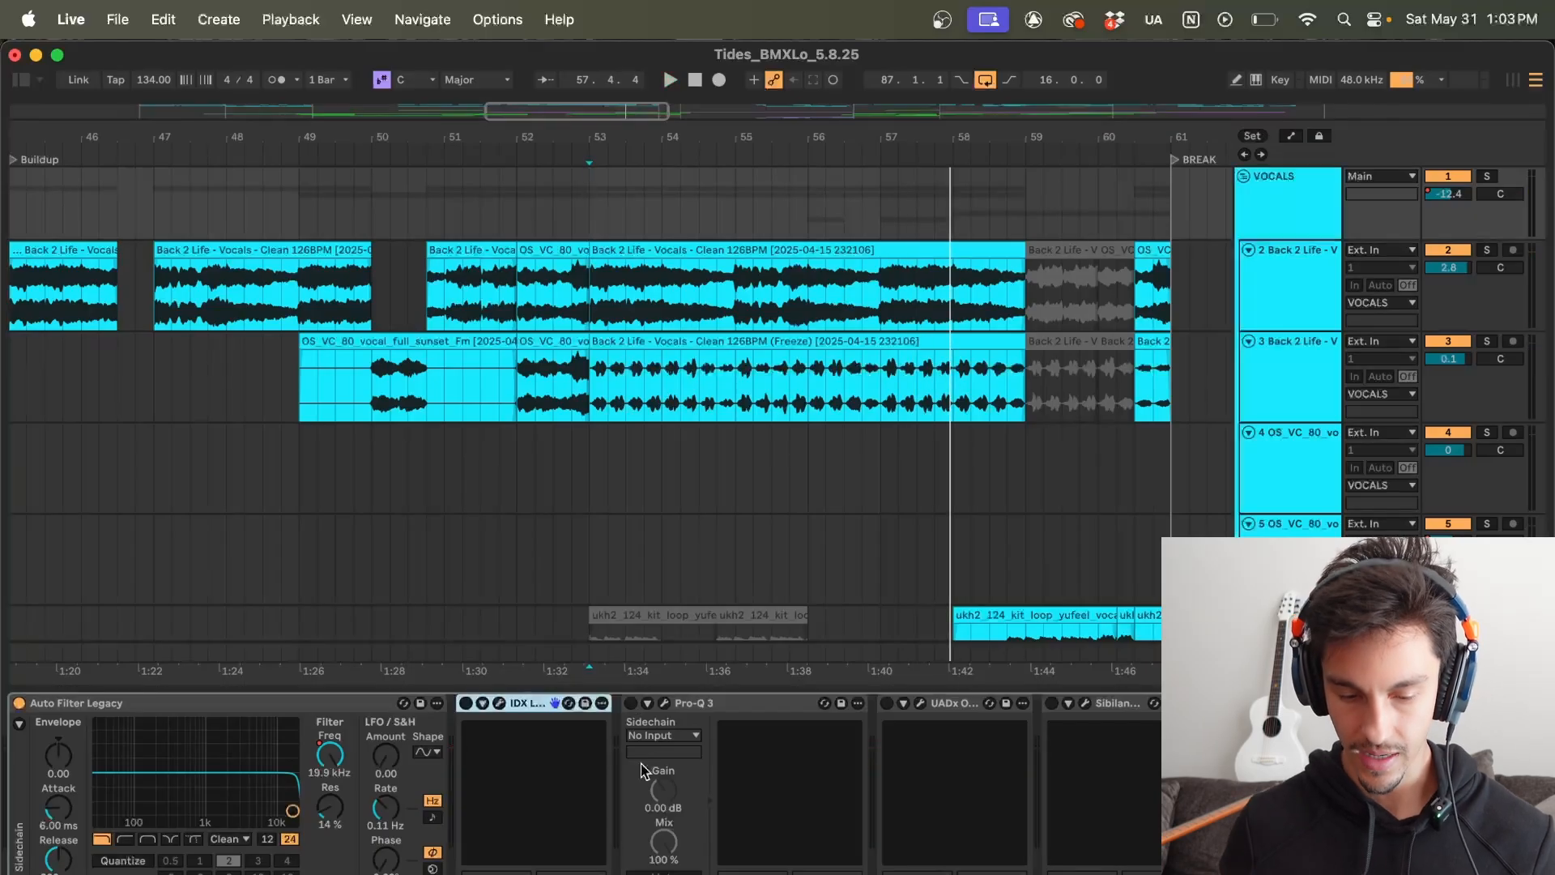
Step: Open IDX Live on the VOCALS group, switch it on and off to compare, and set its main dial to -32.7
left_click(500, 704)
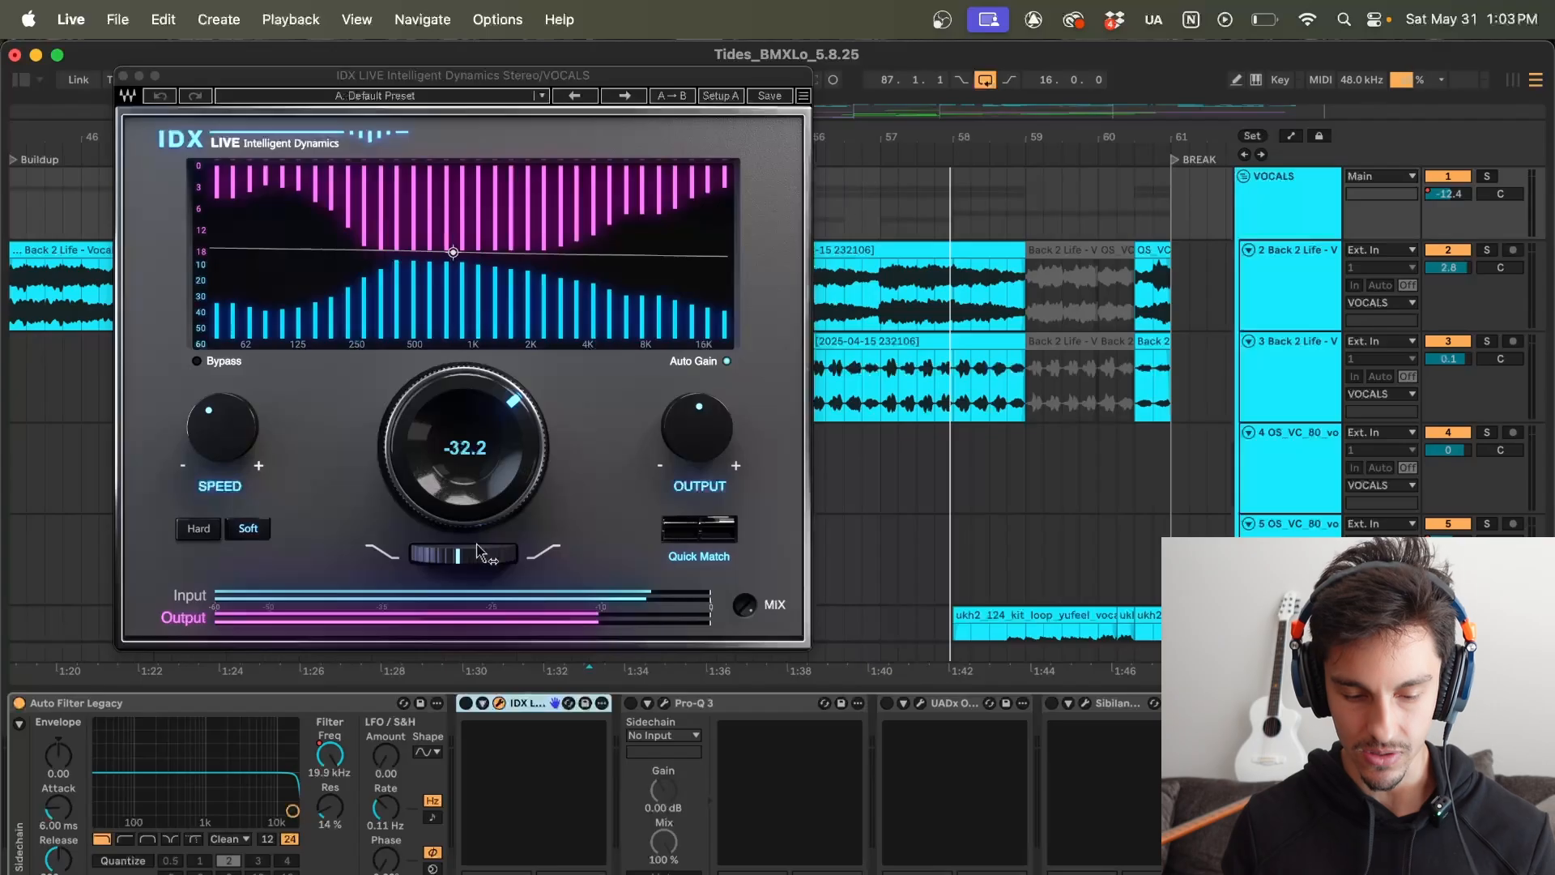
left_click(465, 703)
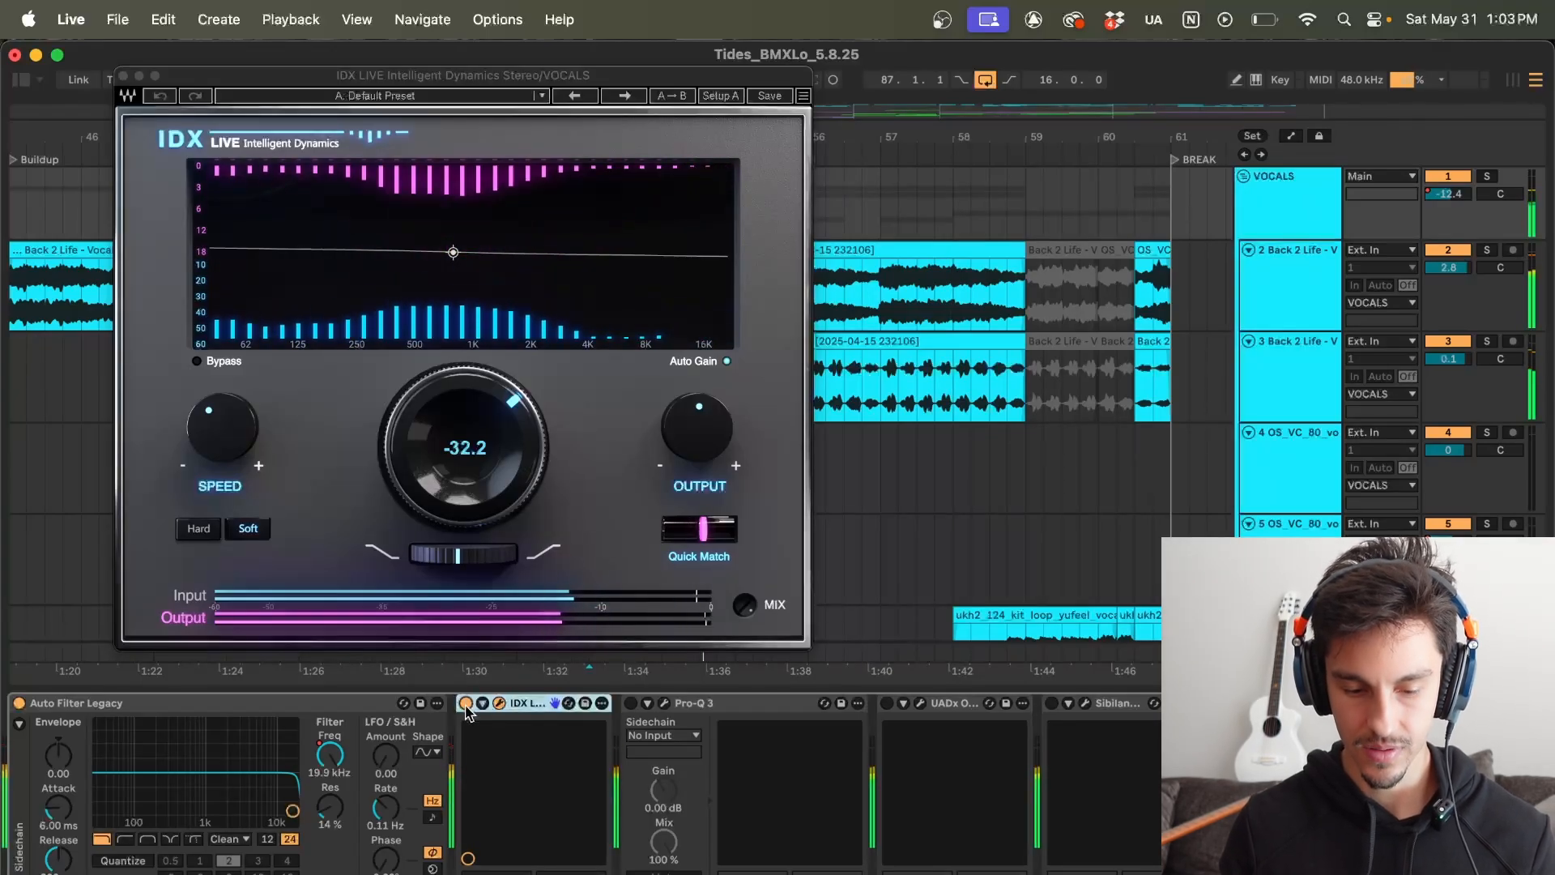
left_click(465, 703)
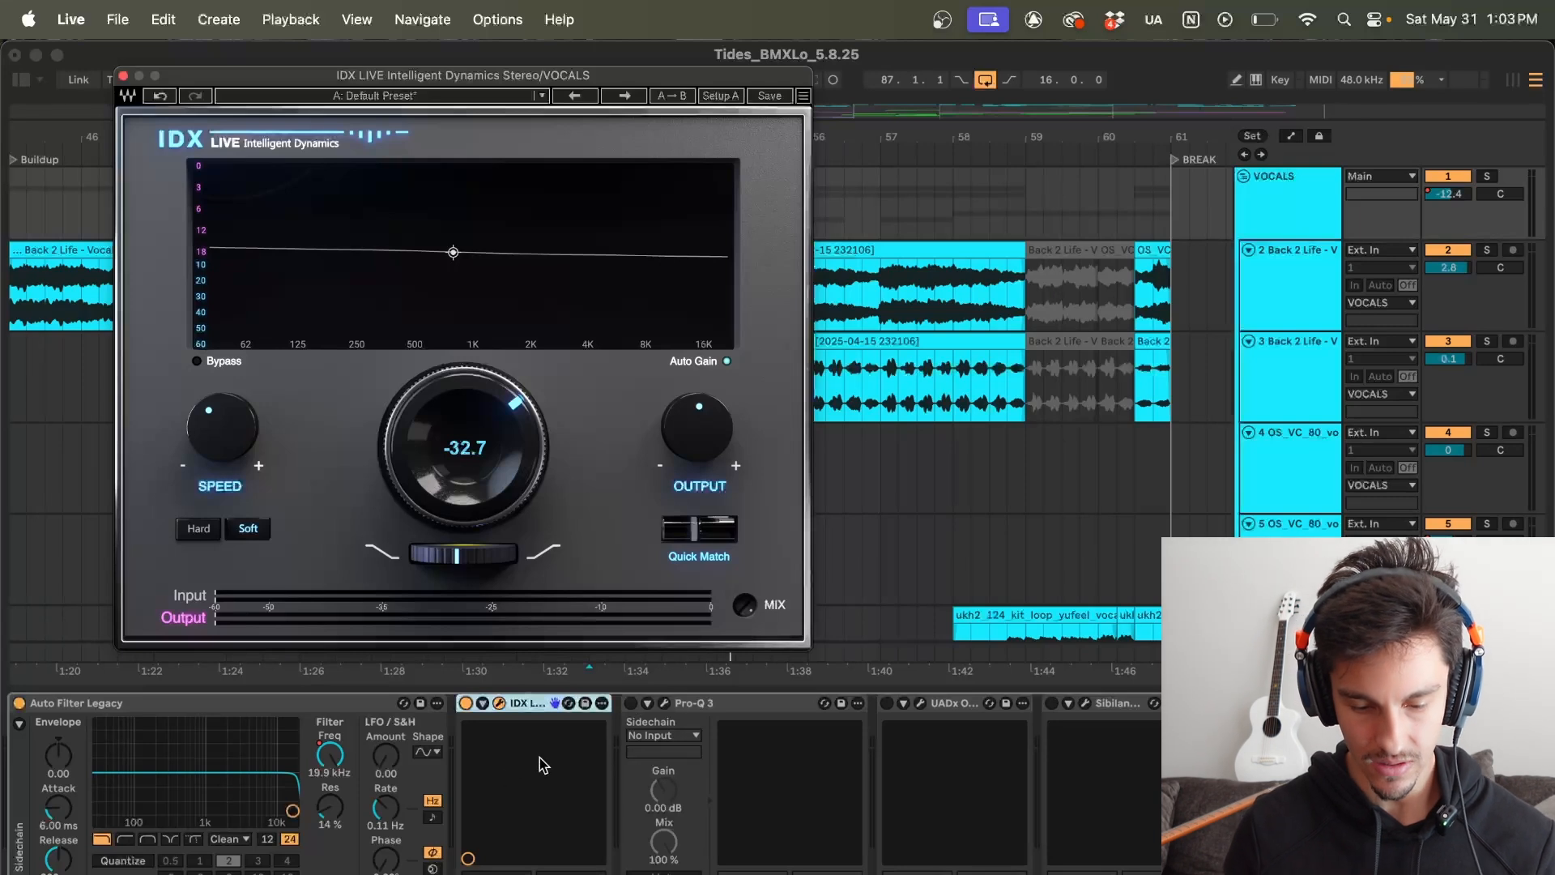
Step: Play the vocals through IDX Live, fold the Pro-Q 3 device and close the IDX Live window
left_click(710, 703)
key("space")
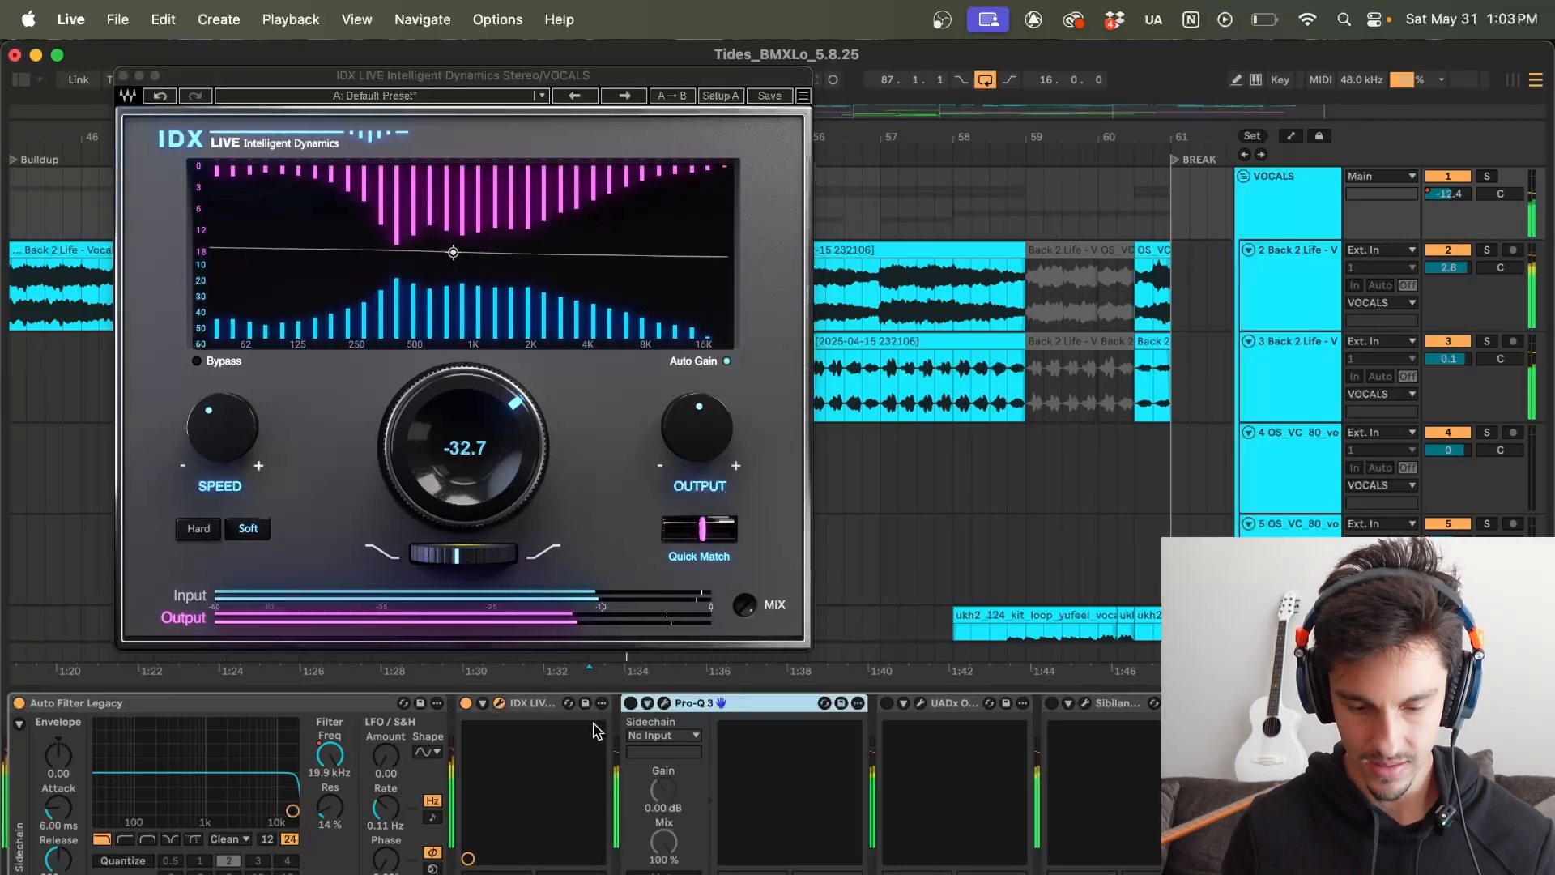
double_click(744, 704)
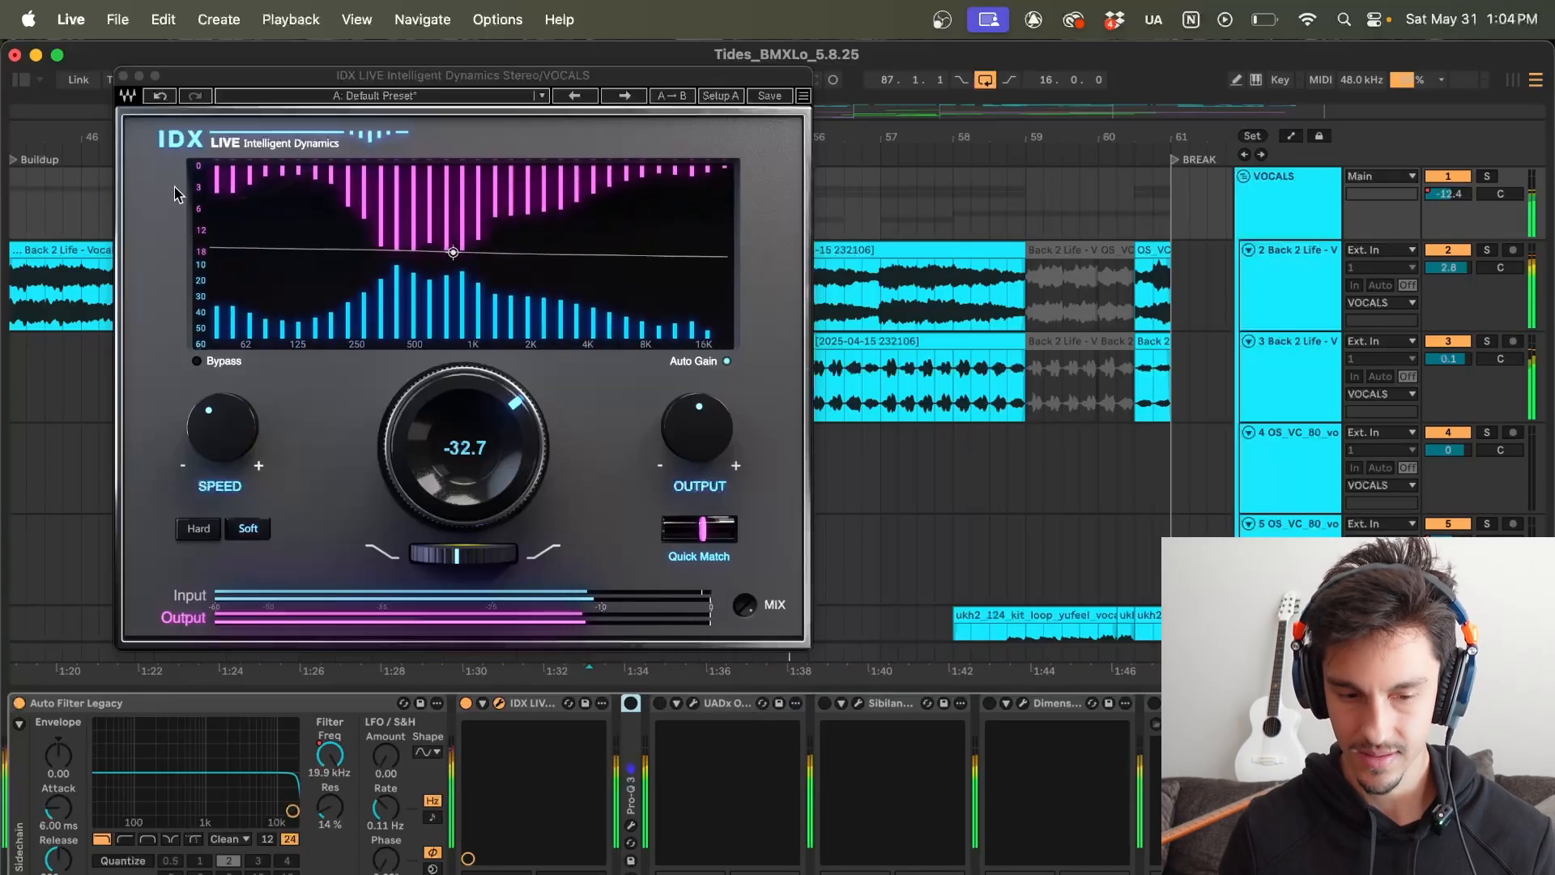
left_click(123, 77)
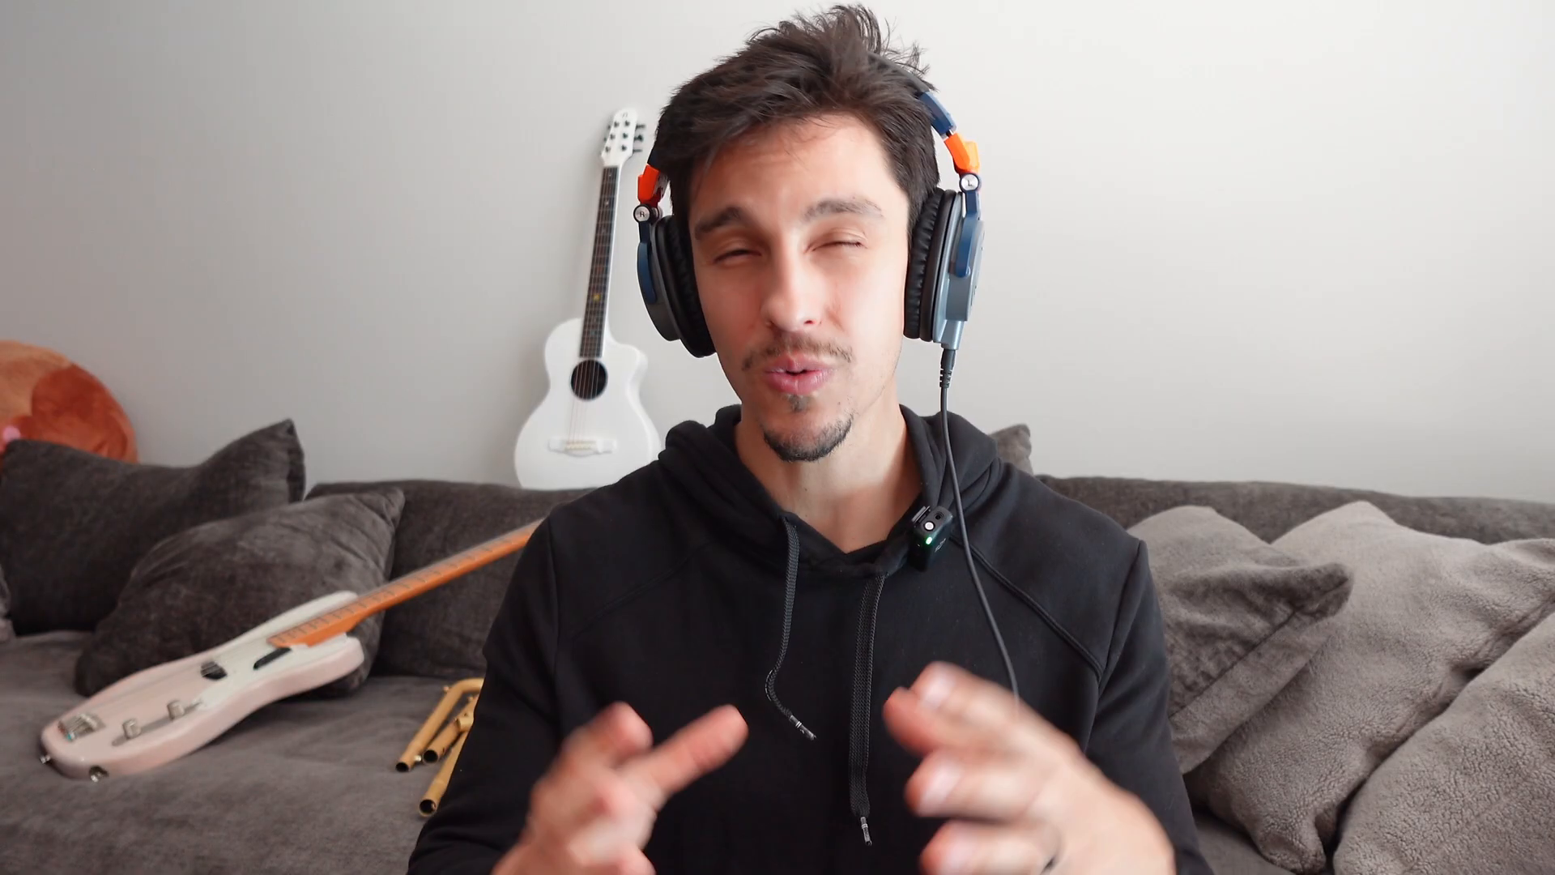